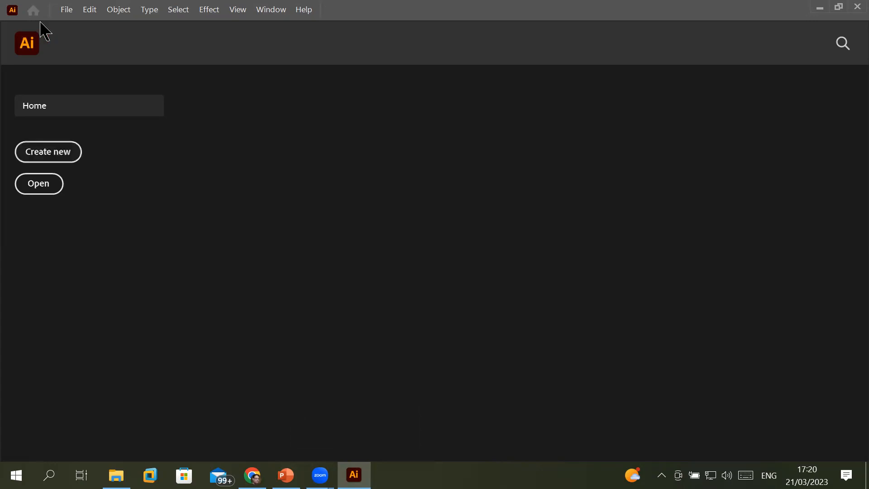
- Start a new document and browse the saved, mobile and web presets
left_click(67, 10)
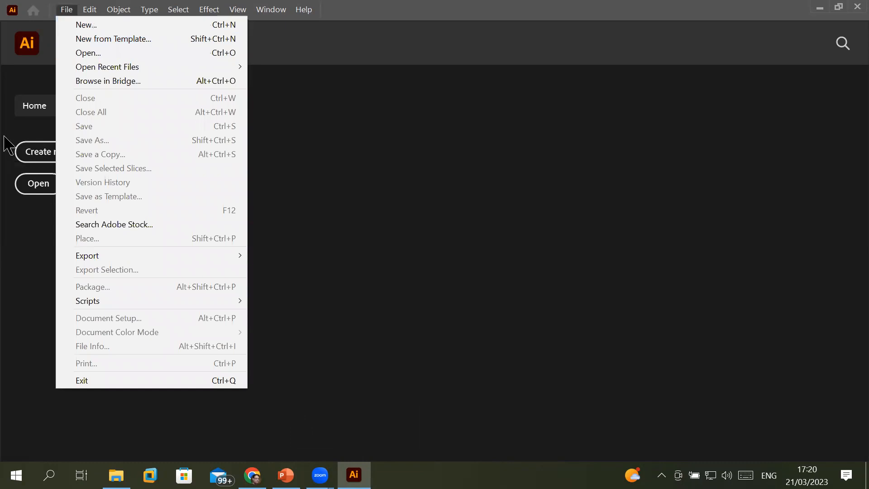
left_click(59, 160)
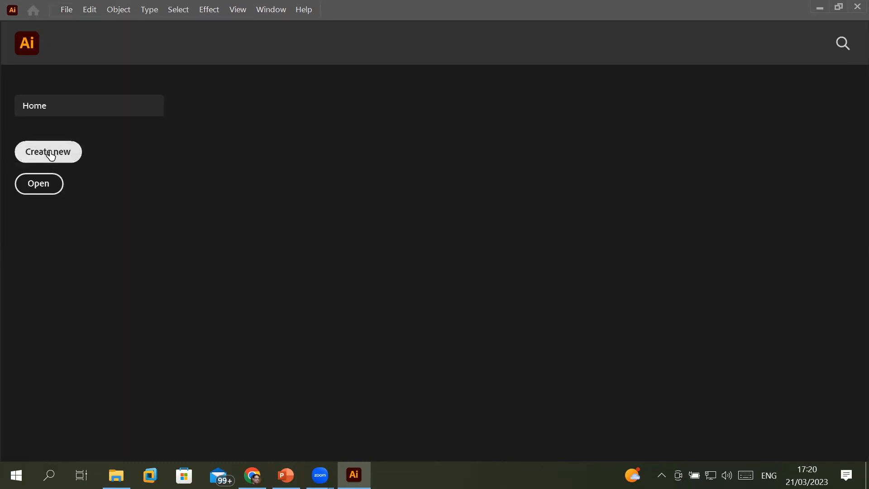
left_click(51, 154)
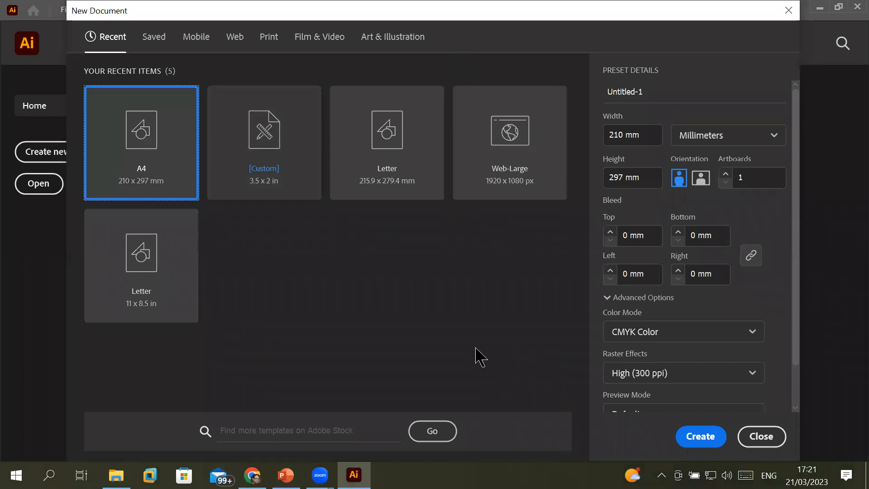
left_click(151, 42)
left_click(201, 40)
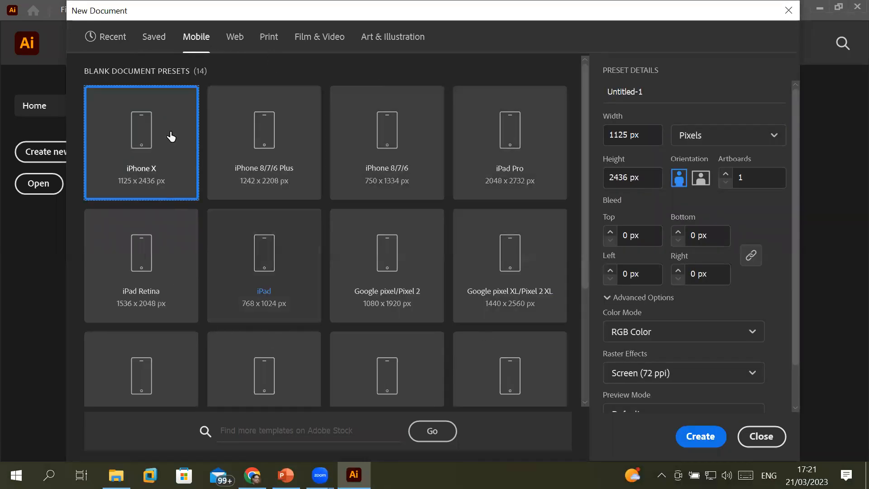
left_click(235, 43)
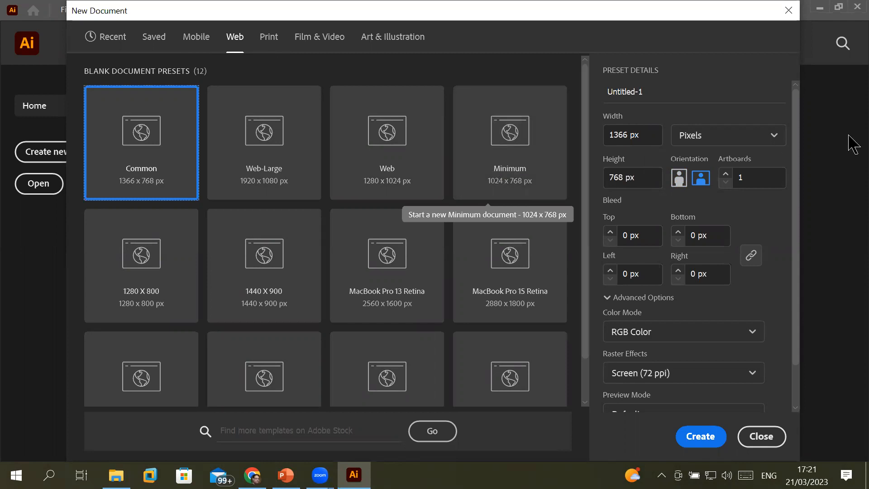
- Review the available measurement units and set the Common web preset's units to inches
left_click(773, 139)
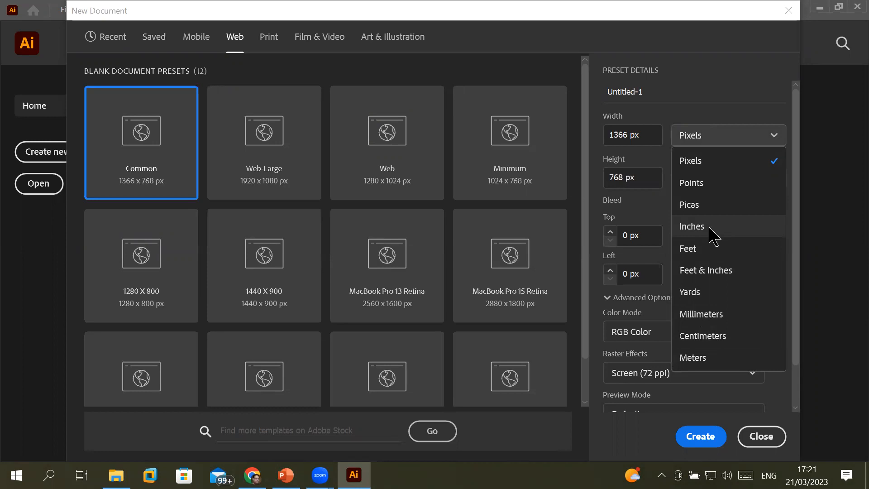
left_click(708, 169)
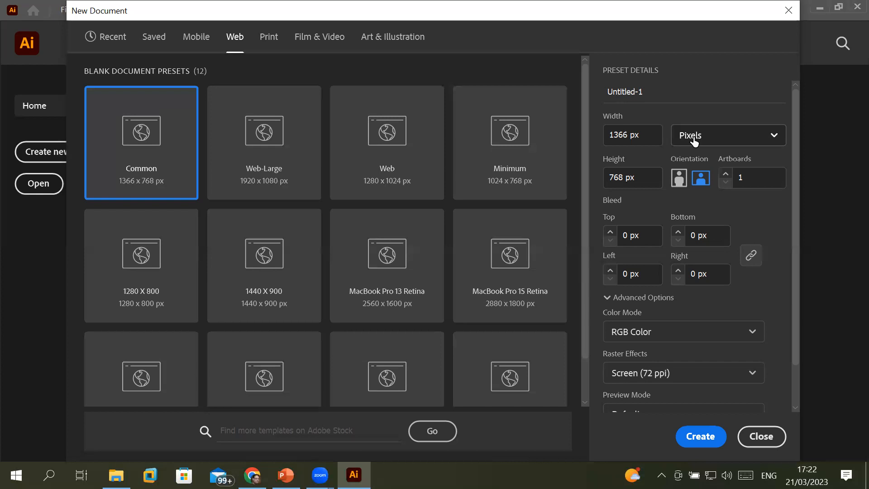
left_click(694, 142)
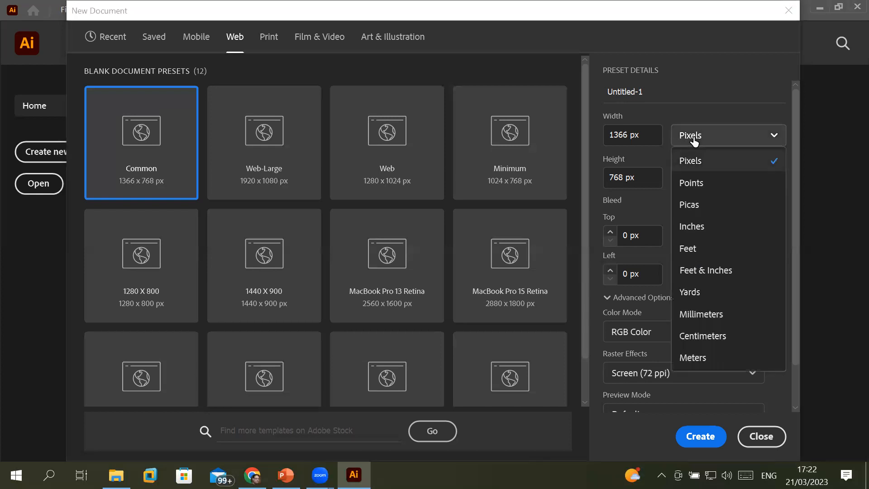
left_click(708, 237)
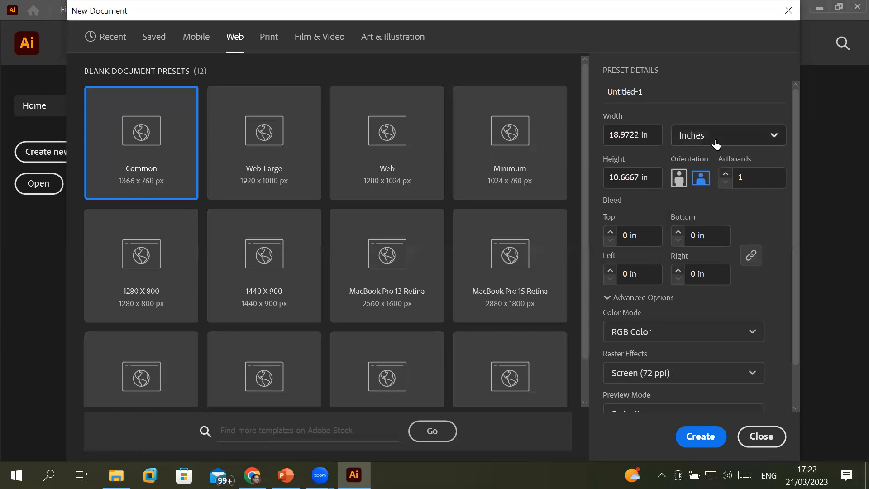
- Show the print presets and set the Letter preset's units to inches
left_click(269, 43)
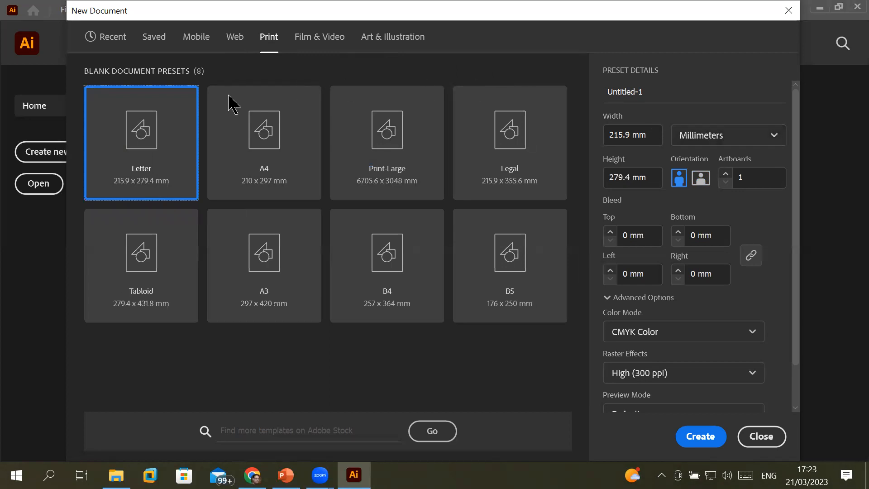
left_click(710, 134)
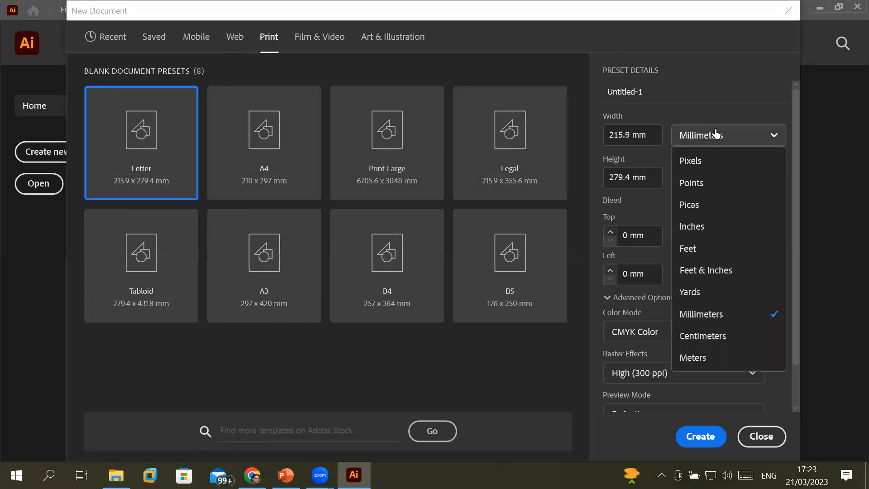
left_click(723, 227)
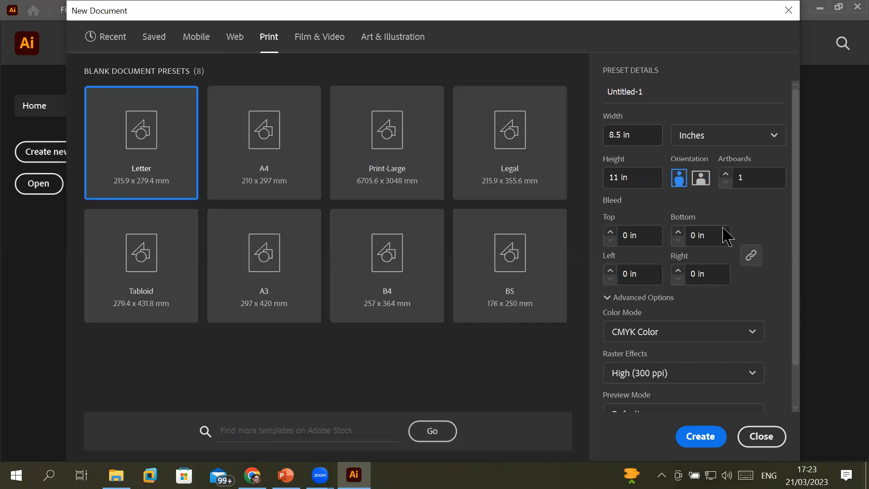
left_click(646, 141)
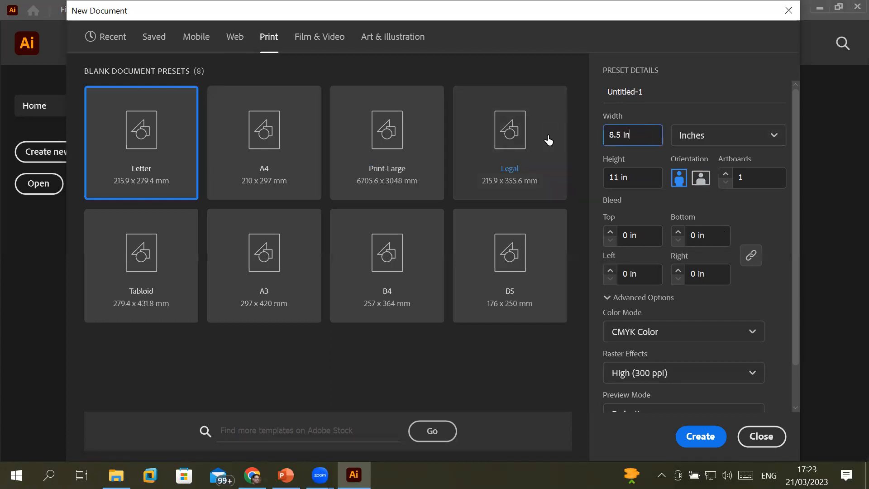
- Compare the dimensions of the Letter, A4 and Legal print presets, finishing with Letter selected
left_click(168, 150)
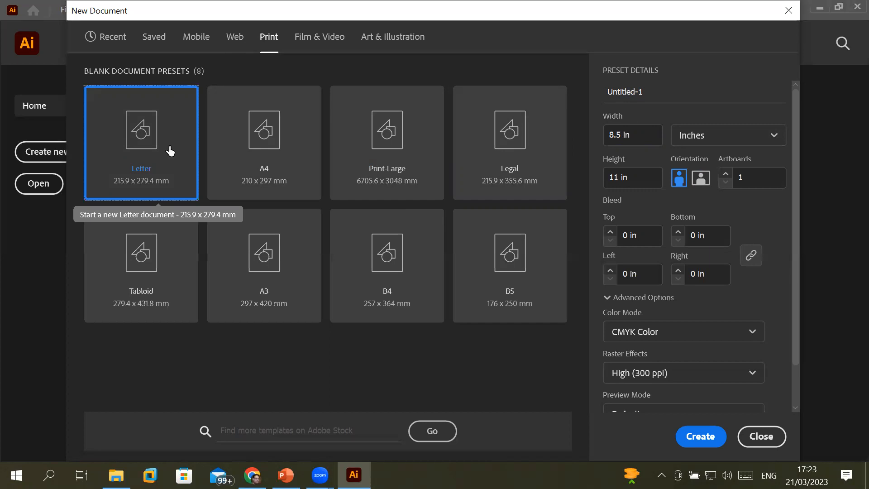
left_click(257, 136)
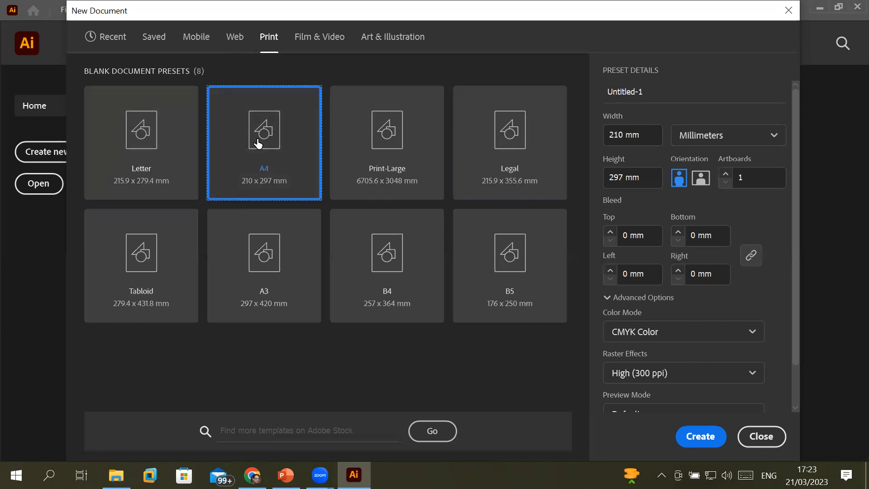
left_click(162, 152)
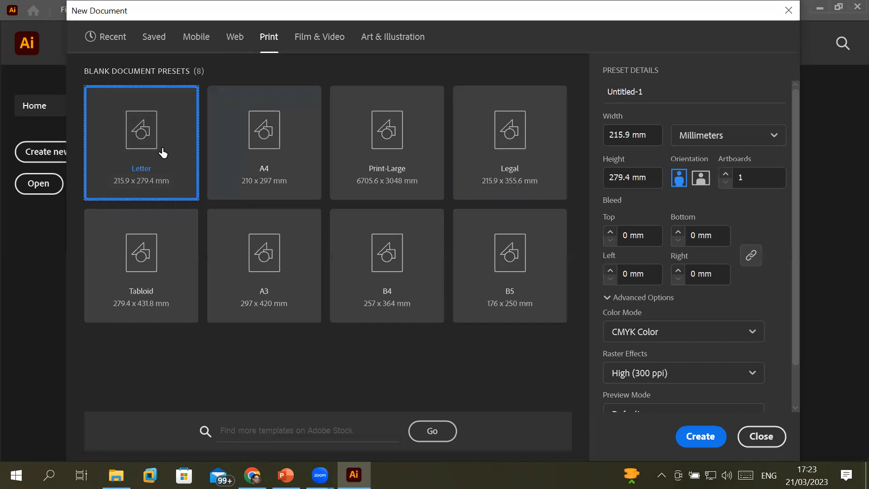
left_click(273, 142)
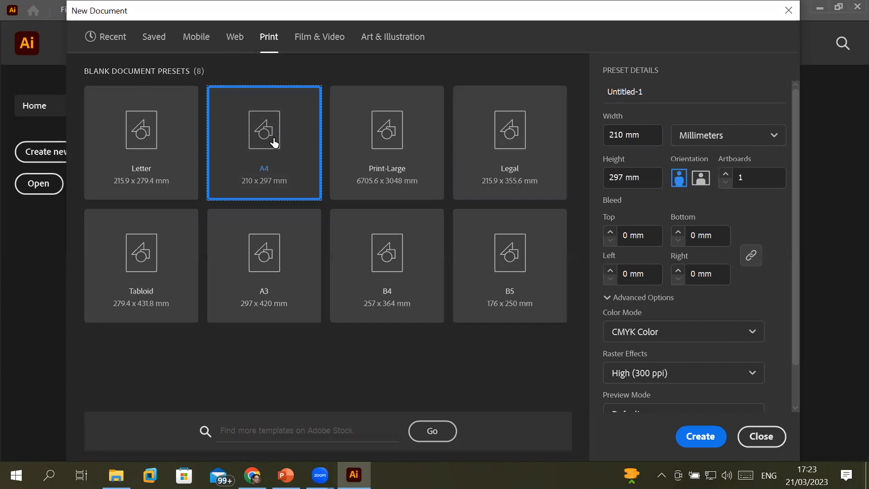
left_click(518, 154)
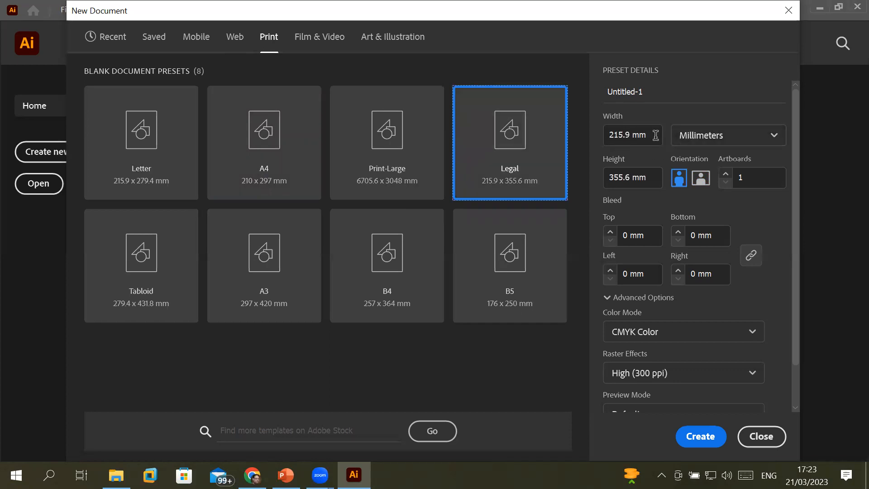
left_click(150, 134)
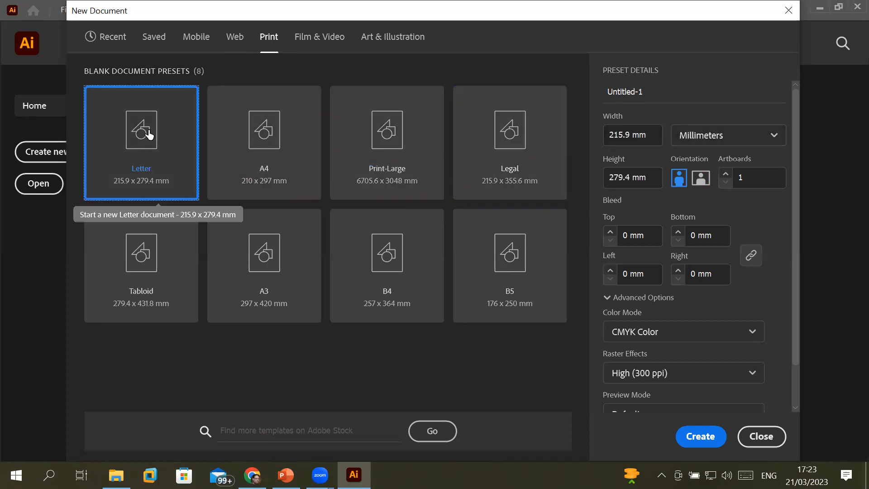
- Set the units of the selected Letter preset to inches again
left_click(771, 143)
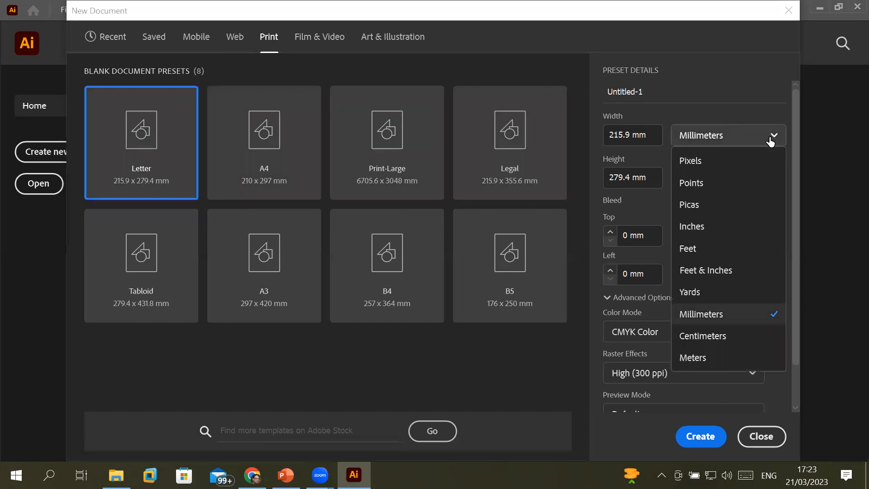
left_click(729, 235)
left_click(641, 130)
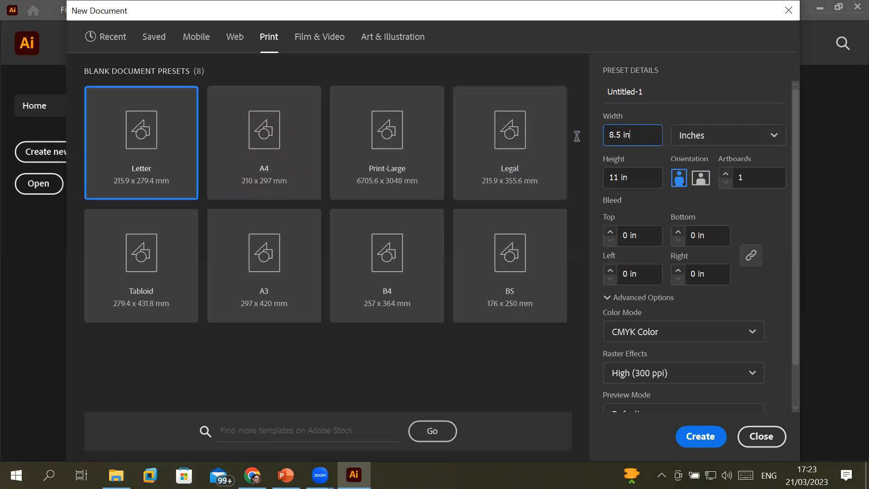
- Set the new document's width to 1 in
double_click(611, 135)
type("1")
left_click(638, 177)
left_click(649, 134)
- Convert the document dimensions to centimeters, then millimeters, and return the units to inches
left_click(719, 135)
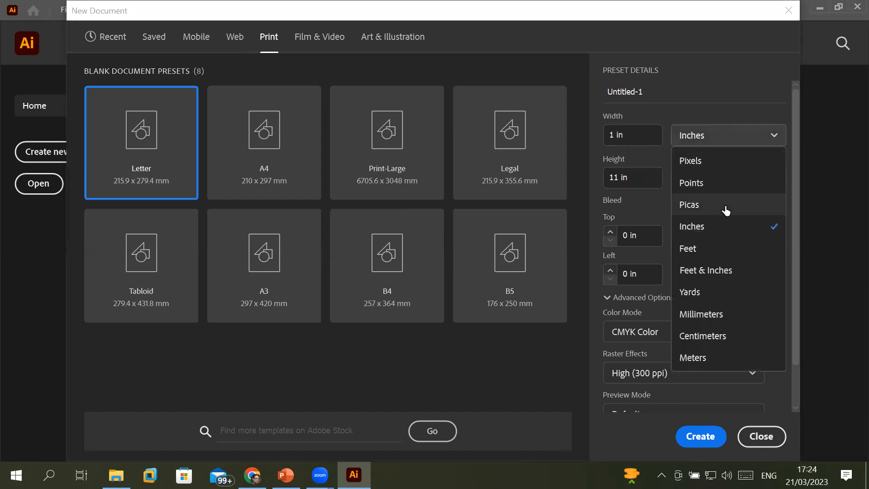
left_click(722, 340)
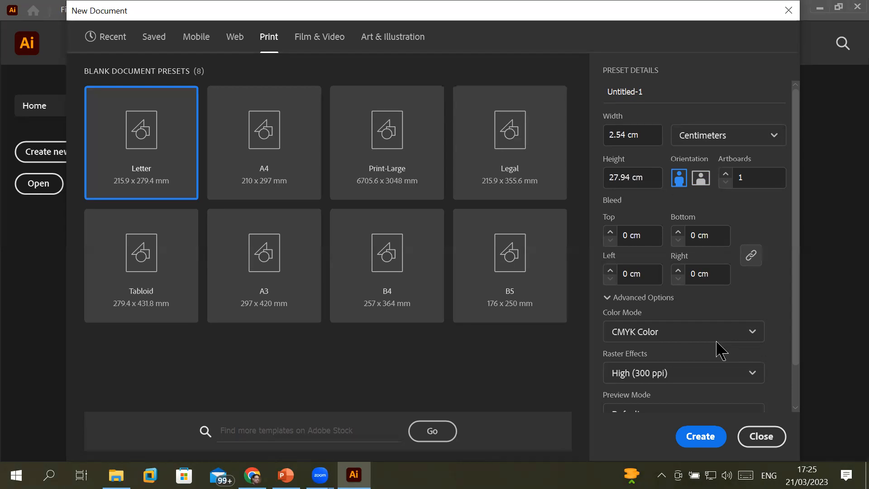
left_click(774, 136)
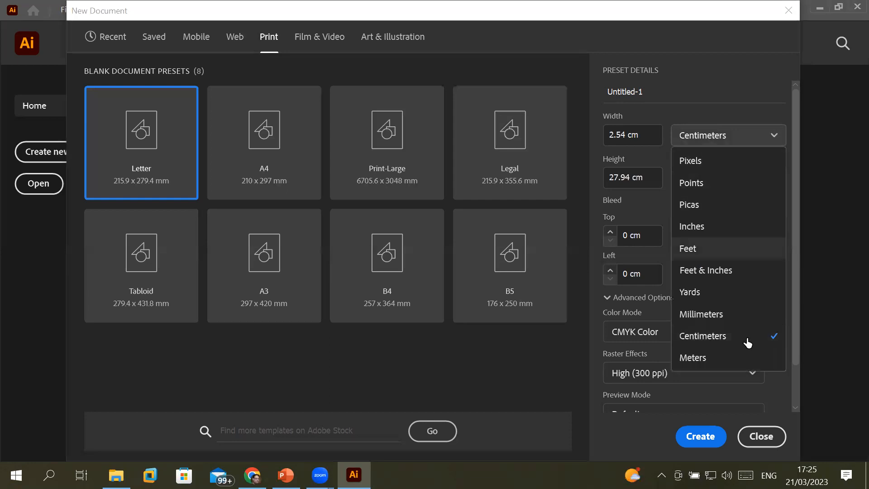
left_click(723, 312)
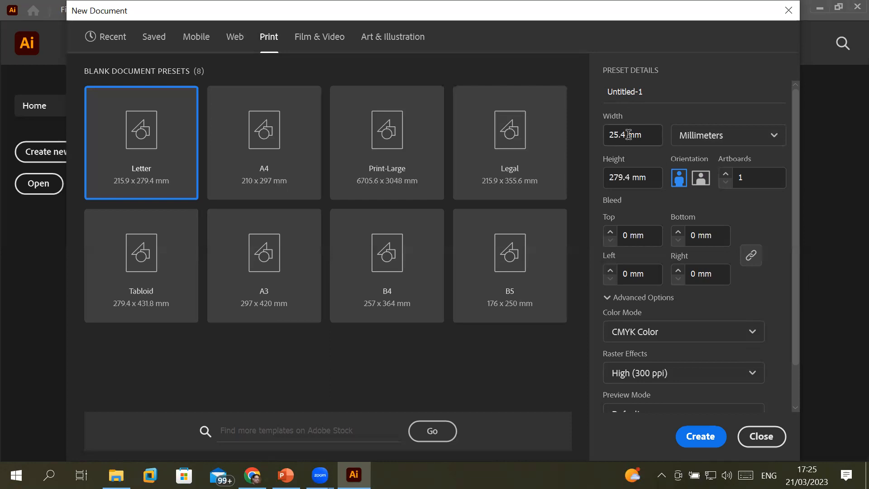
left_click(709, 140)
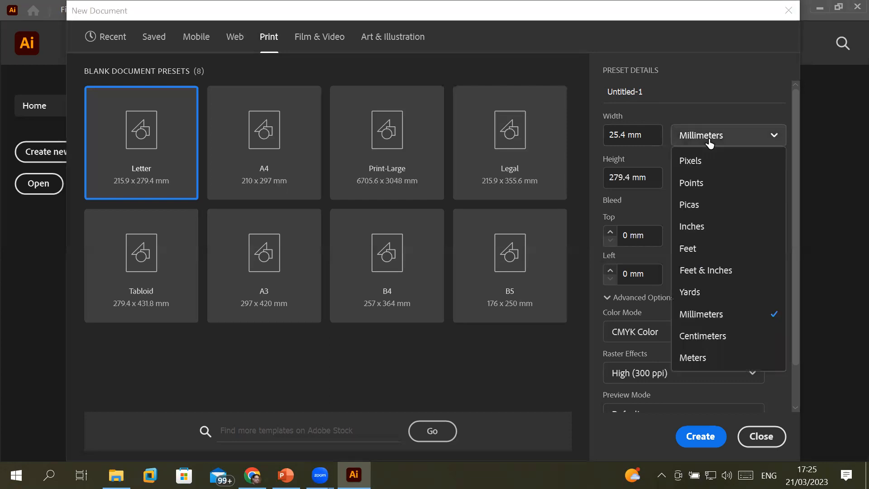
left_click(719, 228)
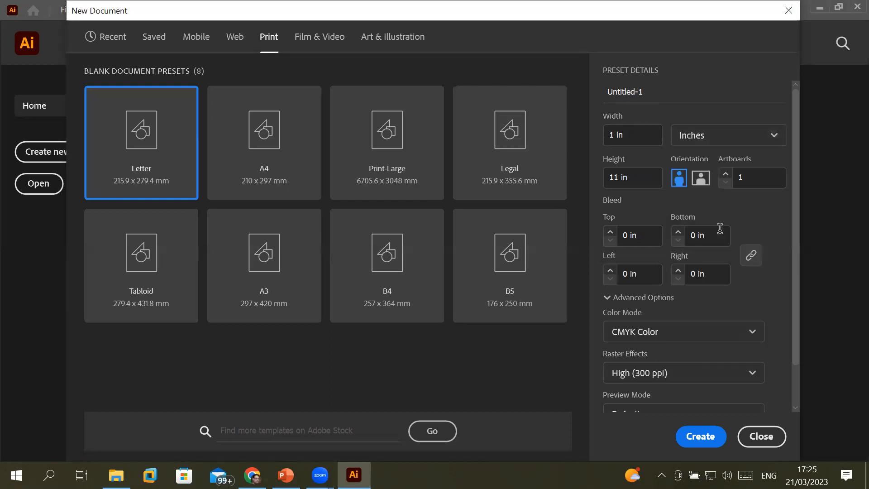
left_click(647, 130)
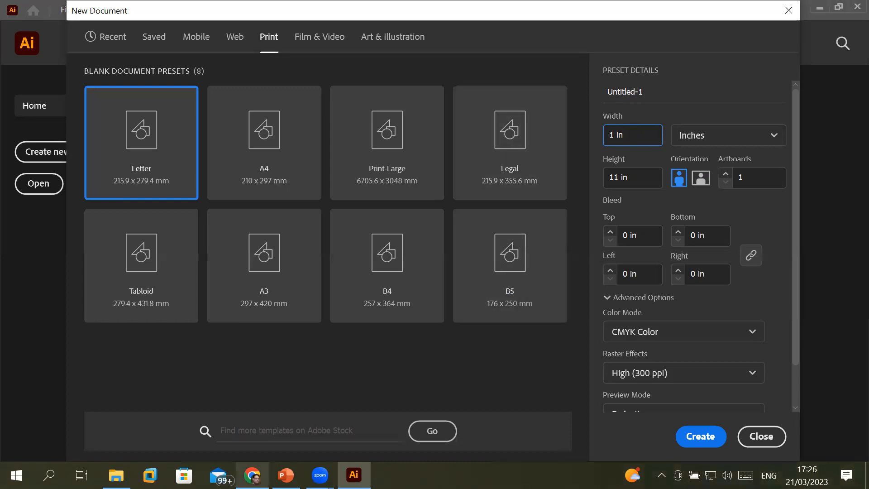
- Switch to Chrome, search Google for "business card size" in a new tab, and highlight the standard size line in the top result
left_click(252, 474)
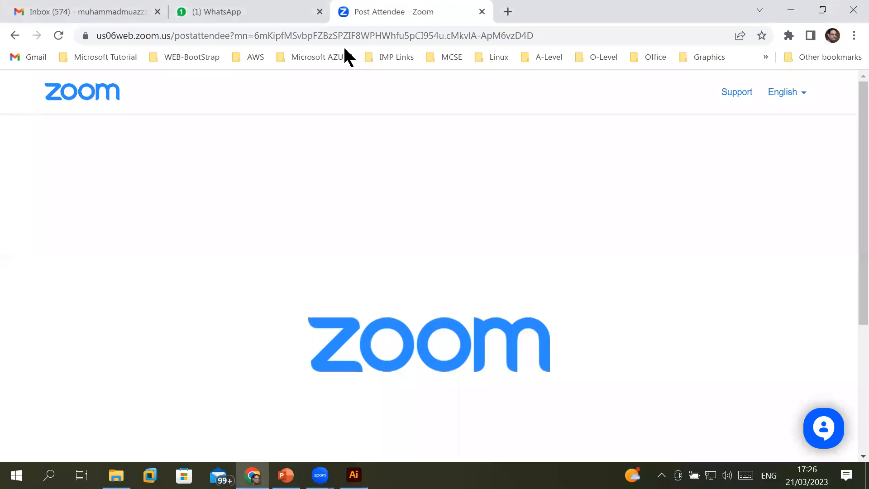
left_click(503, 13)
type("go")
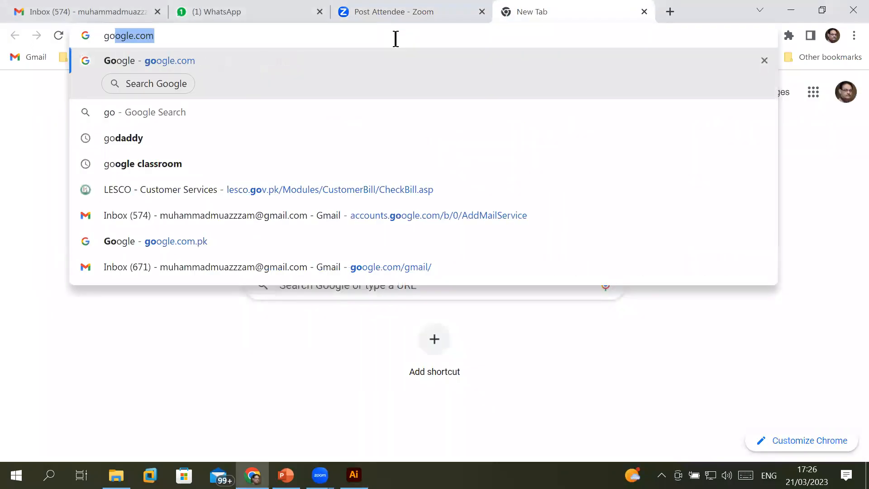
key("Return")
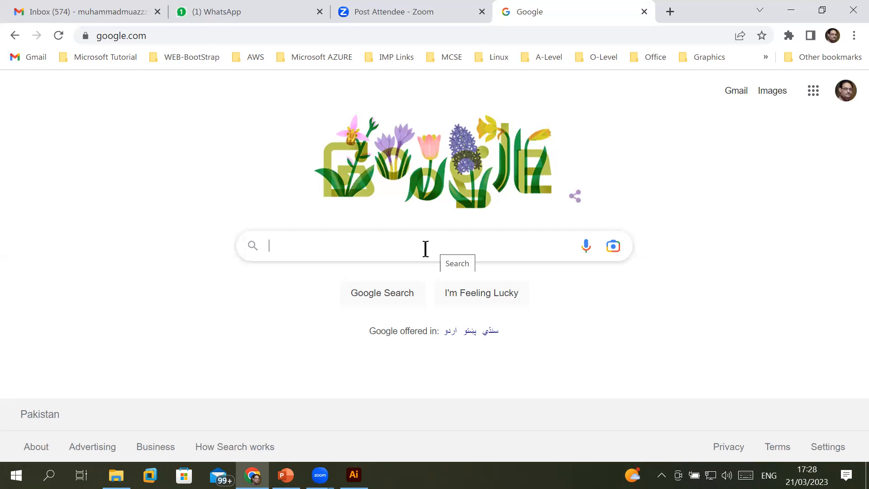
type("busin")
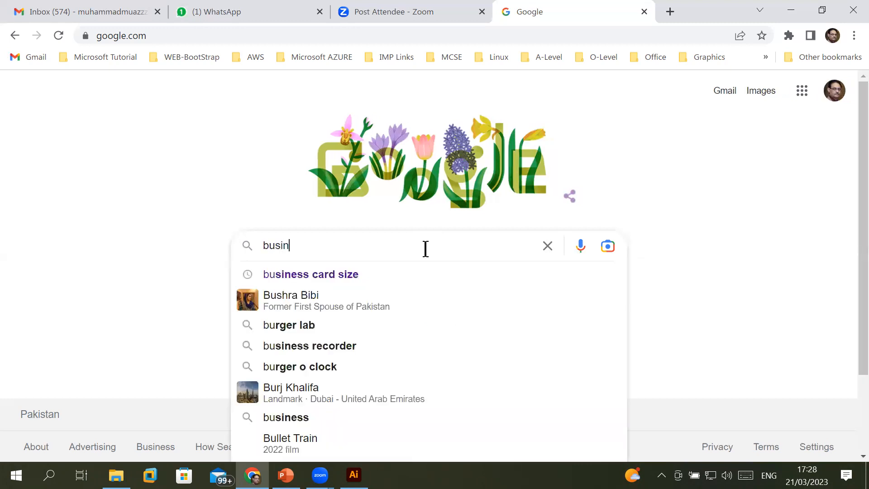
key("Down")
key("Return")
left_click_drag(73, 254, 400, 263)
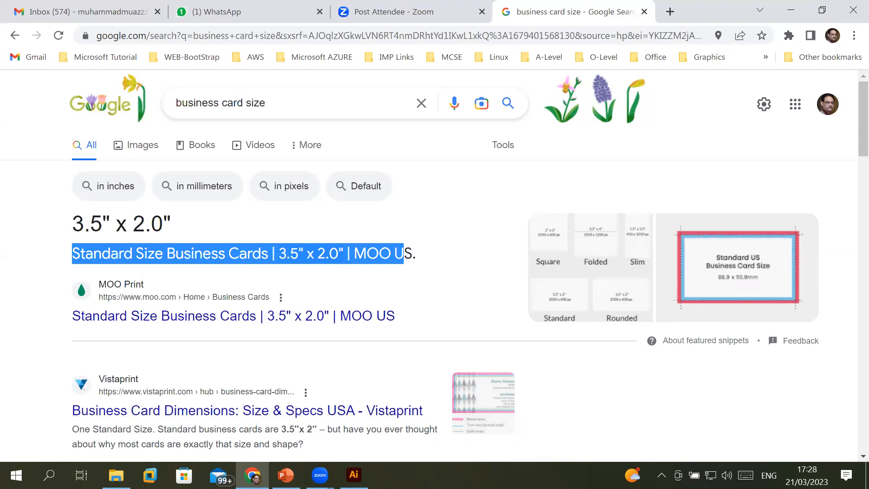
- Switch back to Illustrator and set the new document's width to 3.5 in
left_click(354, 474)
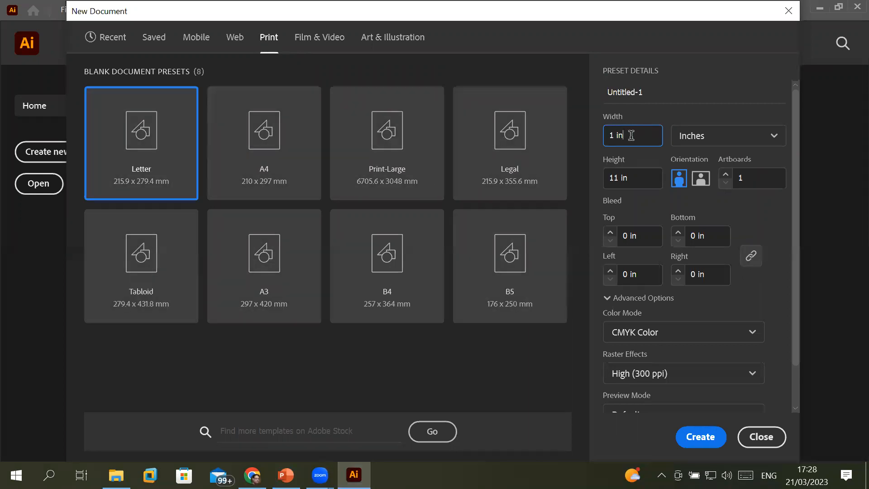
left_click(608, 136)
type("3.5")
key("Delete")
key("Tab")
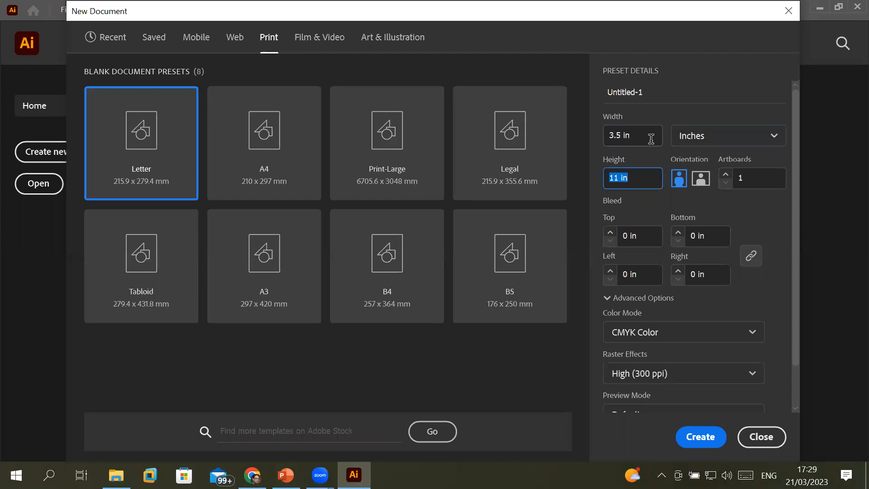
- Set the new document's height to 2 in
type("2")
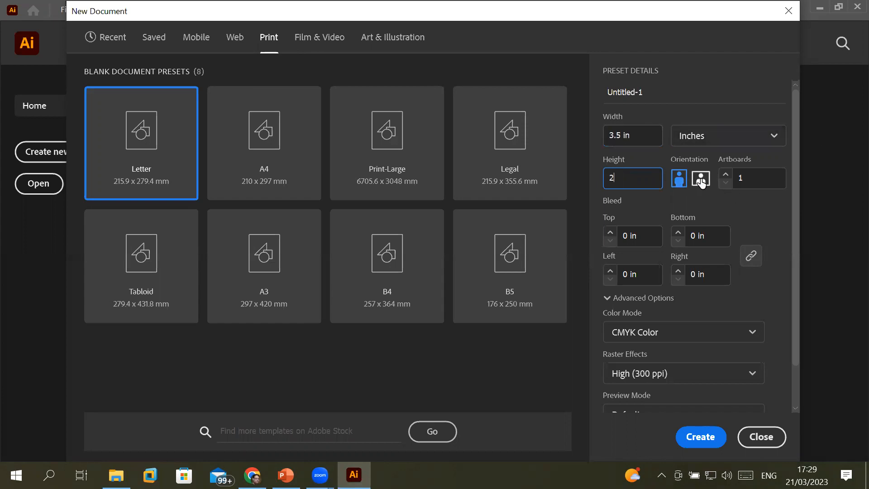
left_click(630, 132)
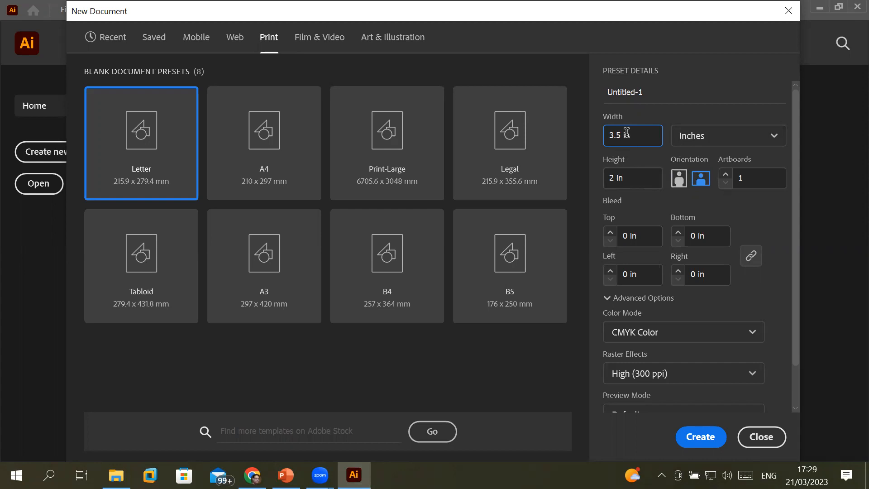
- Switch the document orientation back and forth between portrait and landscape, ending on landscape
left_click(685, 185)
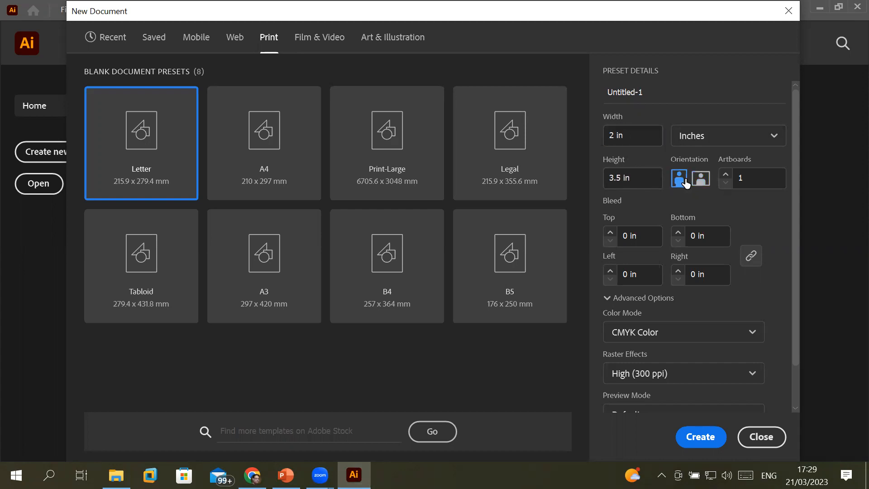
left_click(701, 180)
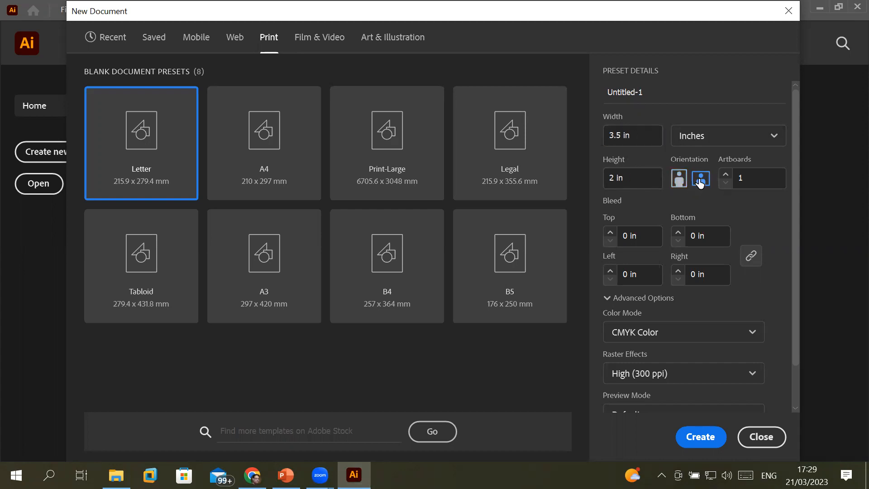
left_click(677, 180)
left_click(700, 181)
left_click(678, 180)
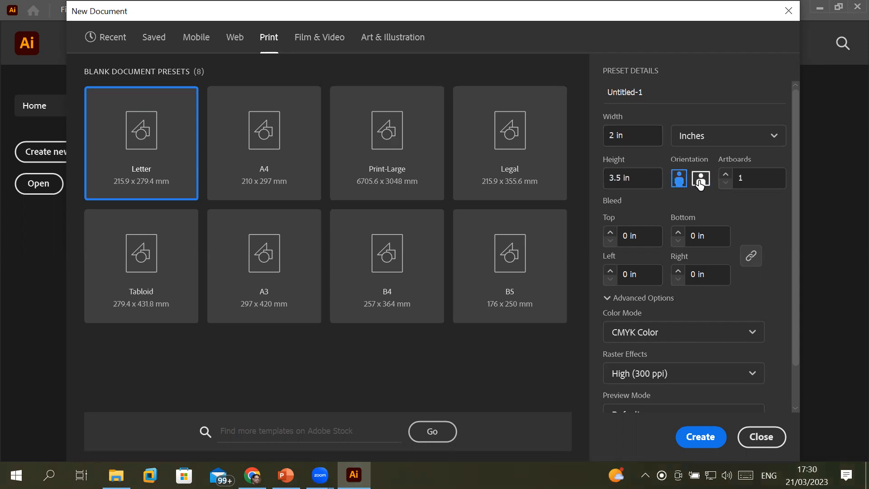
left_click(700, 182)
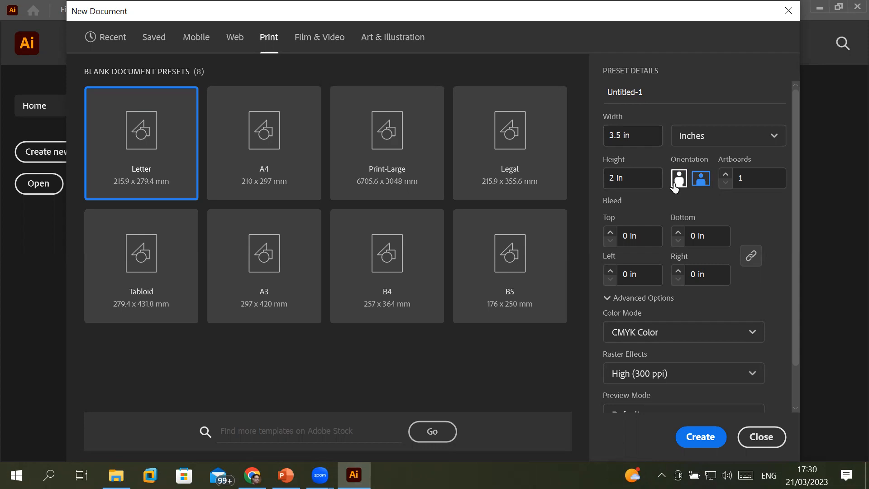
- Set the number of artboards to 2
left_click(725, 174)
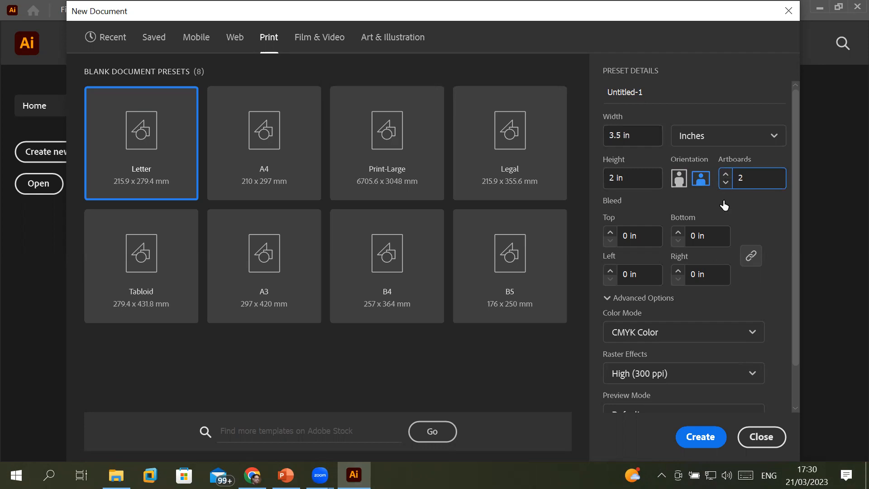
left_click(725, 175)
left_click(725, 182)
left_click(639, 131)
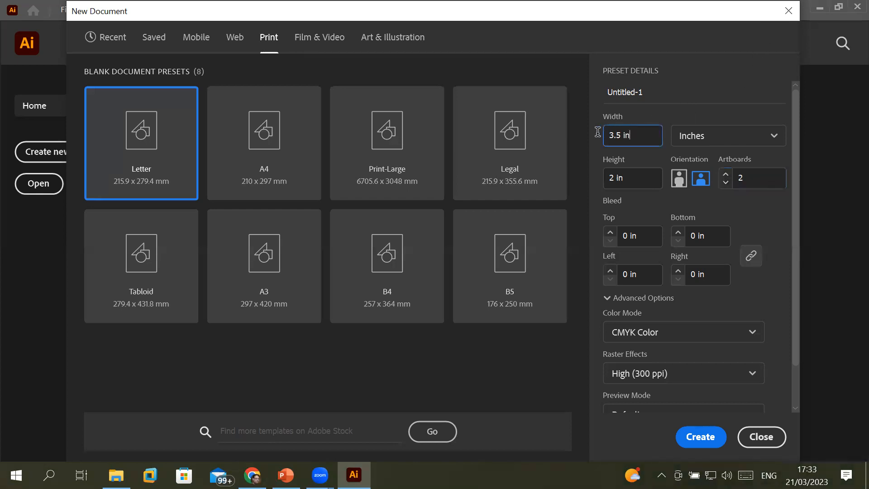
left_click(757, 178)
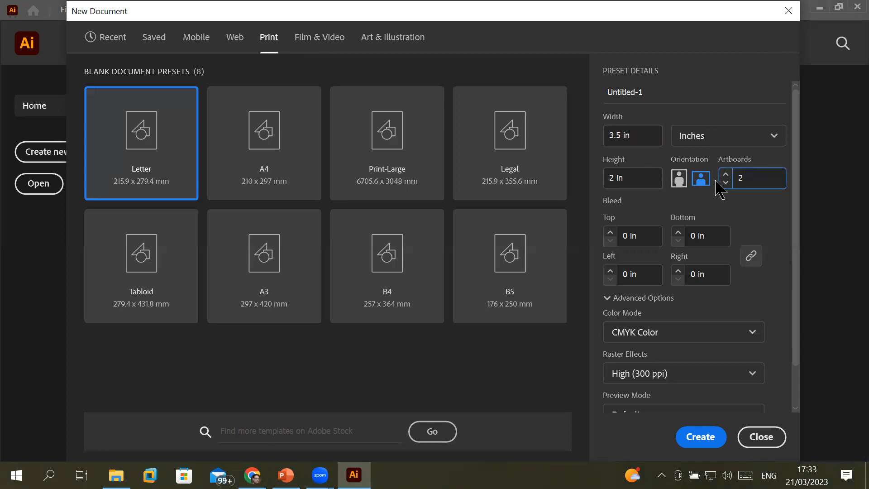
- Set the bleed to 0.125 in on all four sides and create the document
left_click(648, 242)
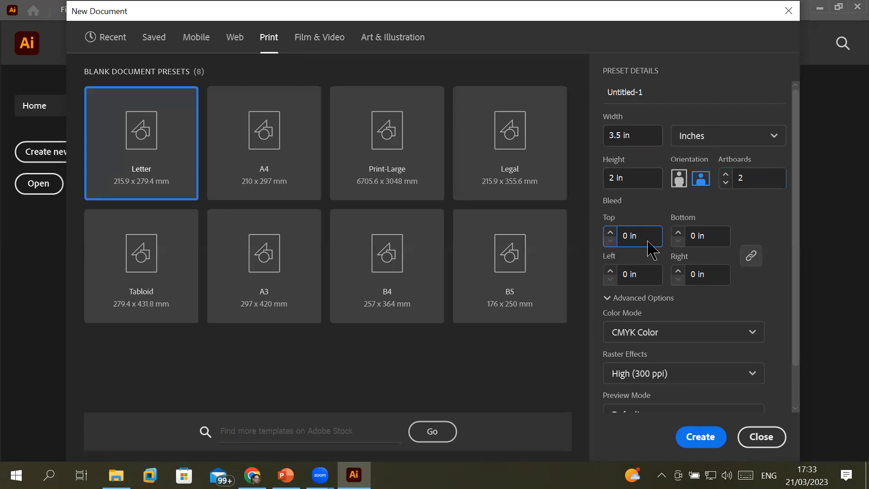
left_click(610, 232)
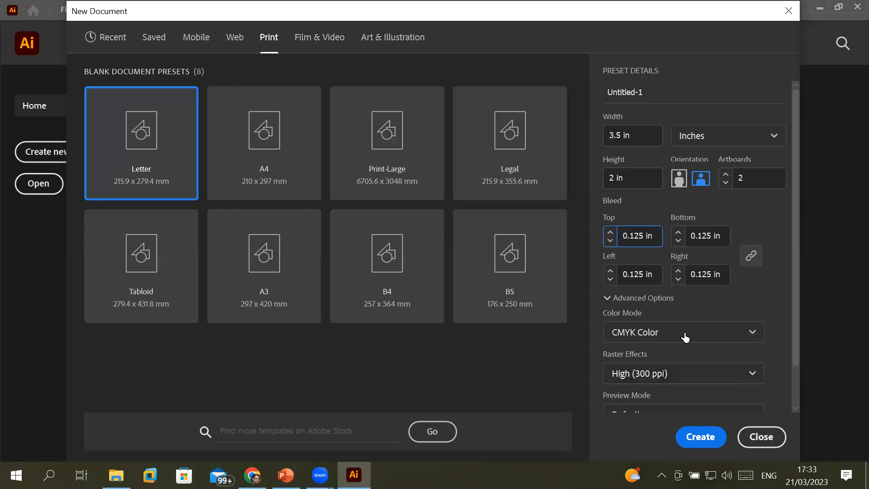
left_click(700, 436)
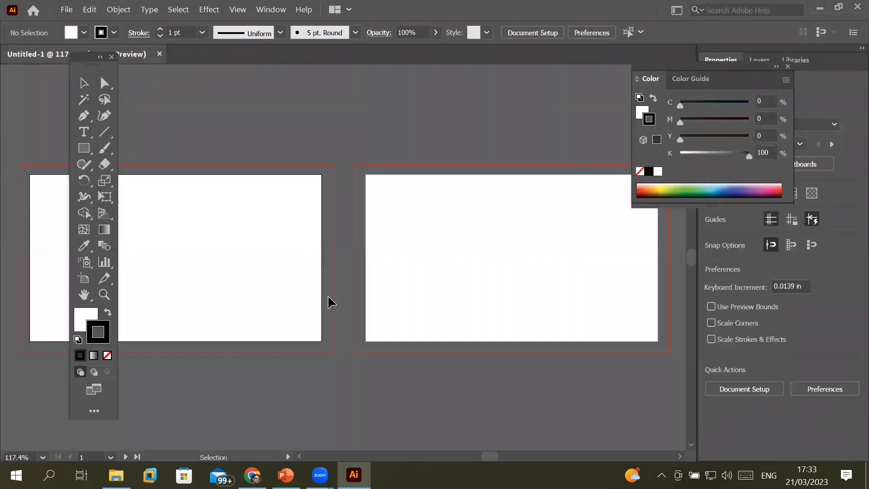
- Examine the two artboards and their red bleed outlines at several zoom levels
scroll(344, 248, "down", 4)
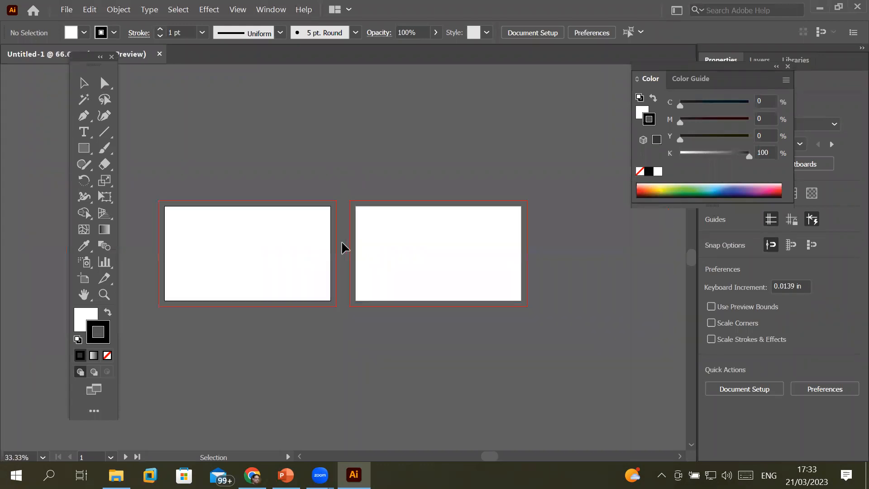
scroll(358, 240, "up", 6)
scroll(359, 238, "down", 5)
scroll(360, 240, "down", 3)
scroll(359, 240, "up", 12)
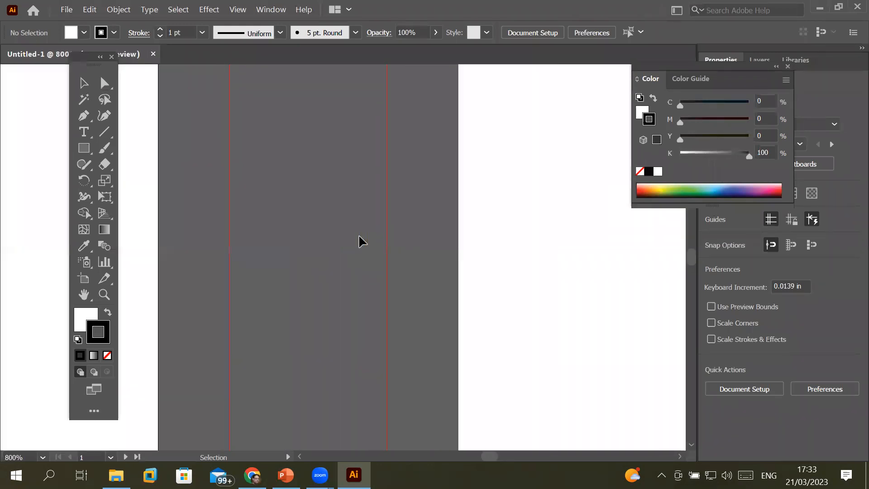
scroll(360, 240, "down", 12)
scroll(359, 240, "up", 4)
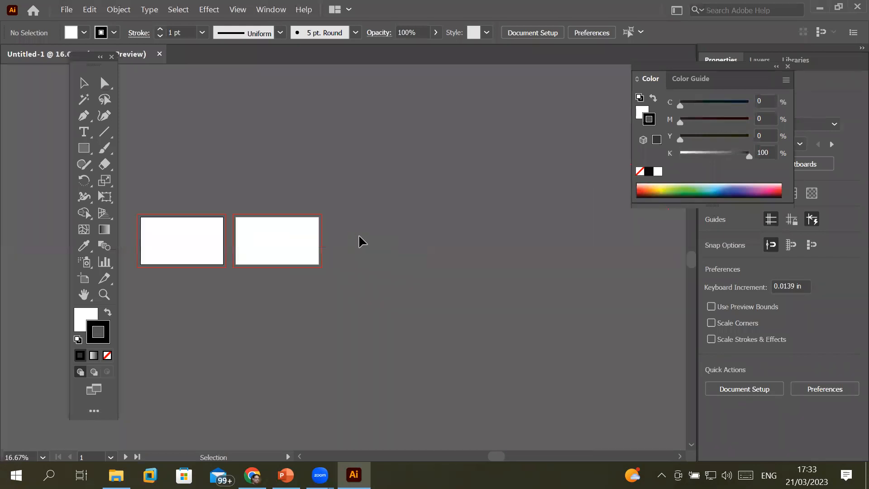
scroll(360, 240, "up", 3)
scroll(196, 253, "down", 2)
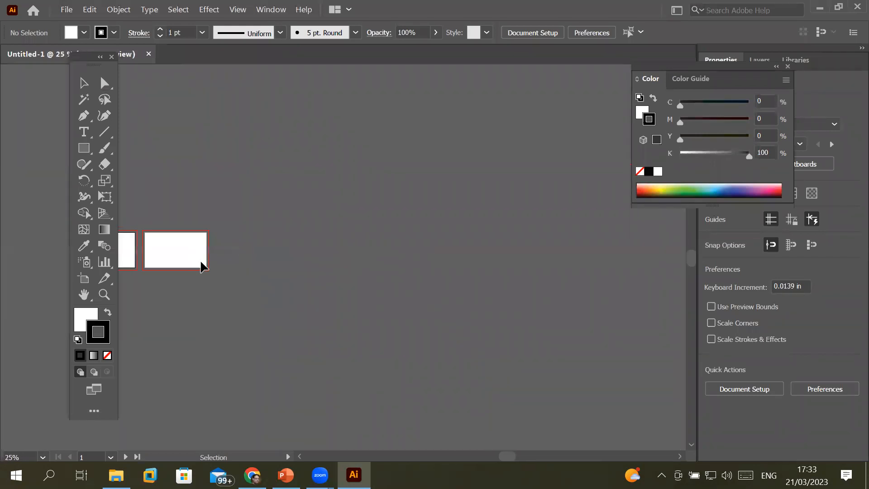
left_click_drag(182, 283, 357, 272)
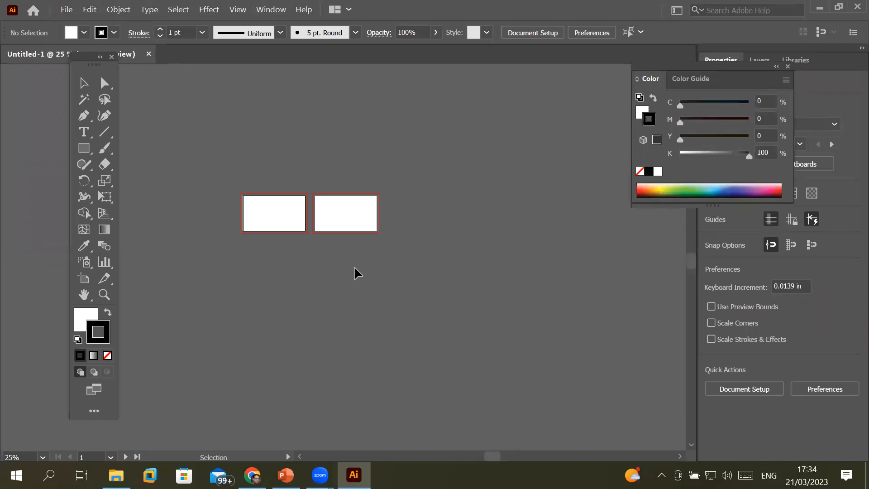
right_click(498, 165)
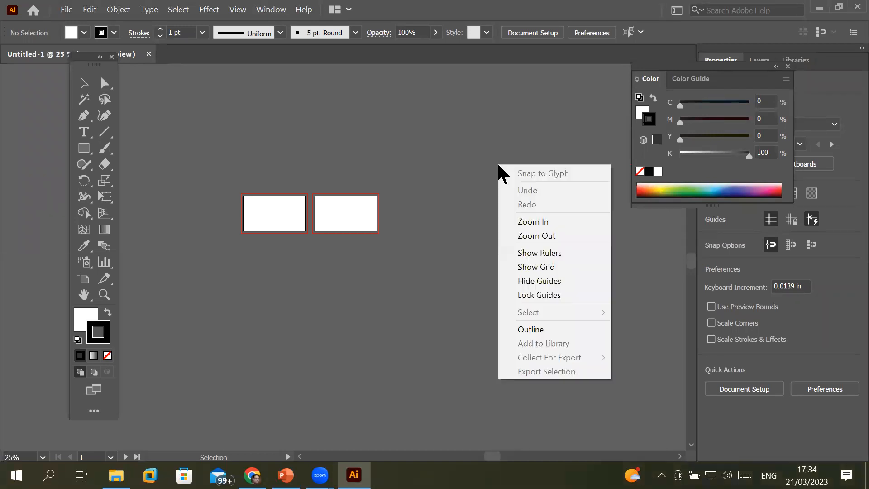
key("Escape")
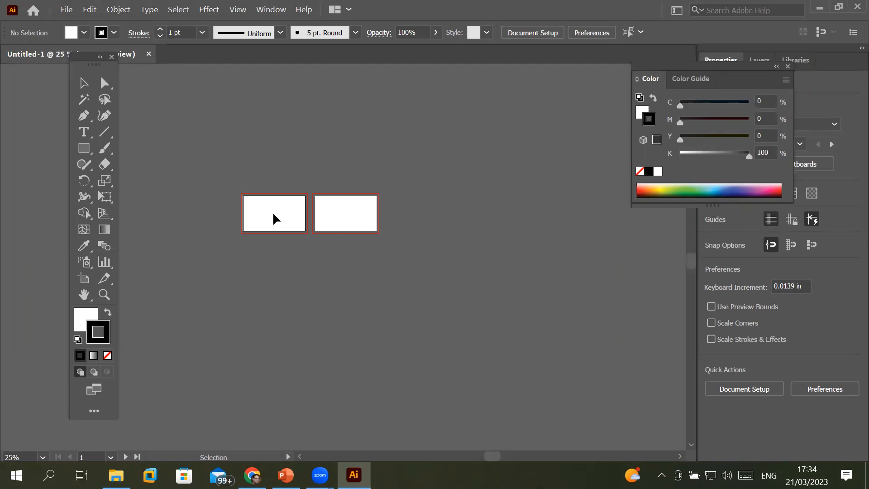
- Show the rulers around the canvas and move the floating tools panel off the first artboard
scroll(266, 184, "up", 4)
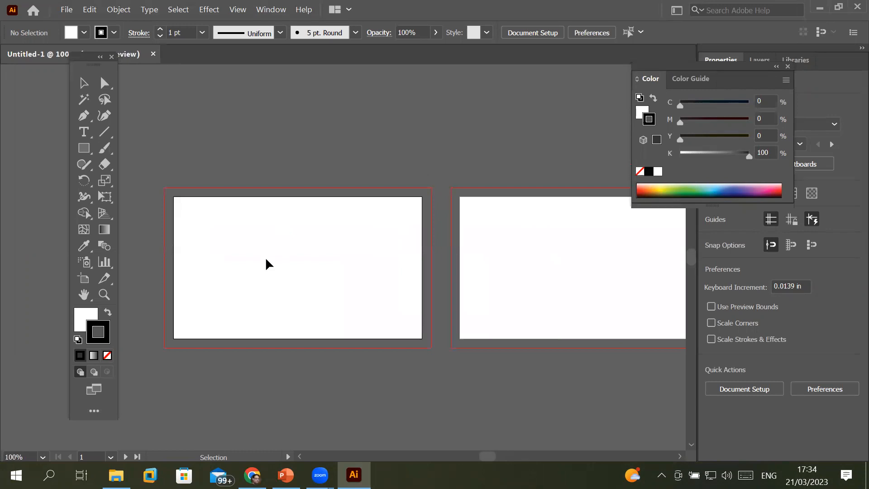
scroll(270, 271, "up", 1)
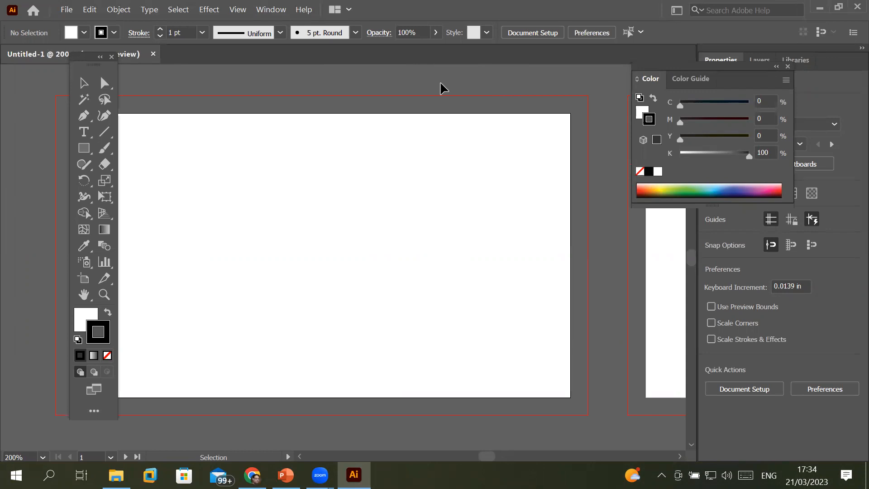
left_click(246, 10)
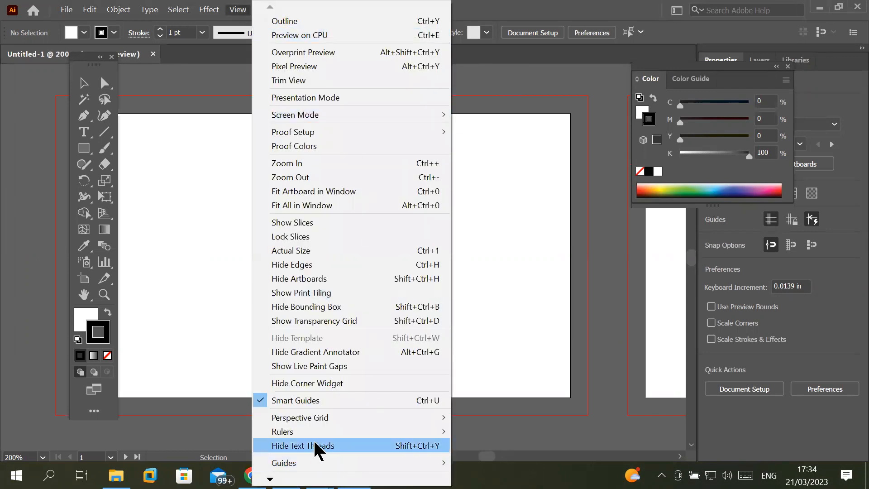
mouse_move(334, 432)
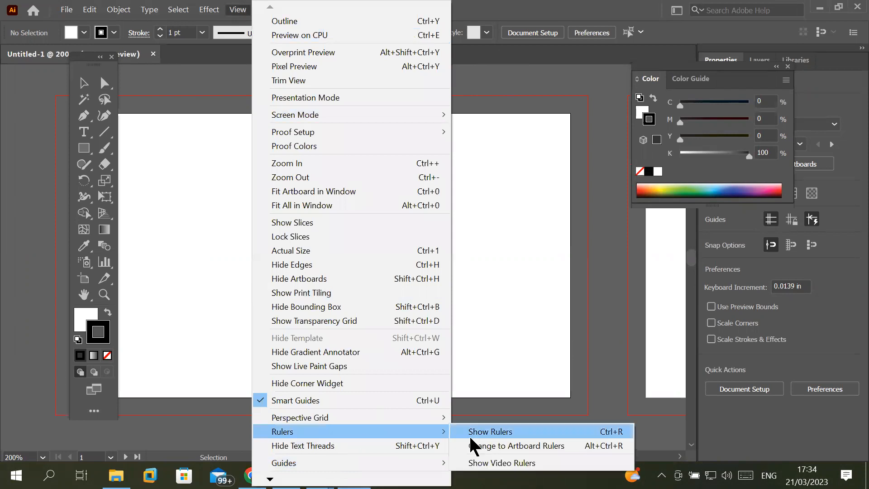
left_click(528, 435)
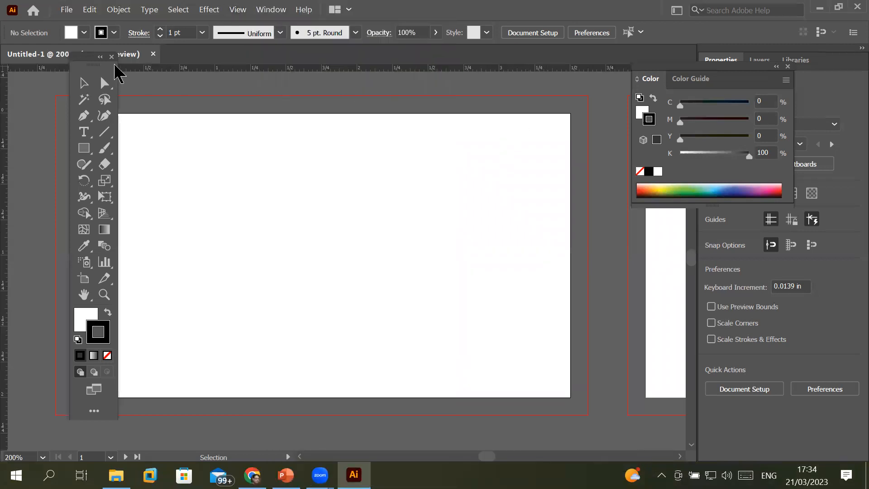
left_click_drag(87, 61, 27, 121)
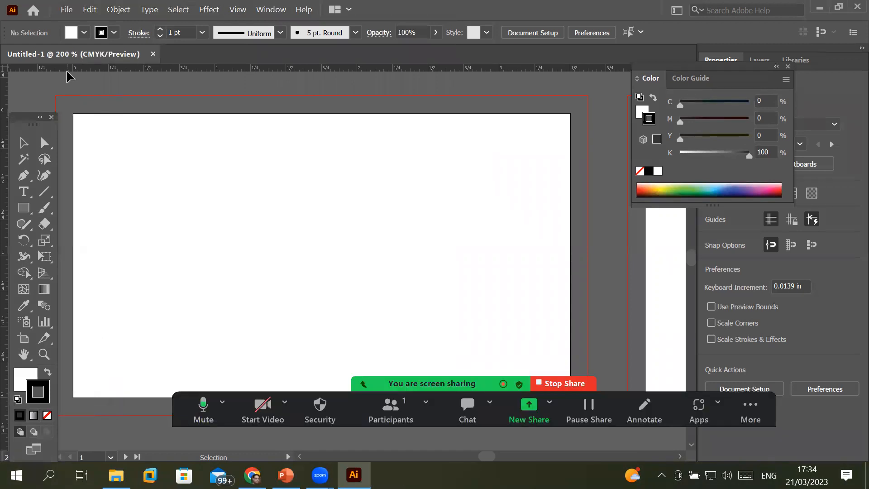
- Start Windows Magnifier and enlarge the screen to 200%
key("super+plus")
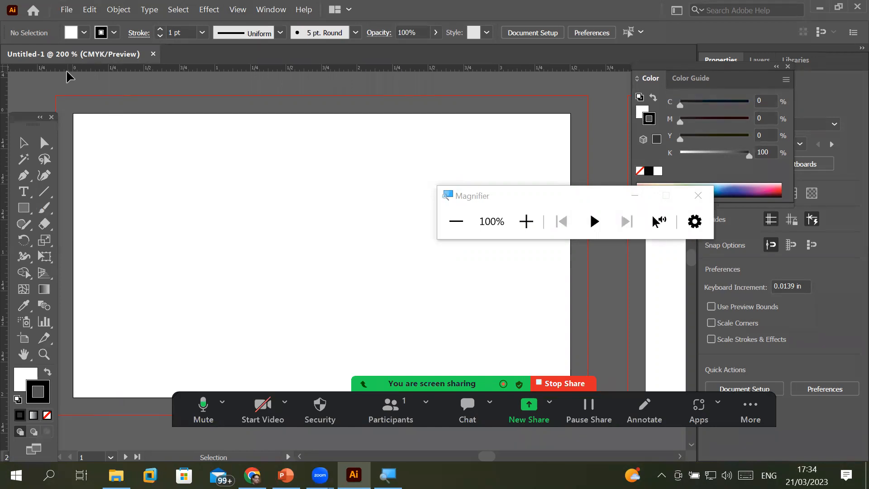
left_click(530, 227)
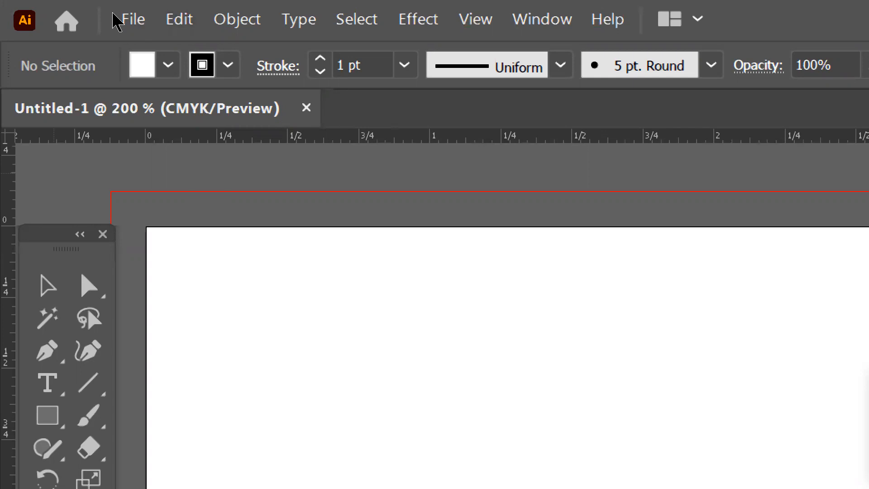
key("alt+w")
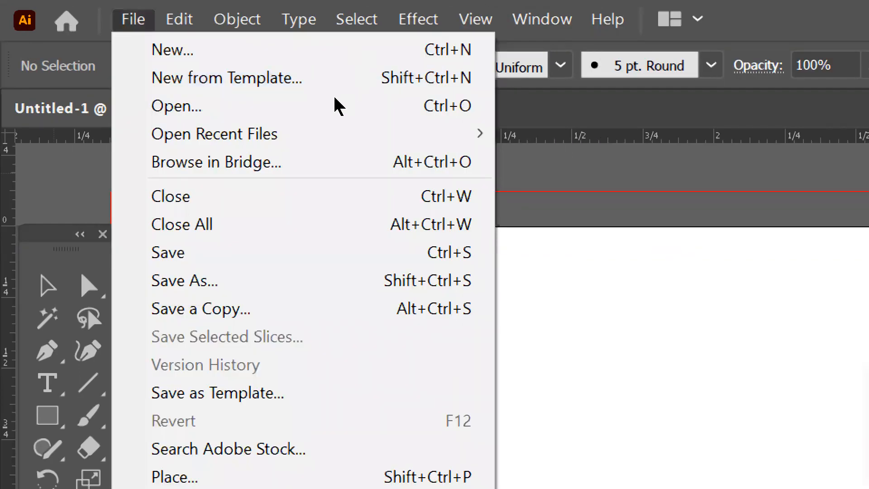
key("Escape")
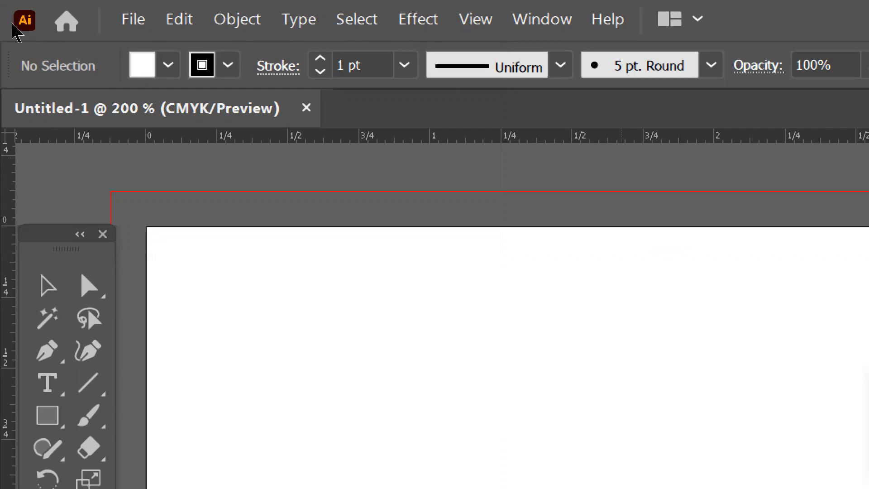
- Hide the Control bar and show it again
key("alt+w")
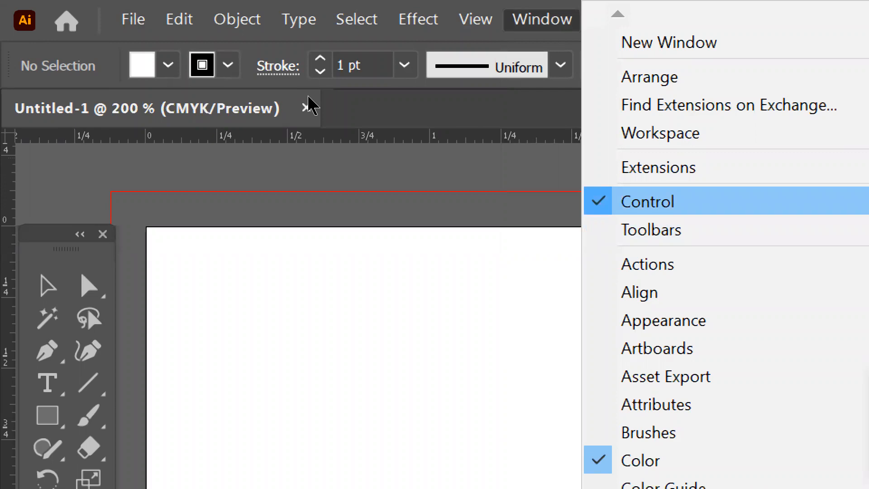
key("Return")
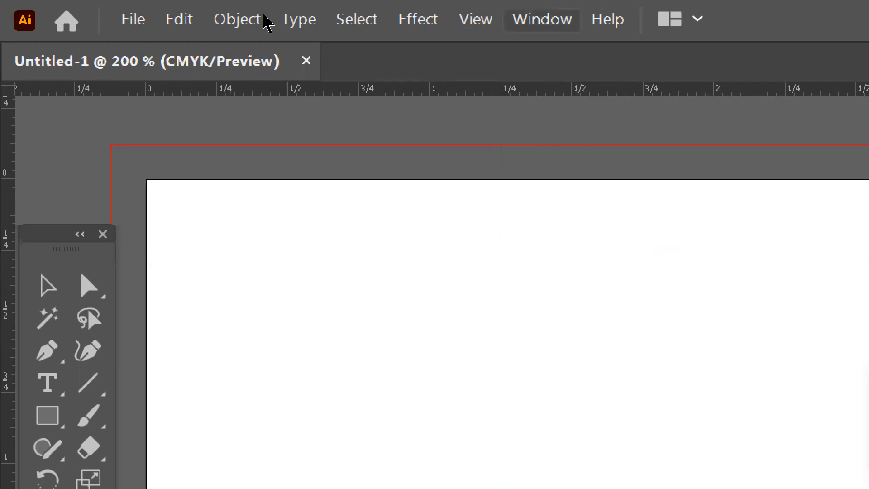
left_click(526, 26)
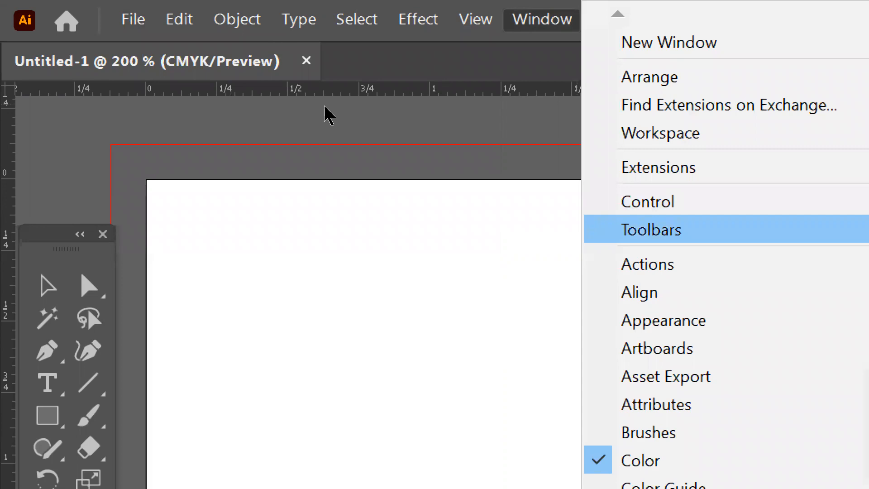
key("Return")
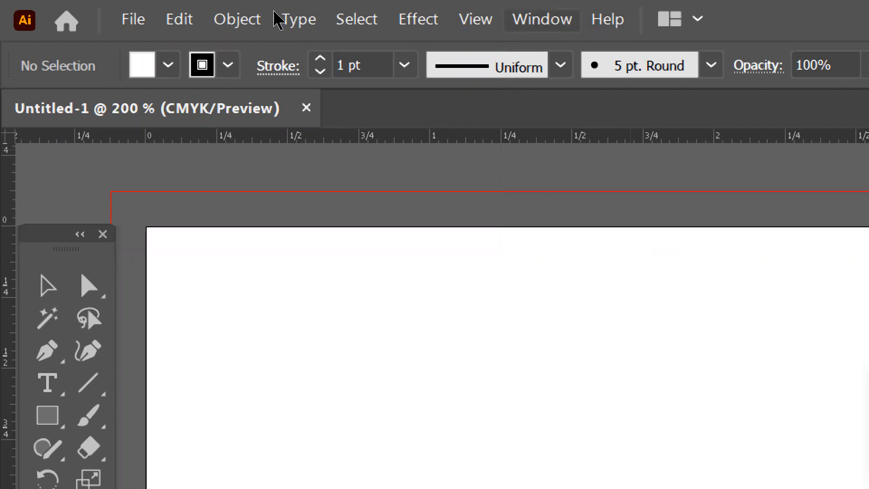
- Examine the available toolbar options, Advanced and Basic, and close the list
key("Return")
key("Down")
key("Down")
key("Down")
key("Down")
key("Down")
key("Down")
key("Down")
key("Down")
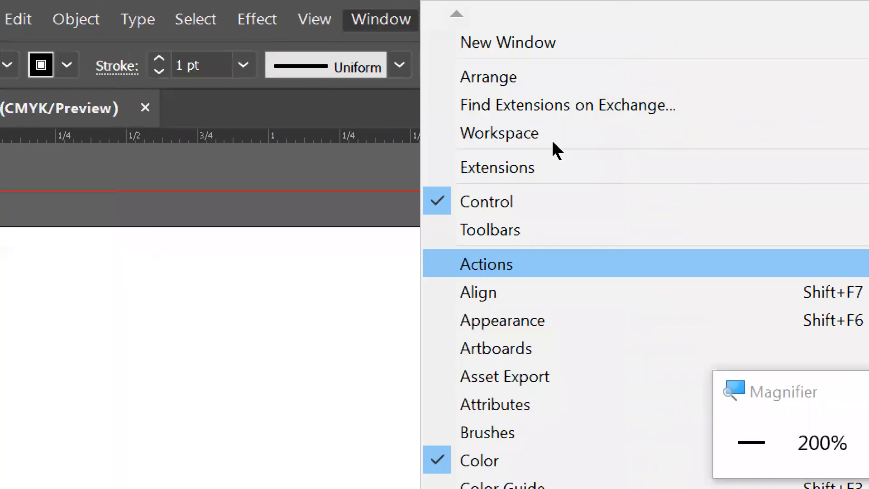
key("Up")
key("Right")
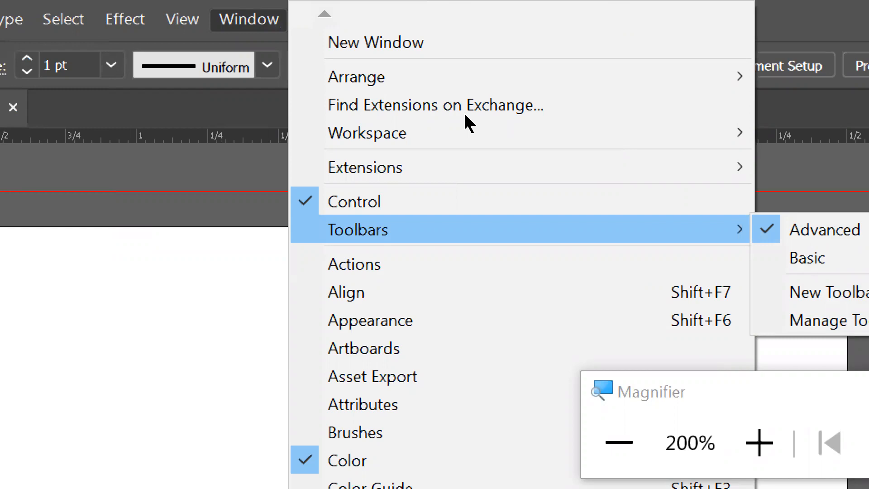
key("Down")
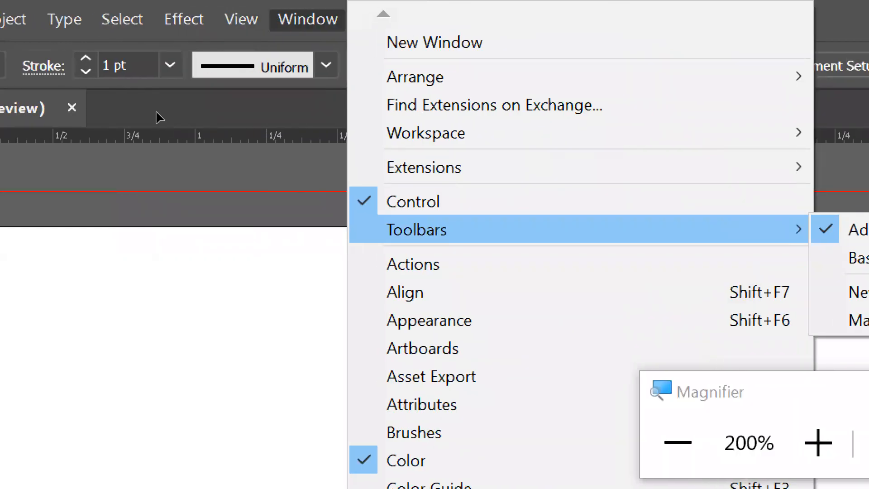
key("Return")
- Reduce the Windows Magnifier screen enlargement to 100%
scroll(160, 118, "up", 6)
scroll(160, 117, "down", 6)
scroll(160, 117, "up", 5)
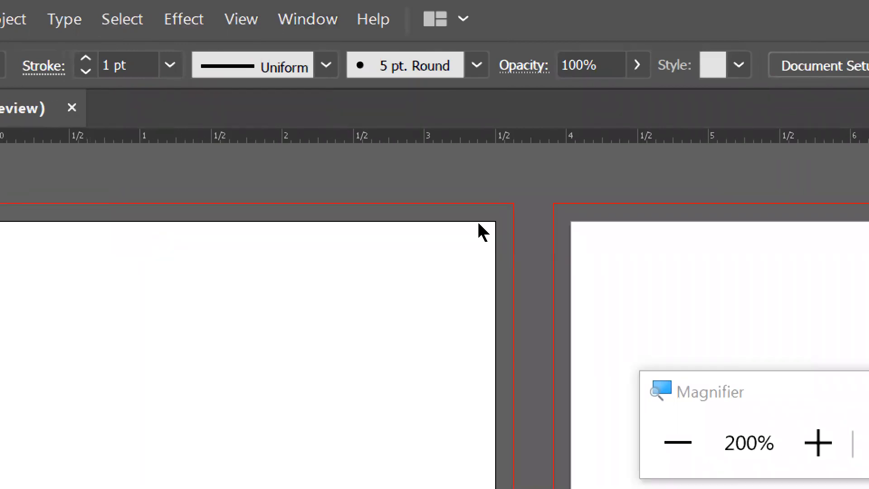
key("super+minus")
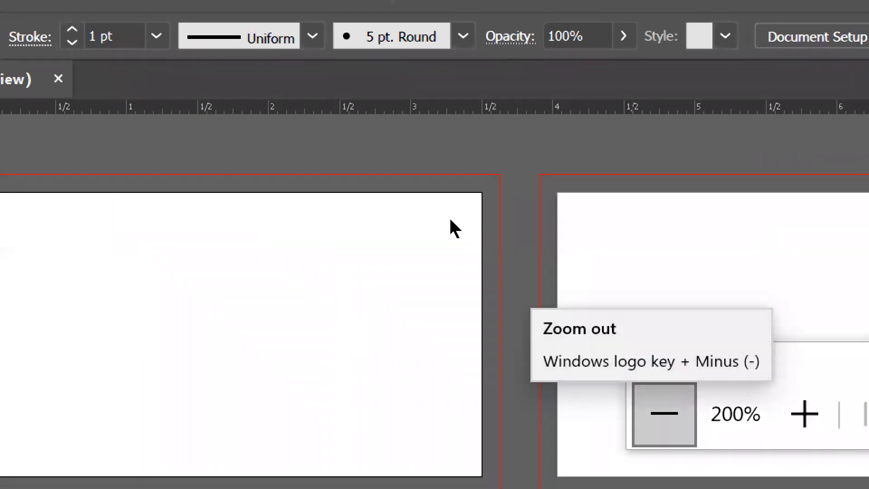
left_click(451, 220)
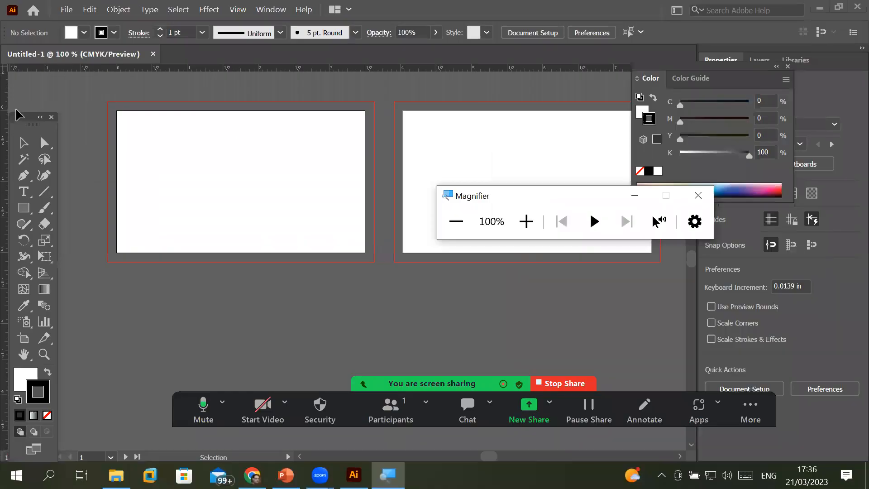
- Switch the tools panel to the Basic toolbar and place it beside the first artboard, clear of the bleed
left_click_drag(27, 126, 53, 82)
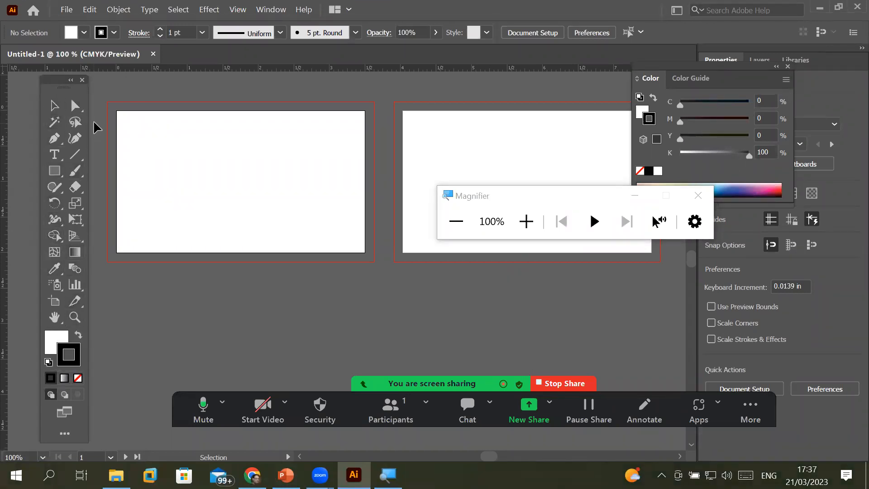
left_click(271, 13)
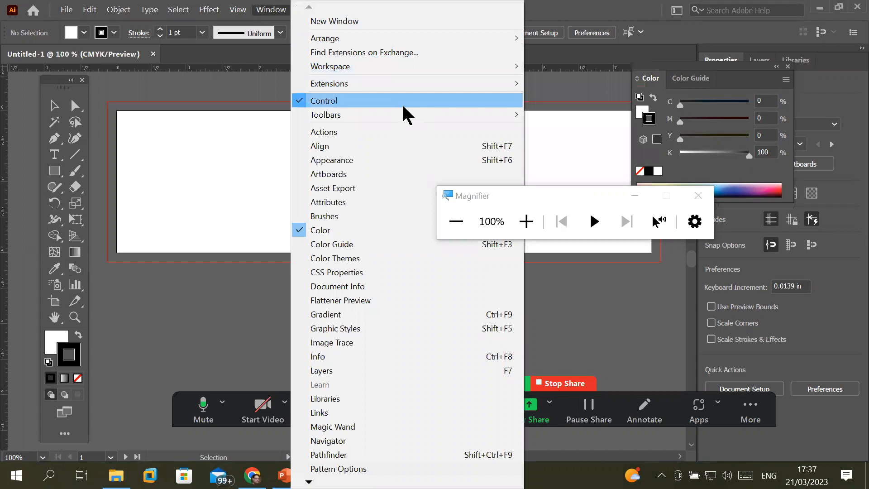
mouse_move(470, 114)
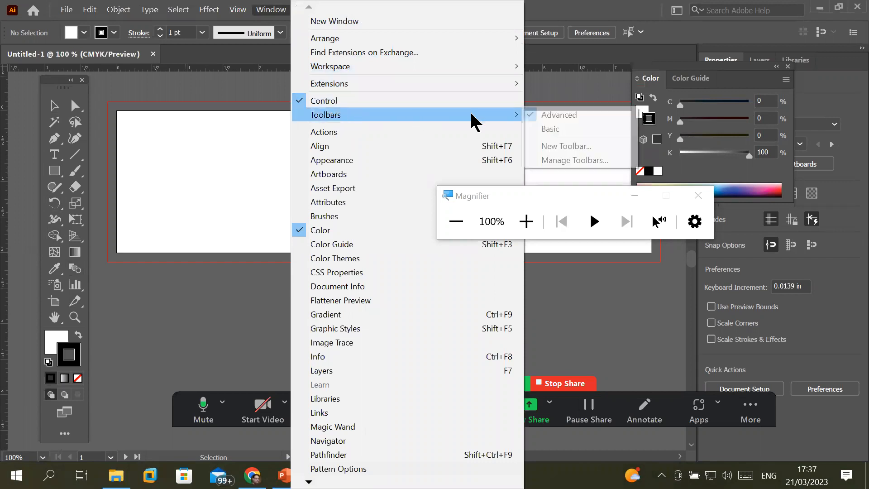
left_click(560, 129)
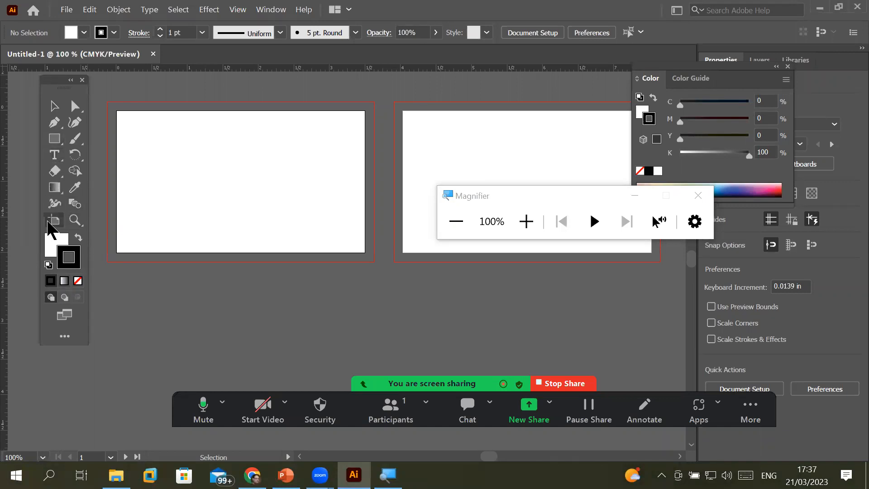
mouse_move(53, 80)
left_mouse_down()
mouse_move(60, 86)
mouse_move(50, 83)
left_mouse_up()
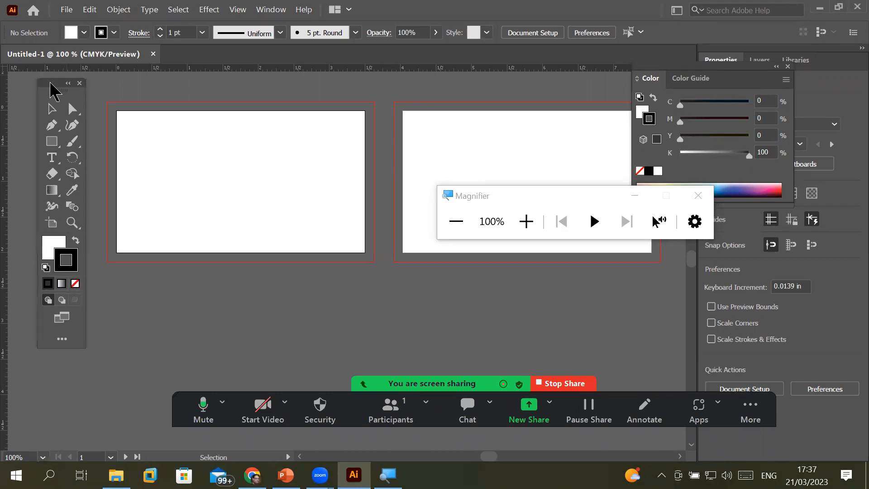
- Switch from the Basic to the Advanced toolbar using the All Tools drawer options, and shift the tools panel slightly away from the artboard
left_click(276, 10)
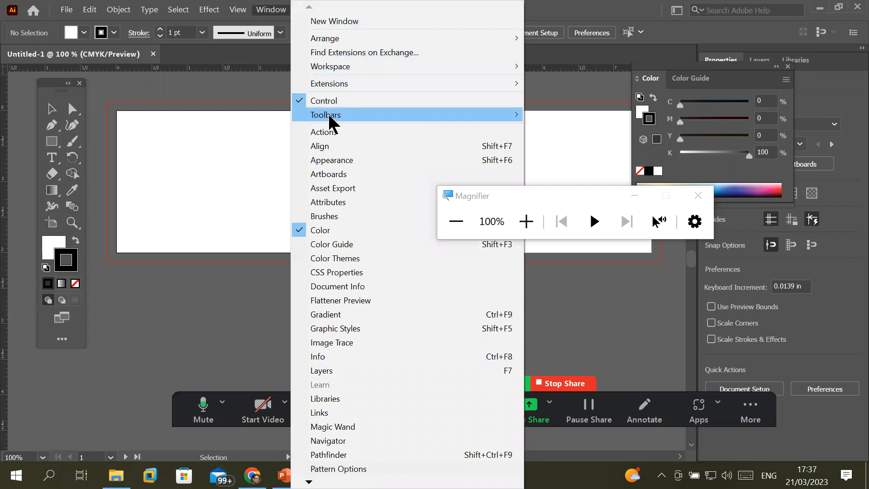
mouse_move(443, 117)
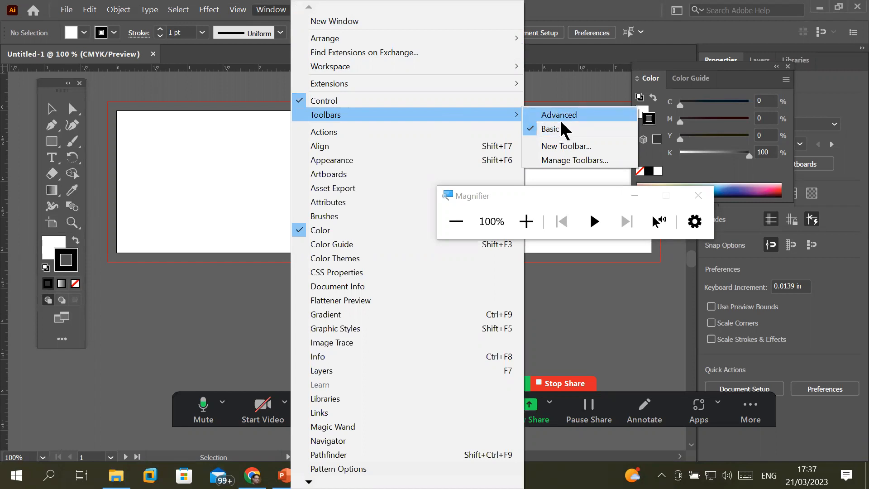
left_click(209, 87)
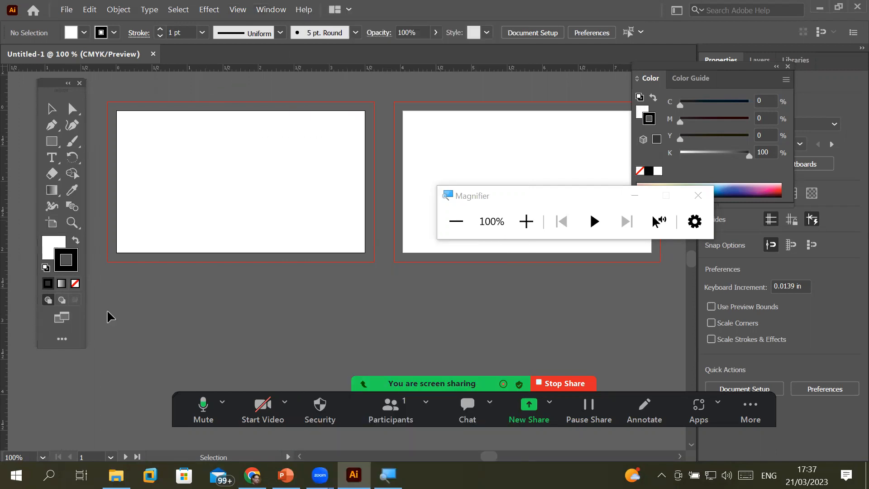
left_click(63, 339)
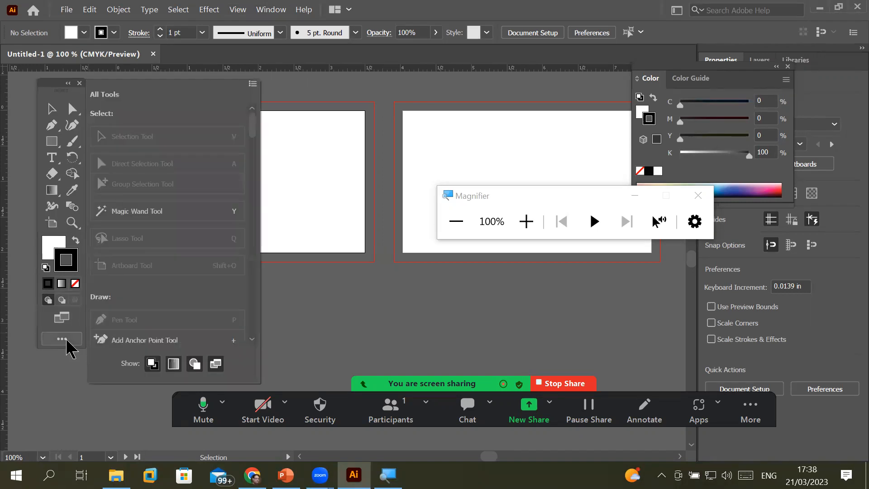
left_click(253, 84)
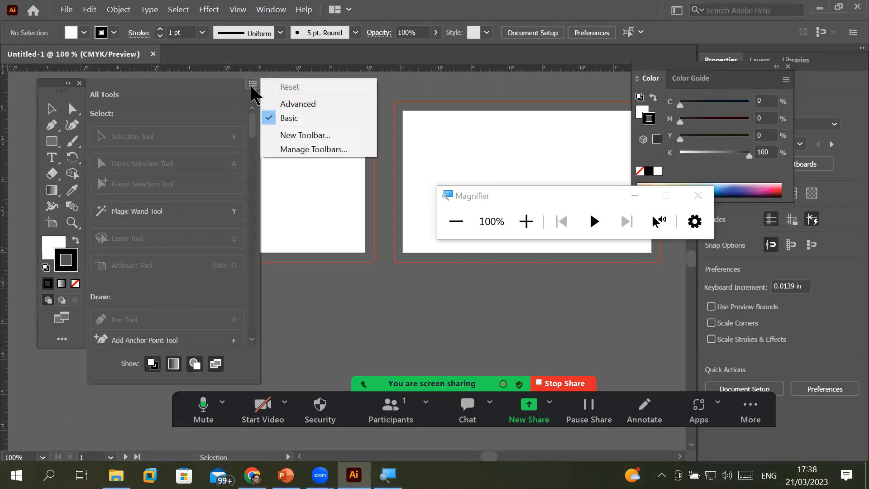
left_click(298, 106)
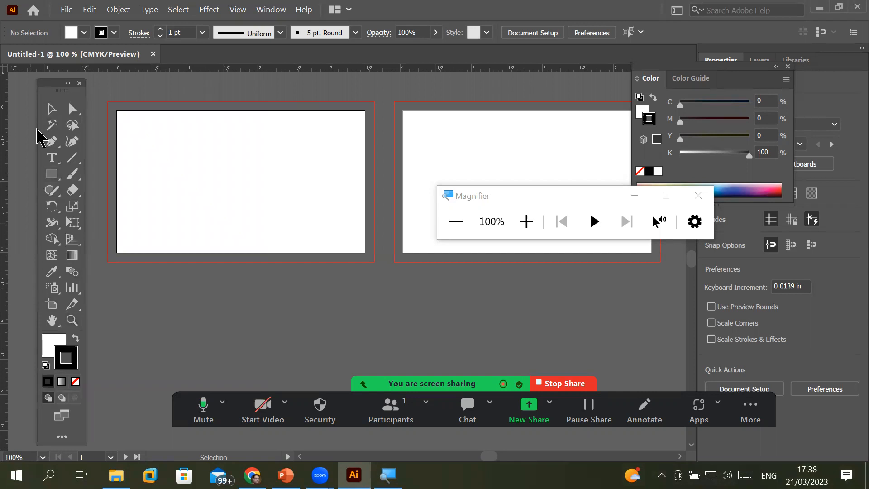
left_click_drag(52, 83, 47, 78)
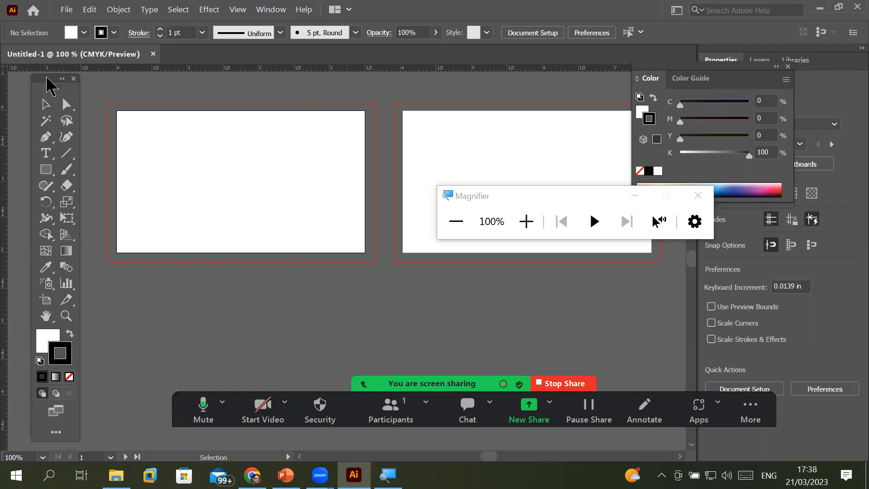
- Change the toolbar back to Basic through the options of the All Tools drawer
left_click(273, 11)
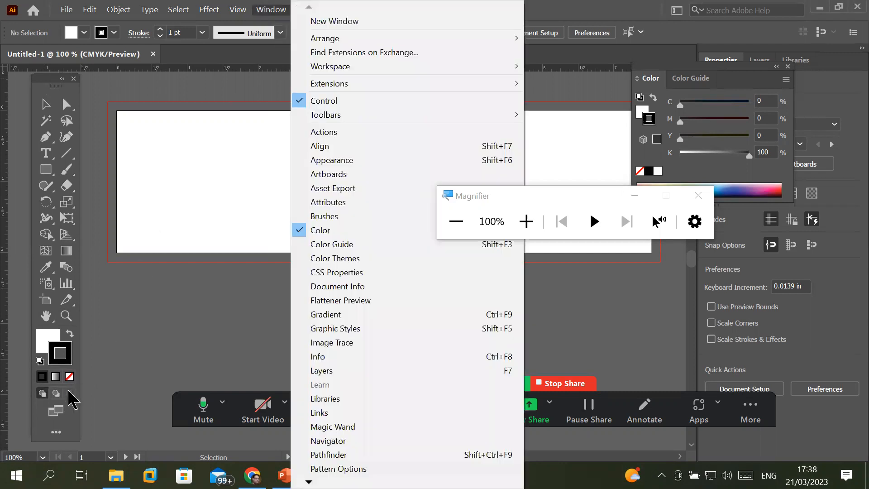
left_click(55, 433)
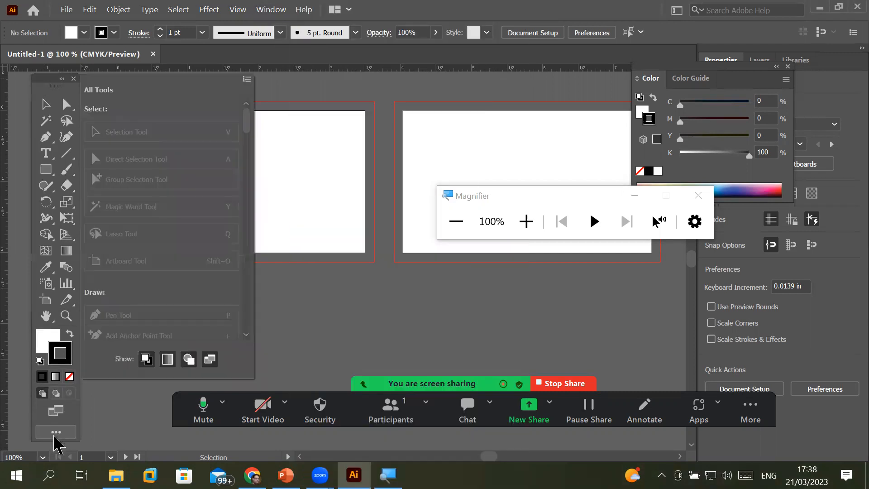
left_click(247, 80)
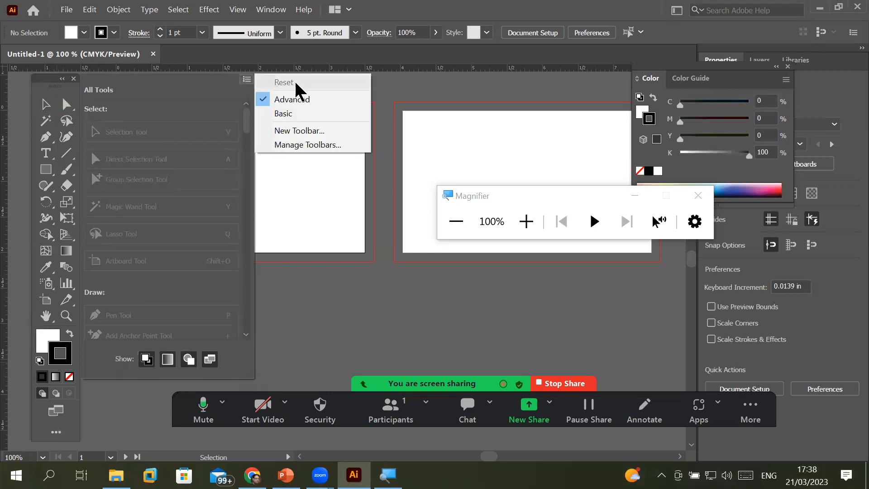
left_click(283, 113)
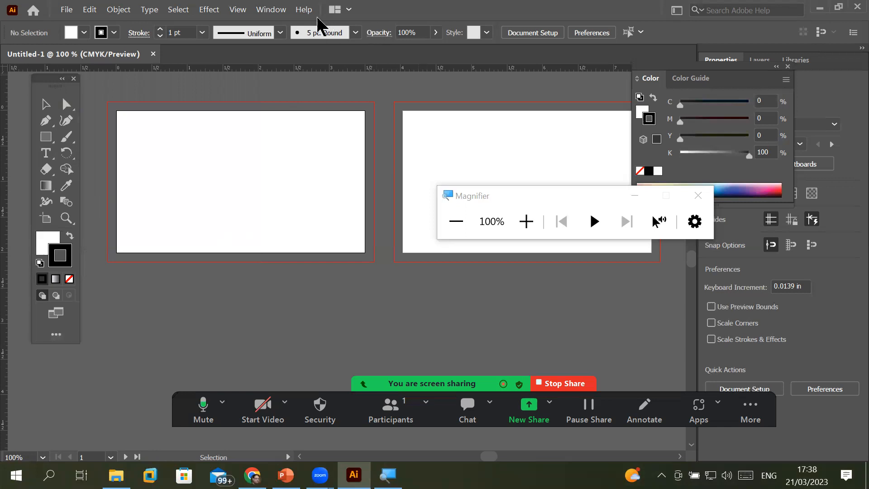
- Restore the Advanced toolbar from the application's toolbar options
left_click(279, 13)
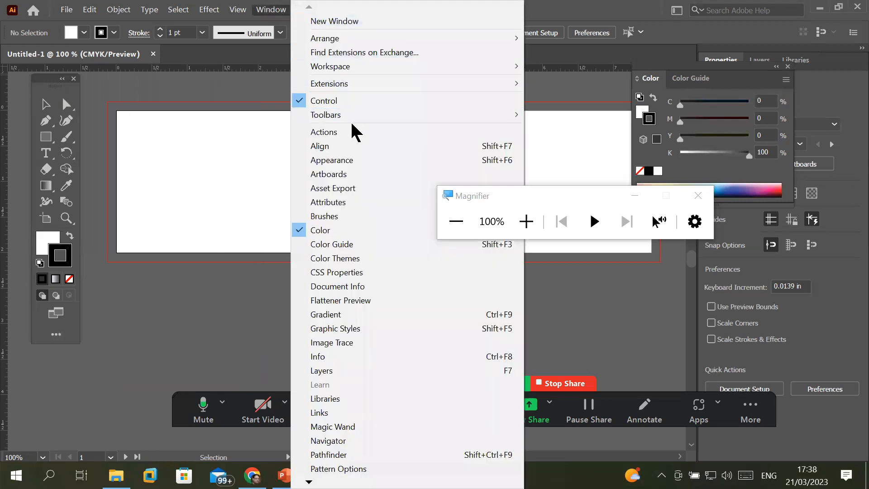
mouse_move(362, 115)
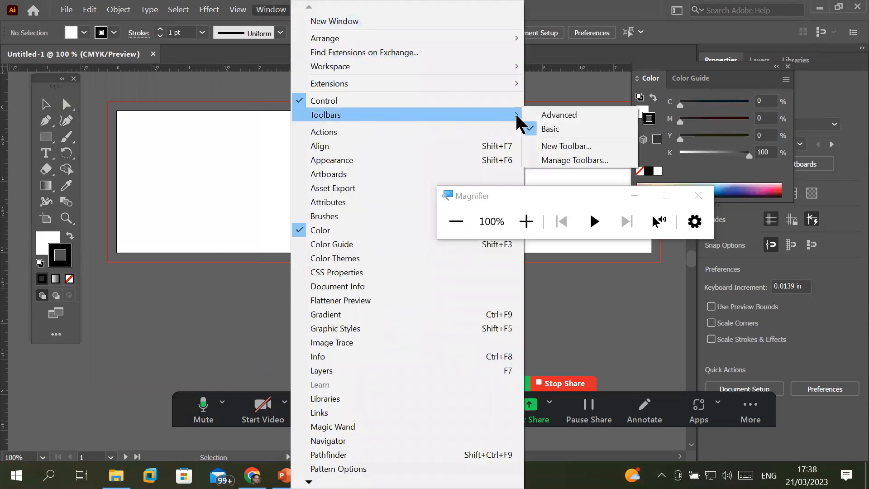
left_click(559, 116)
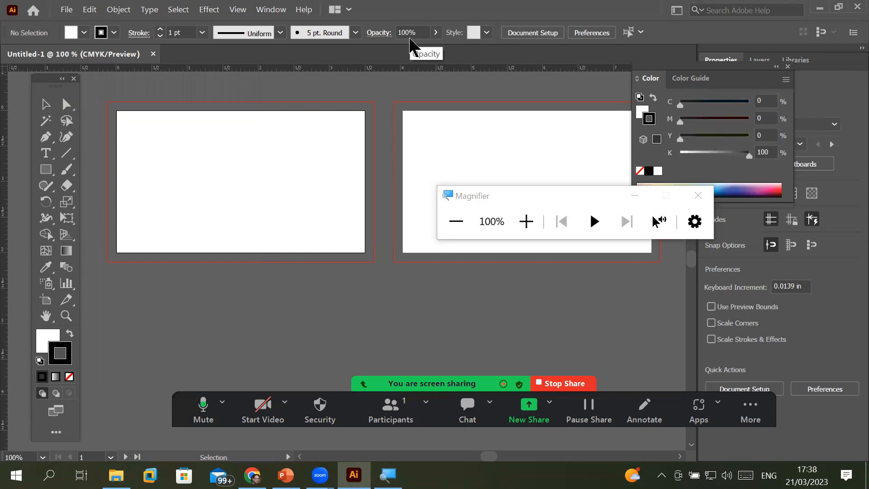
- Activate the Magic Wand, the Pen and finally the Rectangle tool
left_click(46, 121)
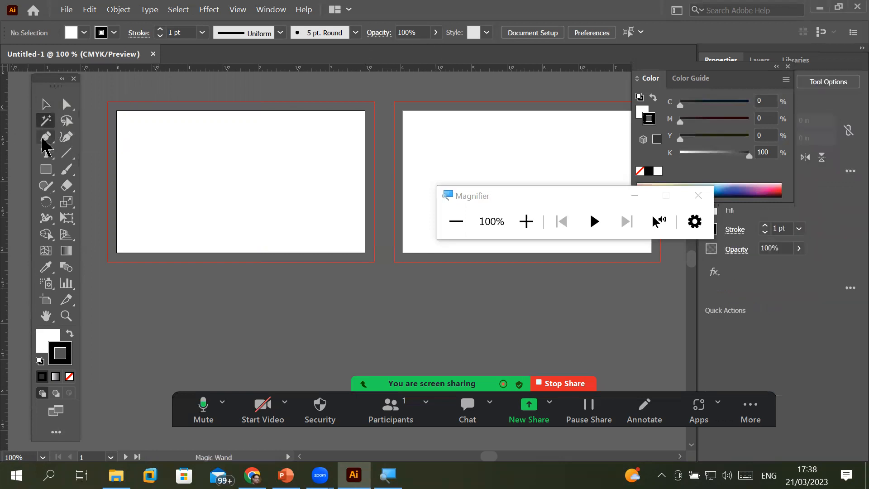
left_click(46, 137)
left_click(46, 169)
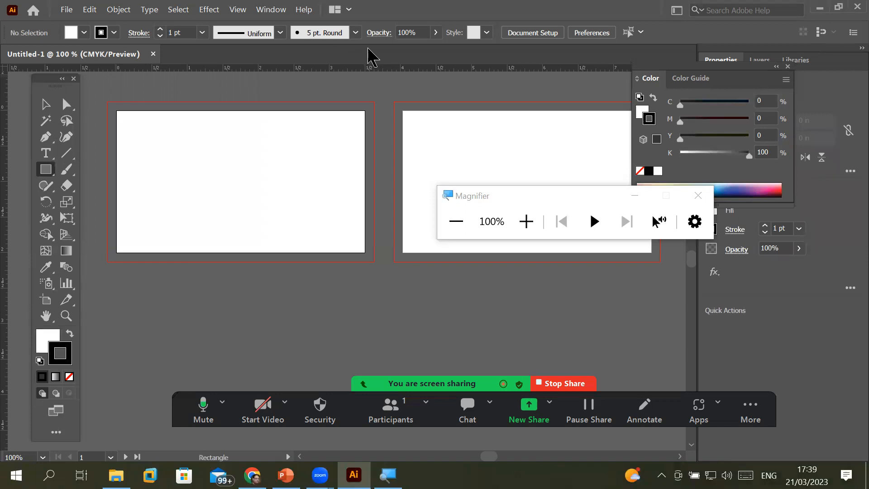
- Inspect both artboards by enlarging and shrinking the canvas view between about 33% and 300%
scroll(353, 97, "up", 1)
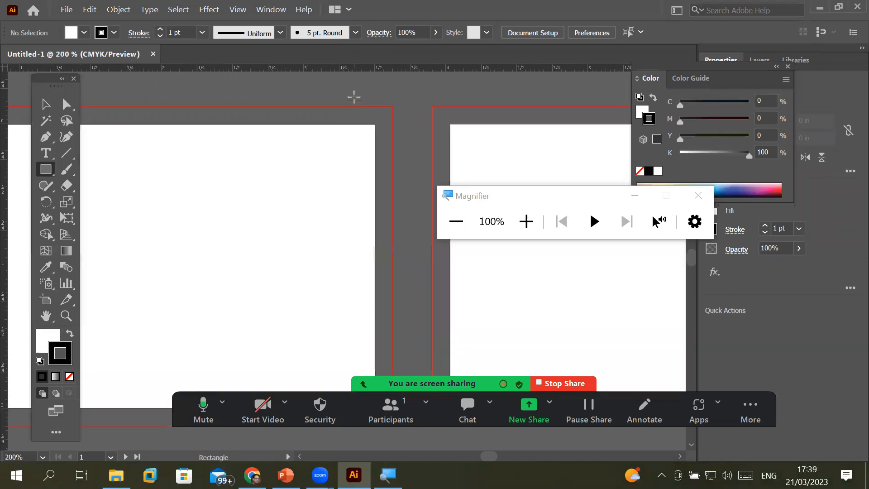
scroll(353, 97, "down", 2)
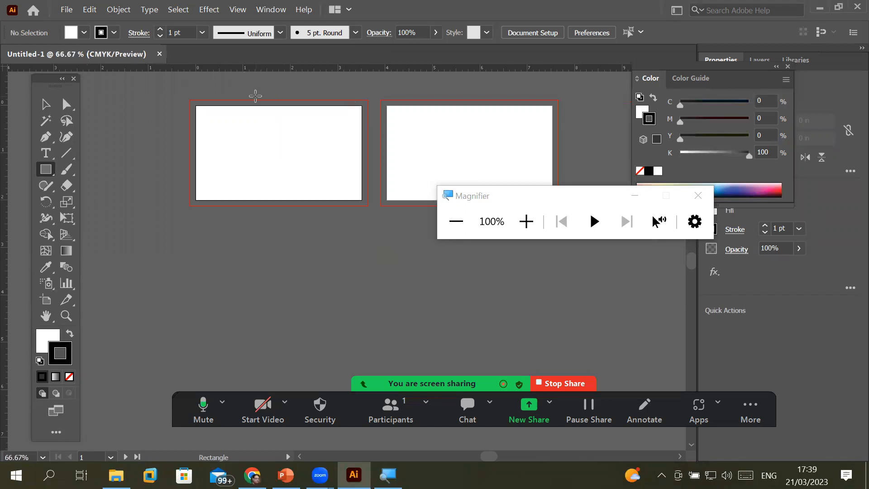
scroll(256, 96, "up", 2)
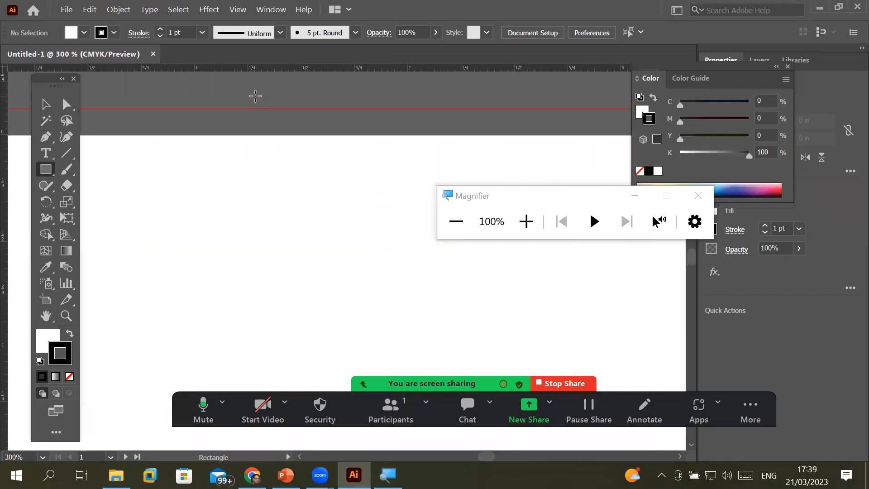
scroll(255, 96, "down", 4)
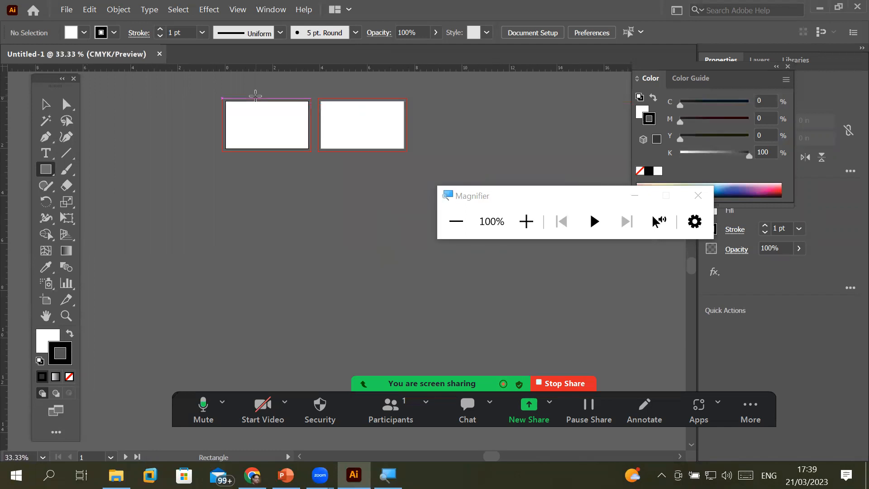
scroll(256, 95, "up", 2)
scroll(255, 95, "up", 2)
scroll(256, 96, "down", 4)
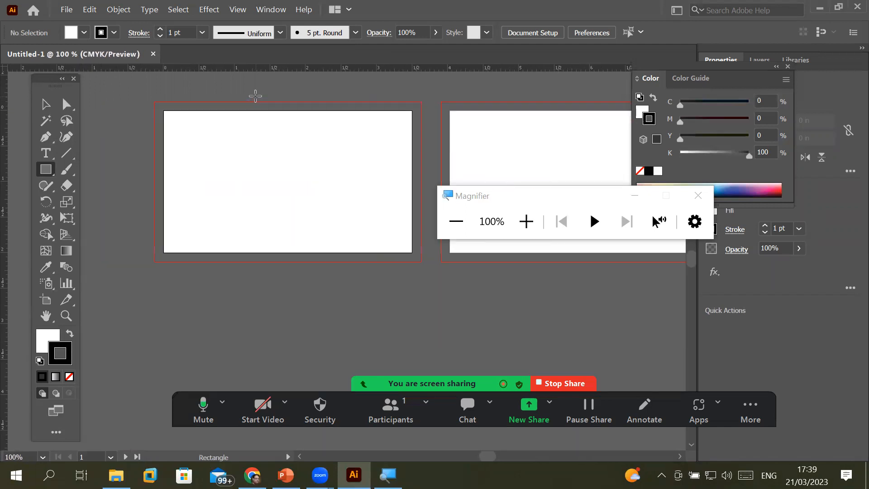
scroll(255, 96, "up", 4)
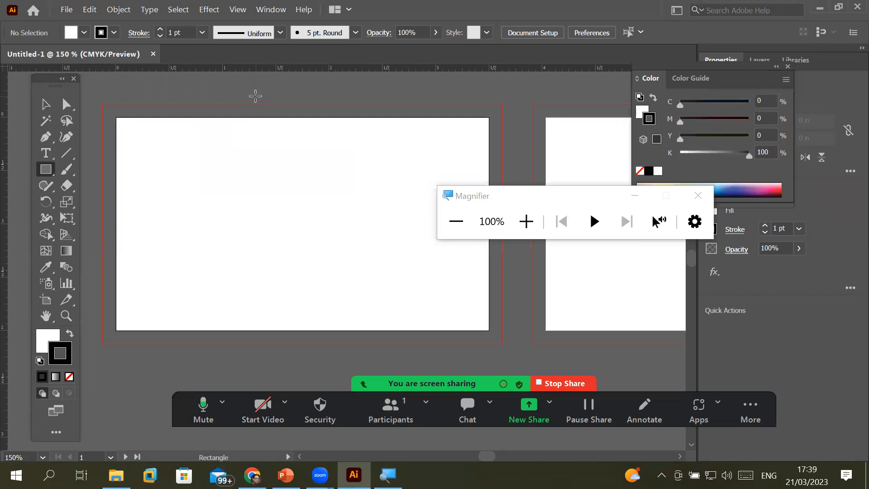
scroll(255, 96, "up", 3)
scroll(255, 96, "down", 7)
scroll(255, 95, "up", 4)
scroll(255, 95, "down", 5)
scroll(256, 95, "up", 4)
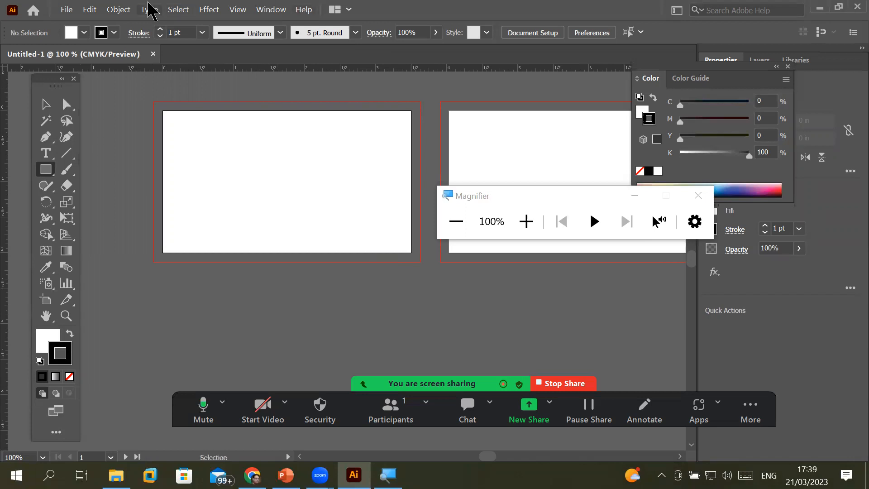
- Open the General preferences and close the Magnifier window covering them
left_click(88, 11)
mouse_move(98, 408)
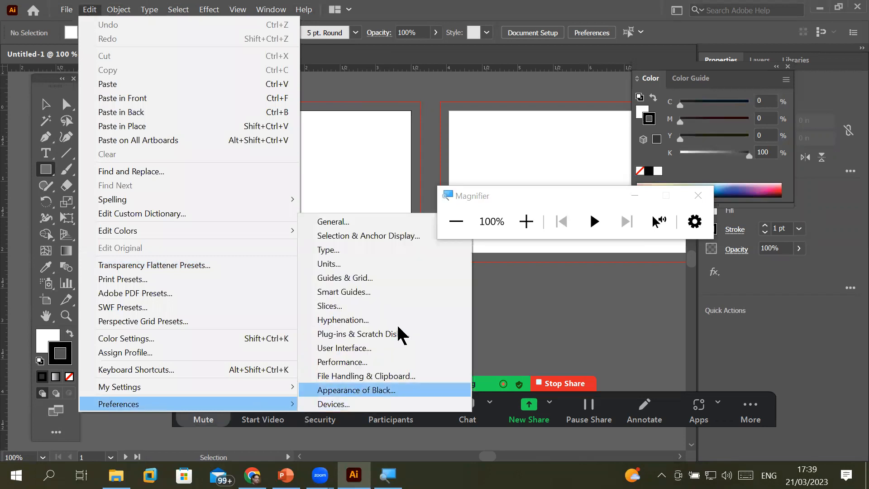
left_click(383, 221)
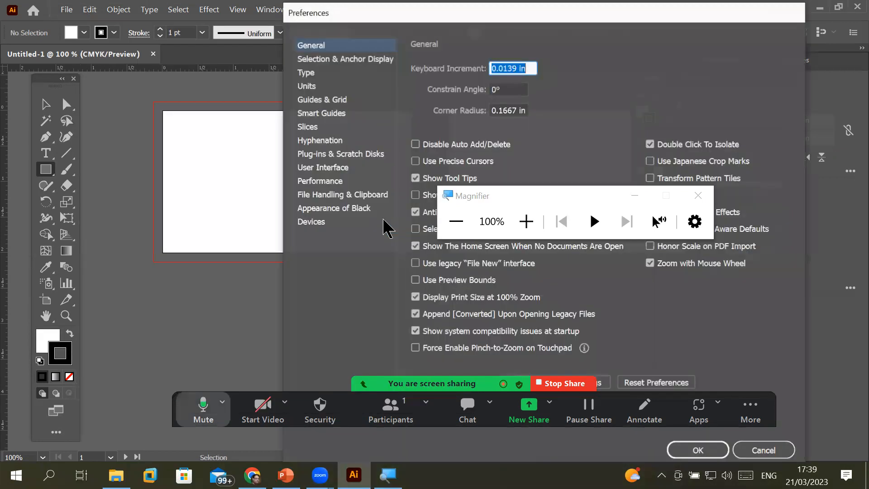
left_click(697, 196)
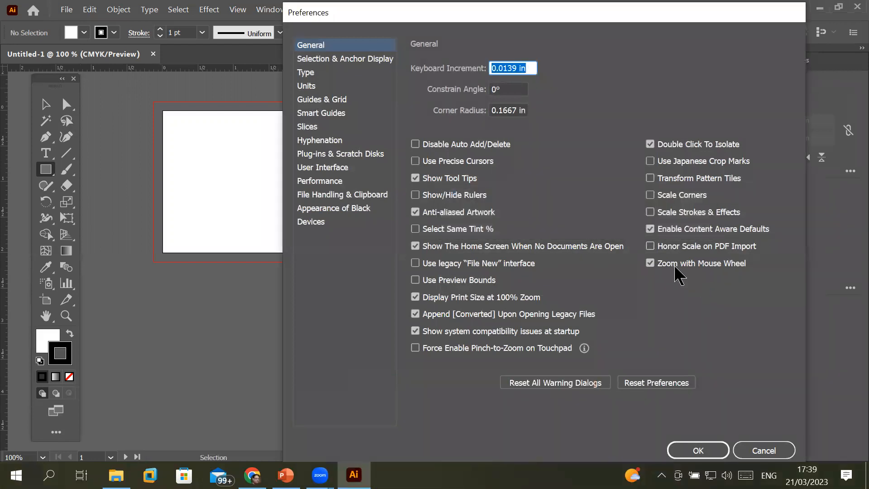
- Toggle the Zoom with Mouse Wheel option off and on several times, leave it enabled, and cancel the preferences
left_click(652, 264)
left_click(650, 263)
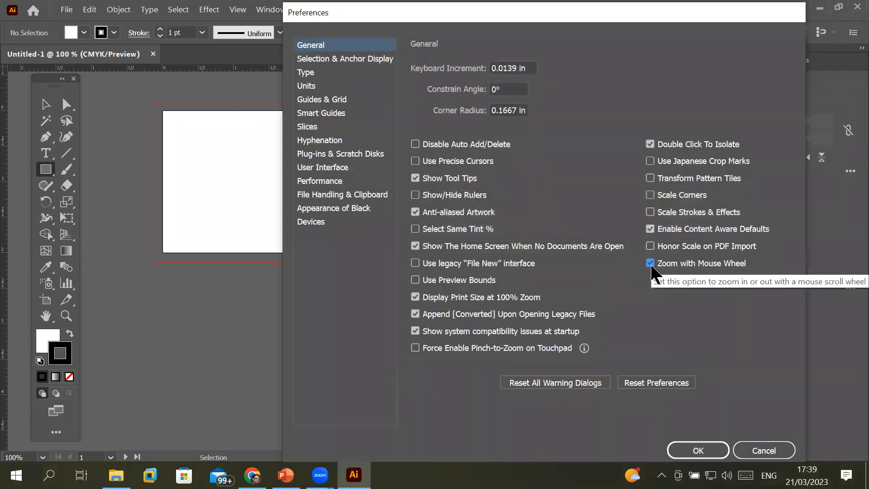
left_click(651, 265)
left_click(651, 266)
left_click(651, 266)
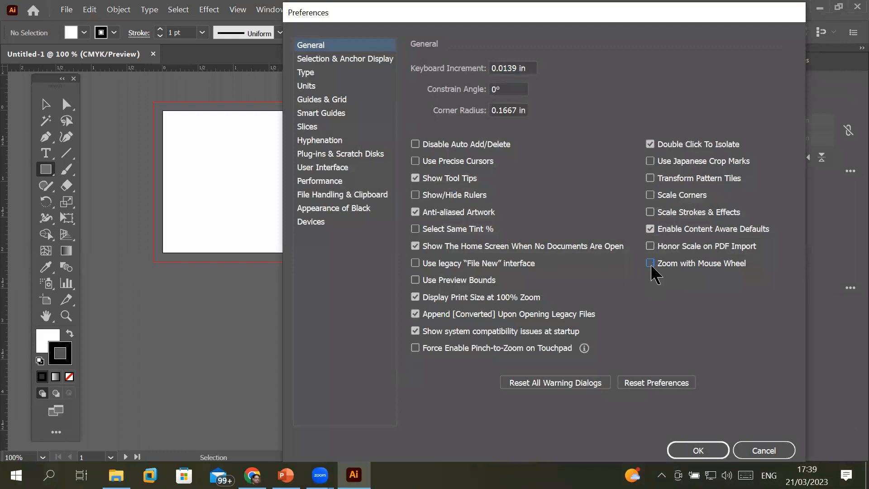
left_click(651, 266)
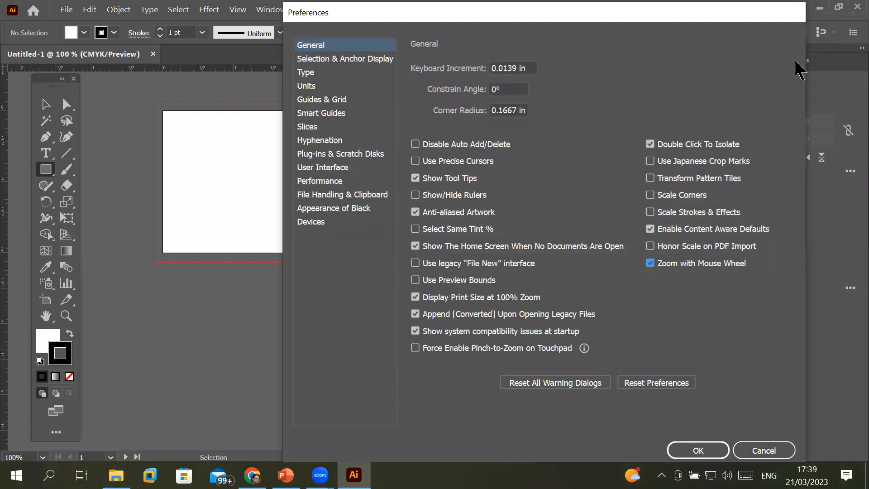
left_click(755, 451)
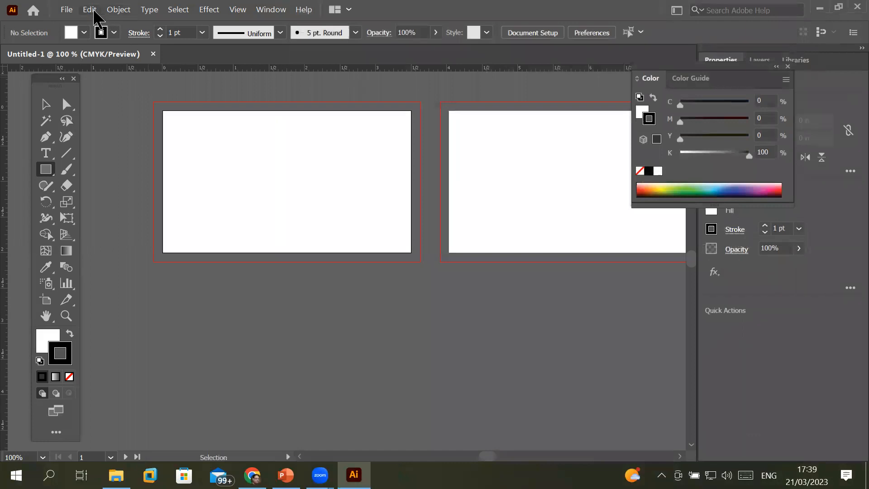
- Review the Type, Units and General preferences, including the Zoom with Mouse Wheel option, and accept the settings
left_click(90, 10)
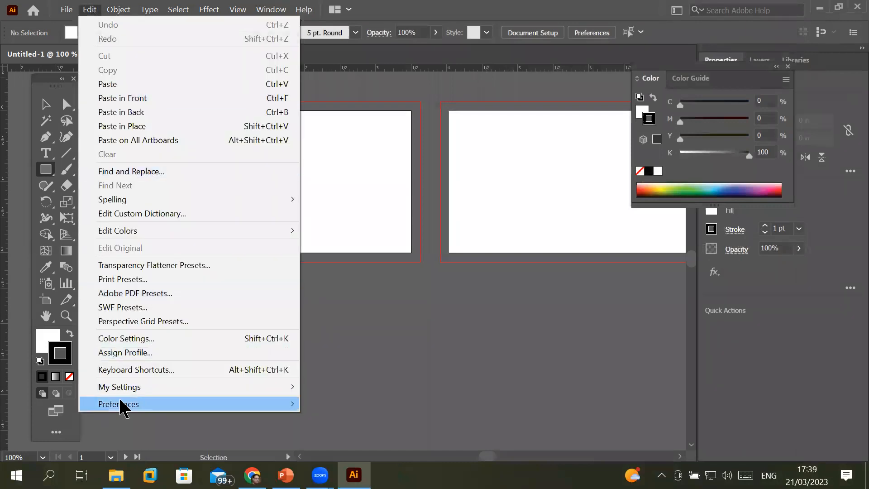
mouse_move(118, 398)
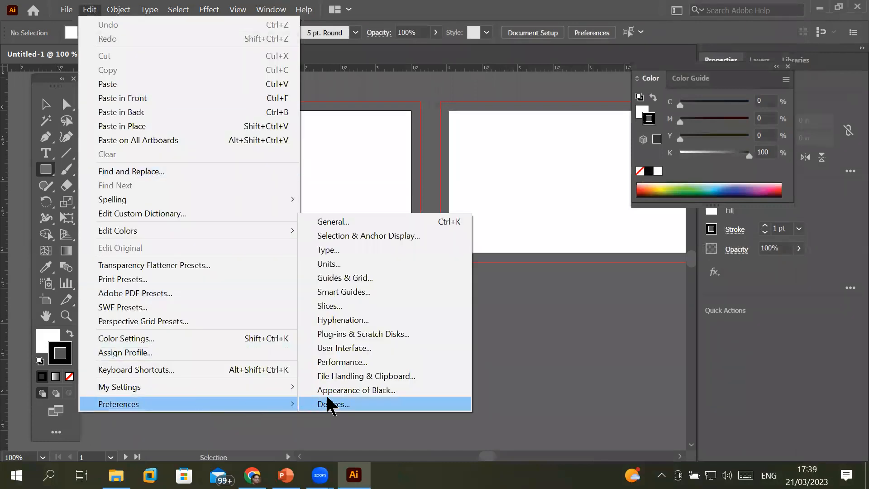
left_click(430, 221)
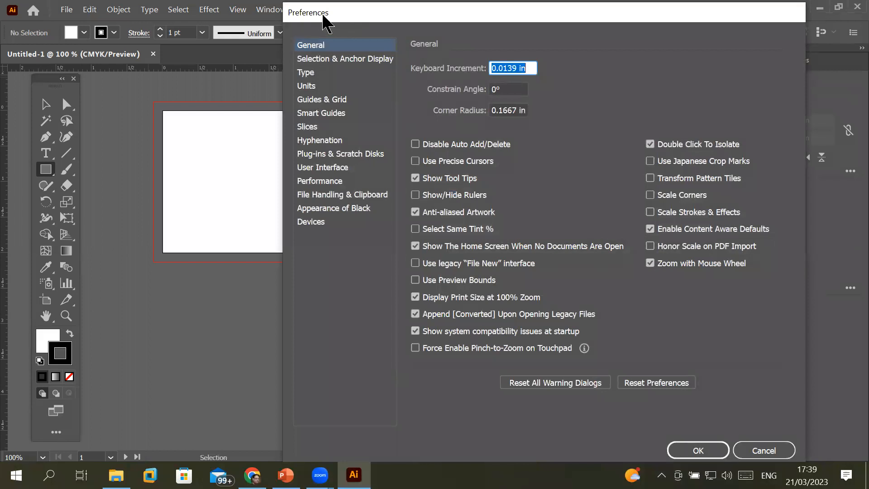
left_click(330, 60)
left_click(304, 74)
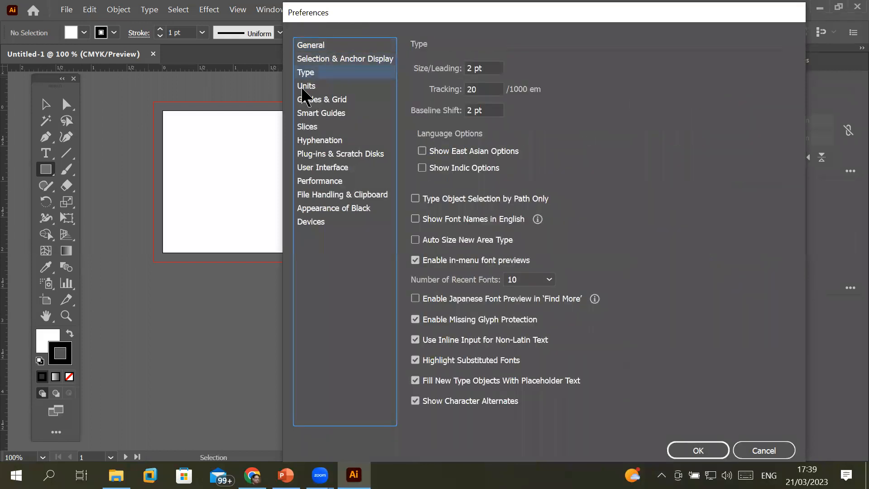
left_click(303, 87)
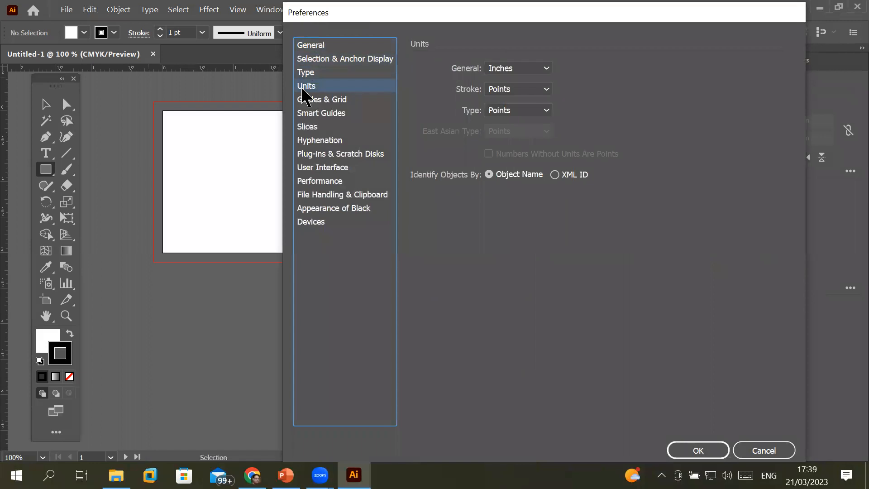
left_click(323, 48)
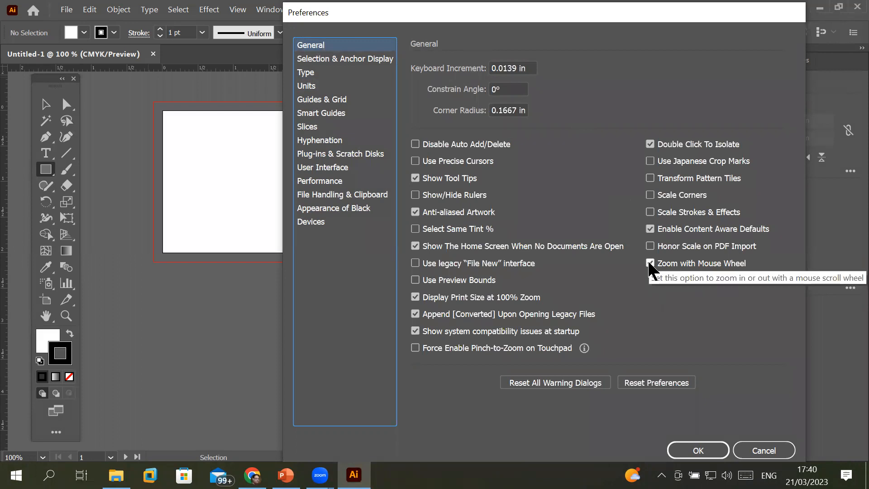
left_click(685, 450)
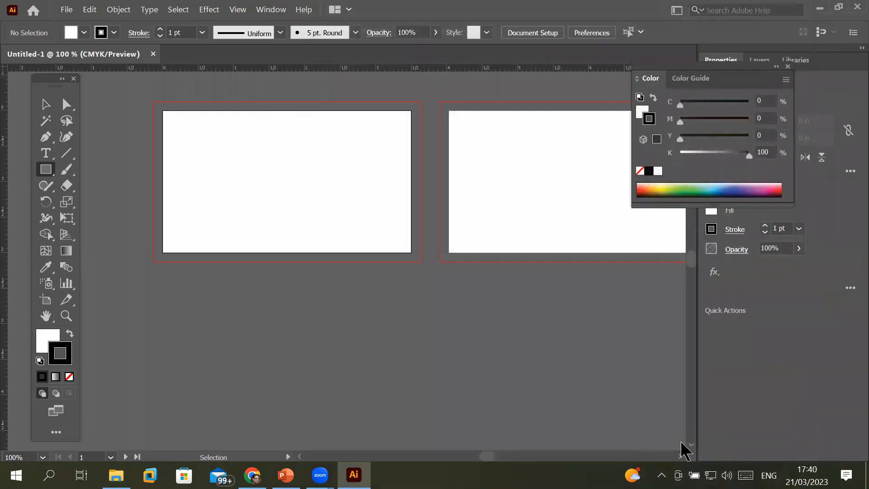
- Activate the Zoom tool and enlarge the view of the first artboard in steps up to 1200%
left_click(66, 315)
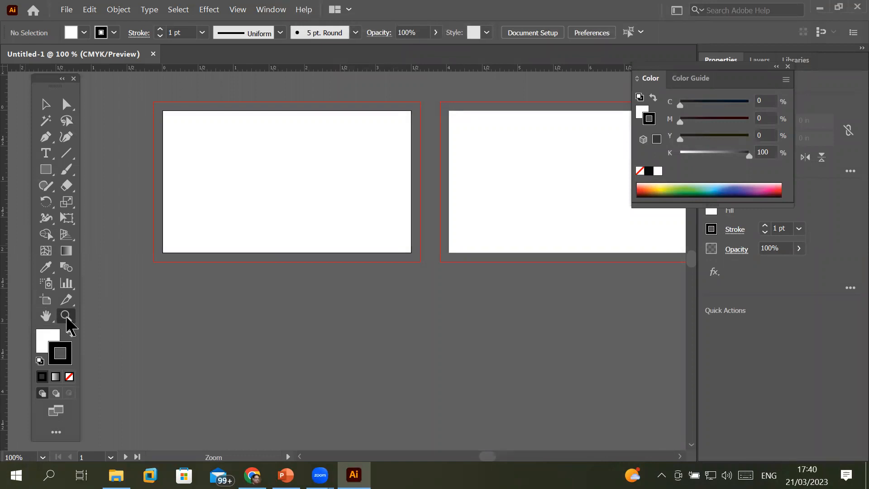
left_click(212, 129)
left_click(447, 276)
left_click(429, 273)
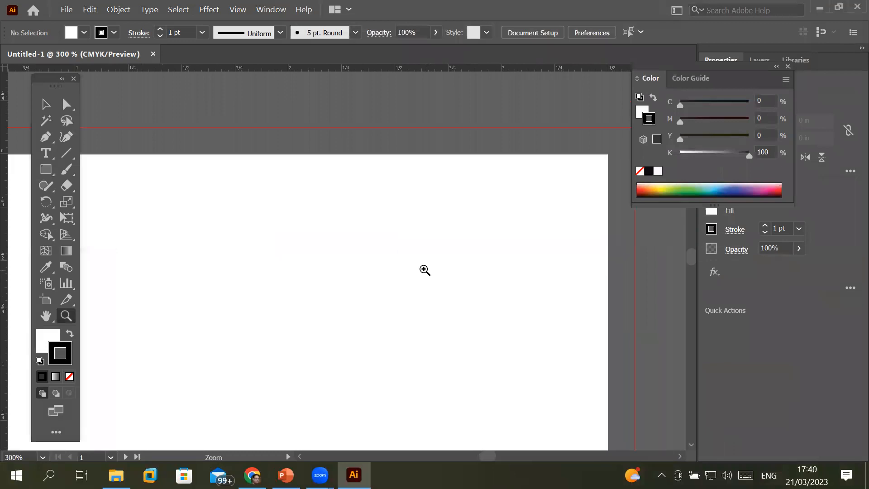
left_click(317, 200)
left_click(300, 192)
left_click(306, 226)
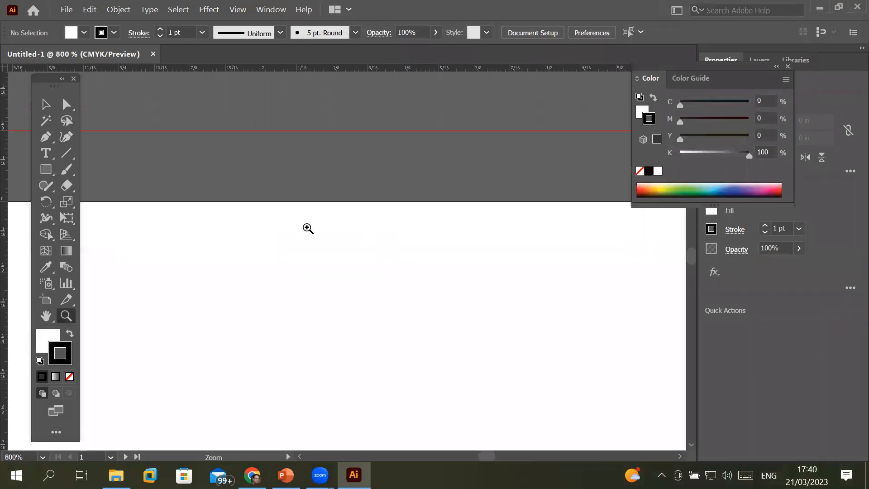
left_click(308, 231)
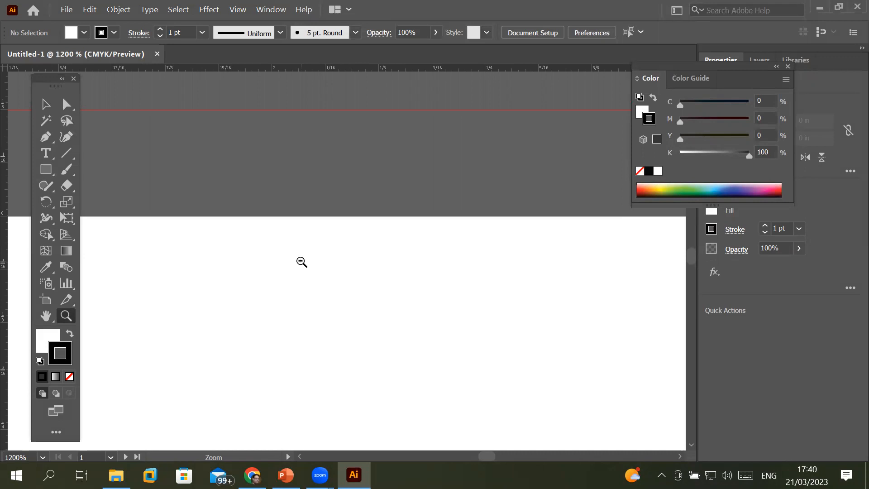
- Reverse the Zoom tool and shrink the view in steps down to 3.13%, taking in the whole canvas around both artboards
key("alt")
key("alt")
left_click(260, 271, "alt")
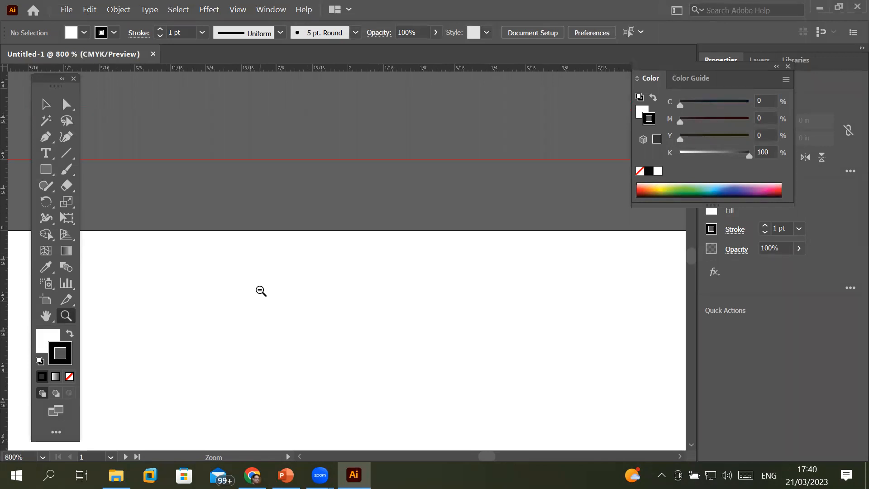
left_click(266, 304, "alt")
left_click(277, 311, "alt")
left_click(277, 310, "alt")
left_click(277, 311, "alt")
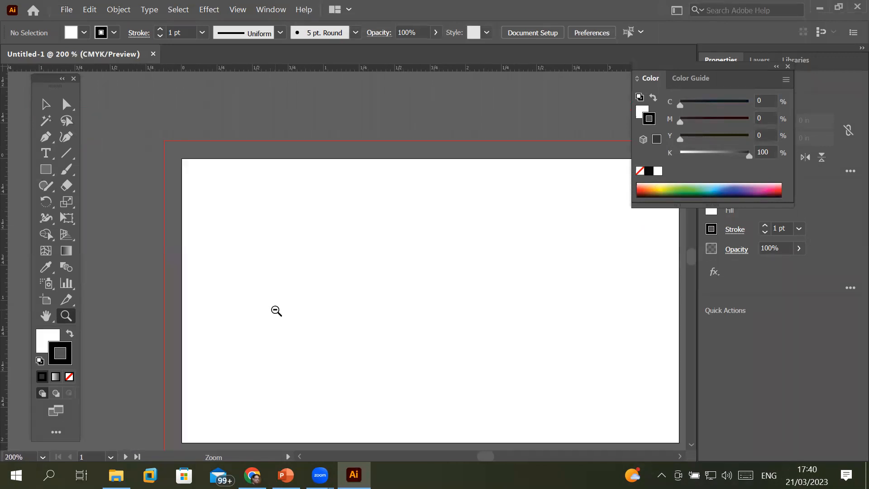
left_click(342, 297, "alt")
left_click(417, 252, "alt")
left_click(362, 252, "alt")
left_click(335, 234, "alt")
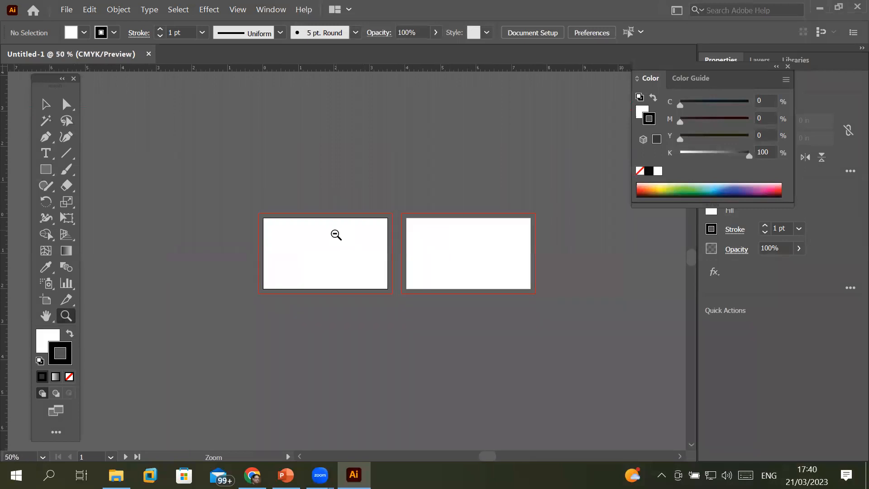
left_click(332, 258, "alt")
left_click(349, 274, "alt")
left_click(361, 235, "alt")
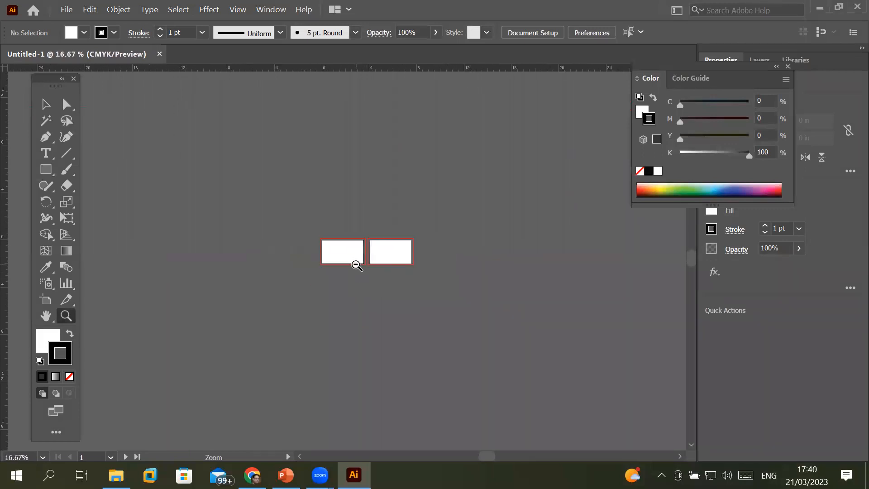
left_click(353, 253, "alt")
left_click(331, 257, "alt")
left_click(335, 256, "alt")
left_click(342, 255, "alt")
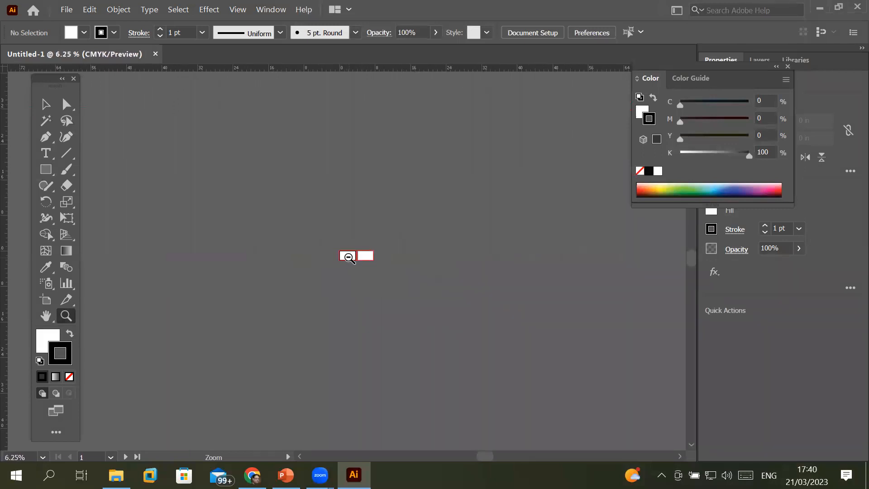
left_click(344, 256, "alt")
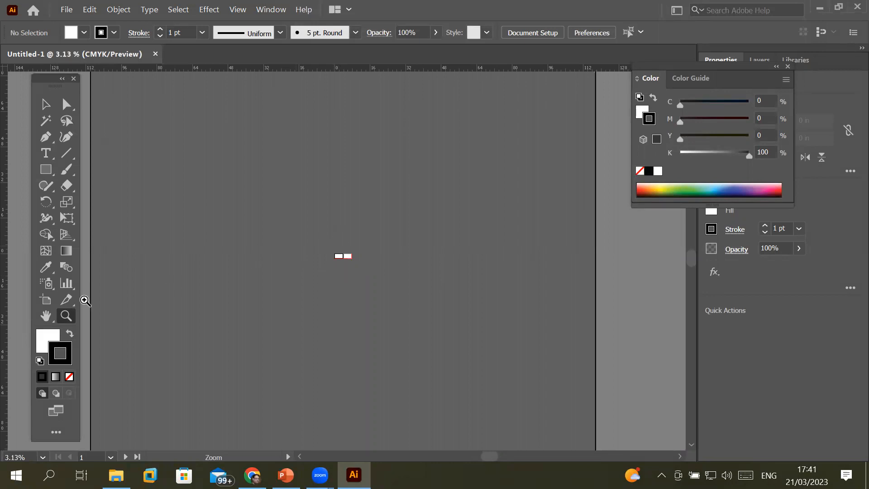
- Magnify the tiny artboards again, vary the zoom freely to 17.86%, and move the view vertically across the empty canvas
left_click(333, 258)
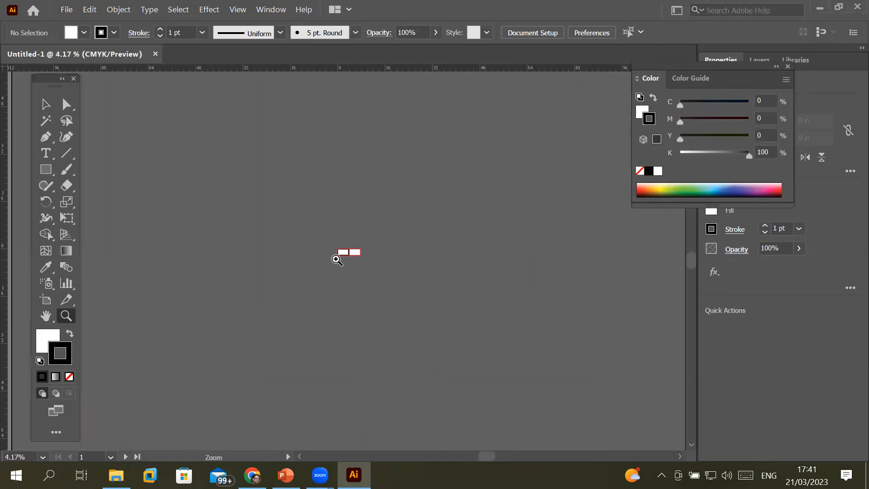
left_click(348, 257)
left_click_drag(311, 229, 386, 286)
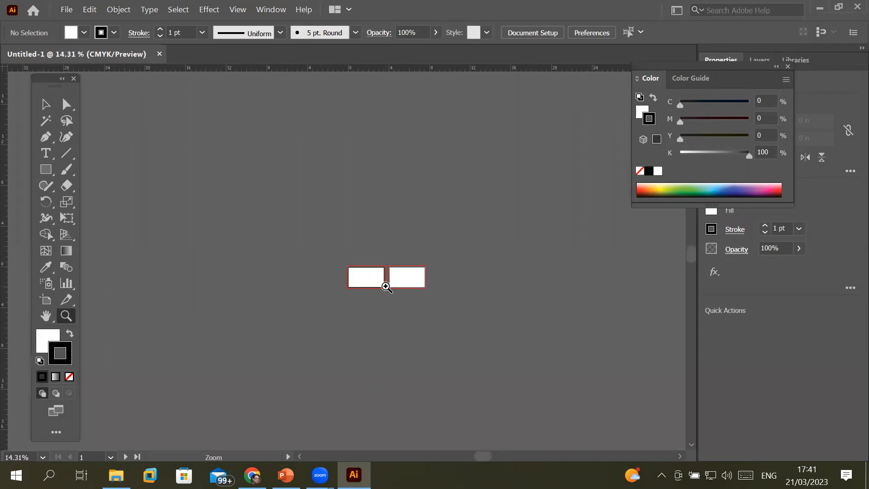
left_click_drag(349, 225, 436, 351)
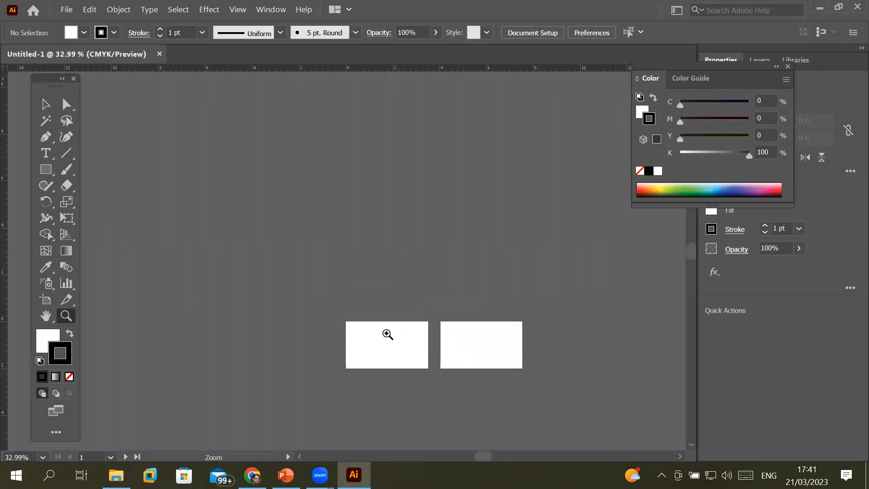
left_click_drag(370, 328, 282, 319)
left_click_drag(218, 187, 258, 252)
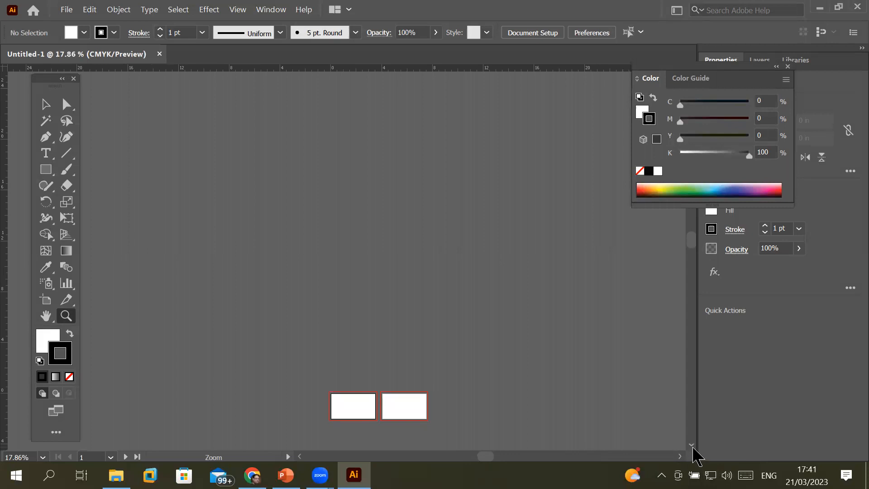
scroll(693, 449, "down", 5)
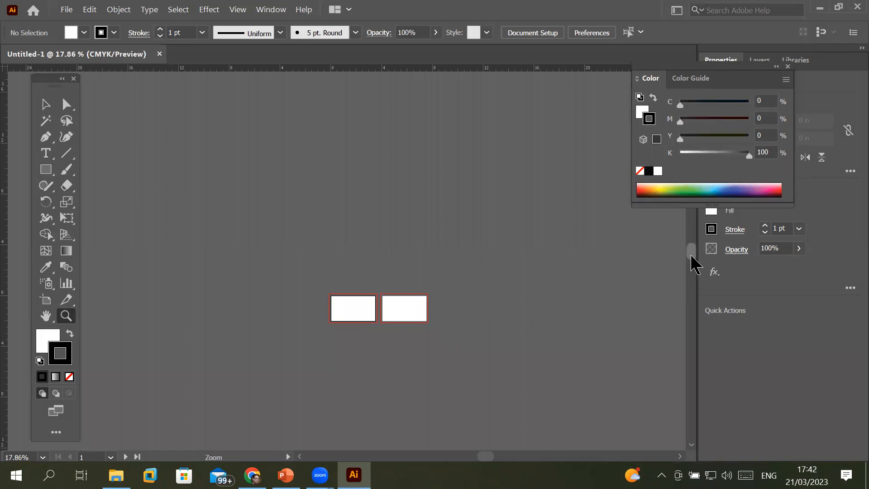
left_click_drag(691, 253, 688, 178)
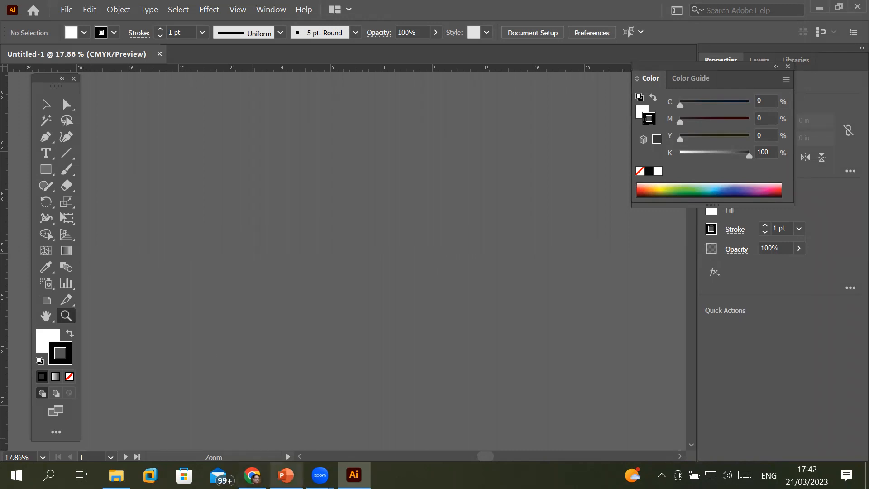
- Switch to PowerPoint and examine the tool names and shortcuts on the Tool panel guide slide
mouse_move(285, 475)
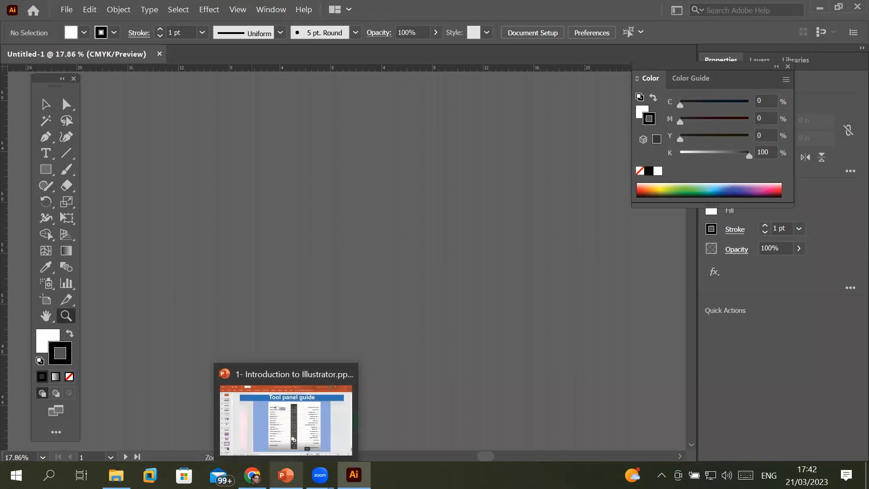
left_click(286, 475)
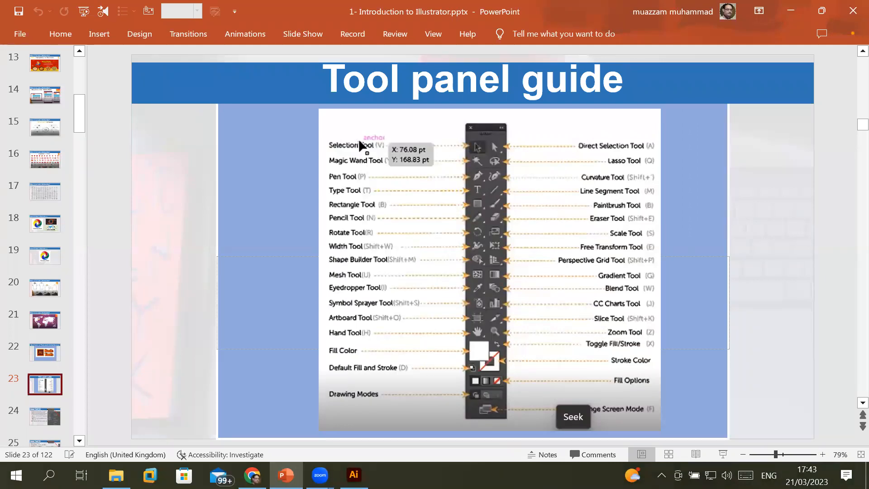
- Return to Illustrator, try the Blend tool, and make the Lasso tool active
left_click(354, 474)
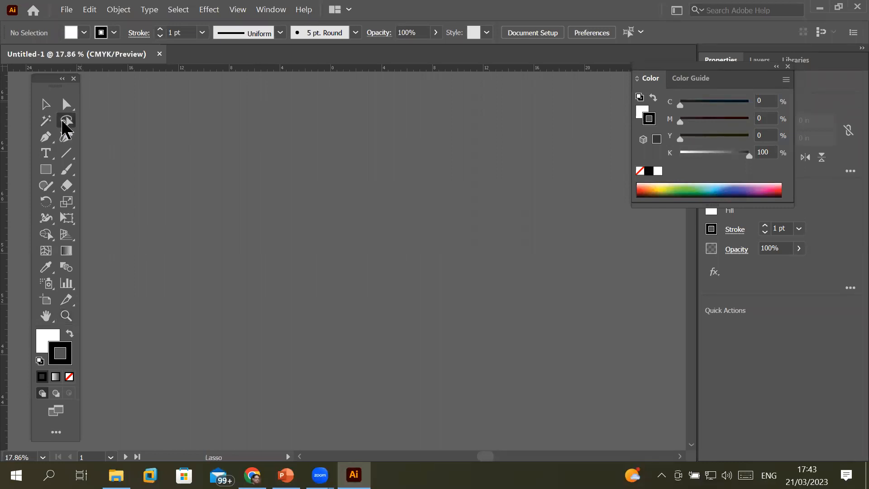
left_click(61, 268)
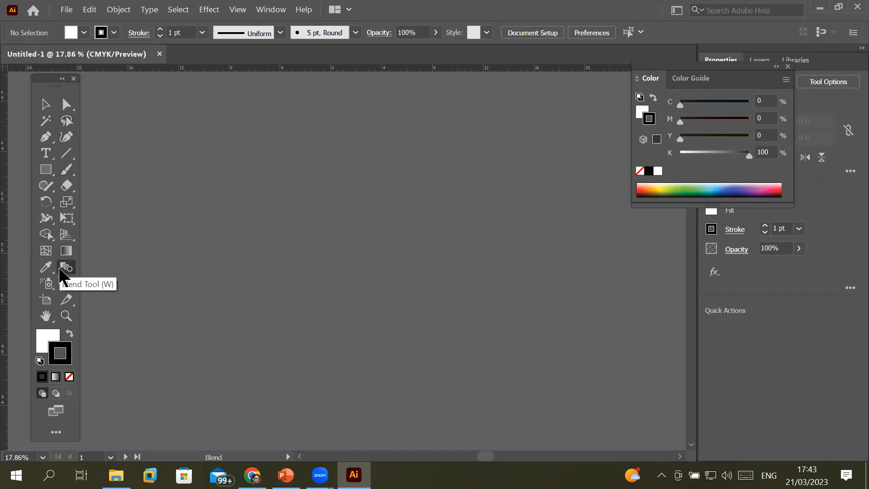
key("q")
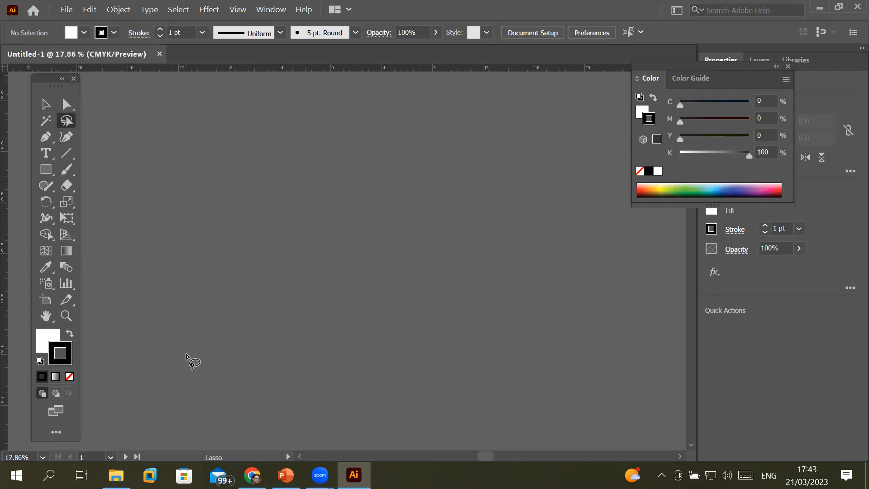
- Activate the Selection, Direct Selection, Lasso, Type, Rectangle and Zoom tools one after another, leaving the Zoom tool active
key("v")
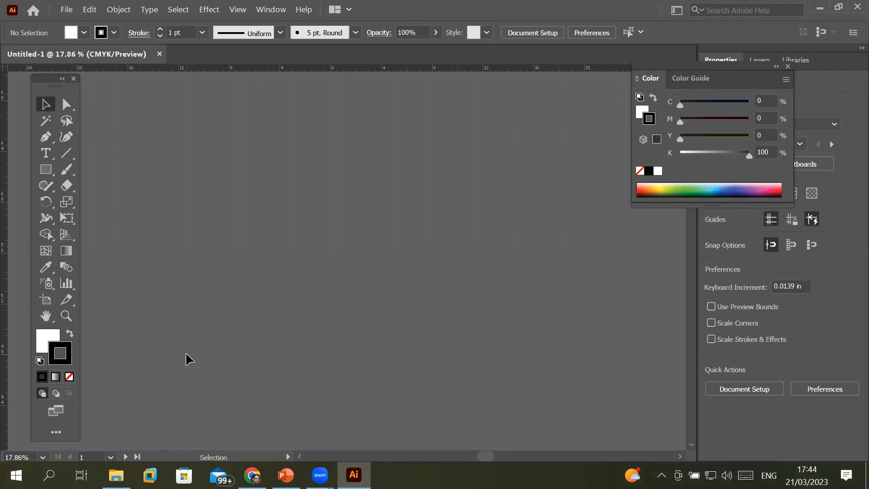
left_click(65, 104)
left_click(67, 120)
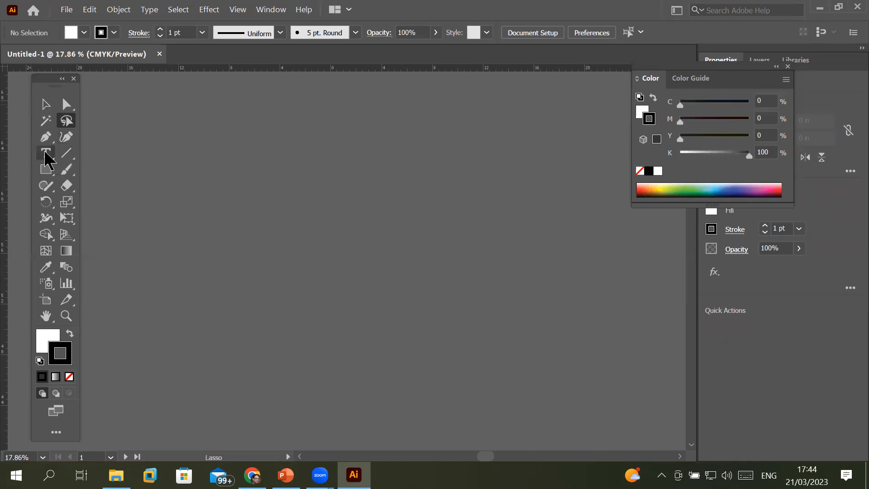
key("t")
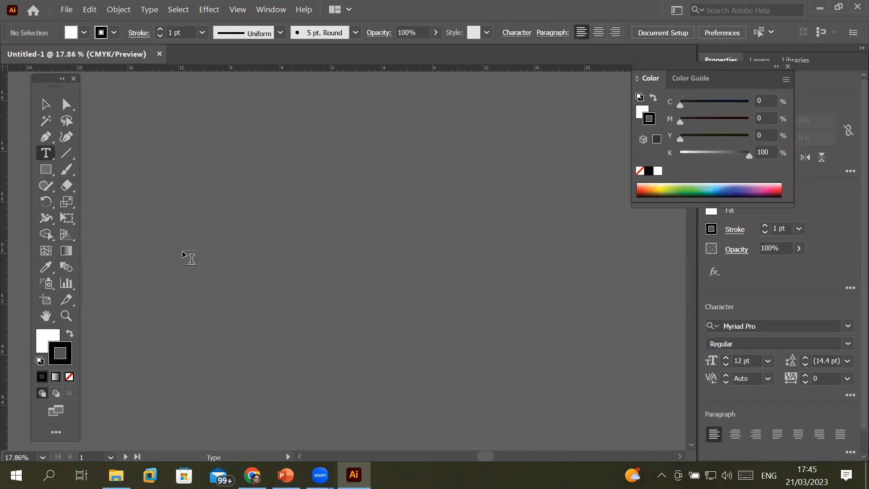
key("m")
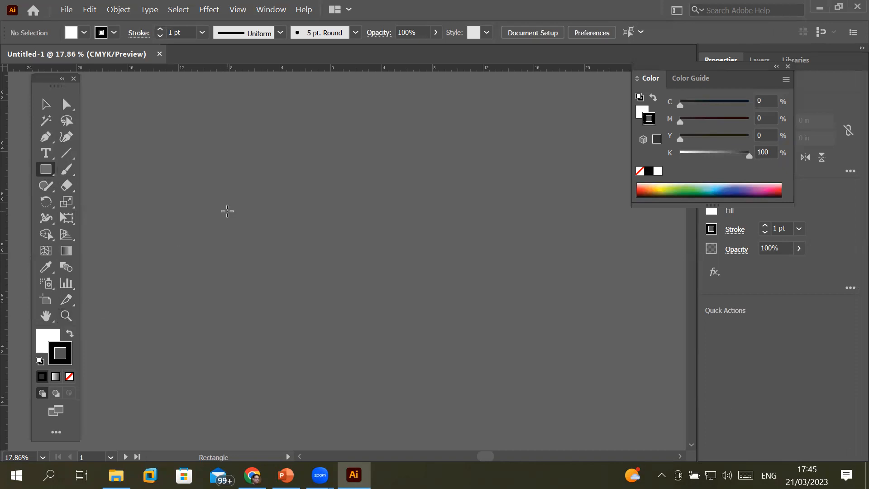
key("z")
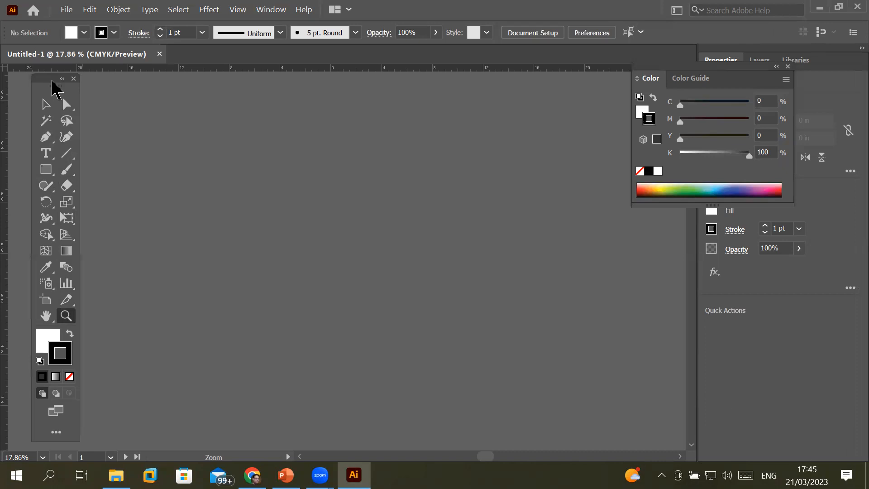
- Move the floating toolbar farther onto the canvas, and shift the view vertically past the two artboards
left_click_drag(52, 82, 162, 91)
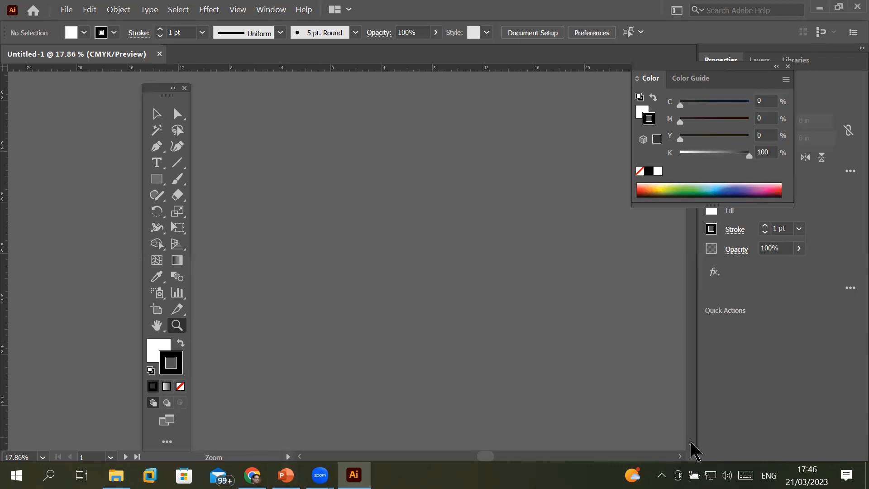
scroll(692, 445, "down", 10)
scroll(692, 446, "down", 10)
scroll(691, 447, "down", 10)
scroll(691, 446, "down", 10)
left_click_drag(691, 349, 714, 277)
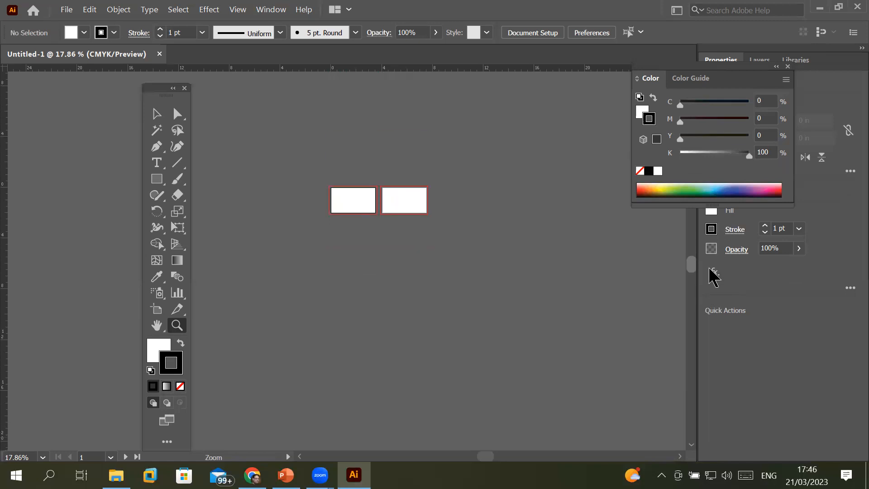
left_click_drag(714, 277, 713, 303)
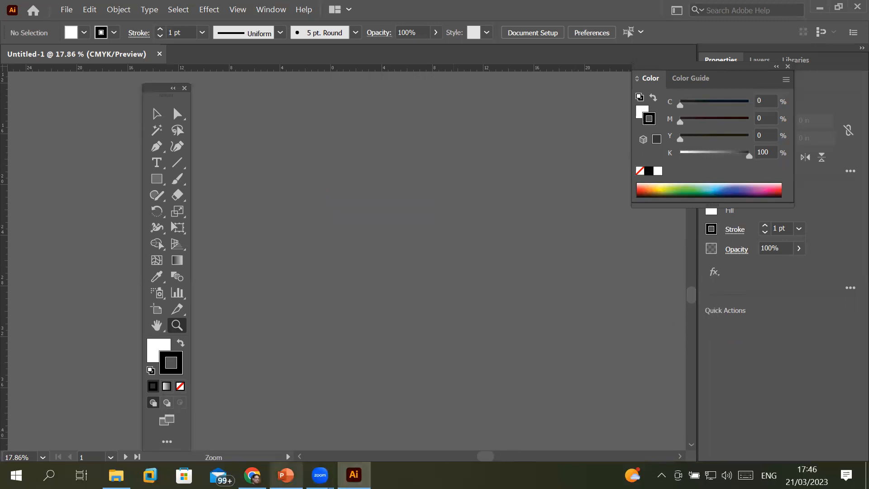
- Switch to PowerPoint and highlight the zoom in, zoom out and Alt shortcuts on the Zoom Tool (Z) slide
left_click(286, 475)
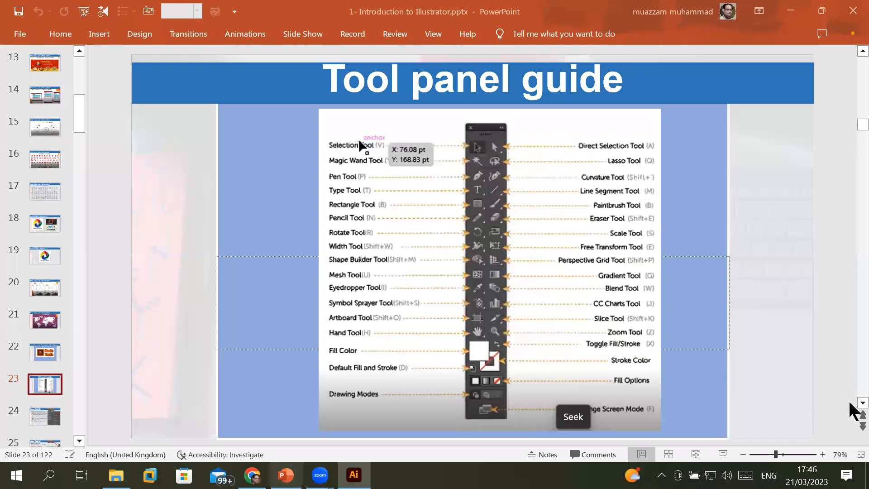
scroll(850, 404, "down", 1)
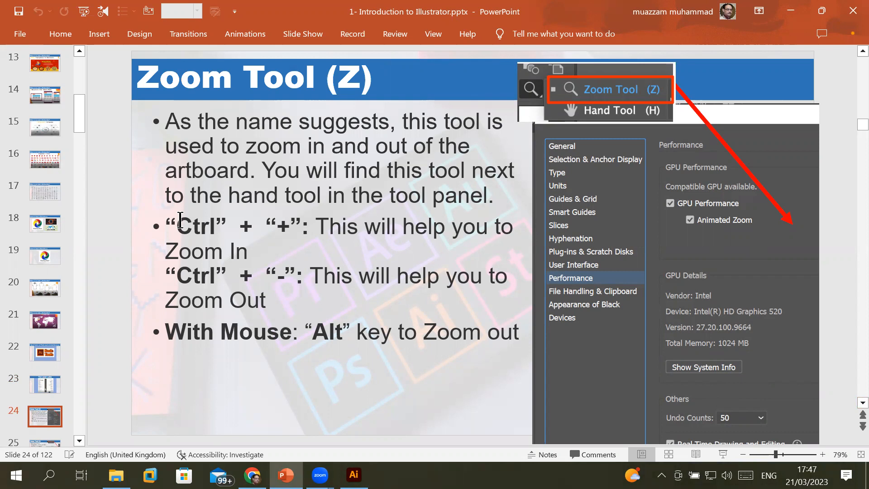
left_click_drag(176, 224, 290, 226)
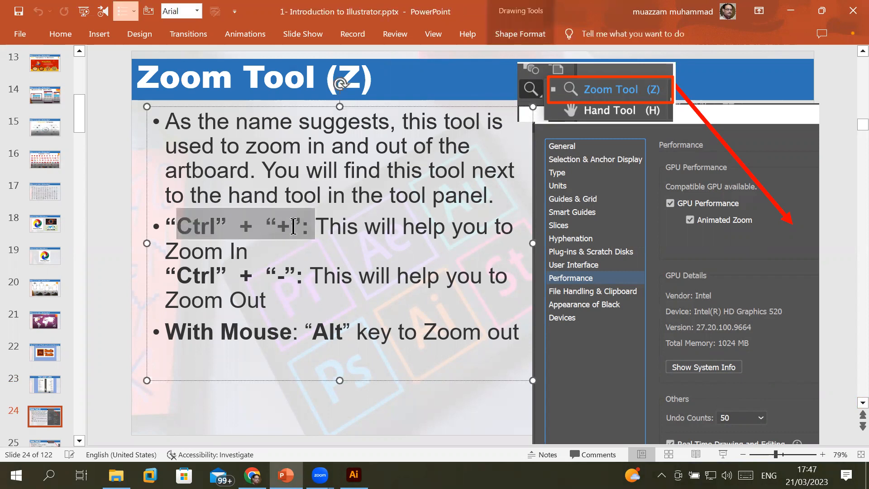
left_click_drag(165, 274, 286, 275)
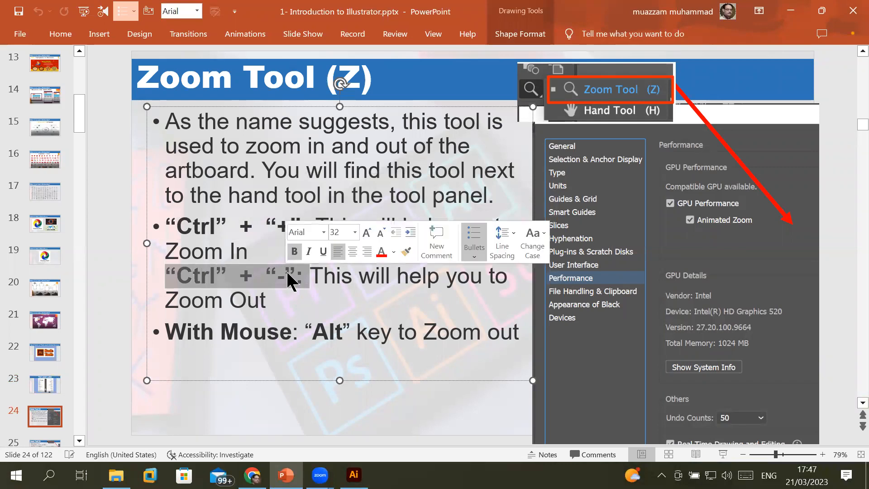
left_click_drag(312, 332, 347, 337)
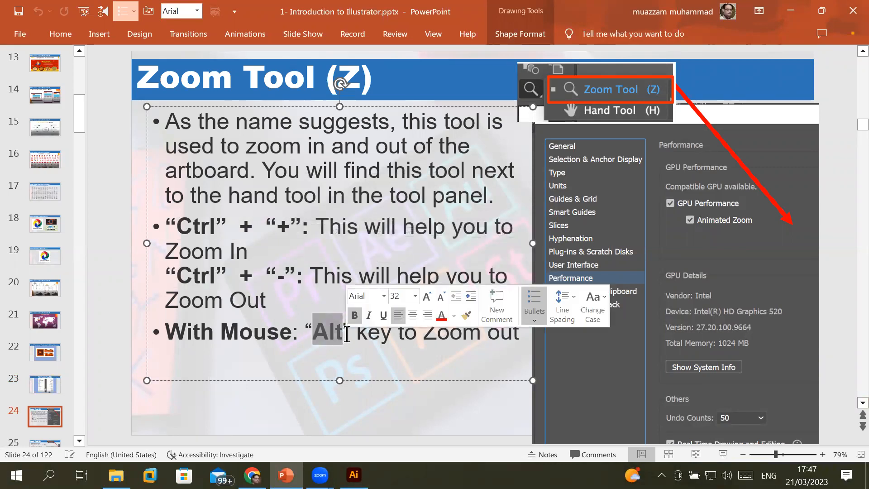
- Look through the following slides on hand, workspace, print tiling, fill and stroke, rectangle and rotate topics, up to the Scissors tool
left_click(41, 442)
scroll(850, 402, "down", 2)
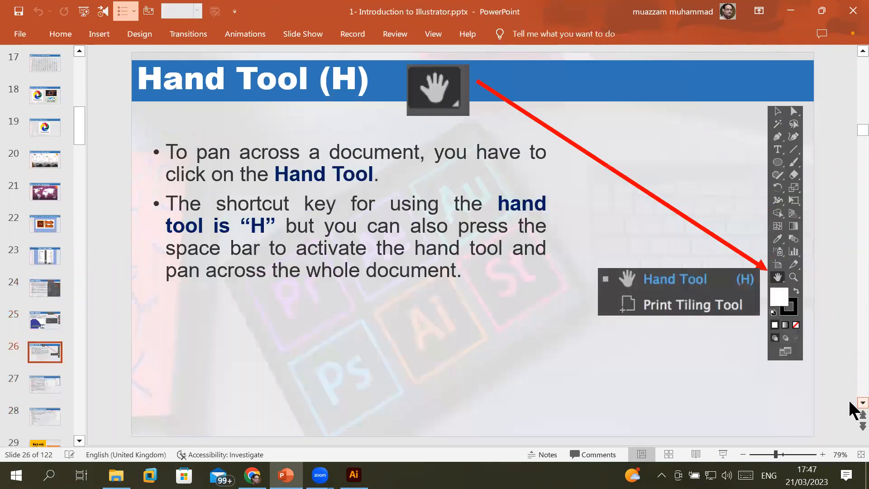
scroll(850, 409, "down", 3)
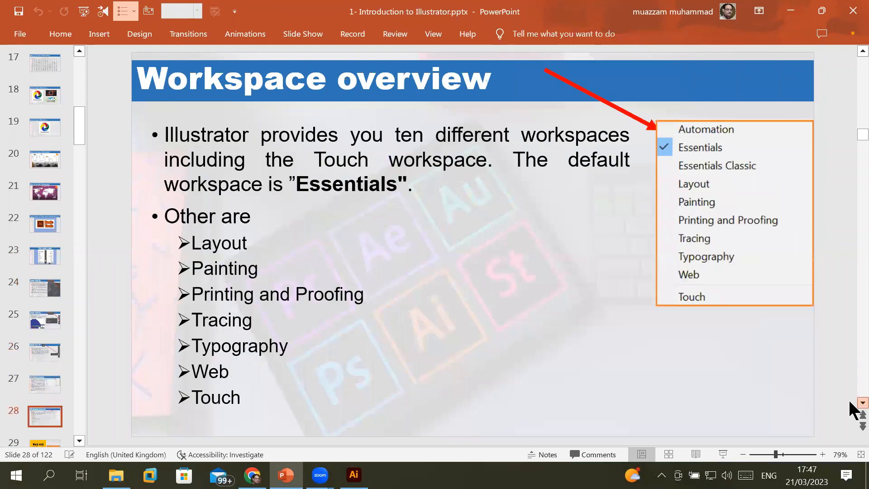
scroll(853, 409, "down", 3)
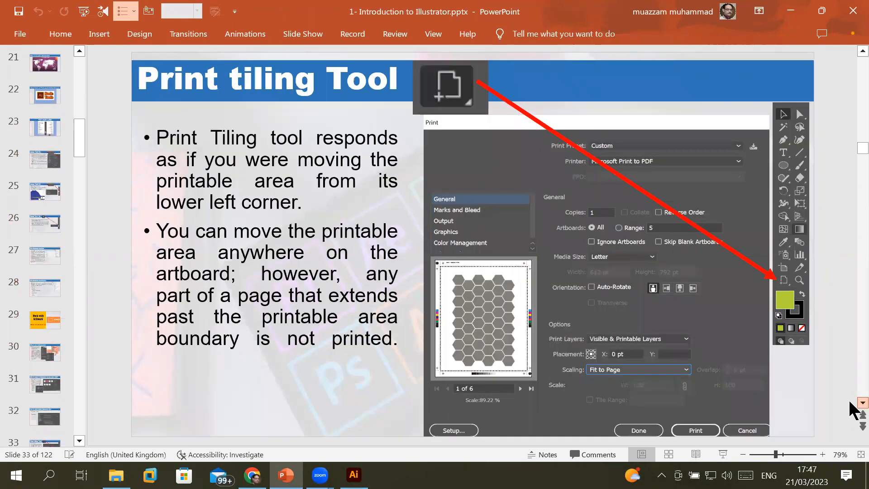
scroll(852, 409, "down", 1)
scroll(852, 410, "down", 1)
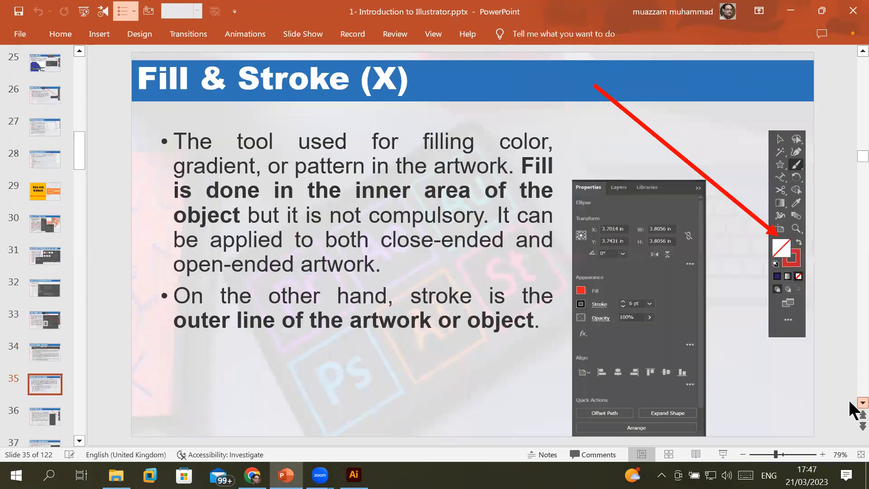
scroll(849, 401, "down", 4)
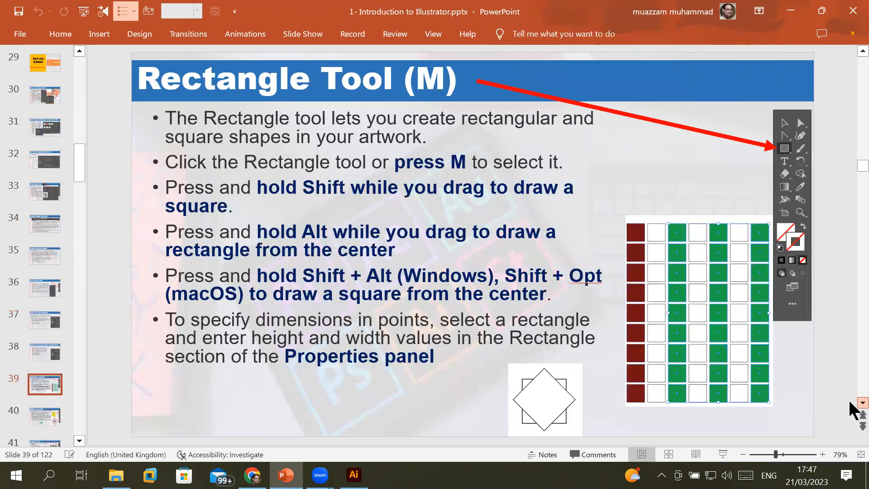
scroll(849, 401, "down", 6)
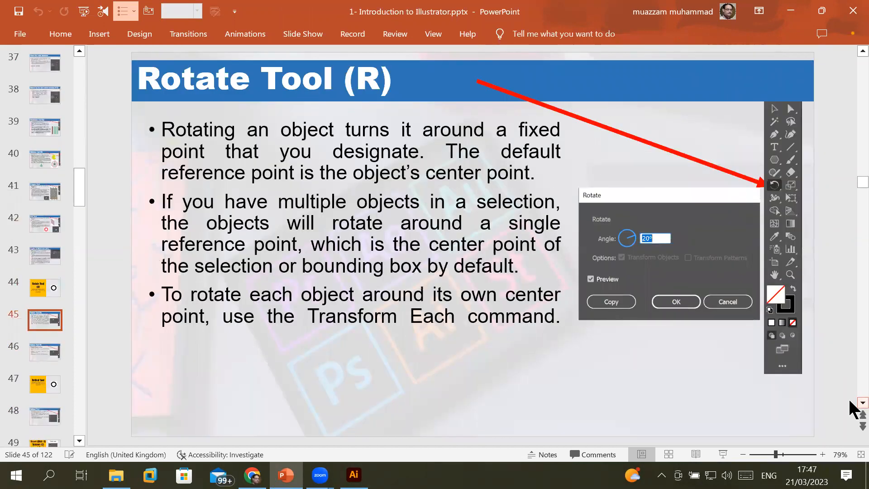
scroll(849, 401, "down", 6)
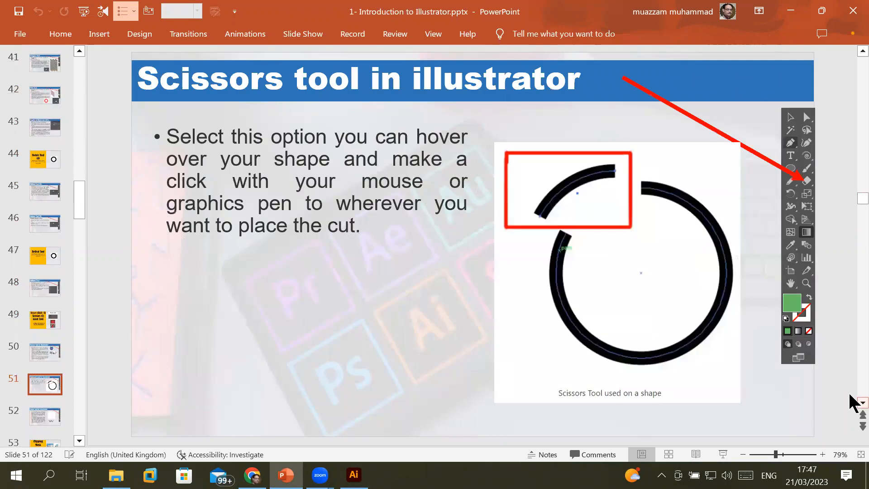
- Go back through the presentation to the Zoom Tool slide with the zoom shortcuts
scroll(839, 359, "up", 3)
scroll(838, 356, "up", 5)
scroll(829, 343, "up", 16)
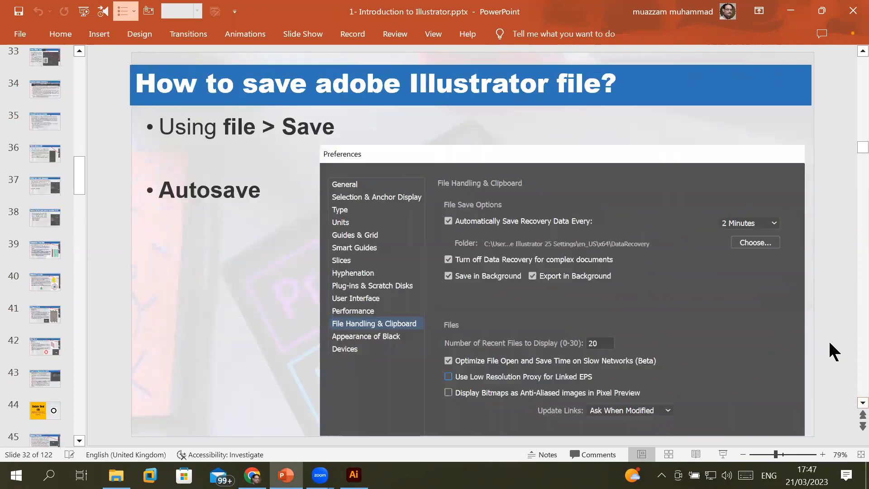
scroll(829, 343, "up", 4)
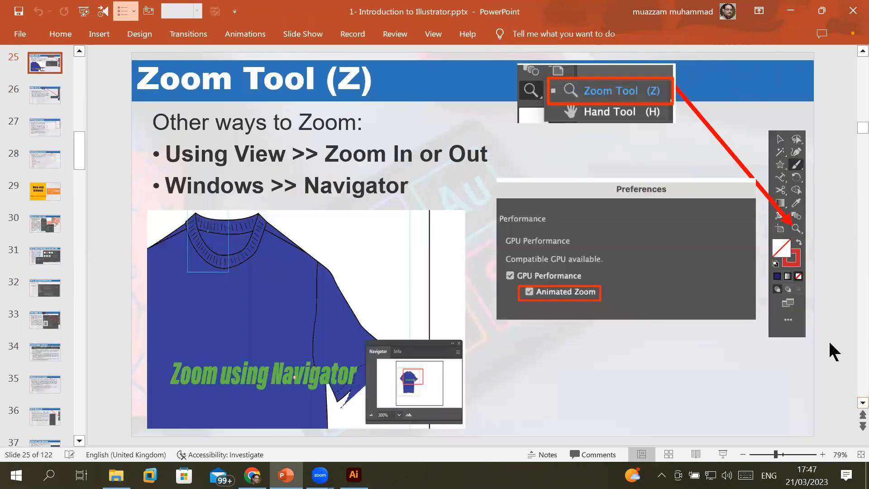
scroll(829, 343, "down", 1)
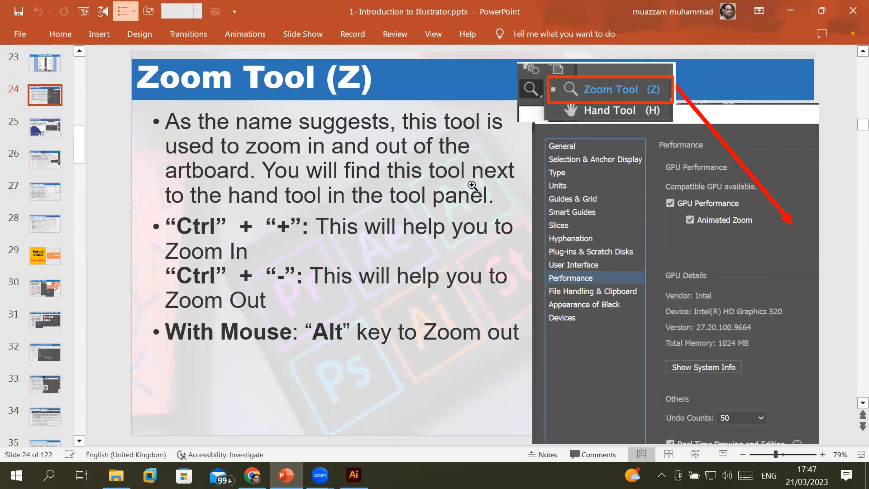
- Return to Illustrator and zoom out in steps to 3.13%
key("alt+Tab")
key("ctrl+minus")
key("ctrl+minus")
key("ctrl+minus")
key("ctrl+minus")
key("ctrl+minus")
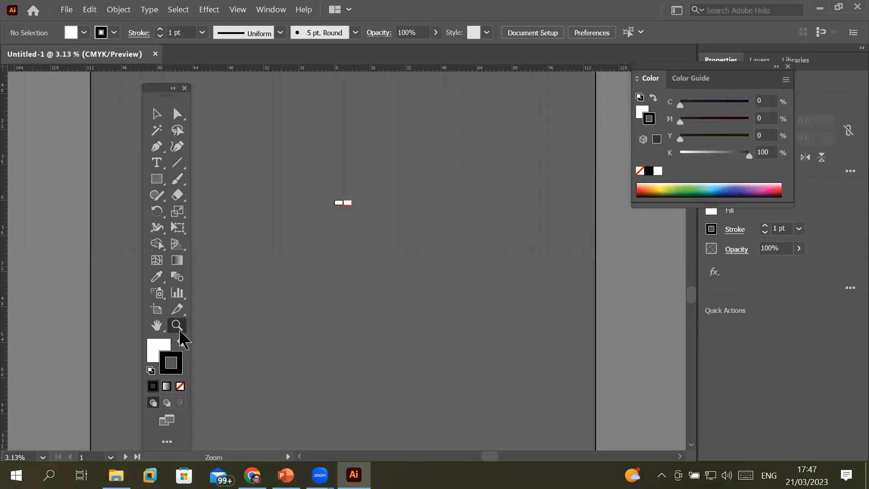
- Magnify the two tiny artboards with the Zoom tool and zoom in further to 66.67%
left_click(342, 202)
left_click(342, 250)
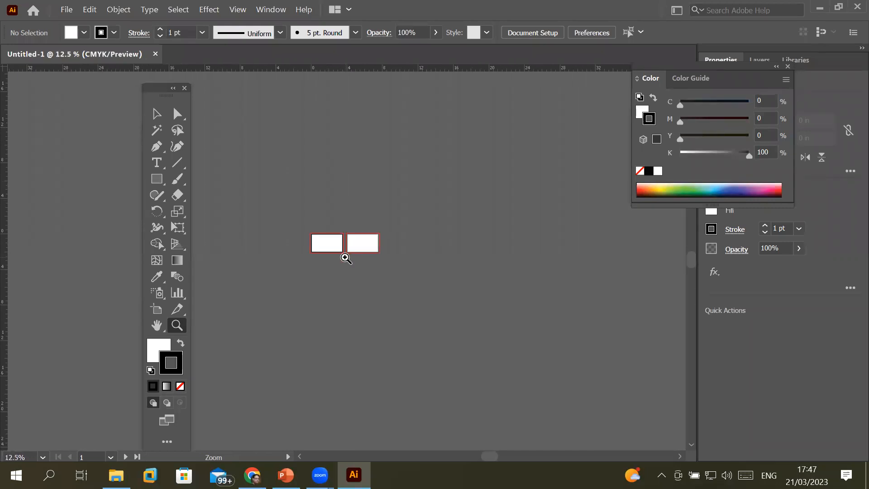
key("ctrl+equal")
key("ctrl+equal")
key("ctrl+equal")
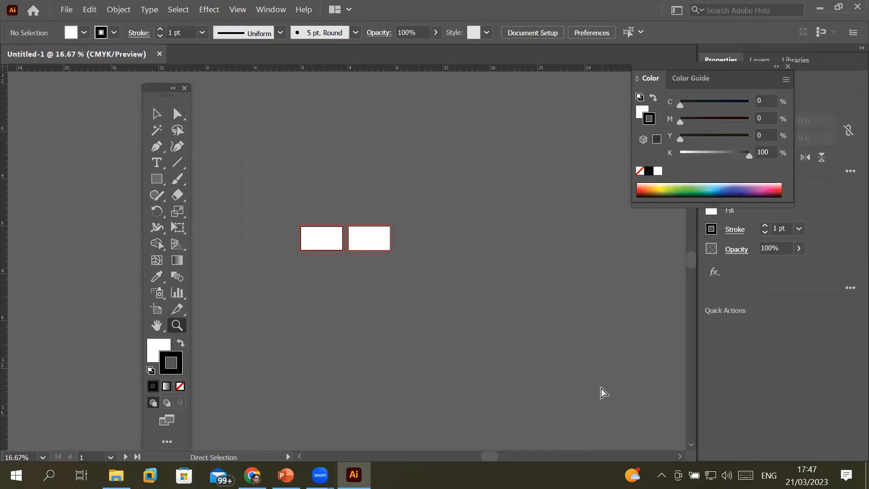
key("ctrl+equal")
key("ctrl+equal")
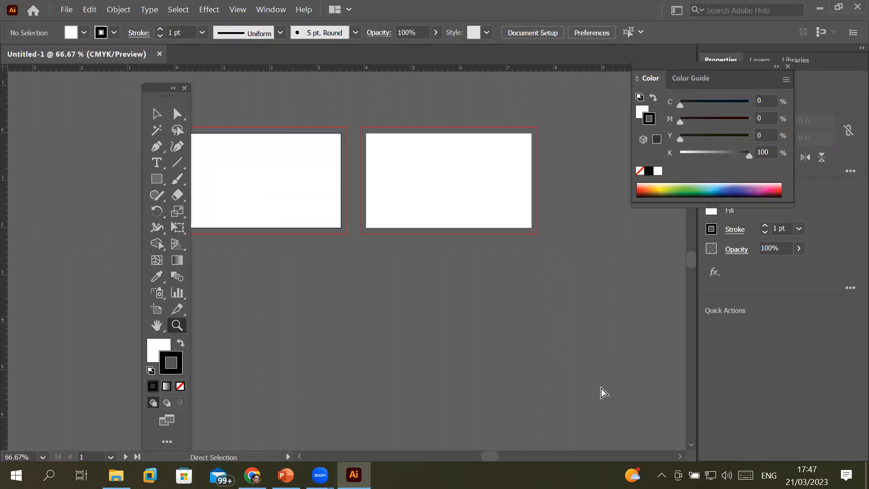
- Zoom out from the artboards in steps to 16.67%
key("ctrl+minus")
key("ctrl+minus")
key("ctrl+minus")
key("ctrl+minus")
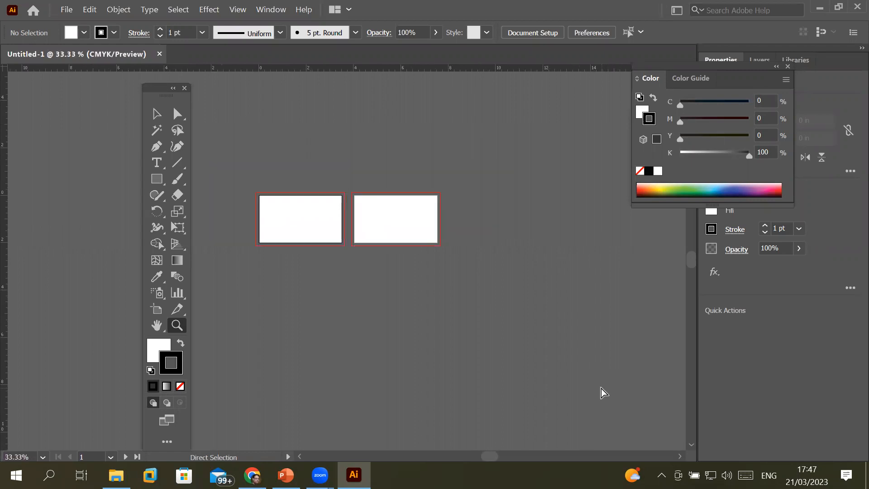
key("ctrl+minus")
key("ctrl+equal")
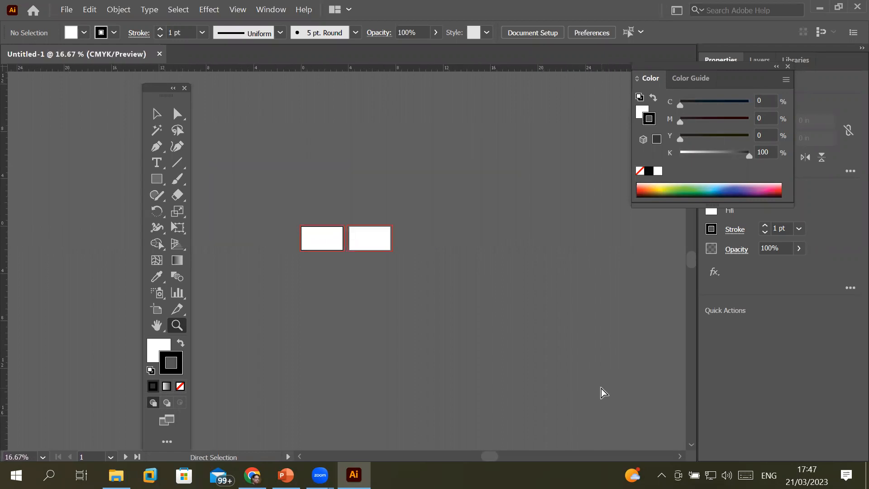
- Zoom in on the gap between the two artboards up to 300%
key("ctrl+equal")
key("ctrl+equal")
key("ctrl+equal")
key("ctrl+equal")
key("ctrl+equal")
key("ctrl+equal")
key("ctrl+equal")
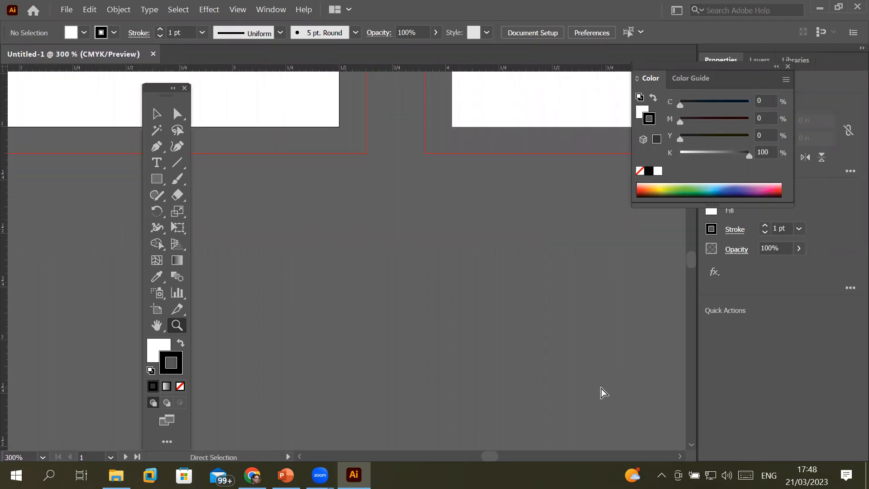
- Fit the first artboard in the window, move the view away to empty canvas, and fit the artboard again
key("ctrl+0")
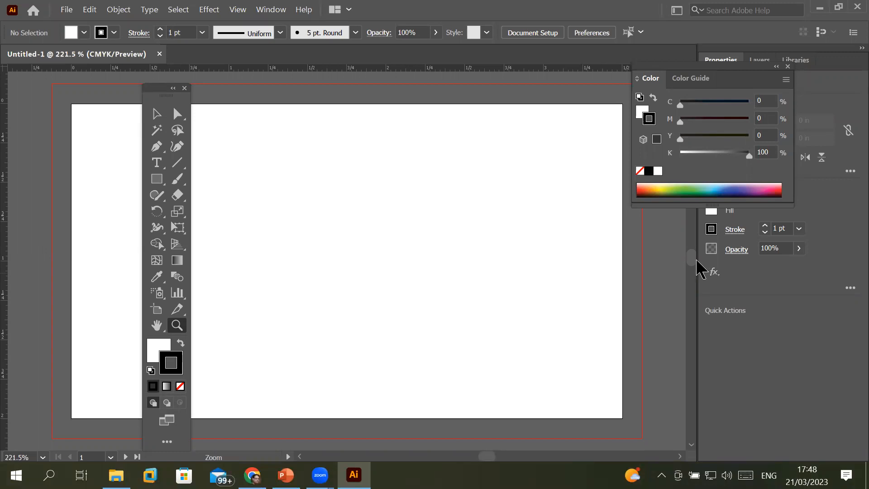
left_click_drag(691, 271, 709, 414)
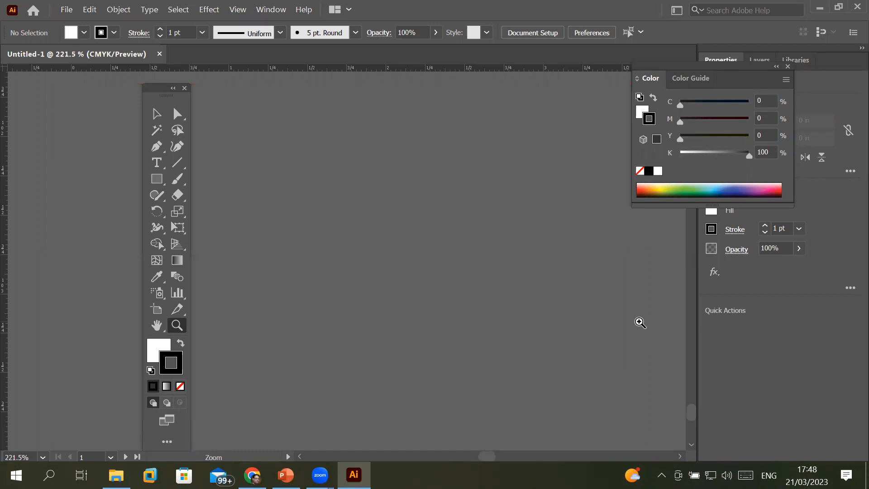
key("ctrl+0")
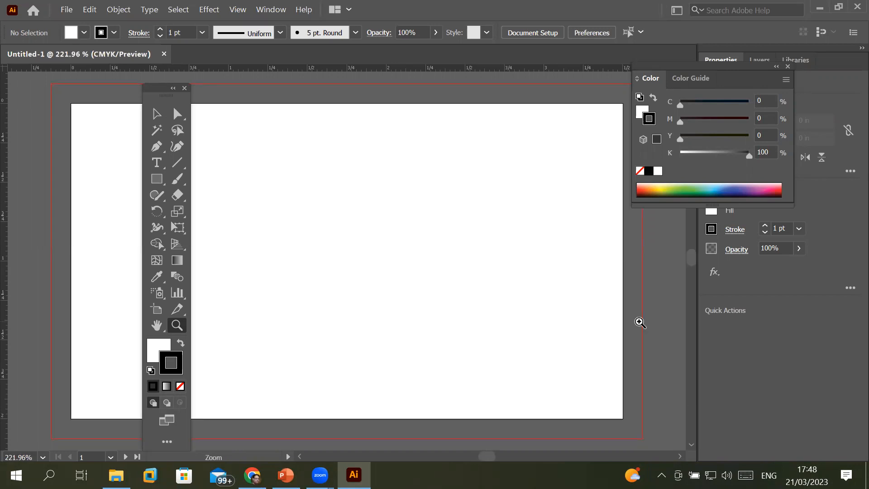
- Zoom out to 6.25% and move the view down to the lower edge of the canvas
scroll(436, 275, "down", 10)
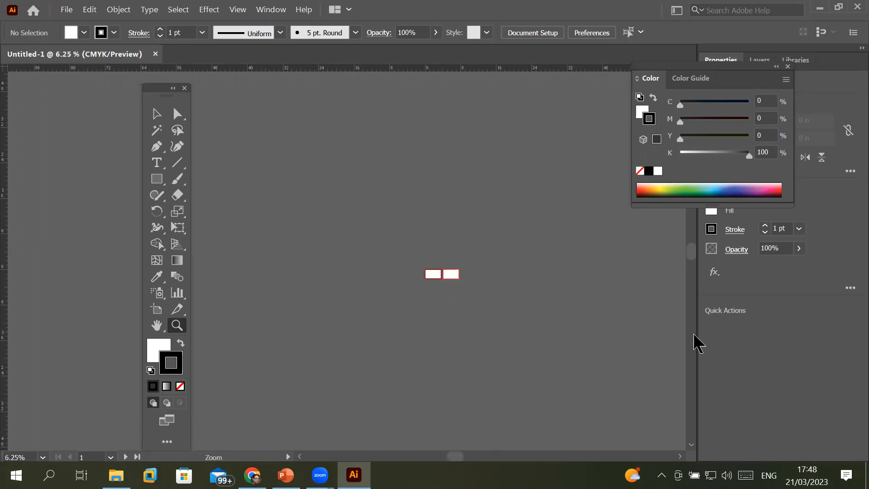
left_click_drag(692, 252, 694, 374)
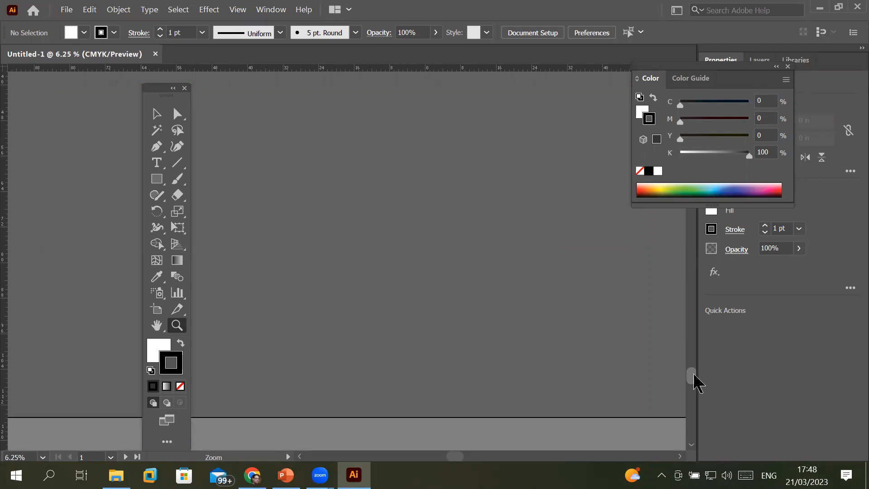
- Alternate the view between fitting the first artboard in the window and actual size at 100%, ending with the artboard fitted
key("ctrl+0")
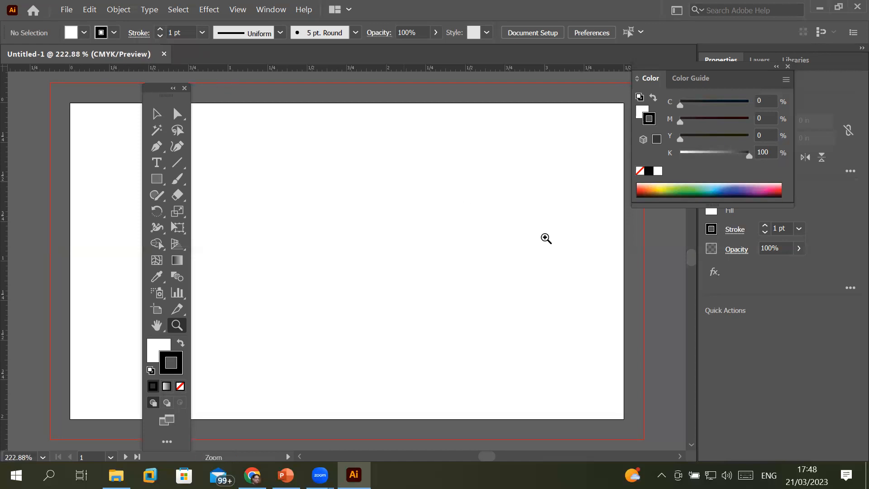
key("ctrl+1")
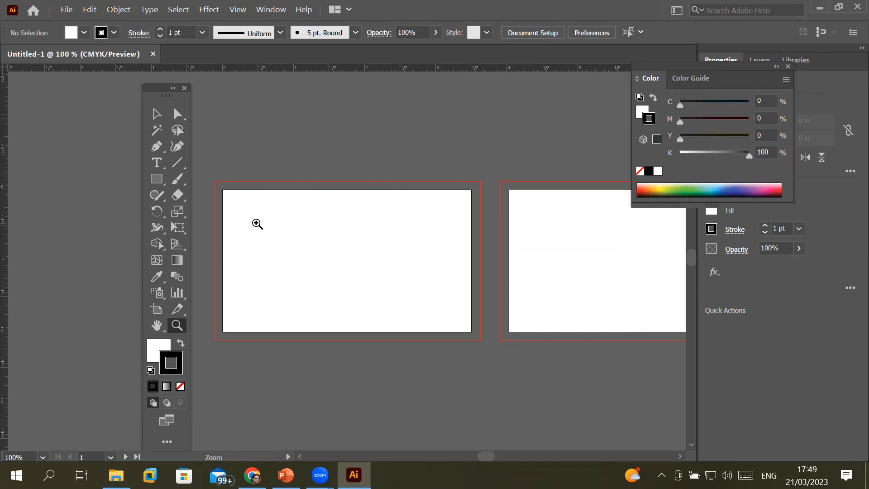
key("ctrl+0")
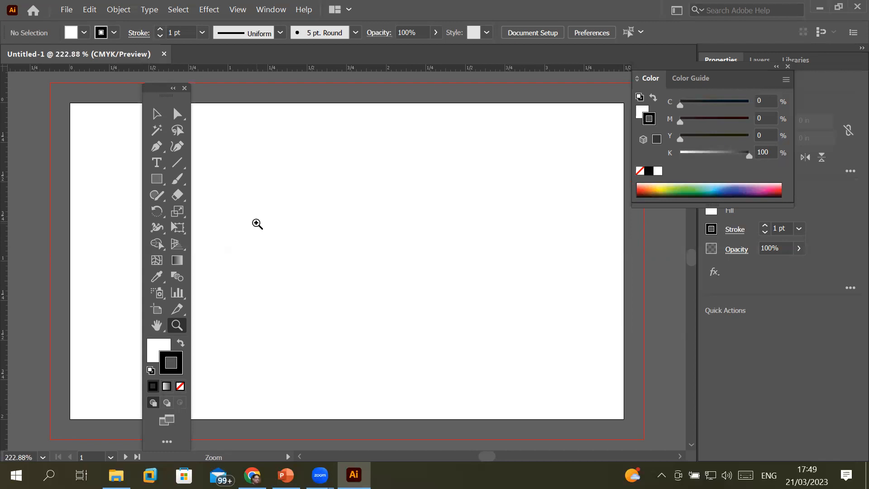
key("ctrl+1")
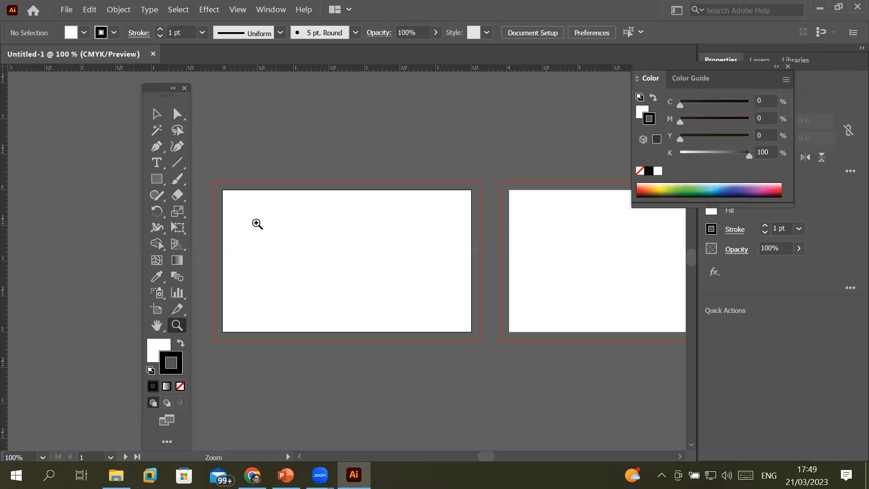
key("ctrl")
key("ctrl+0")
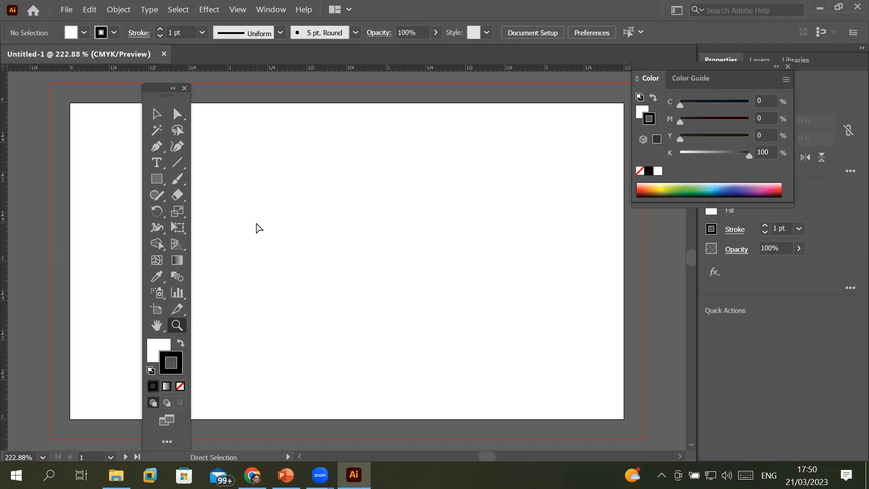
- Zoom in on the first artboard in steps up to 3200%
key("ctrl+equal")
key("ctrl+equal")
key("ctrl+equal")
key("ctrl+equal")
key("ctrl+equal")
key("ctrl+equal")
key("ctrl+equal")
key("ctrl+equal")
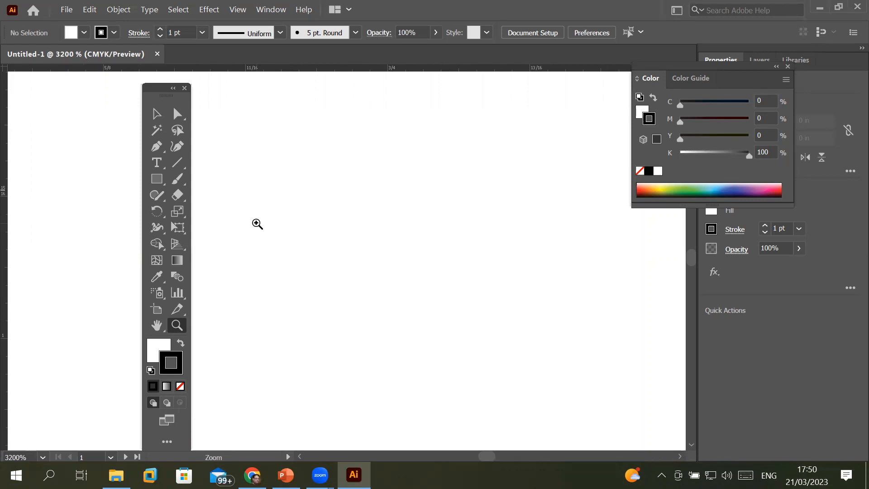
- Zoom out in steps to 3.13% until the whole canvas around both artboards is in view
key("ctrl+minus")
key("ctrl+minus")
key("ctrl+minus")
key("ctrl+minus")
key("ctrl+minus")
key("ctrl+minus")
key("ctrl+minus")
key("ctrl+minus")
key("ctrl+minus")
key("ctrl+minus")
key("ctrl+minus")
key("ctrl+minus")
key("ctrl+minus")
key("ctrl+minus")
key("ctrl+minus")
key("ctrl+minus")
key("ctrl+minus")
key("ctrl+minus")
key("ctrl+minus")
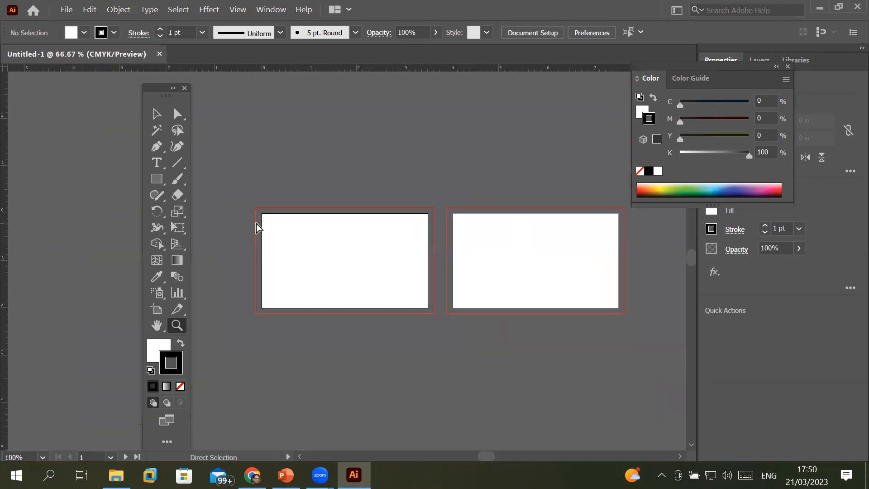
key("ctrl+minus")
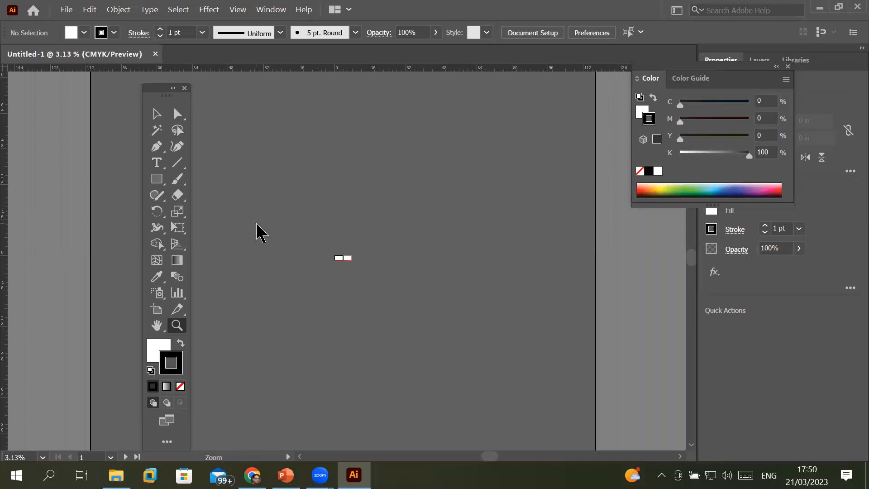
- Open and dismiss the canvas context menu, then use the Zoom tool to zoom in and out on empty canvas above the artboards
right_click(257, 224)
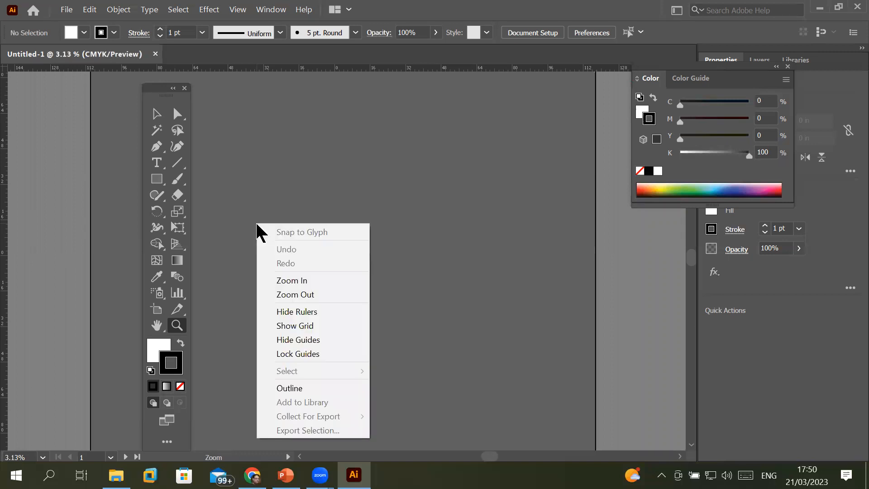
left_click(407, 253)
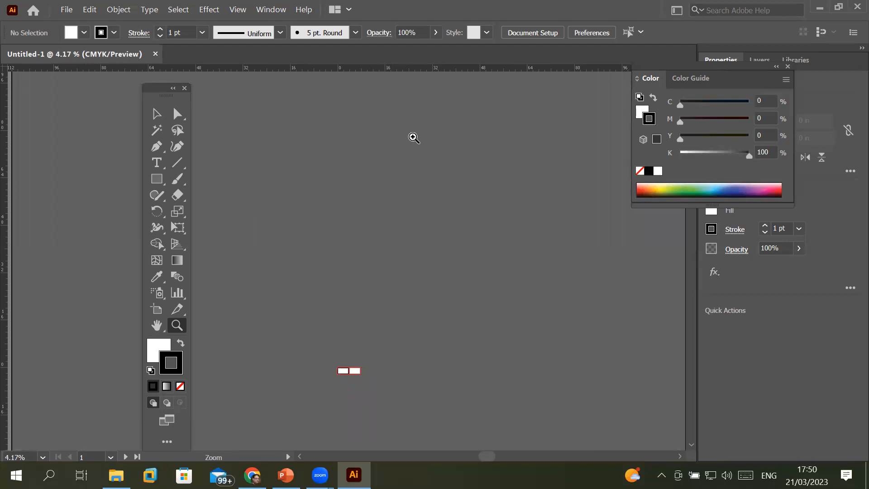
left_click(412, 137, "alt")
left_click(417, 179)
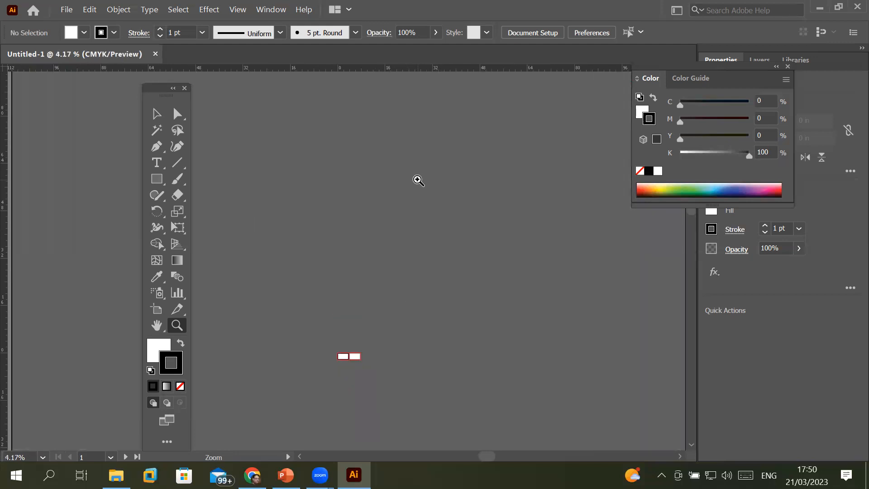
left_click(418, 164, "alt")
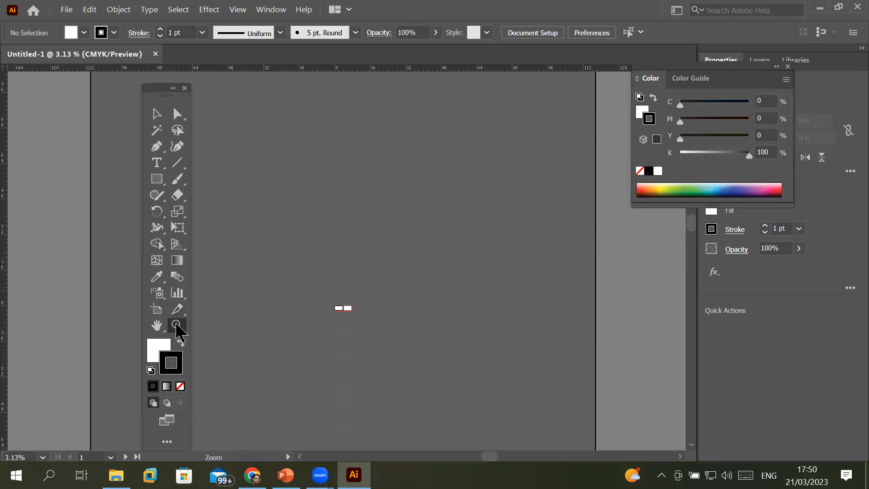
- Zoom in on the first artboard to 150% with the Zoom tool, then zoom out until both artboards are in view
left_click(338, 311)
left_click(336, 310)
left_click(336, 309)
left_click(335, 309)
left_click_drag(335, 308, 342, 295)
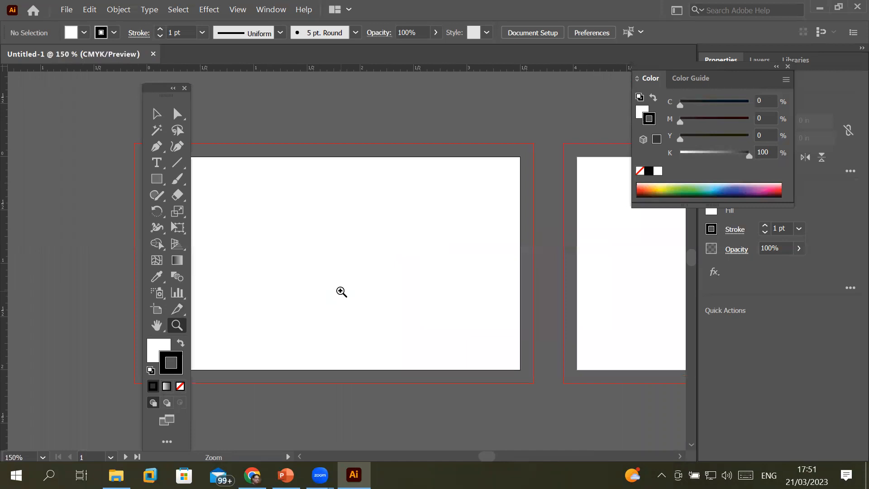
left_click(341, 295, "alt")
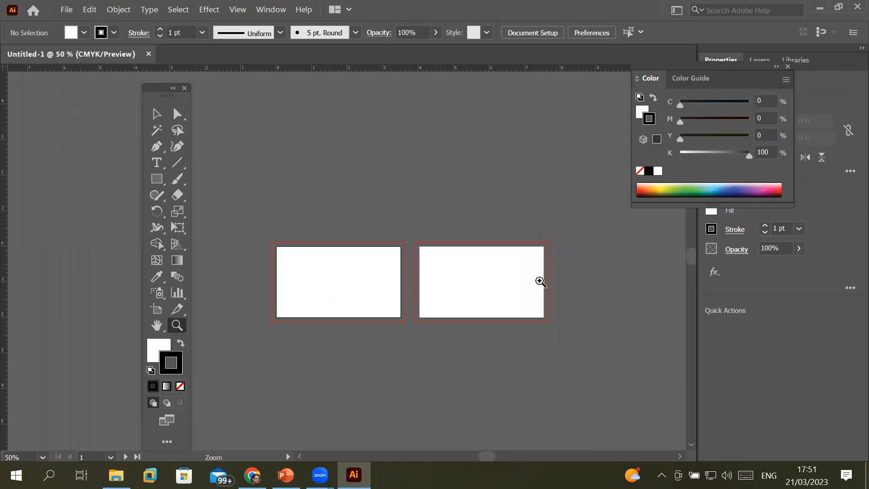
- Zoom in on the second artboard's outer edge with the Zoom tool, then zoom back out
left_click(539, 281)
left_click(539, 281)
left_click(539, 280)
left_click(539, 280)
left_click(539, 282)
left_click(540, 282)
left_click(540, 282, "alt")
left_click(540, 282, "alt")
left_click(540, 281, "alt")
left_click(540, 281, "alt")
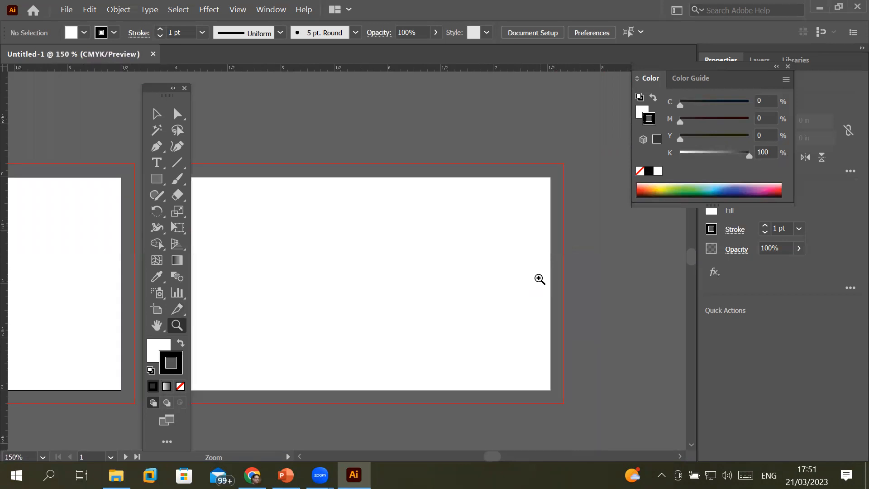
left_click(540, 281, "alt")
left_click(540, 281, "alt")
left_click(540, 282, "alt")
- Zoom in on the first artboard with the Zoom tool and zoom back out to 33.33%
left_click(388, 277)
left_click(388, 277)
left_click(387, 277)
left_click(388, 276)
left_click(388, 277)
left_click(387, 276, "alt")
left_click(388, 276, "alt")
left_click(388, 277, "alt")
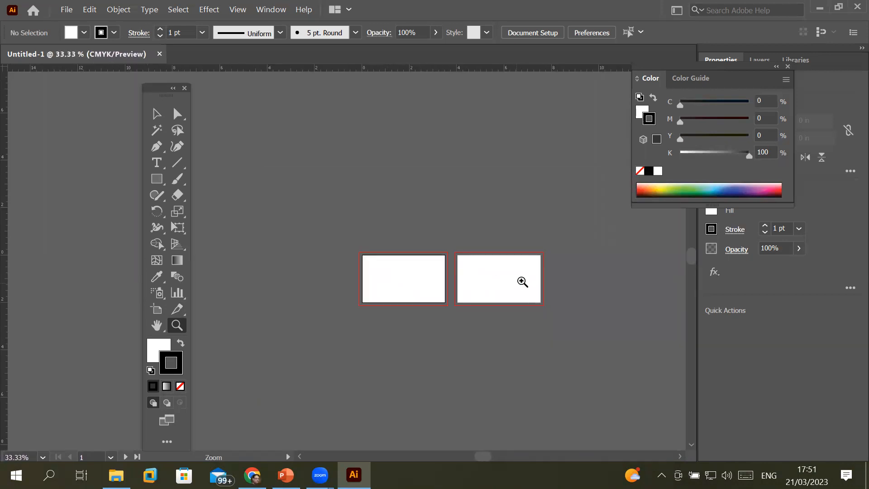
- Zoom in on the second artboard and zoom out again past 50% with the Zoom tool
left_click(523, 281)
left_click(524, 280)
left_click(525, 279)
left_click(525, 279)
left_click(526, 279)
left_click(525, 280, "alt")
left_click(526, 280, "alt")
left_click(525, 280, "alt")
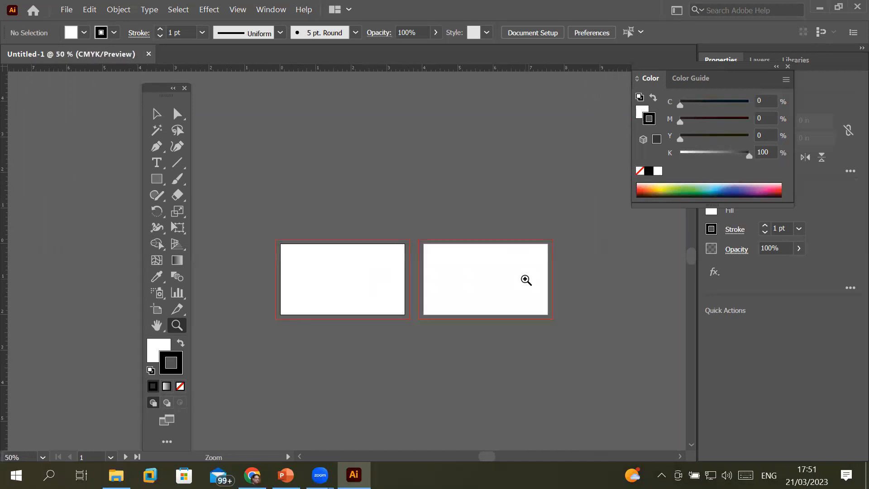
left_click(526, 280, "alt")
left_click(526, 280, "alt")
- Zoom in on the first artboard in several steps, then zoom out to 12.5%
left_click(477, 281)
left_click(477, 282)
left_click(478, 283)
left_click(478, 284)
left_click(477, 283)
left_click(478, 283)
left_click(478, 284)
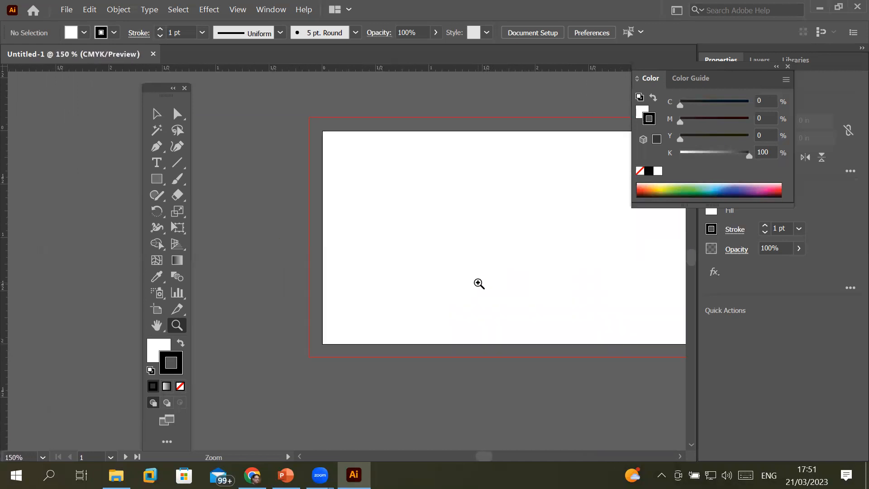
left_click(479, 284, "alt")
left_click(478, 283, "alt")
left_click(477, 282, "alt")
left_click(477, 282, "alt")
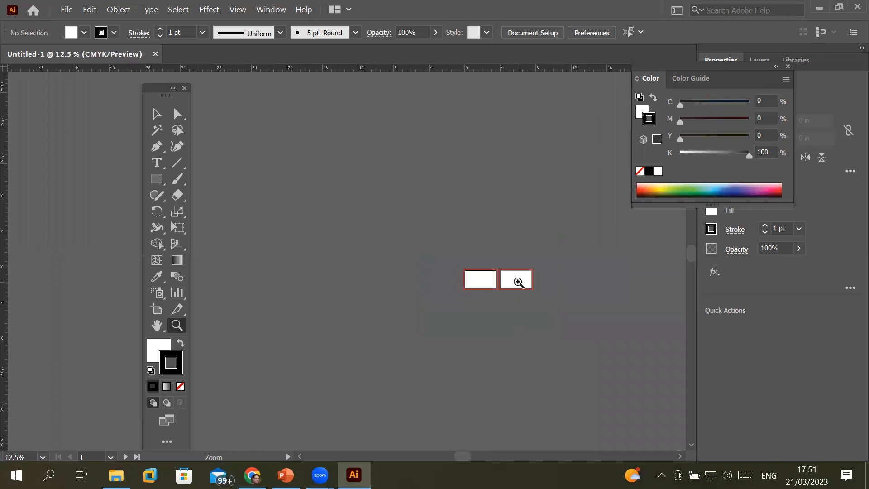
- Zoom to 100% with both artboards in view and move the floating toolbar off the first artboard
left_click(518, 282)
left_click(521, 280)
left_click(521, 281)
left_click(523, 281, "alt")
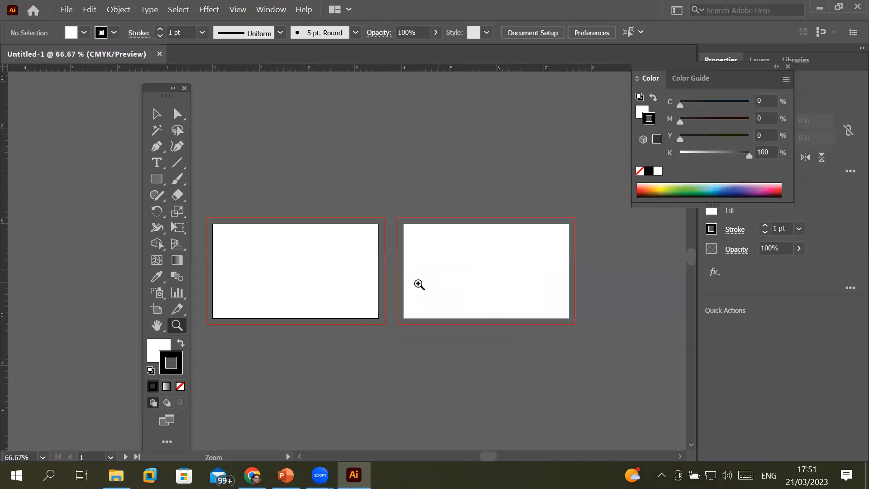
left_click(421, 282)
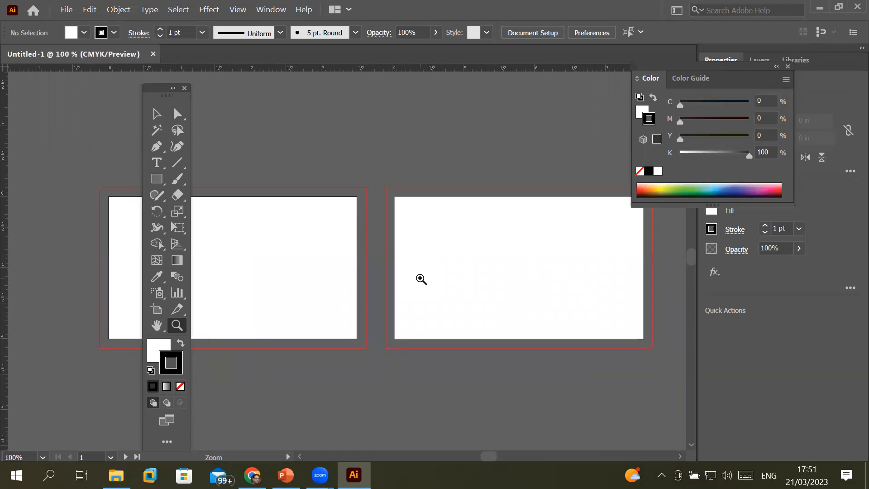
left_click_drag(155, 91, 45, 87)
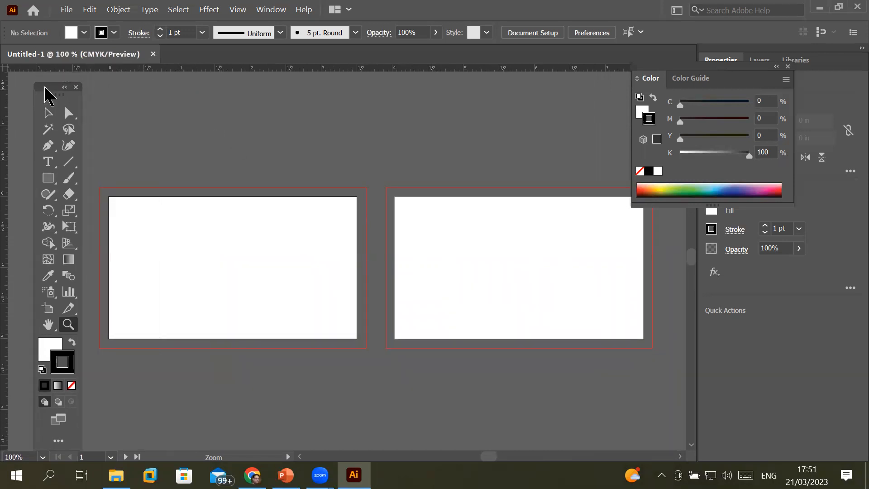
left_click(68, 325)
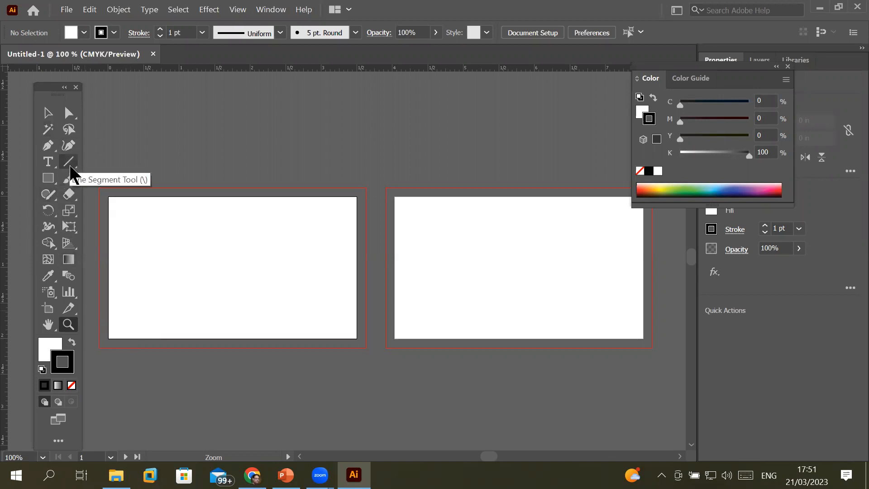
- Draw a rectangle about 0.75 by 0.52 in near the middle of the first artboard
left_click(48, 179)
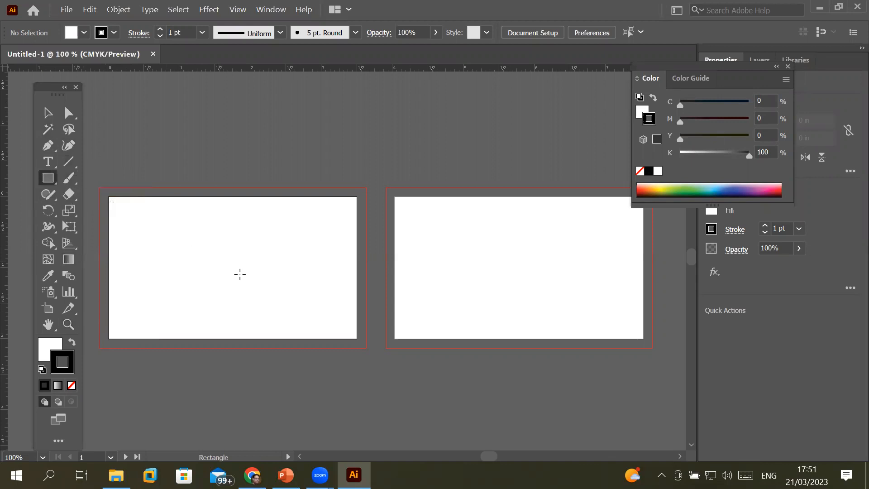
left_click_drag(209, 246, 287, 371)
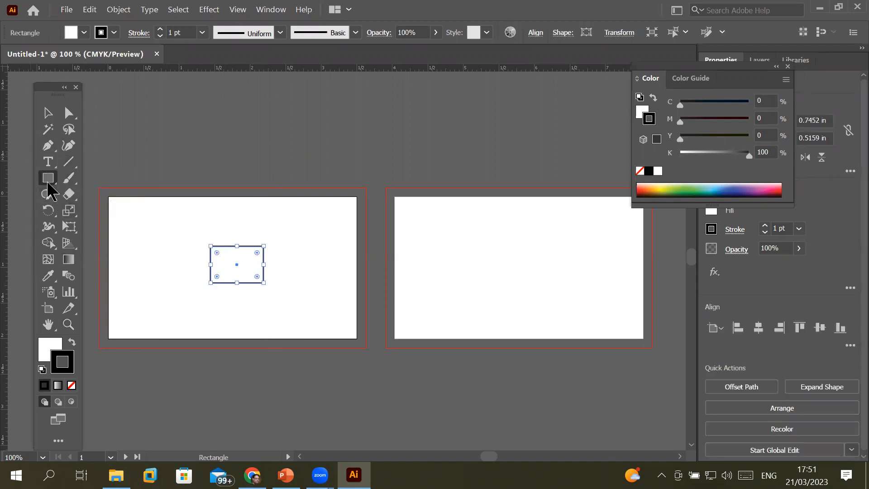
left_click_drag(47, 183, 47, 182)
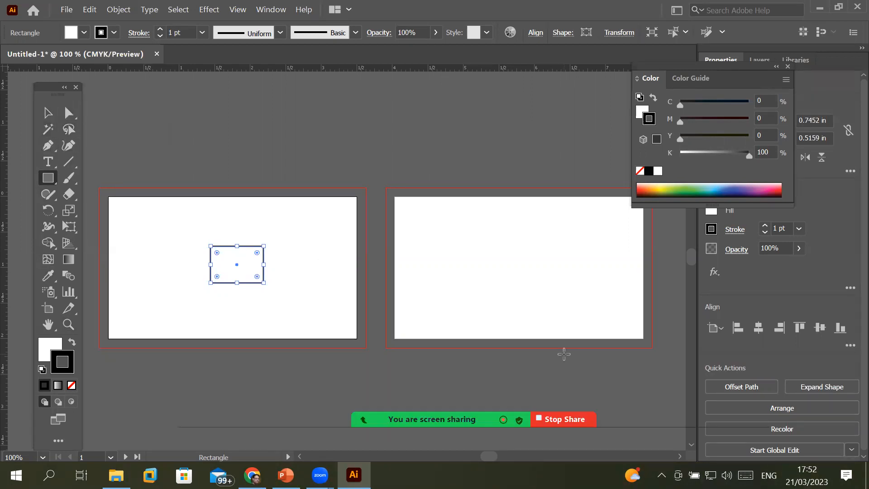
- Enlarge the screen with the Windows Magnifier and tear off the Direct Selection tool group as a floating panel above the first artboard
key("super+plus")
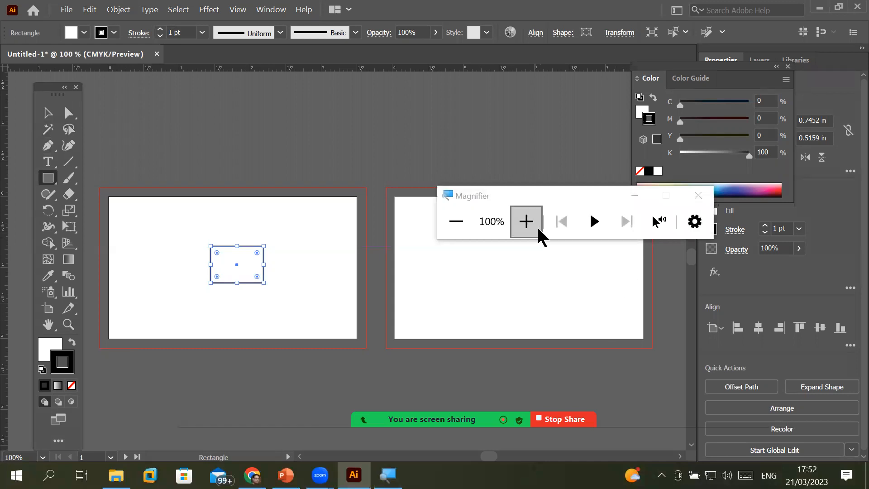
left_click(525, 221)
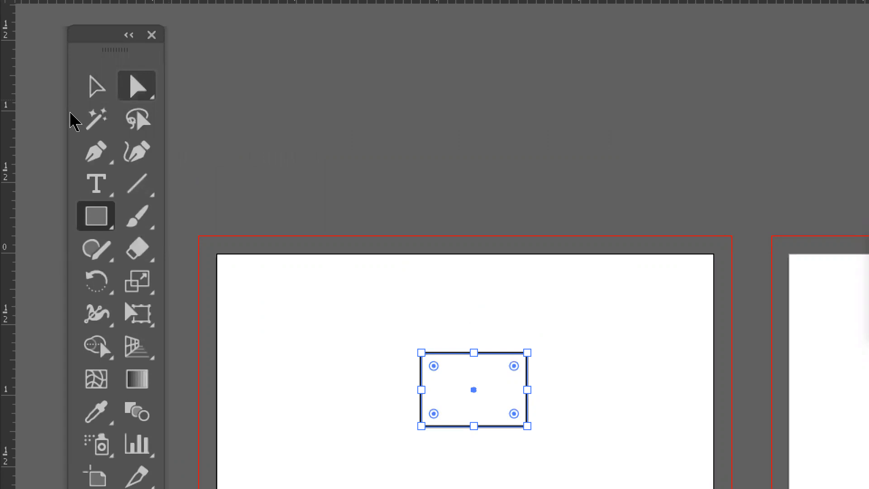
key("a")
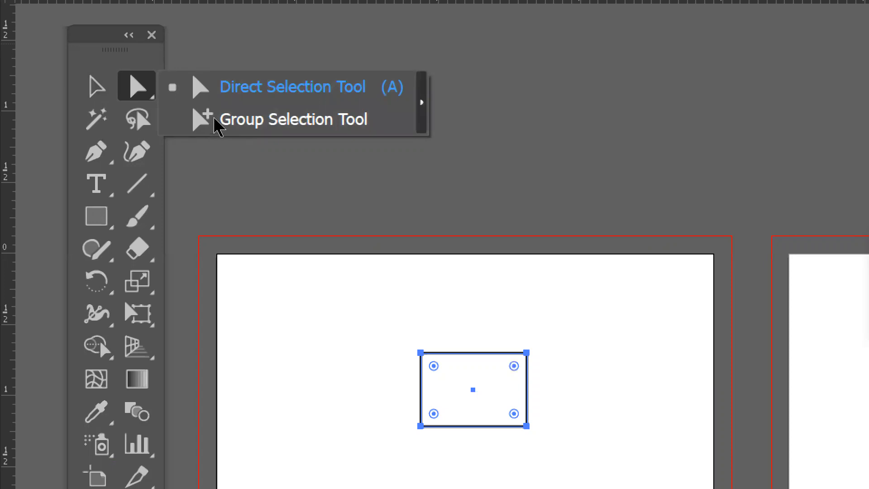
left_click(421, 109)
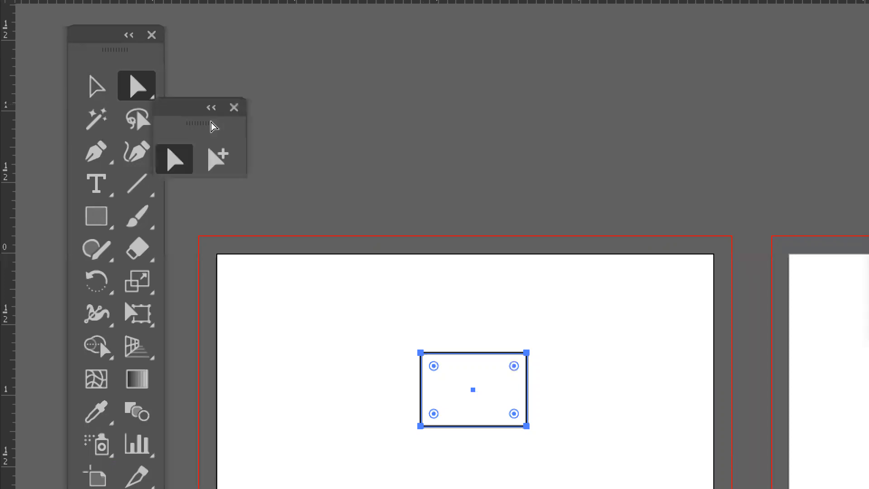
mouse_move(178, 108)
left_mouse_down()
mouse_move(200, 118)
mouse_move(368, 62)
left_mouse_up()
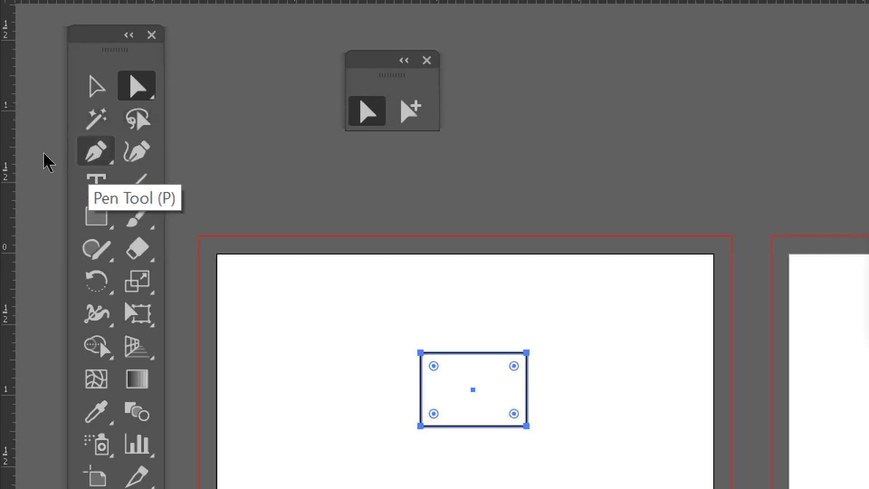
- Tear off the Pen tool group as a floating panel beside the Direct Selection tool panel
left_click(96, 151)
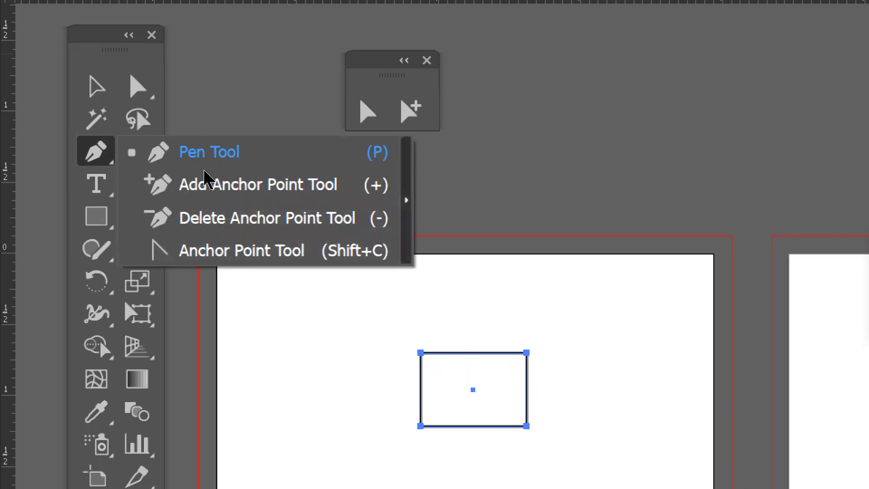
left_click(406, 199)
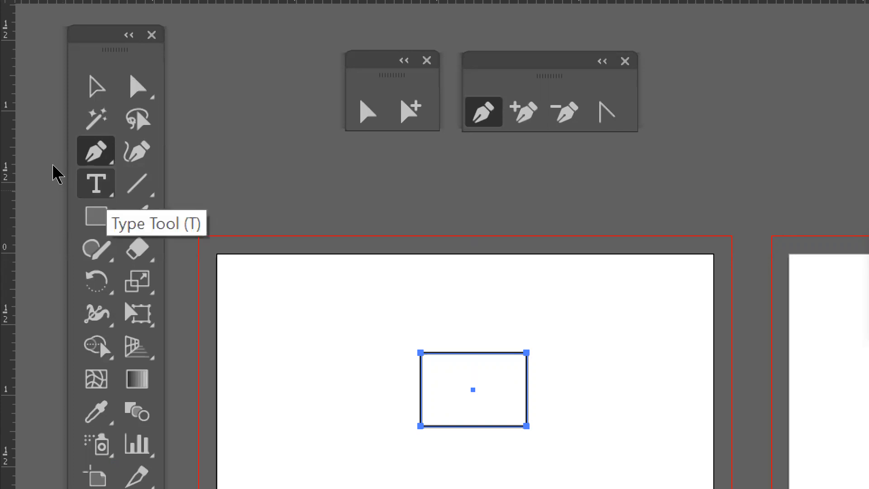
- Switch from the Type tool to the Arc tool and the Spiral tool in the Line Segment tool group
left_click(96, 183)
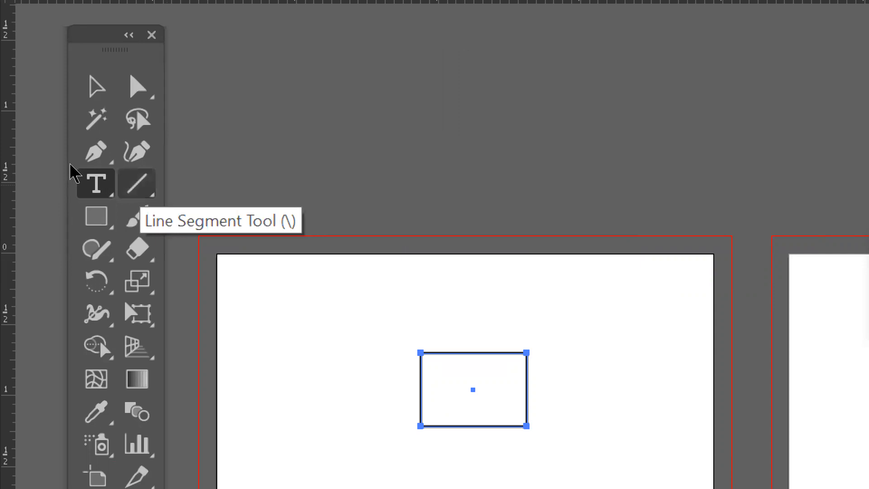
left_click(137, 183)
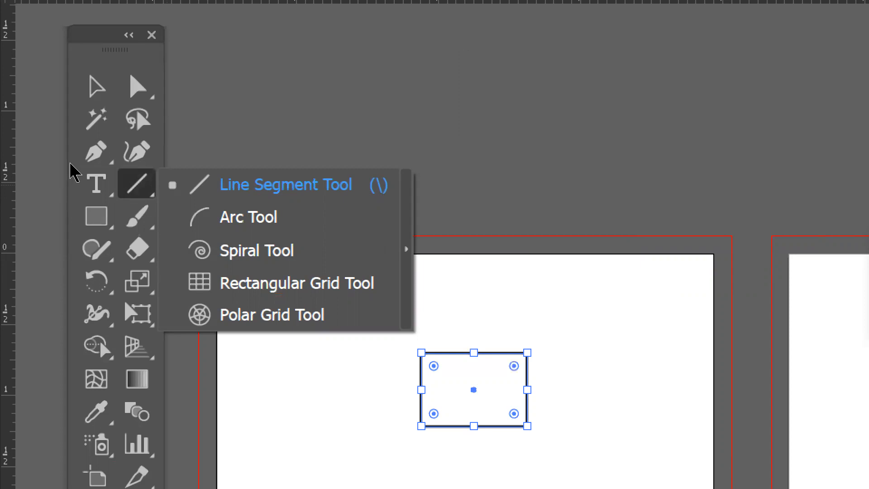
left_click(248, 216)
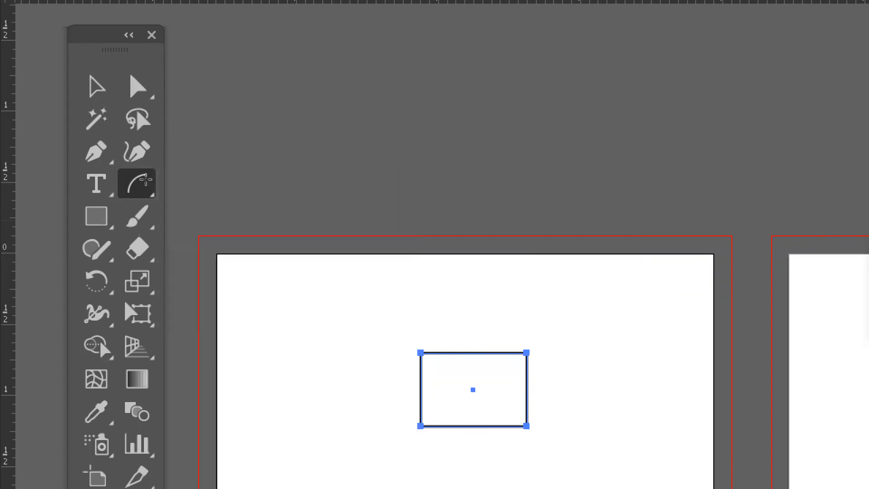
left_click(137, 184)
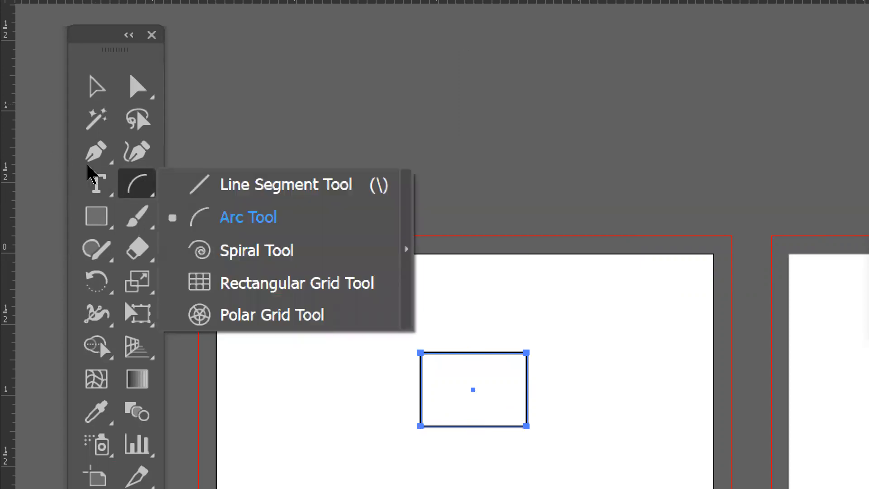
left_click(256, 250)
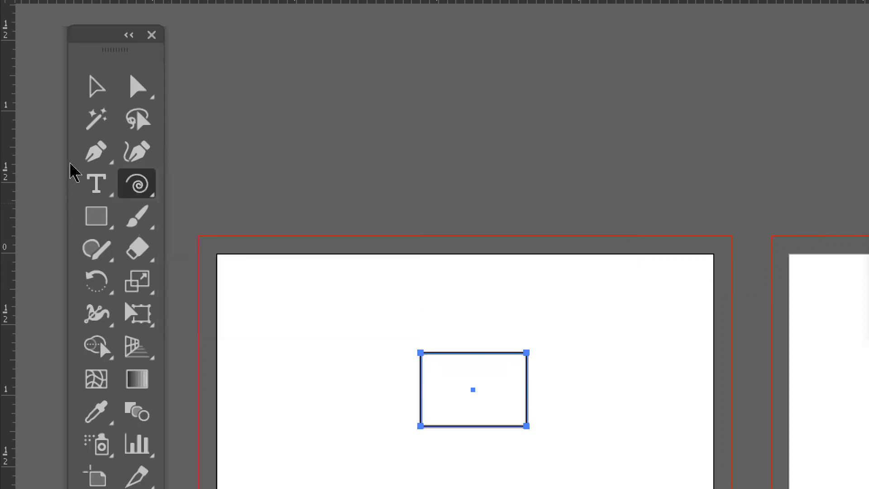
- Tear off the Line Segment tool group as a floating panel above the first artboard
left_click(137, 183)
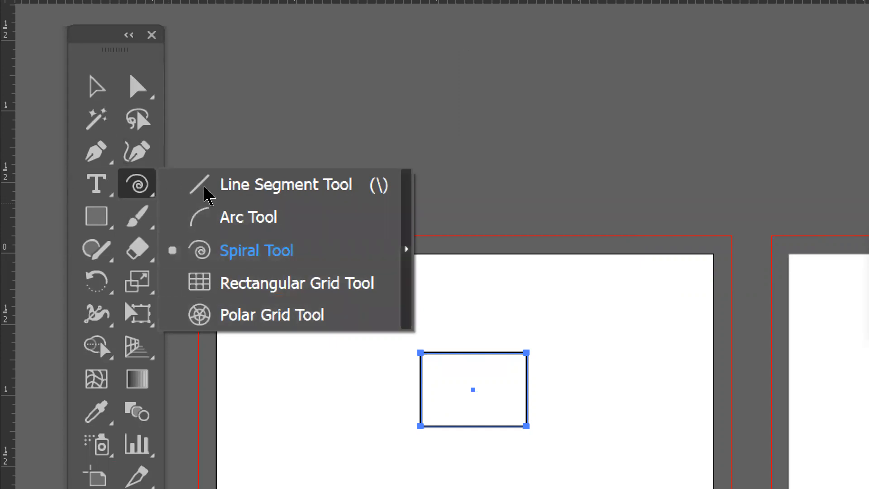
key("Escape")
left_click_drag(144, 170, 272, 129)
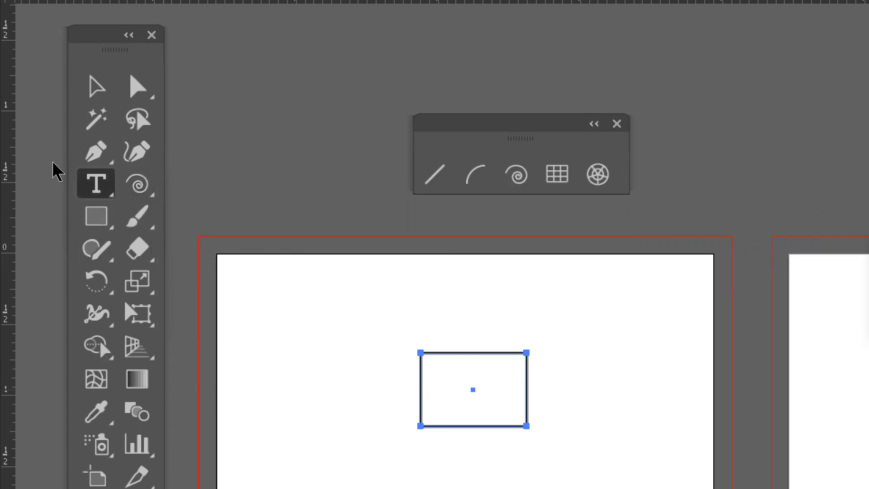
- Tear off the Type tool group as a floating panel over the upper part of the first artboard
left_click(96, 184)
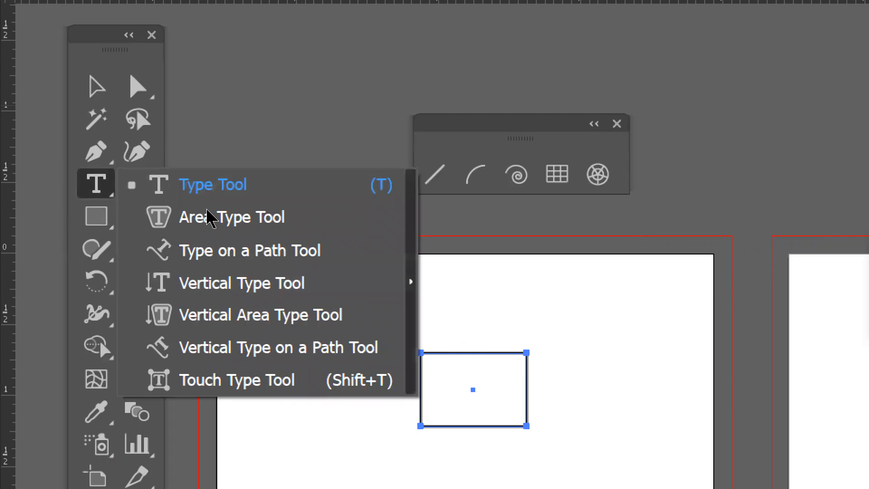
left_click(410, 281)
left_click_drag(134, 204, 423, 247)
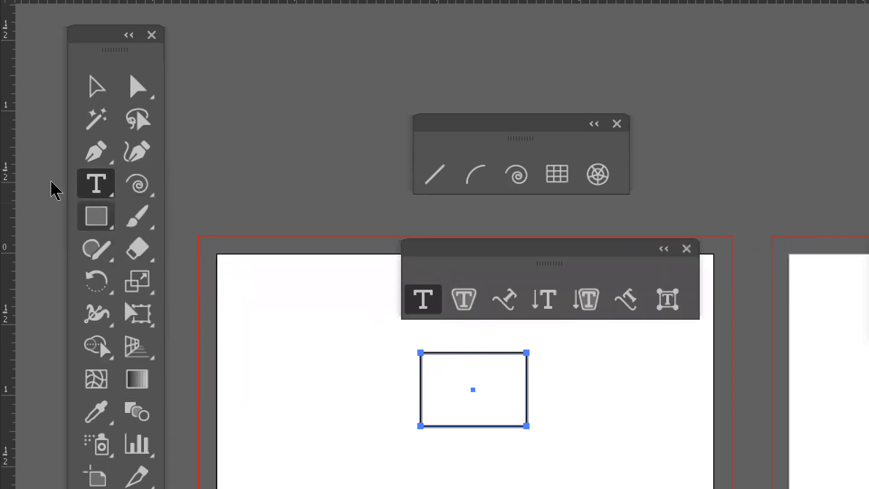
- View the shape tools in the Rectangle tool group and switch to the Paintbrush tool
left_click(96, 217)
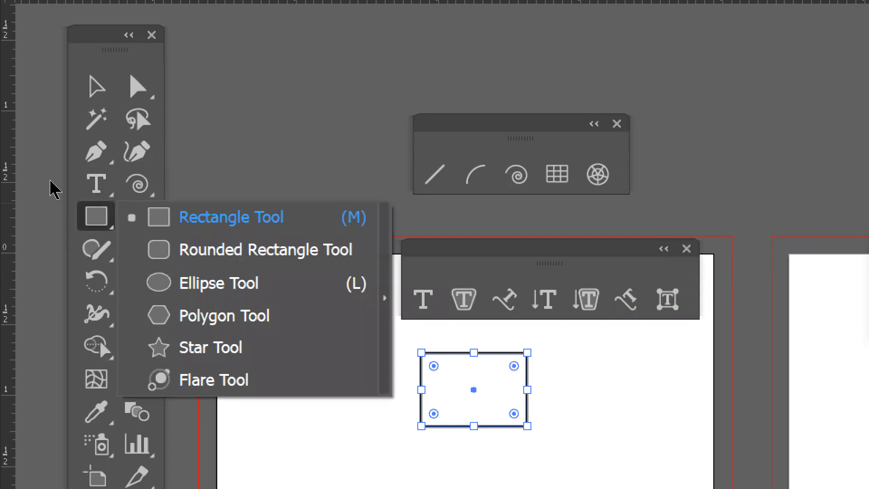
left_click(52, 182)
key("b")
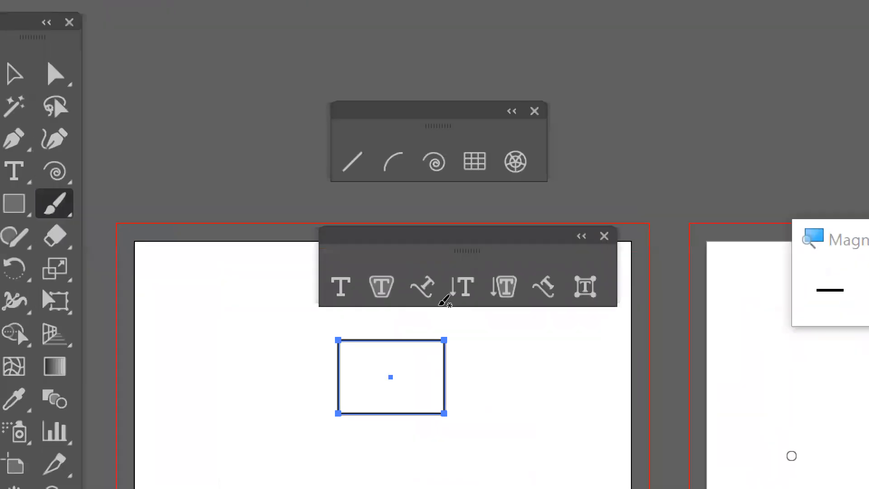
- Return the Windows Magnifier to 100% and deselect the rectangle with the Selection tool
key("super+minus")
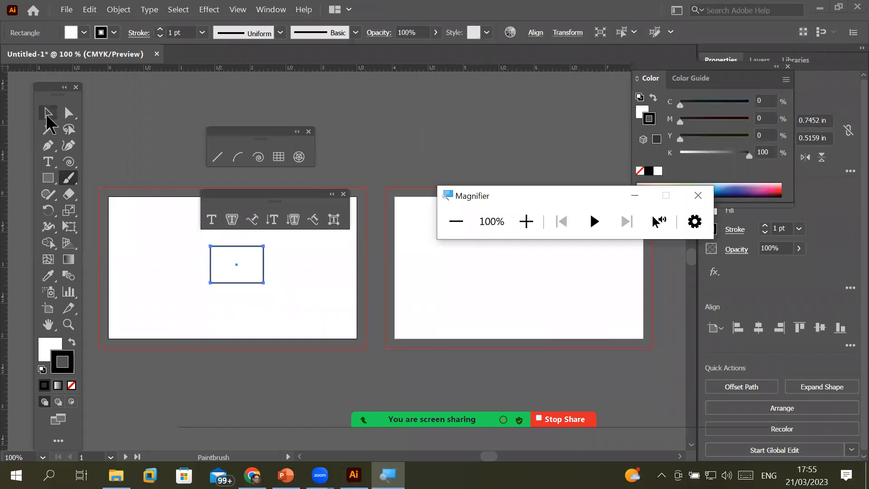
left_click(48, 115)
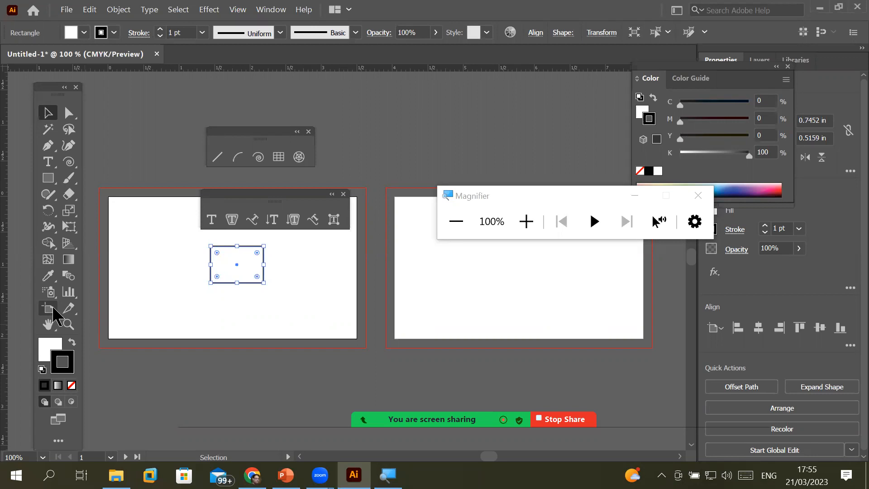
left_click(123, 233)
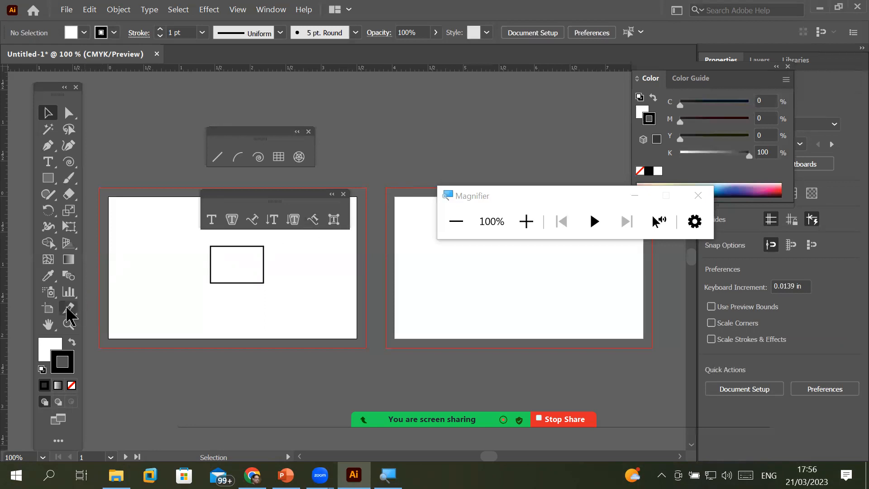
- Activate the Artboard tool and move the floating Type tool panel and the Magnifier window clear of the artboard labels
left_click(50, 310)
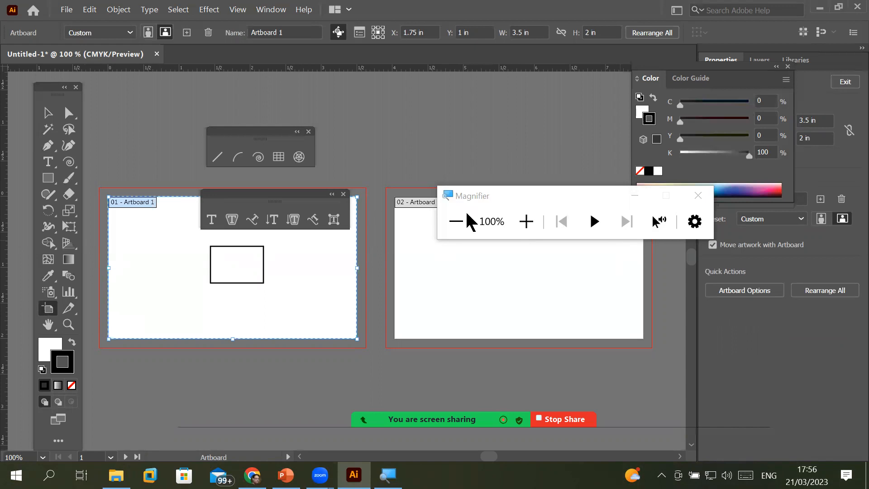
left_click_drag(322, 199, 454, 112)
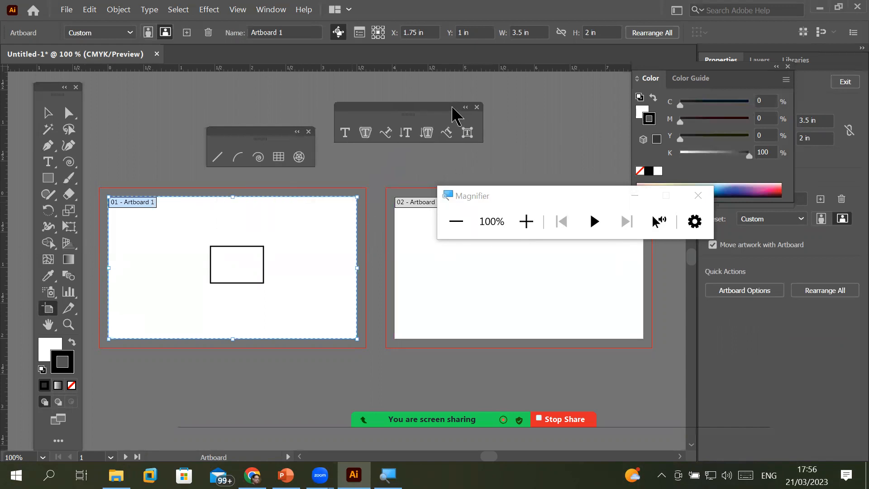
left_click_drag(494, 193, 494, 285)
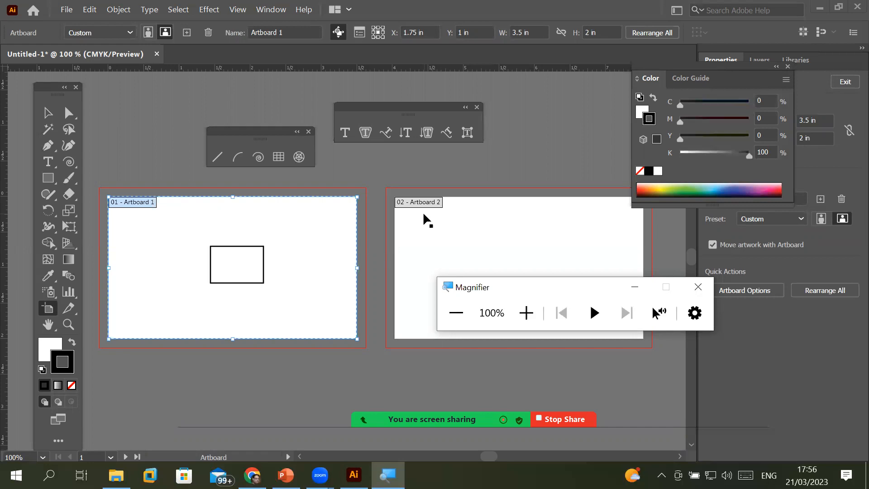
- Open the Artboards panel, examine its artboard list beside the Asset Export options, and close the panel
left_click(272, 10)
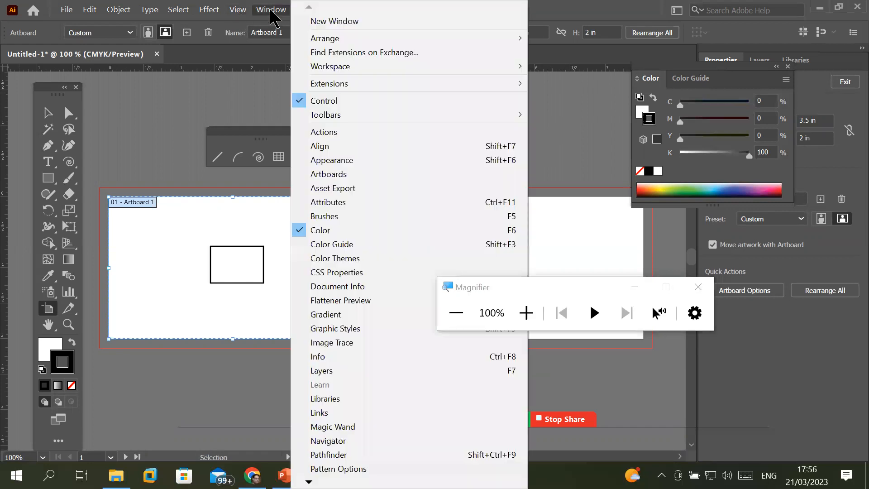
left_click(379, 175)
left_click_drag(463, 231, 417, 227)
left_click_drag(237, 174, 325, 205)
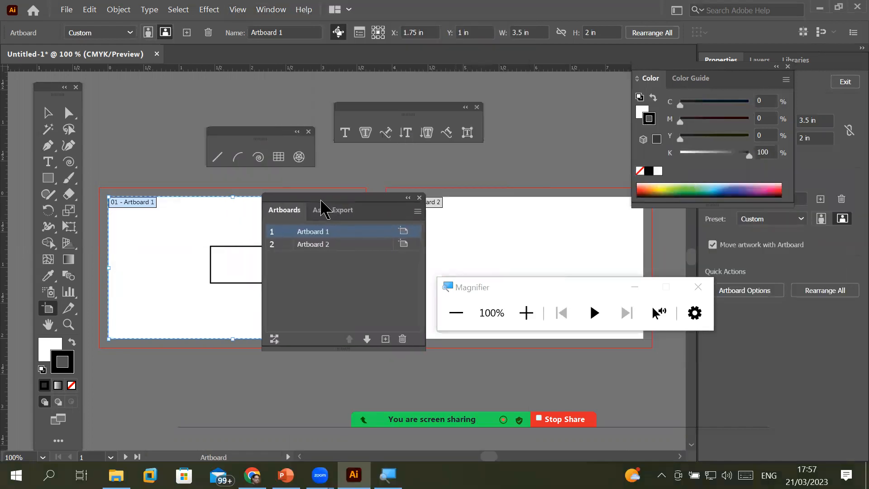
left_click(341, 212)
left_click(289, 211)
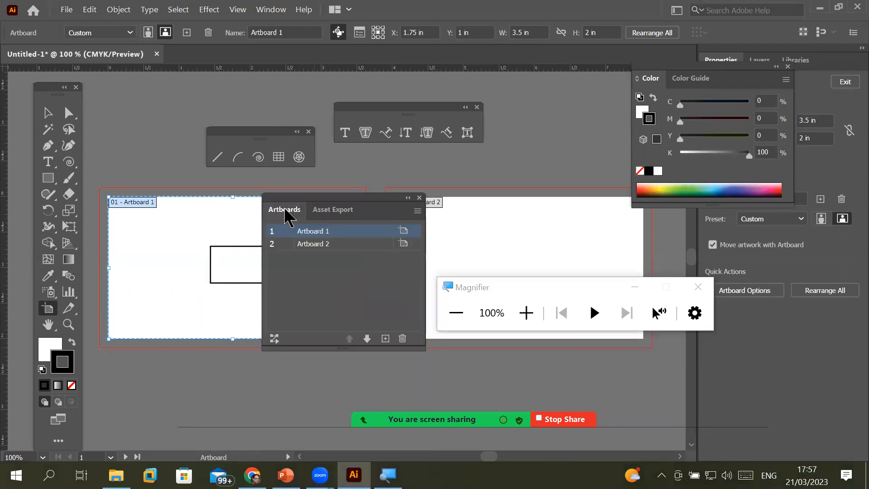
left_click(418, 198)
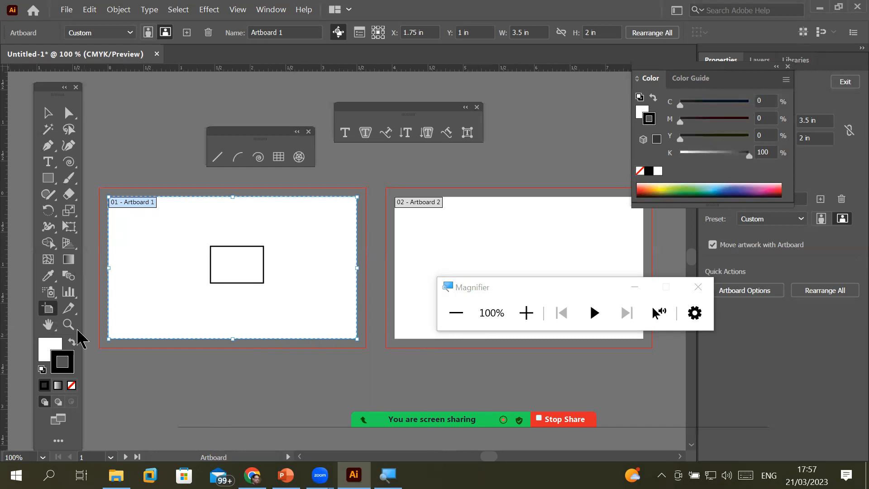
- Demonstrate leaving and re-entering artboard editing, finishing with the Selection tool active
left_click(50, 116)
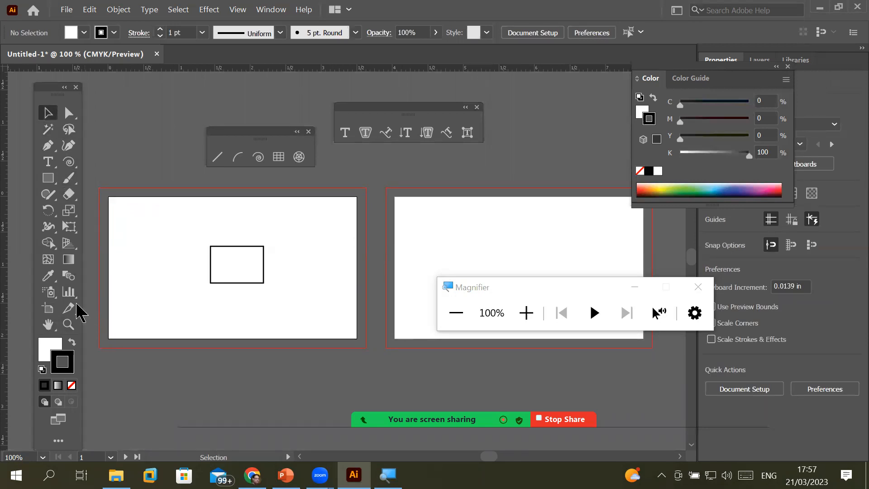
left_click(48, 309)
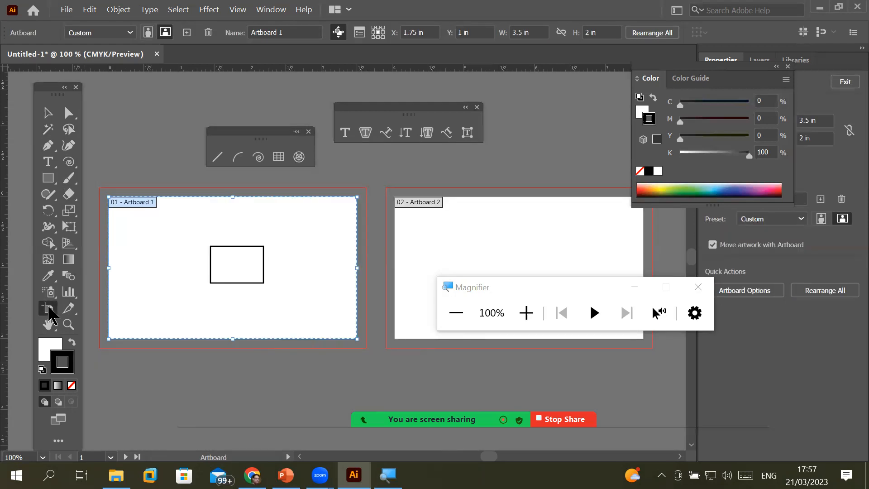
left_click(49, 115)
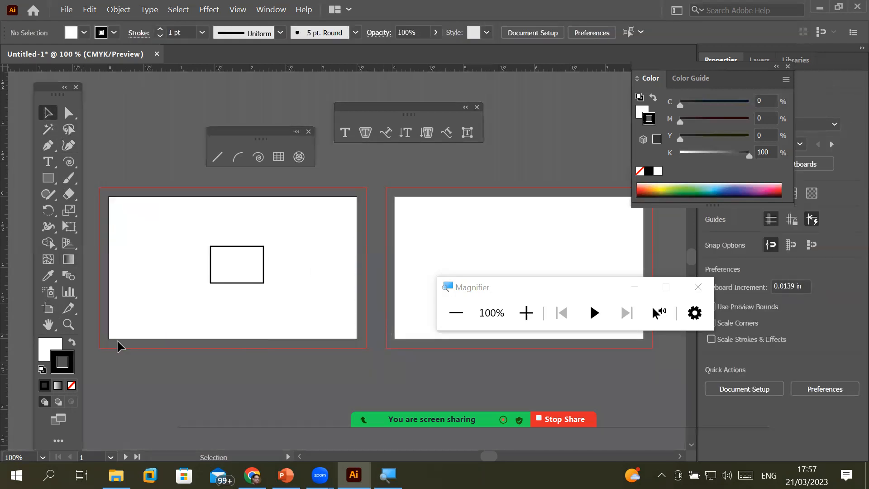
- Zoom in to 200% around the rectangle on the first artboard with the Zoom tool and scroll slightly toward the second artboard
left_click(69, 324)
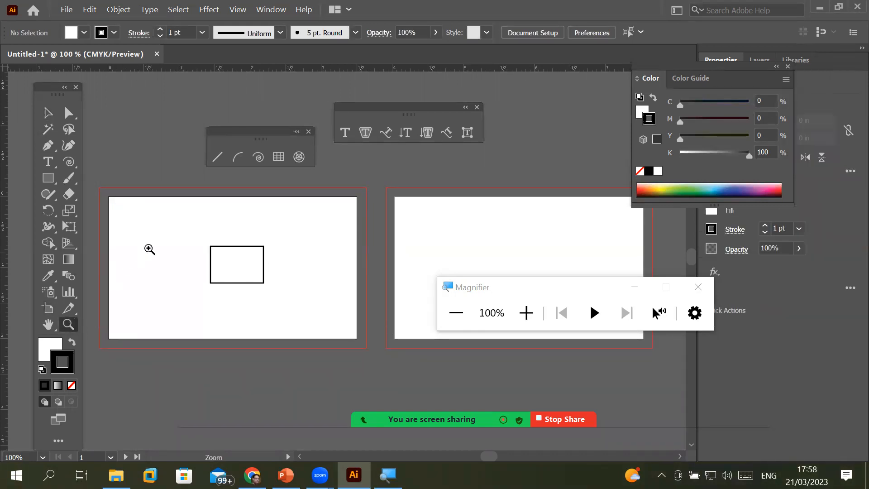
left_click(198, 234)
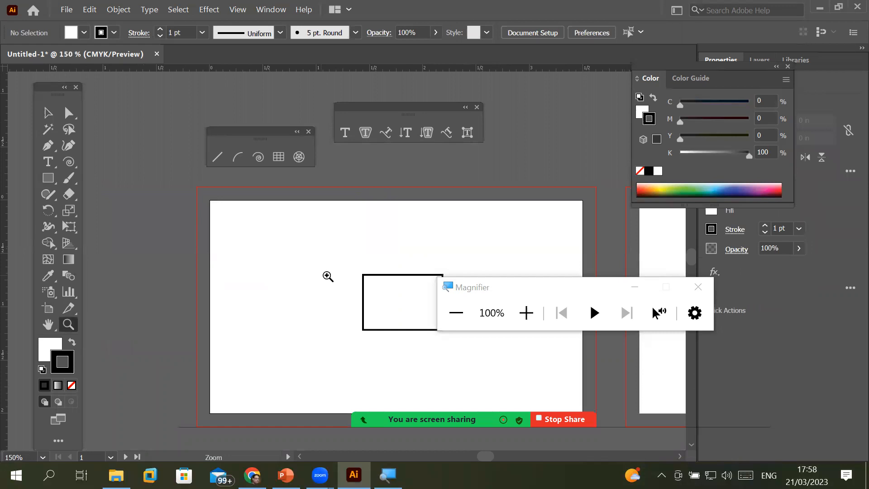
left_click(392, 273)
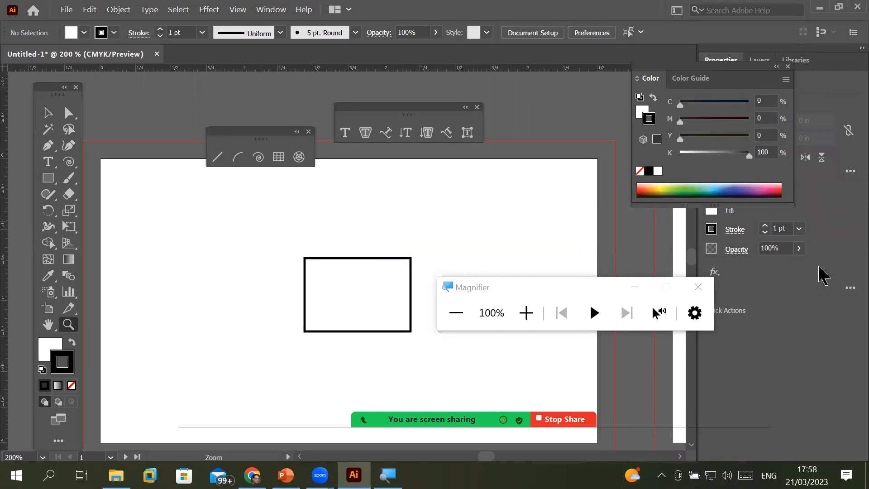
left_click(681, 457)
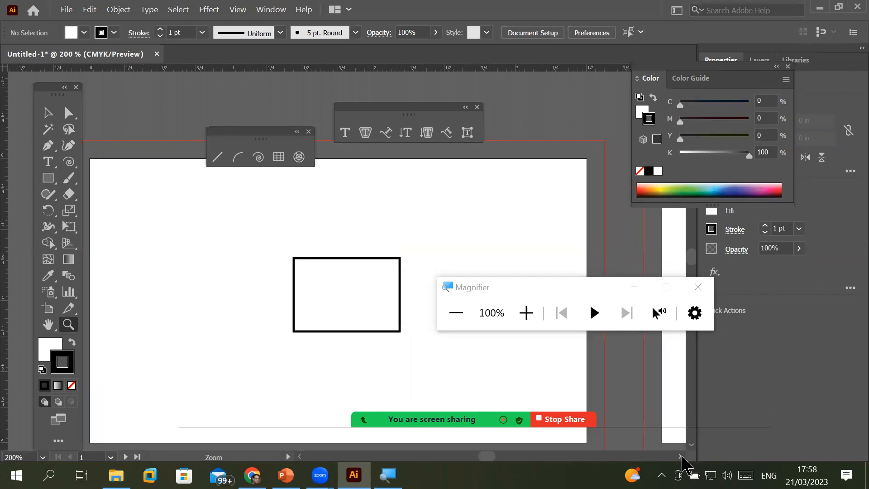
- Close the Magnifier and draw an ellipse about 1.06 × 0.89 in near the middle of the empty second artboard
left_click_drag(680, 457, 680, 457)
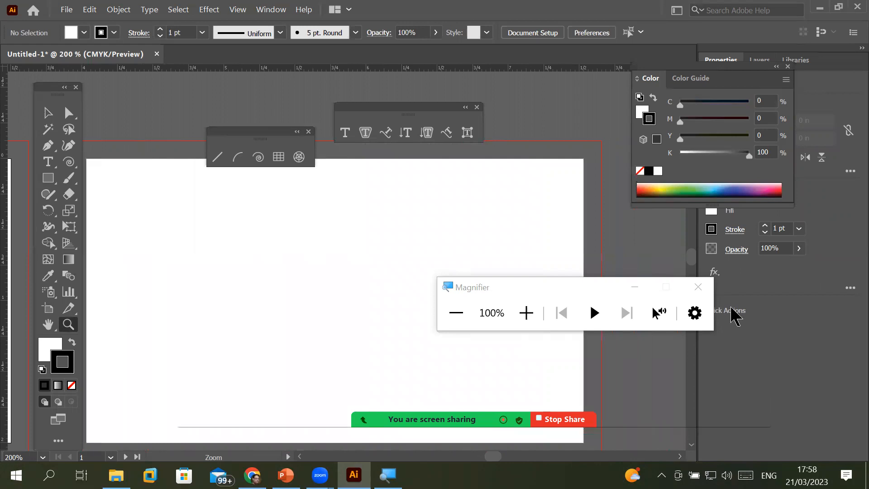
left_click(707, 285)
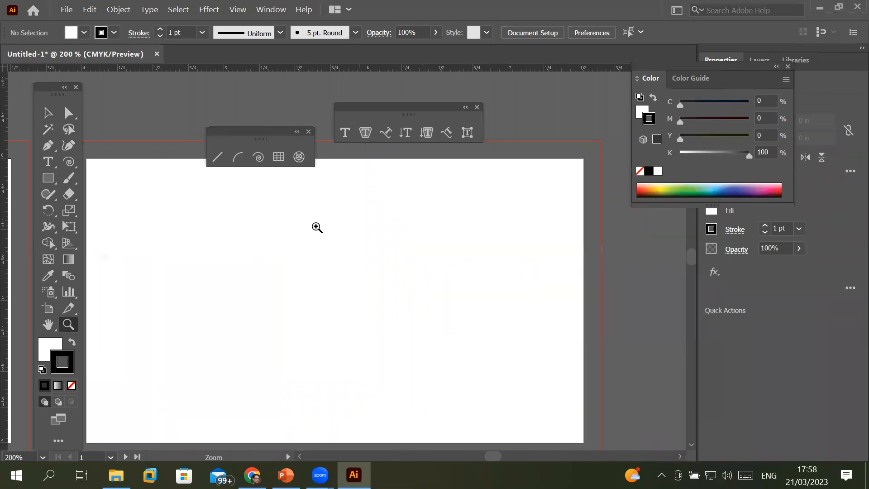
left_click(49, 179)
left_click_drag(50, 180, 116, 212)
left_click_drag(247, 231, 398, 358)
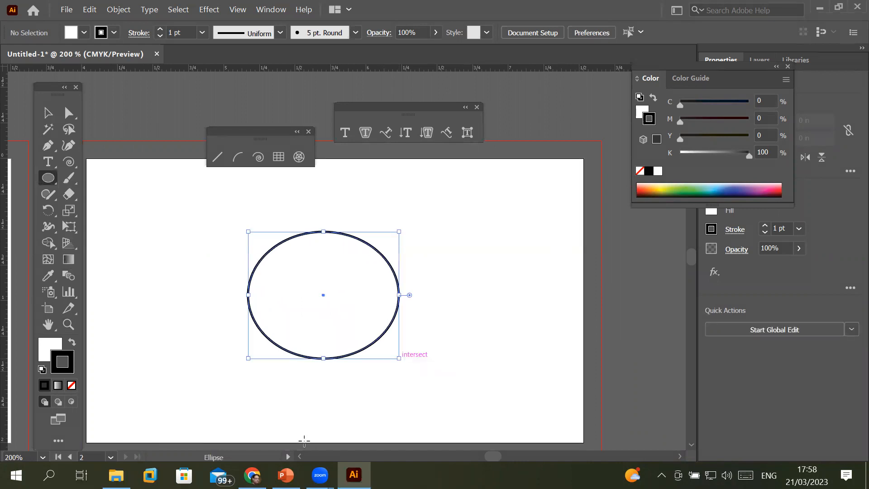
- Pan around the canvas with the Hand tool to view the rectangle on the first artboard and the ellipse on the second
left_click(299, 456)
left_click_drag(299, 456, 299, 457)
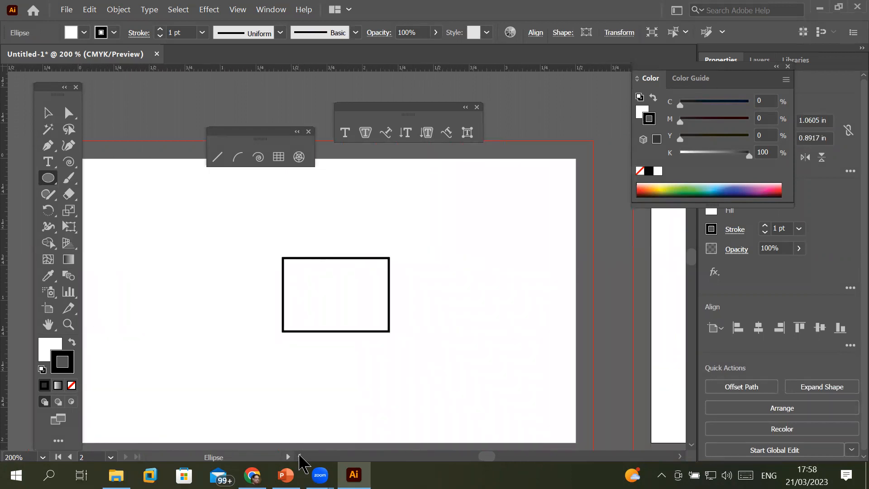
left_click(49, 324)
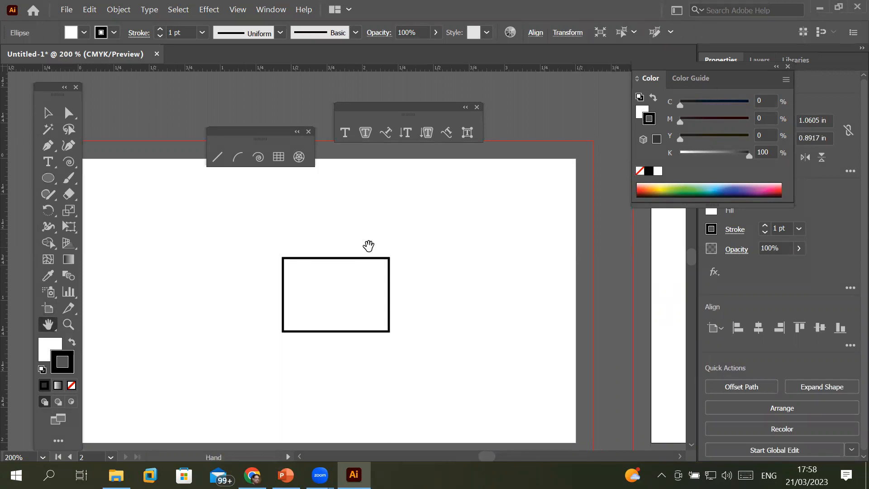
scroll(427, 260, "right", 5)
scroll(438, 268, "right", 4)
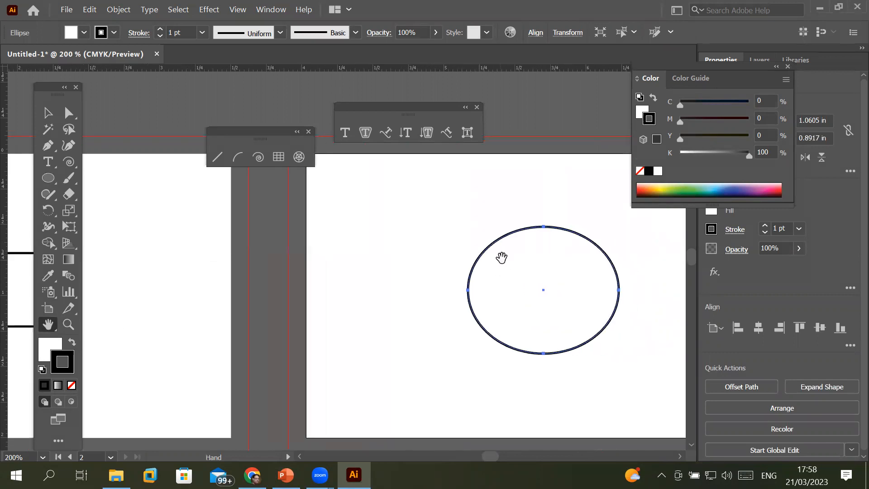
scroll(468, 261, "right", 3)
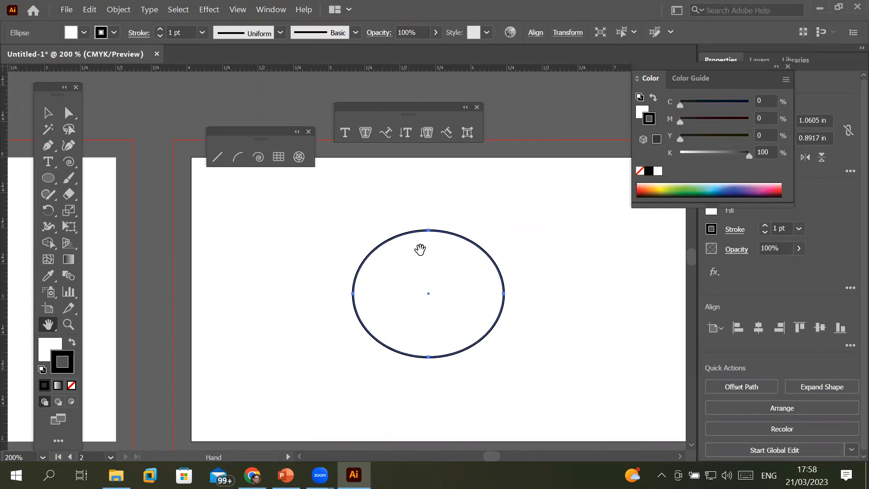
left_click_drag(442, 264, 448, 209)
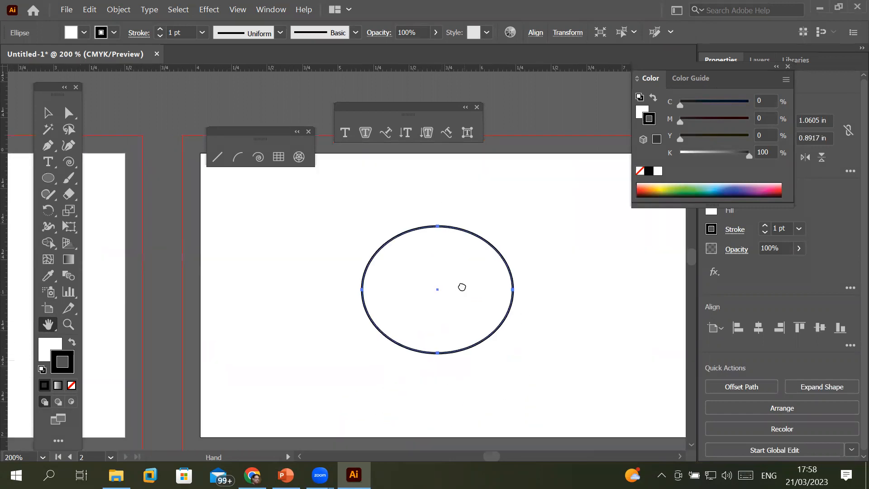
left_click_drag(442, 345, 406, 192)
left_click_drag(386, 218, 312, 322)
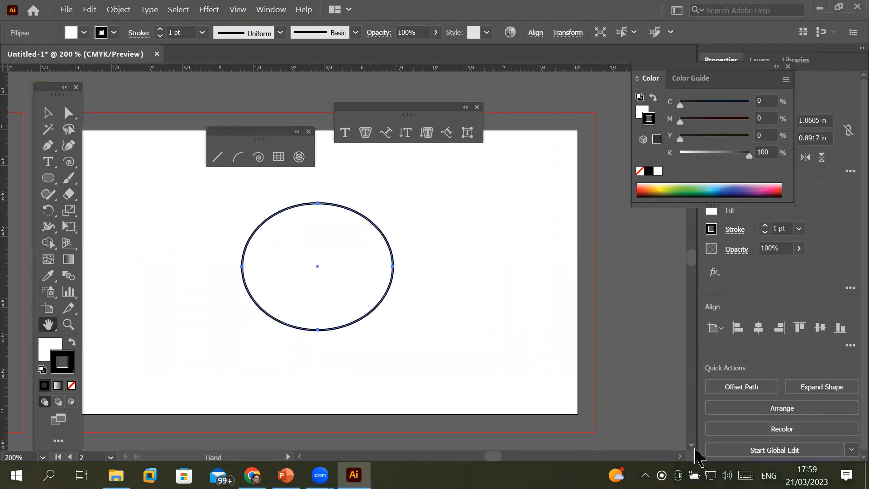
scroll(696, 452, "down", 3)
scroll(696, 452, "down", 4)
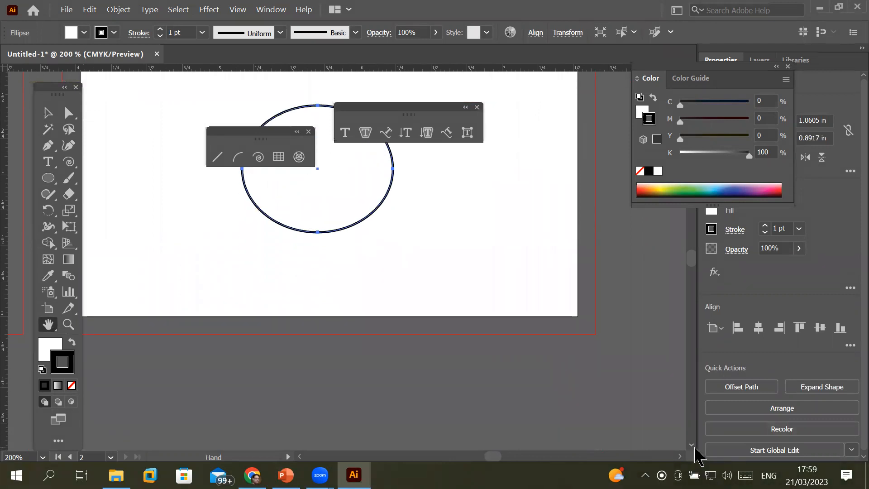
scroll(697, 453, "down", 1)
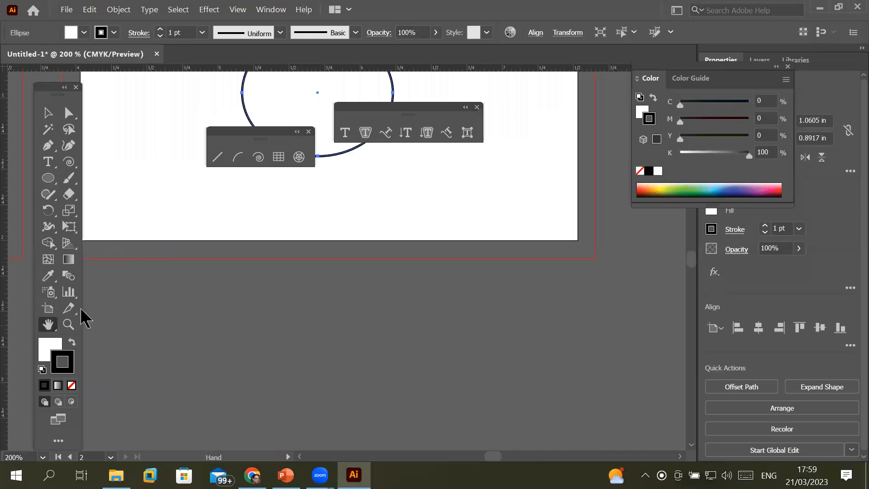
left_click_drag(355, 291, 407, 374)
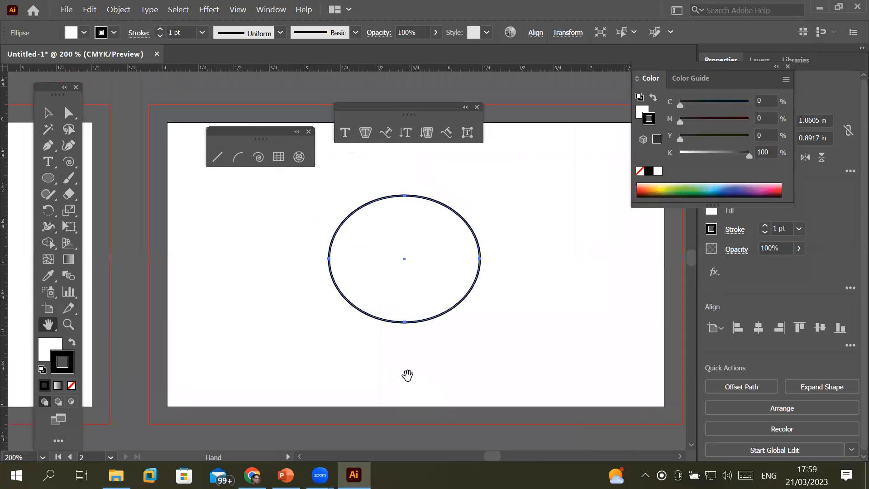
left_click_drag(287, 333, 270, 337)
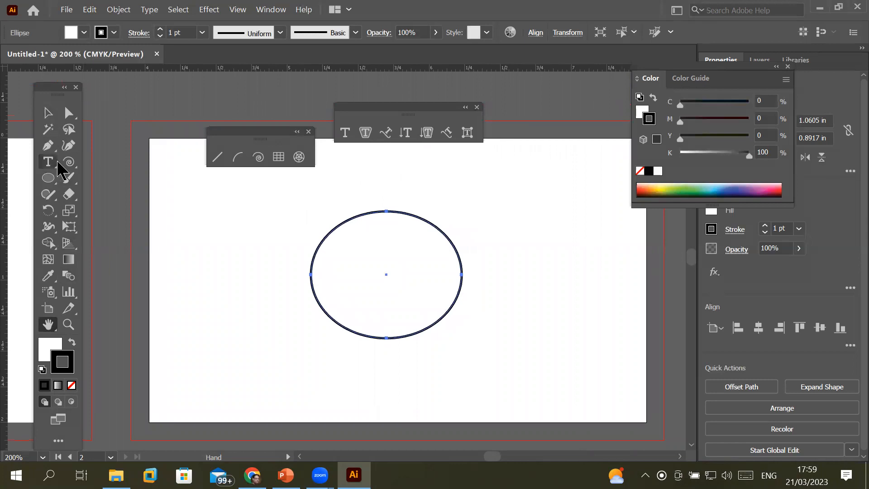
- Draw two small ellipses over the large ellipse's upper edge, about 0.36 × 0.39 in on the right and 0.32 × 0.44 in on the left
left_click(48, 178)
mouse_move(393, 183)
left_mouse_down()
mouse_move(428, 233)
mouse_move(443, 238)
left_mouse_up()
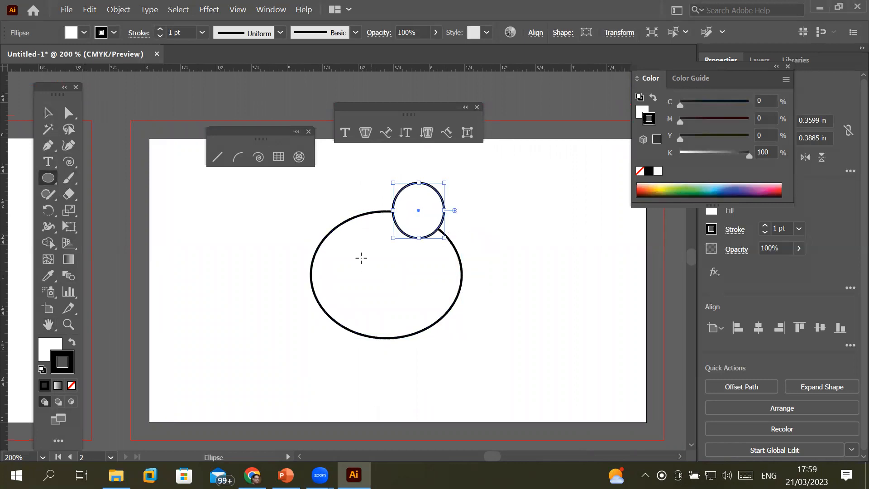
left_click_drag(328, 187, 375, 249)
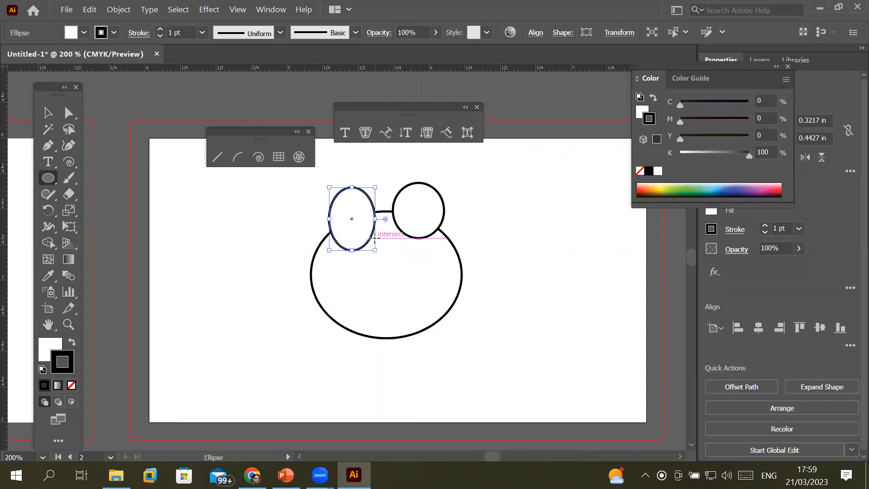
- Draw a small ellipse over each corner of the rectangle on the first artboard, the lower-right one about 0.39 × 0.32 in
key("space")
left_click_drag(283, 246, 530, 286)
left_click_drag(471, 306, 395, 192)
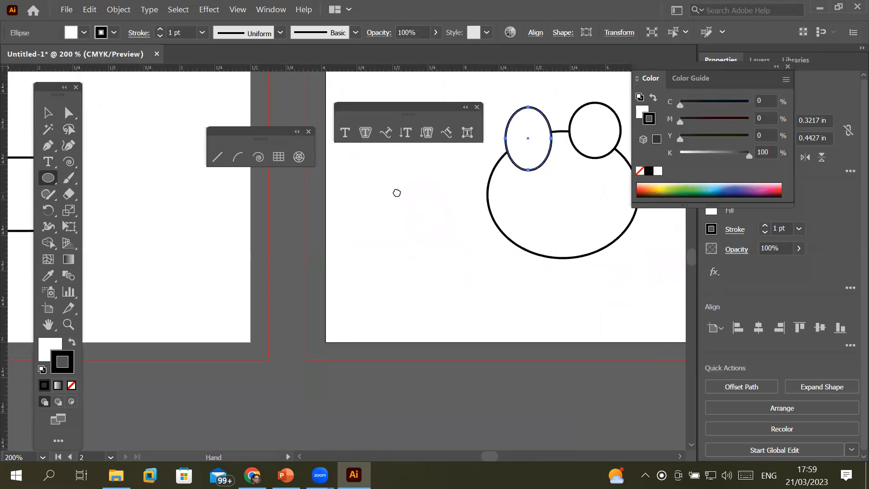
left_click_drag(515, 285, 428, 206)
left_click_drag(28, 142, 387, 326)
left_click_drag(232, 263, 318, 205)
left_click_drag(389, 233, 305, 255)
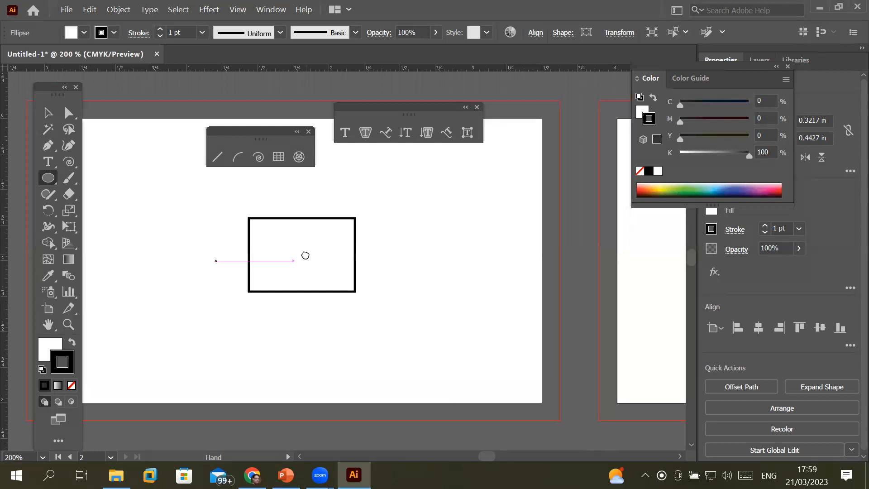
left_click_drag(224, 196, 272, 239)
left_click_drag(334, 191, 380, 236)
left_click_drag(234, 269, 273, 307)
left_click_drag(370, 316, 380, 312)
- Draw two thin horizontal rectangles across the large ellipse on the second artboard, the lower one about 1.27 × 0.07 in
left_click_drag(486, 304, 175, 272)
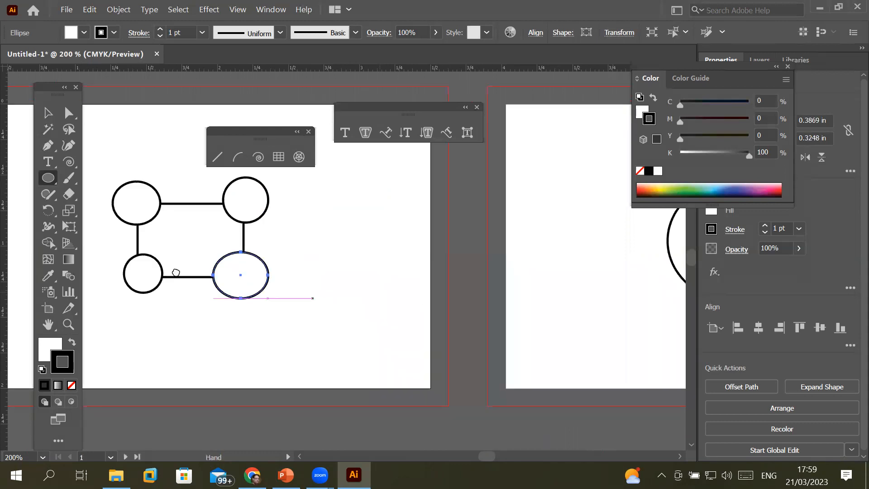
left_click_drag(464, 295, 324, 331)
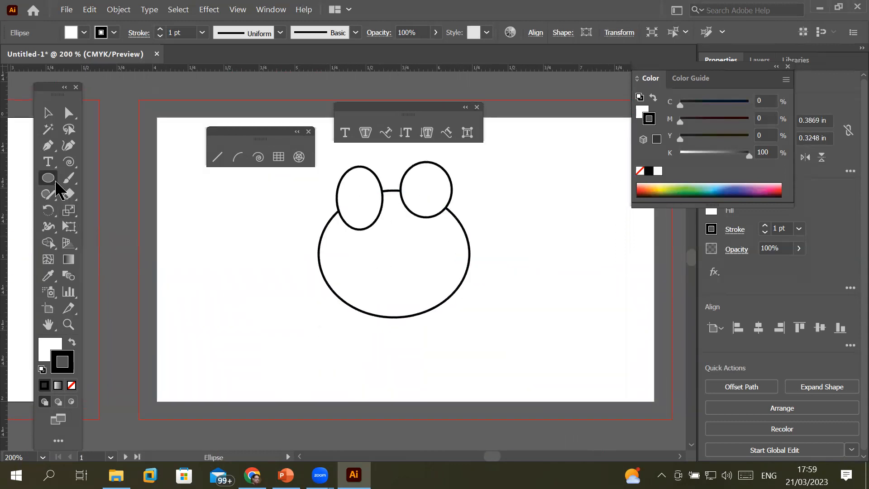
left_click_drag(48, 177, 113, 178)
left_click_drag(292, 258, 502, 272)
left_click_drag(306, 294, 487, 303)
- Select the rectangle and its upper corner circles in turn on the first artboard, and close the floating line and type tool panels
key("space")
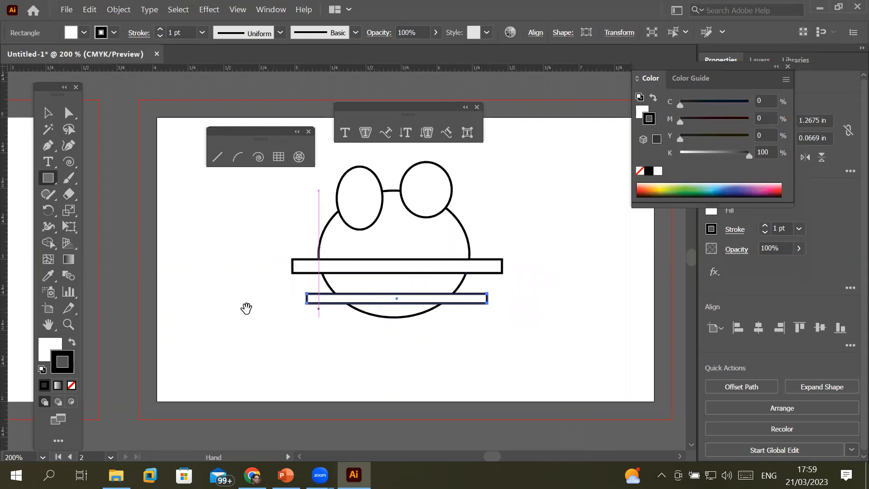
left_click_drag(246, 309, 496, 340)
left_click_drag(264, 332, 487, 296)
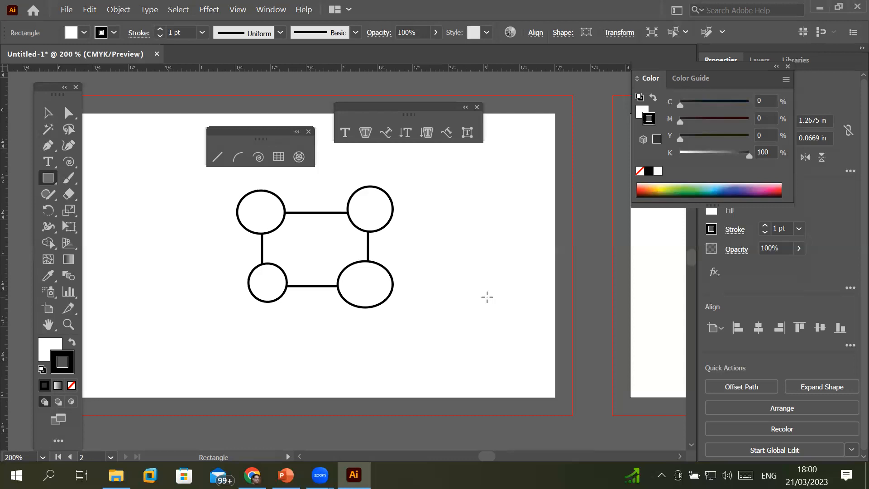
left_click(49, 115)
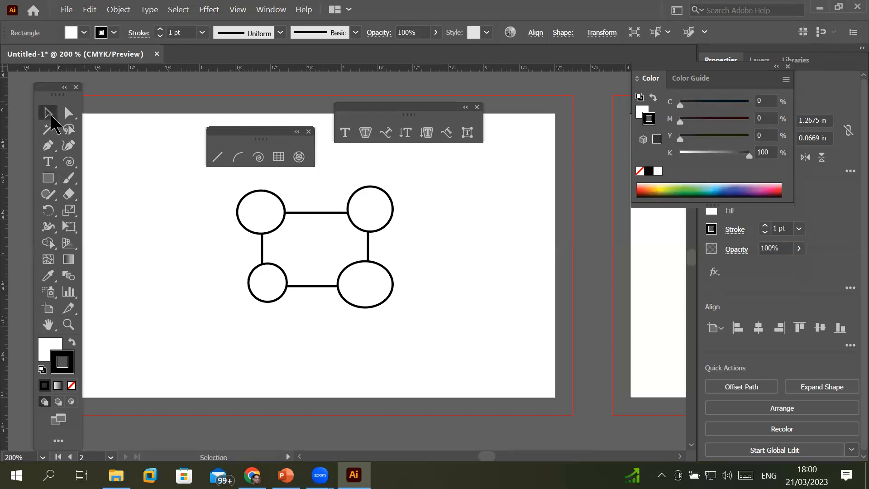
left_click(309, 213)
left_click(309, 211)
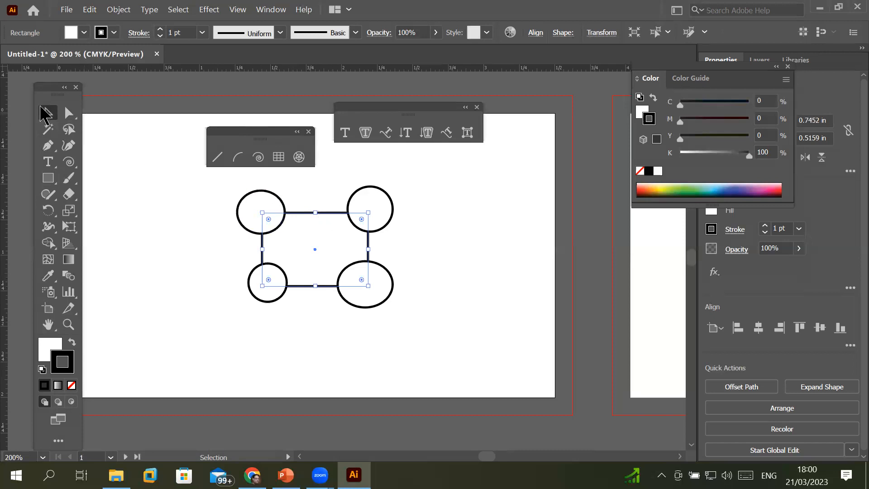
left_click(46, 114)
left_click(372, 187)
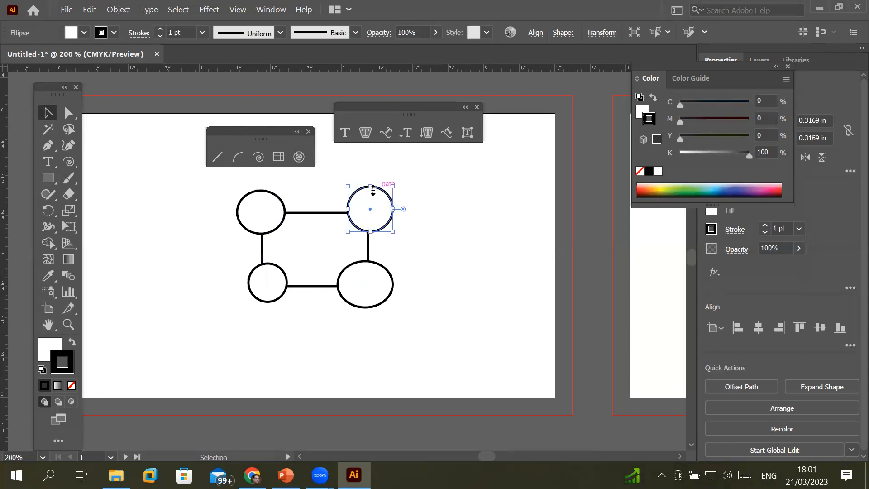
left_click(256, 192)
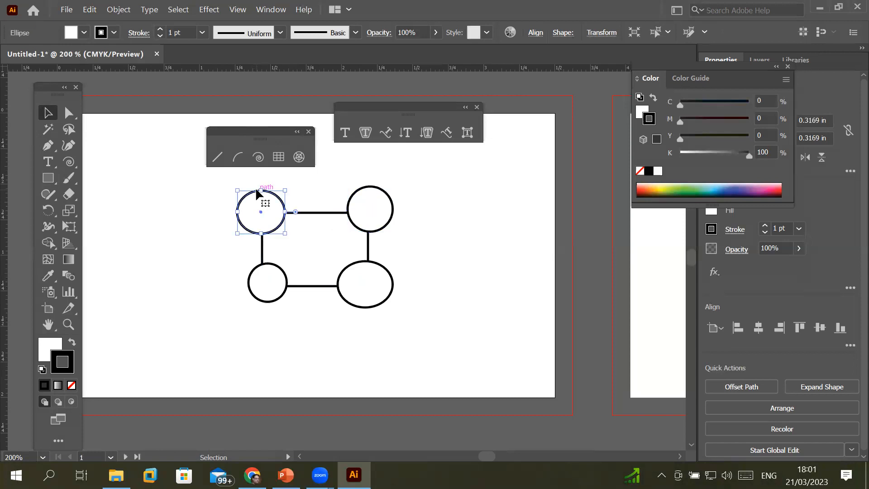
left_click(308, 131)
left_click(476, 107)
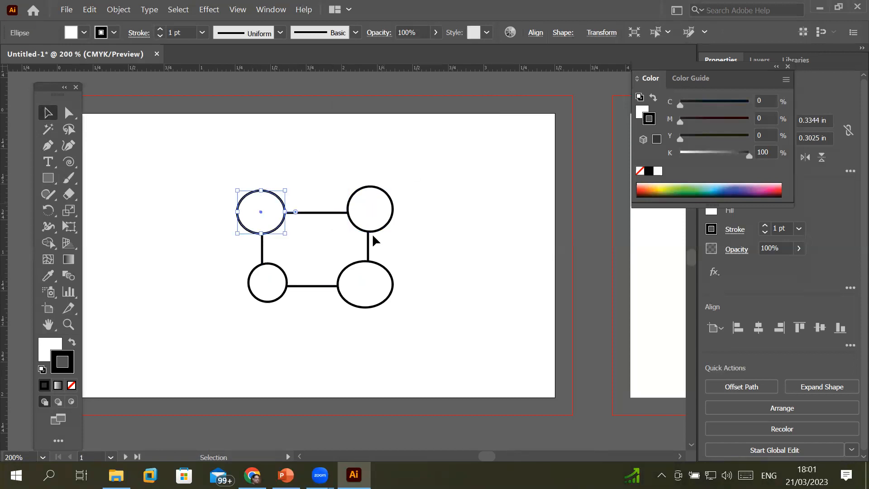
- Stretch the rectangle's two right-hand corner circles horizontally into wide ellipses, the upper one to about 0.84 in wide
left_click(387, 277)
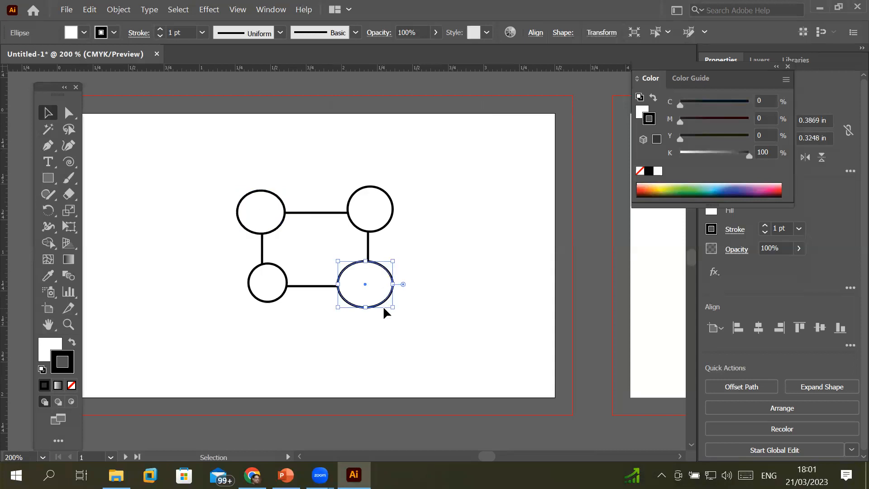
left_click_drag(393, 284, 474, 284)
left_click(391, 215)
left_click_drag(393, 209, 468, 212)
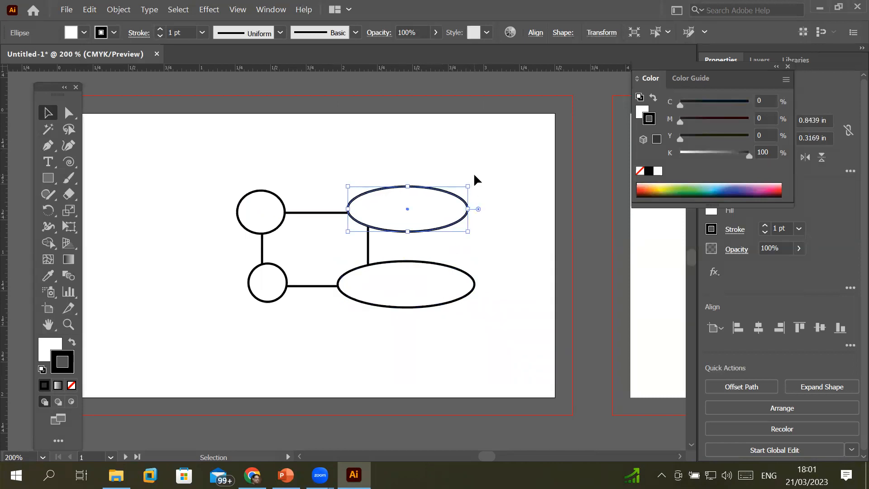
- Rotate the upper wide ellipse counterclockwise and the lower one clockwise so they fan out from the rectangle's right side
left_click_drag(471, 181, 456, 132)
left_click(465, 276)
left_click_drag(476, 251, 490, 293)
- Shift the two left-hand circles rightward along the rectangle's edges and stretch the upper one to about 0.56 in tall
left_click(266, 300)
left_click_drag(258, 292, 294, 293)
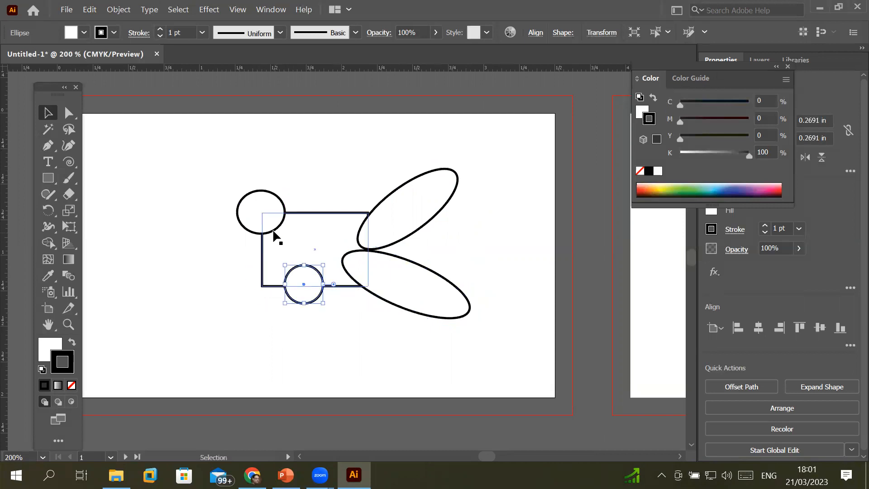
left_click_drag(259, 208, 308, 151)
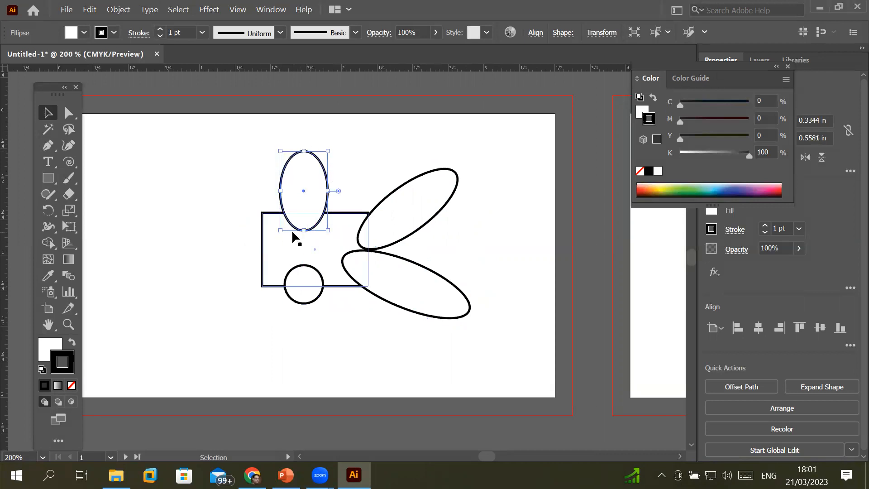
- Widen the upper-left ellipse to about 0.76 in and tilt it counterclockwise
left_click_drag(279, 186, 220, 191)
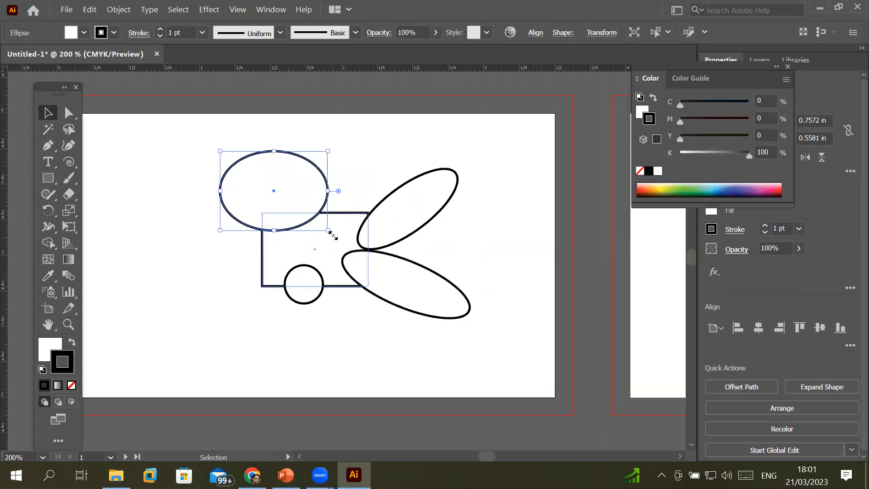
left_click_drag(328, 233, 352, 215)
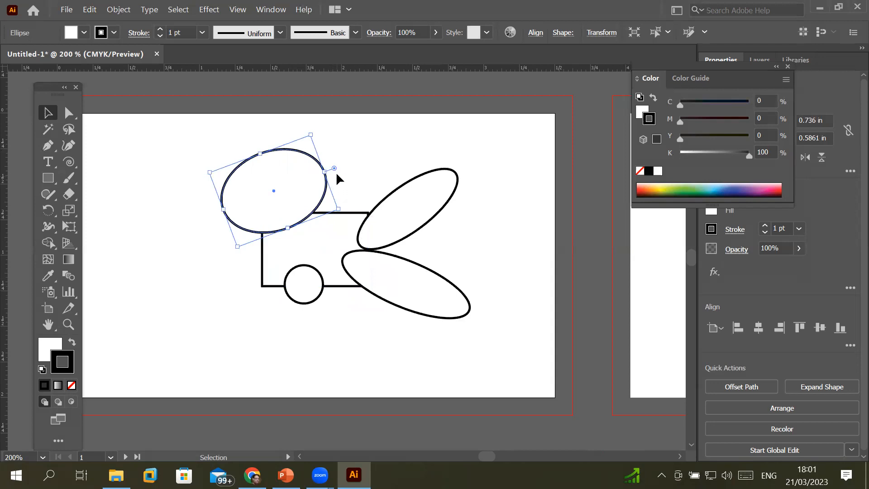
- Cut a pie wedge out of each of the four ellipses around the rectangle on the first artboard
left_click_drag(334, 168, 352, 190)
left_click(433, 205)
left_click_drag(466, 168, 479, 190)
left_click(446, 283)
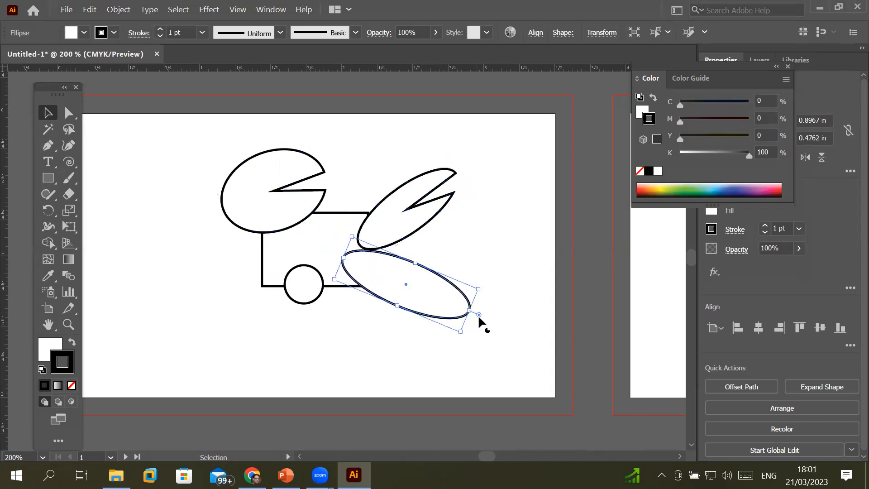
left_click_drag(479, 315, 413, 343)
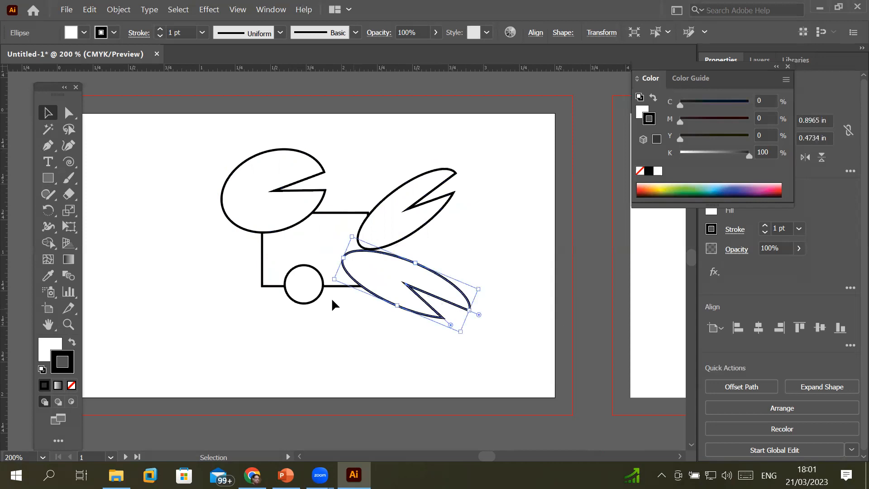
left_click(312, 298)
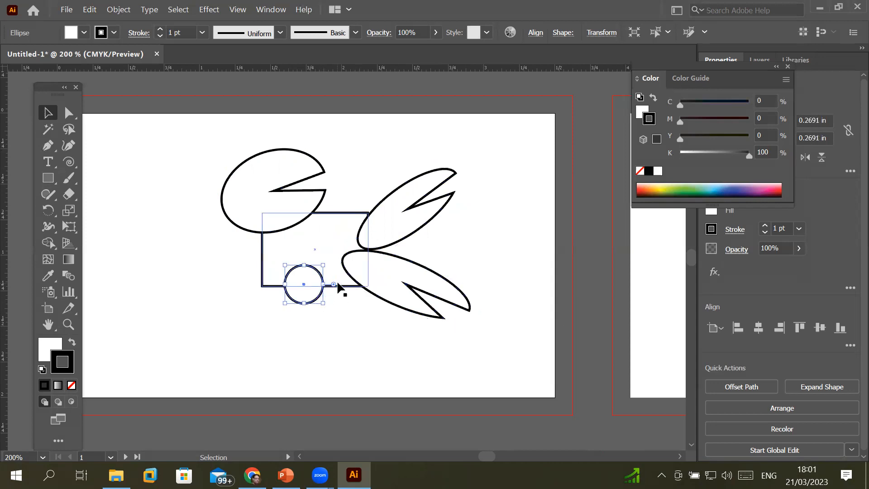
left_click_drag(335, 285, 321, 308)
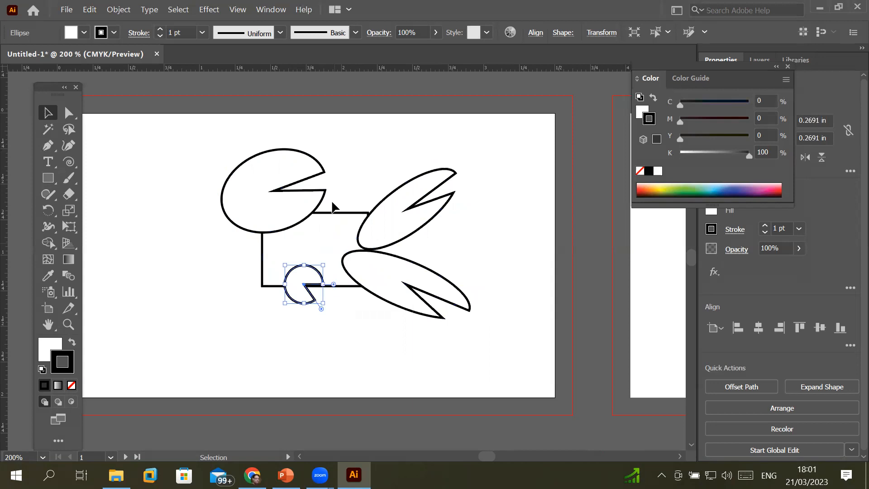
left_click(340, 220)
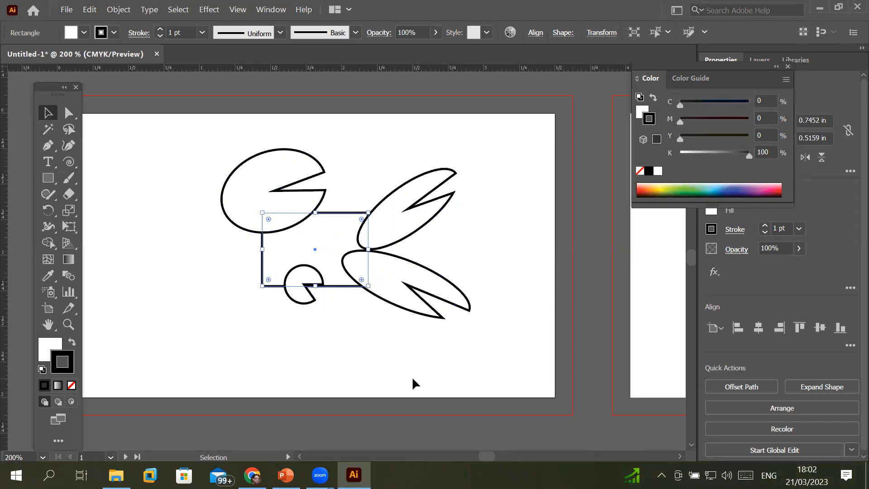
key("ctrl+7")
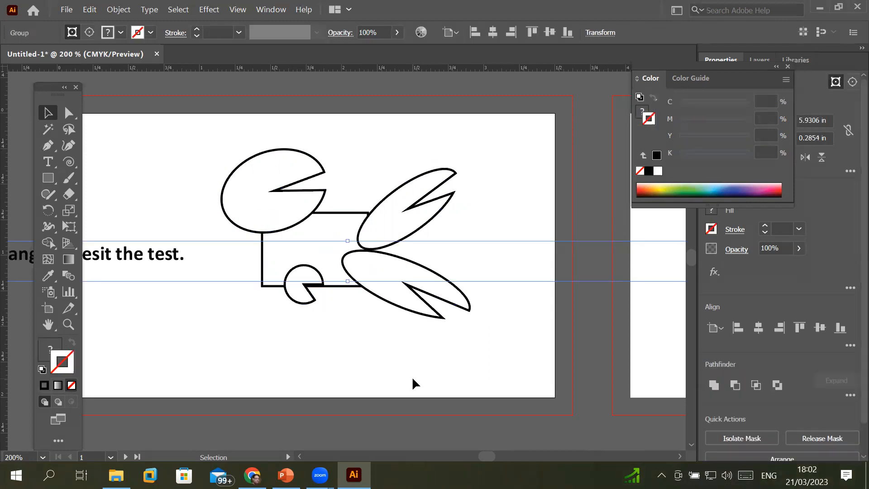
key("ctrl+z")
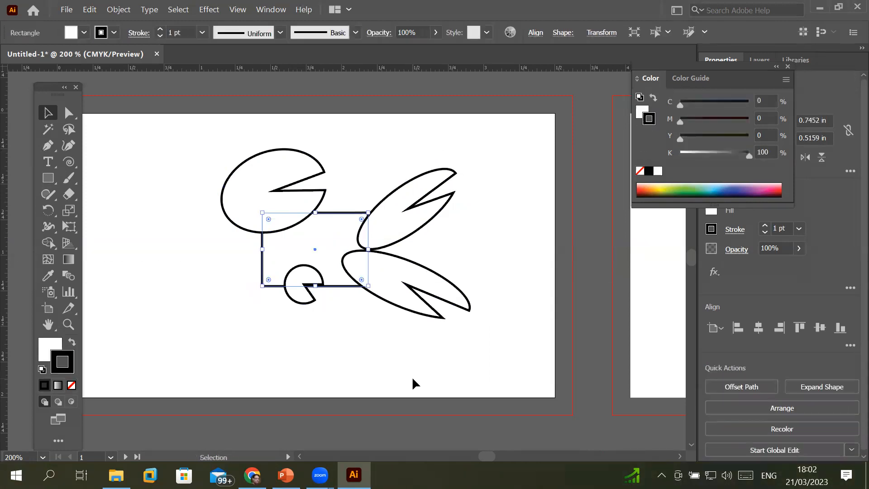
- Select the rectangle and its four pie-cut ellipses together and move them to the first artboard's upper-left corner
scroll(266, 210, "up", 1)
scroll(267, 209, "down", 1)
scroll(267, 209, "down", 2)
left_click(284, 180)
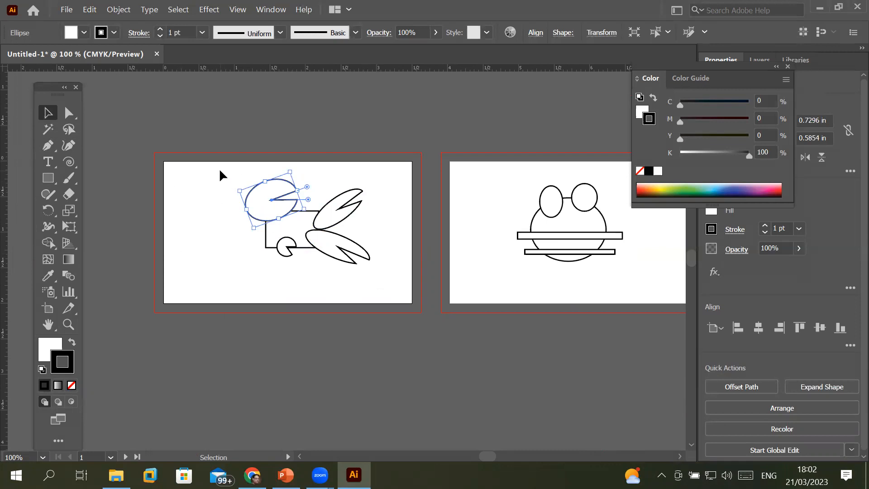
mouse_move(223, 167)
left_mouse_down()
mouse_move(224, 229)
mouse_move(387, 276)
mouse_move(330, 246)
mouse_move(287, 239)
left_mouse_up()
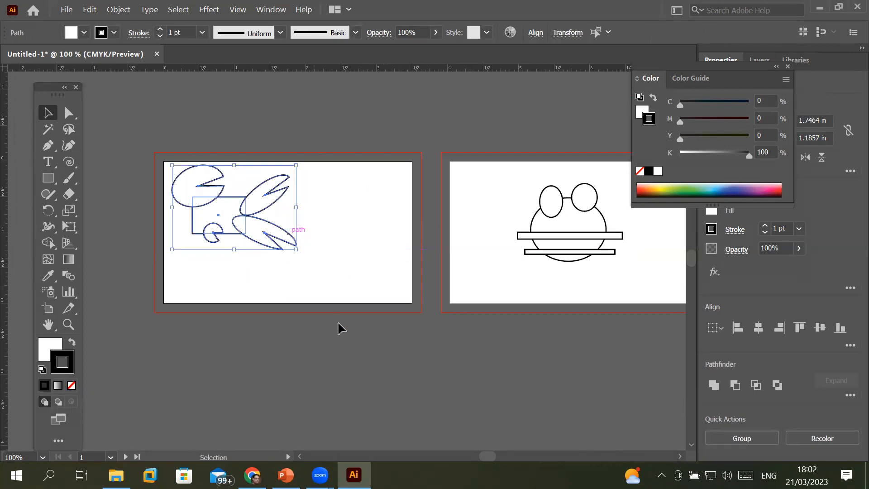
left_click(348, 272)
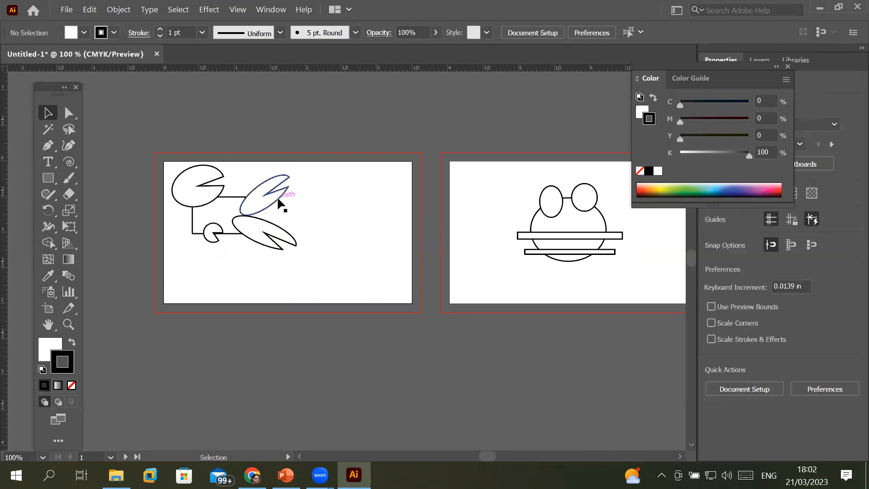
- Select only the four pie-cut ellipses and move them away from the rectangle to the artboard's right half
left_click(277, 196)
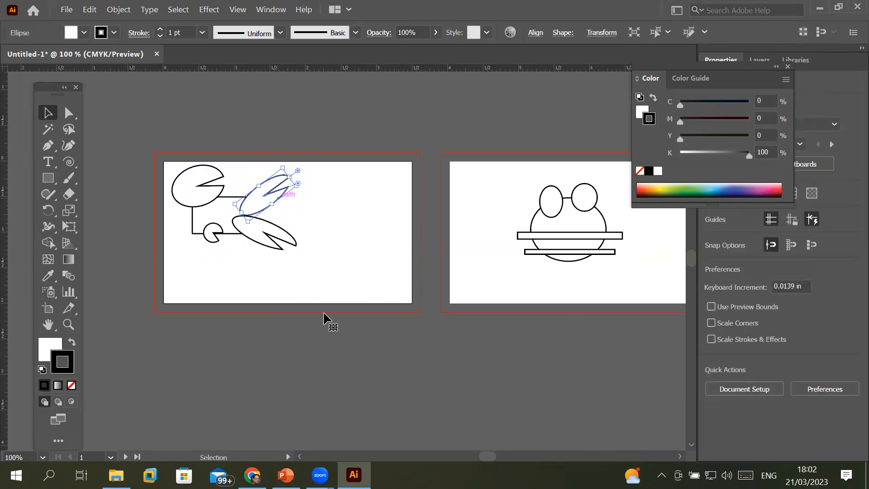
left_click(295, 241)
left_click(285, 194, "shift")
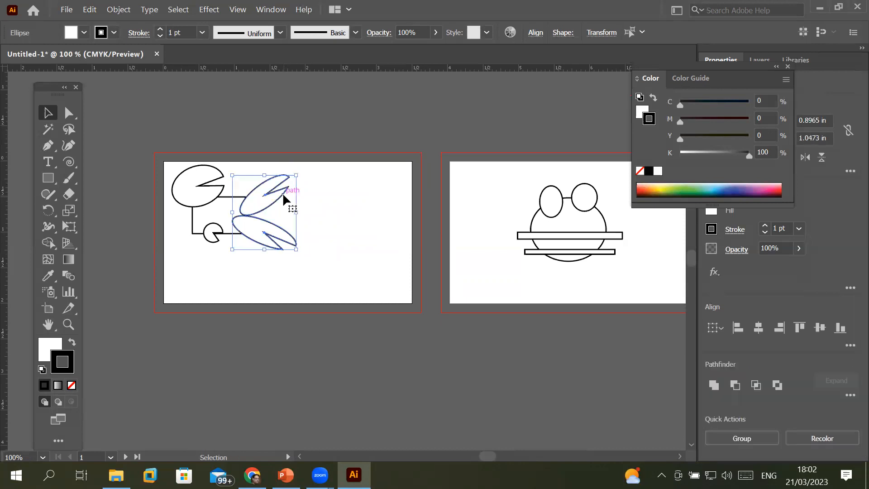
left_click(202, 165, "shift")
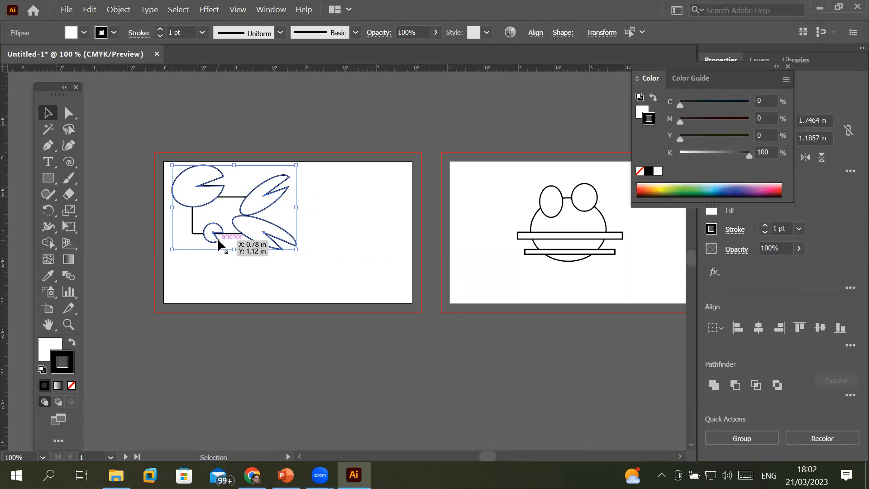
left_click_drag(217, 237, 325, 254)
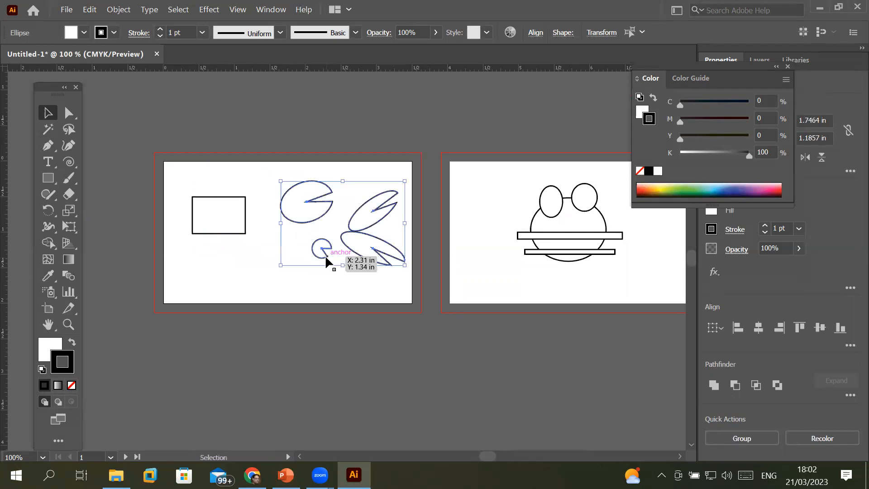
- Scale the four selected ellipses to about 1.43 by 0.72 in overall and rotate them clockwise as one set
left_click_drag(280, 265, 303, 210)
left_click_drag(406, 182, 398, 220)
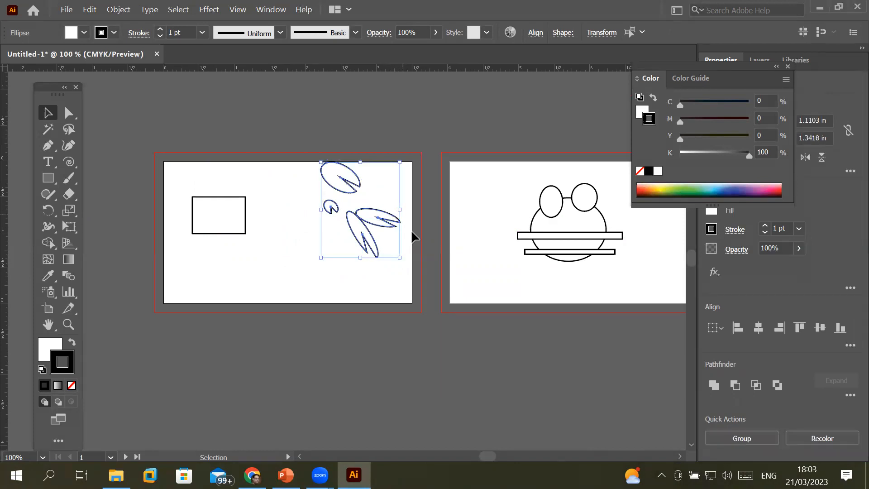
left_click(391, 273)
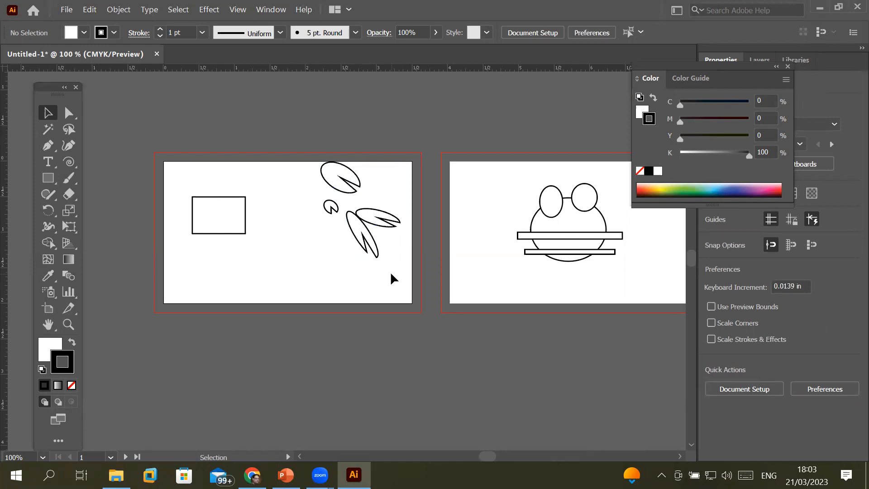
- Undo the rotation, scaling and both moves of the shapes on the first artboard
key("ctrl")
key("ctrl+z")
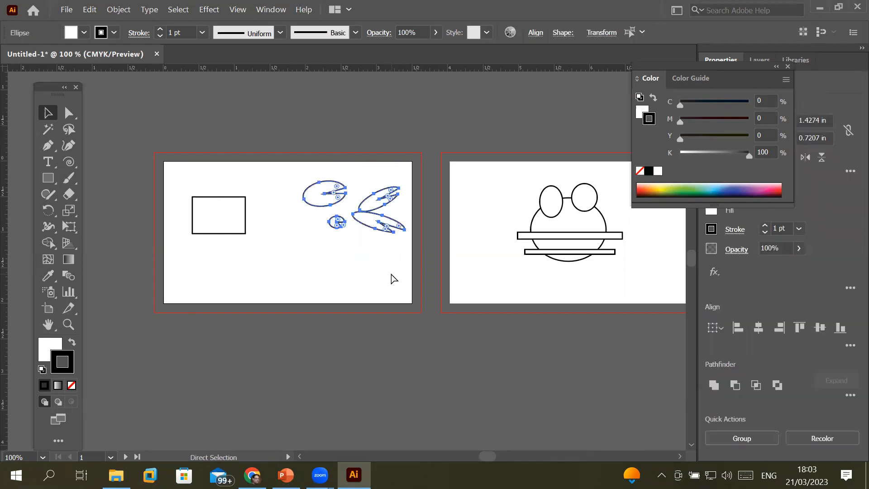
key("ctrl+z")
key("ctrl+z")
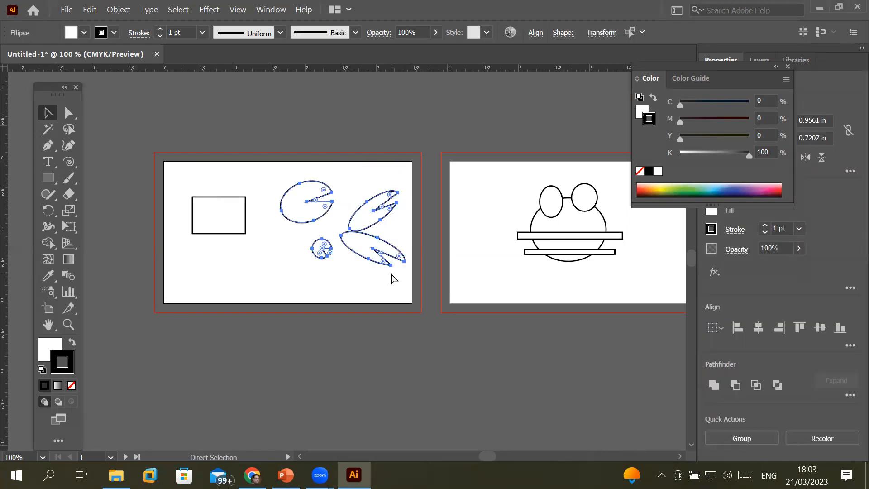
key("ctrl+z")
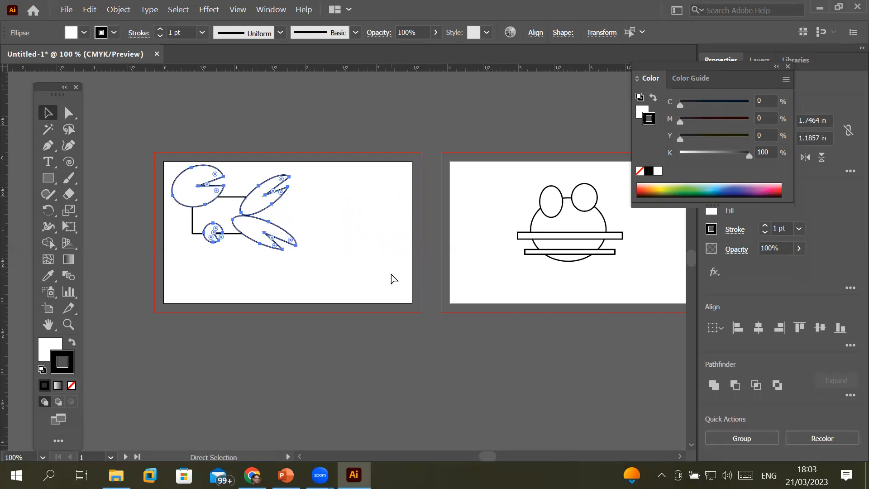
key("ctrl+z")
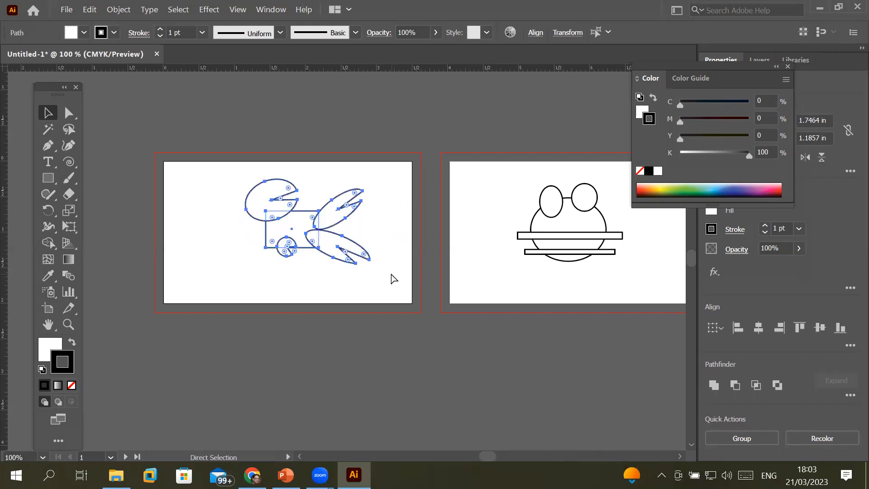
- Undo the pie cuts on all four ellipses around the rectangle
key("ctrl+z")
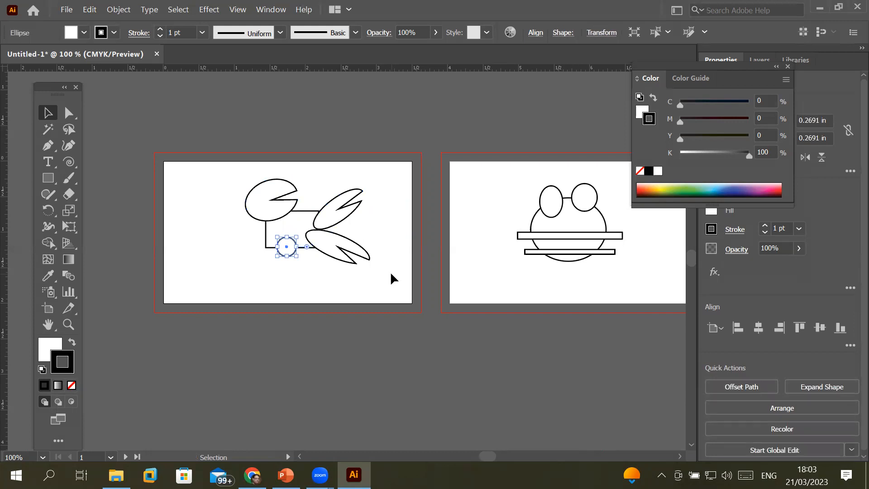
key("ctrl+z")
key("ctrl+z")
key("ctrl+z")
key("ctrl+z")
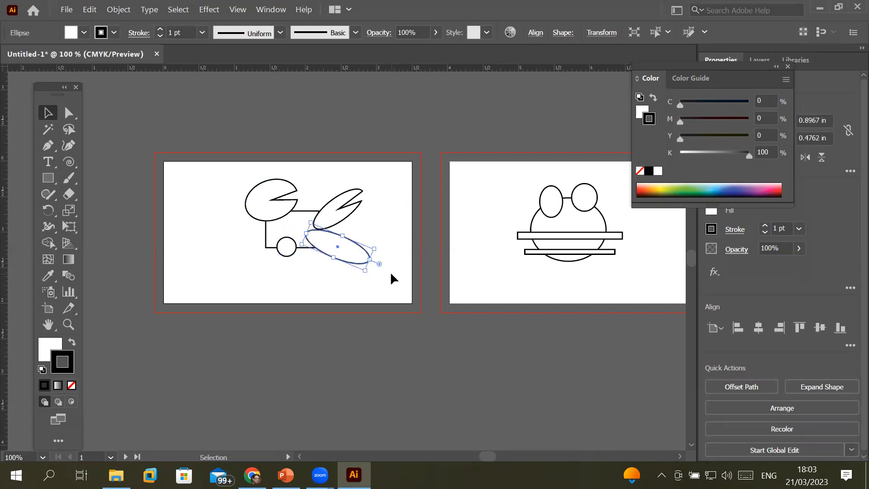
key("ctrl+z")
key("ctrl+z")
key("ctrl+z")
key("ctrl+z")
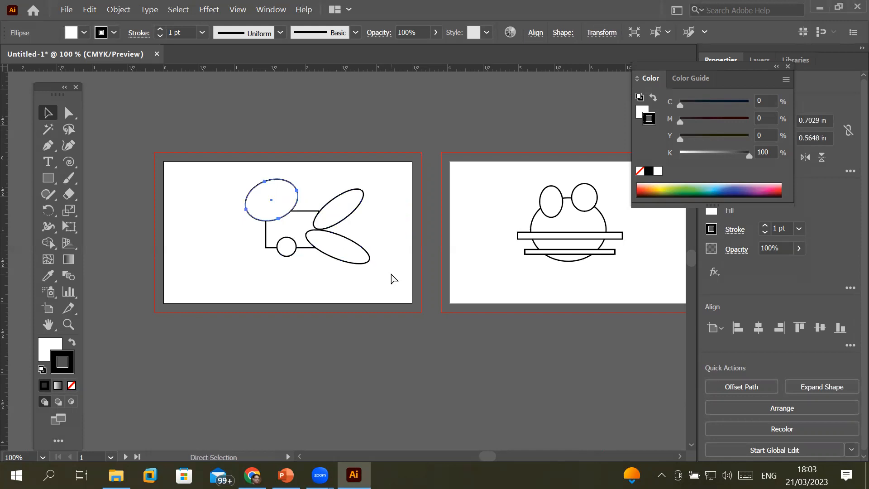
- Undo the reshaping and shifting of the two left-hand circles and the rotation of the lower wide ellipse
key("ctrl+z")
key("ctrl+z")
key("ctrl+z")
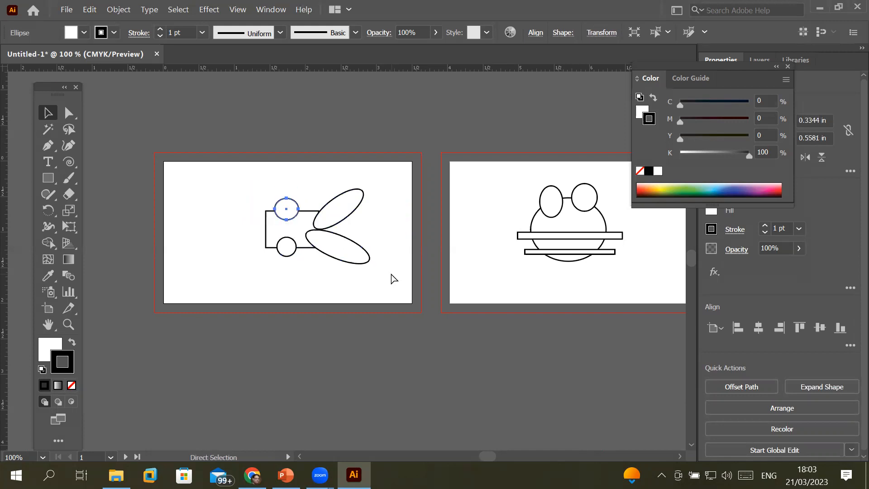
key("ctrl+z")
key("ctrl+z")
key("ctrl+z")
key("ctrl+z")
key("ctrl+z")
key("ctrl+z")
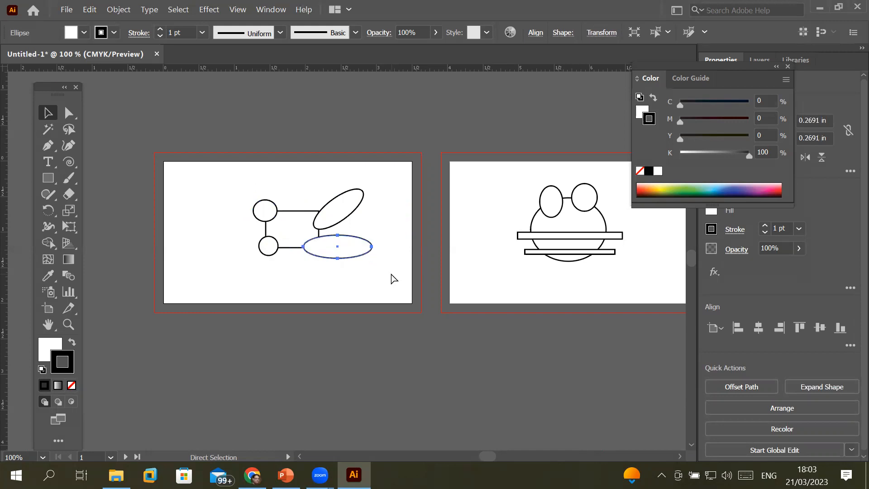
- Undo the remaining stretching and rotation of the right-hand ellipses and the lower thin rectangle on the second artboard
key("ctrl+z")
key("ctrl+z")
key("ctrl+z")
key("ctrl+z")
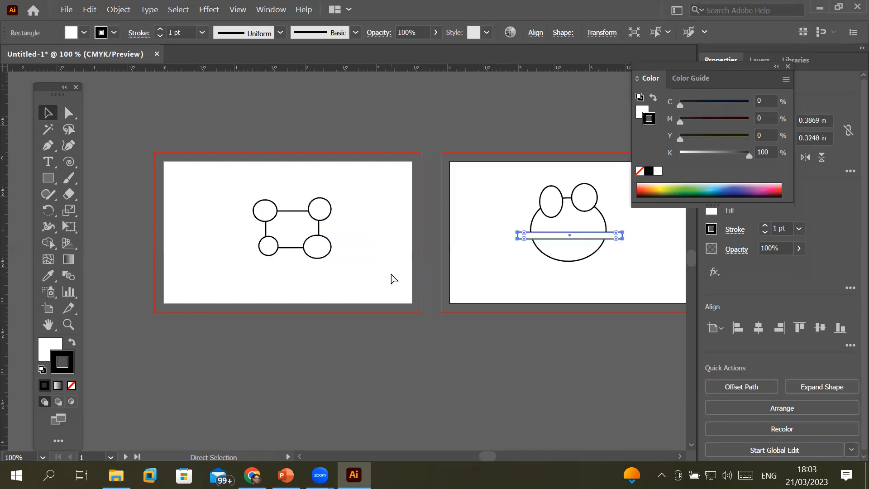
- Undo the earlier drawing operations until only the first artboard's rectangle and the second artboard's large ellipse remain
key("ctrl+z")
key("ctrl+z")
key("ctrl+z")
key("ctrl+z")
key("ctrl+z")
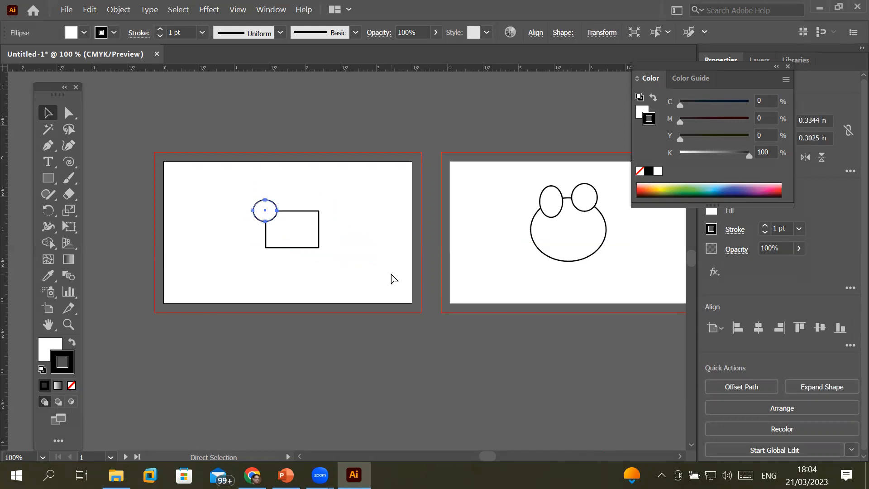
key("ctrl+z")
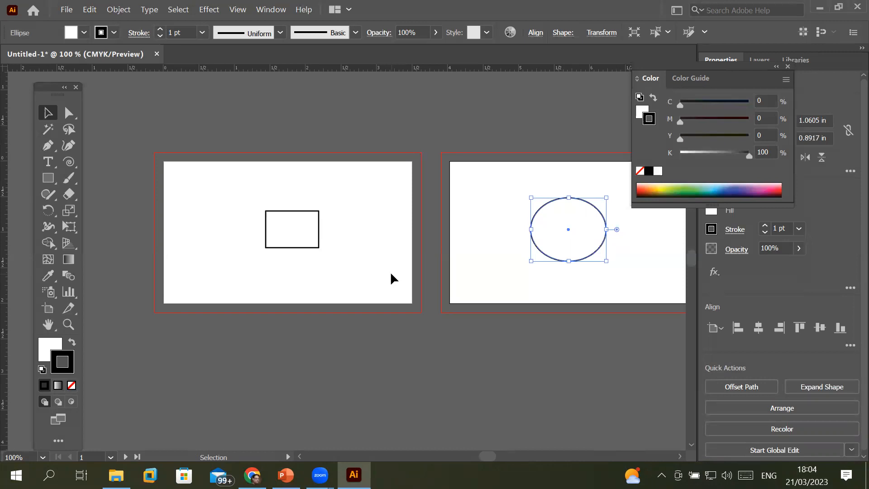
- Toggle Zoom with Mouse Wheel off and on in the General preferences and dismiss the dialog without saving
left_click(89, 10)
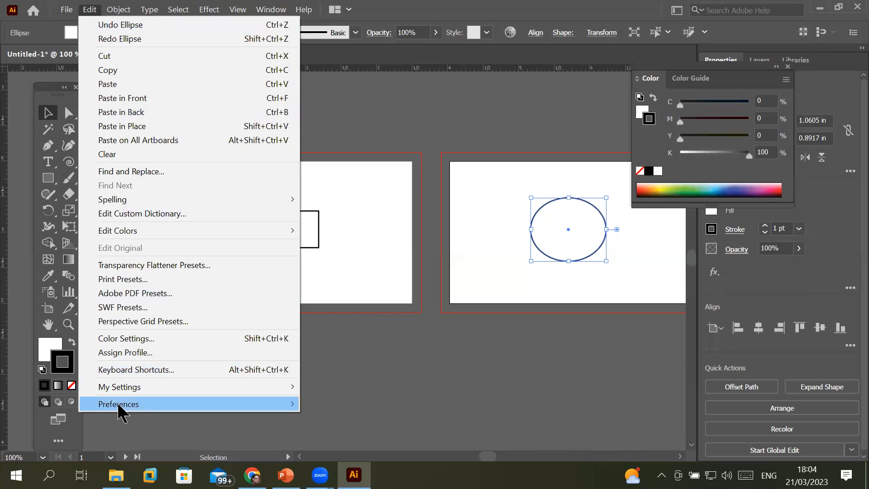
mouse_move(121, 412)
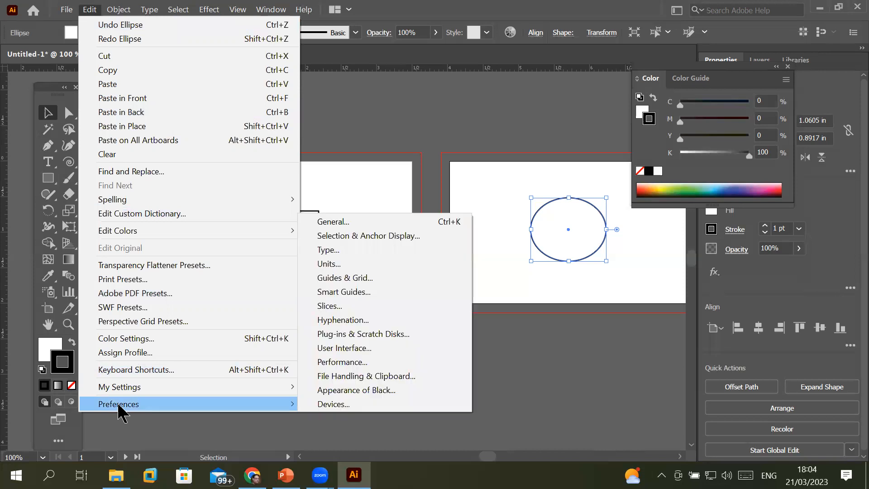
left_click(364, 220)
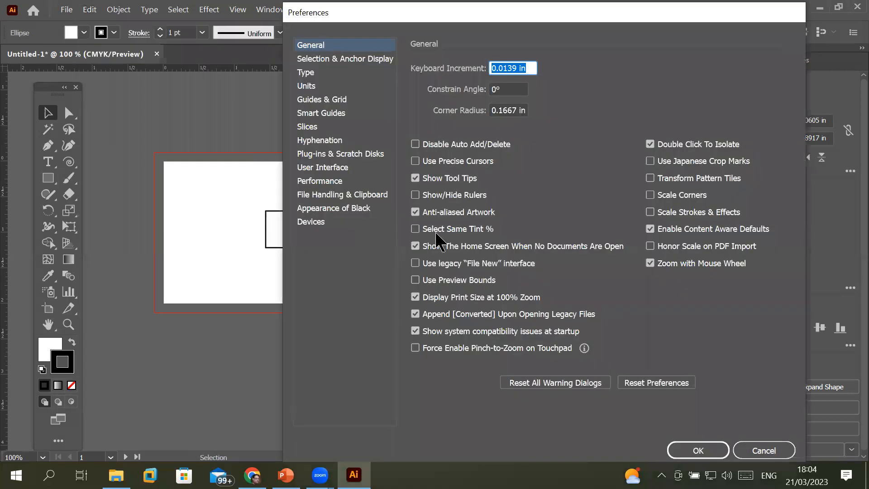
left_click(650, 263)
left_click(657, 267)
left_click(656, 266)
left_click(657, 267)
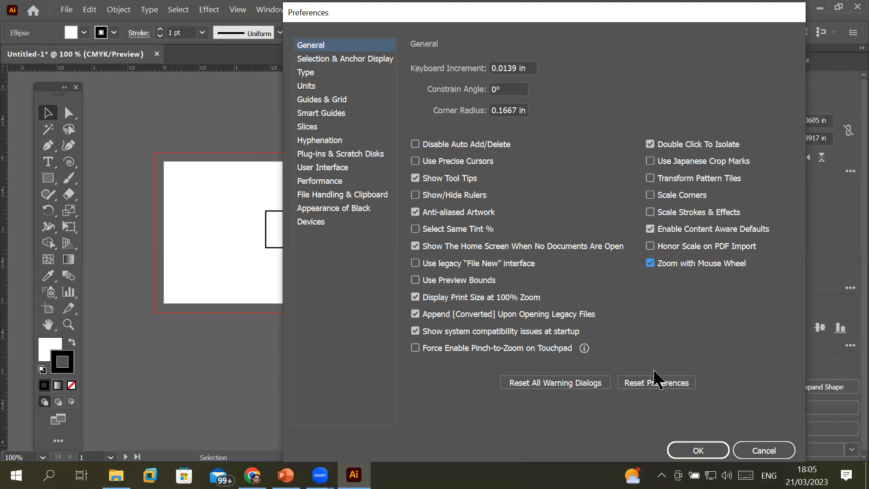
left_click(765, 451)
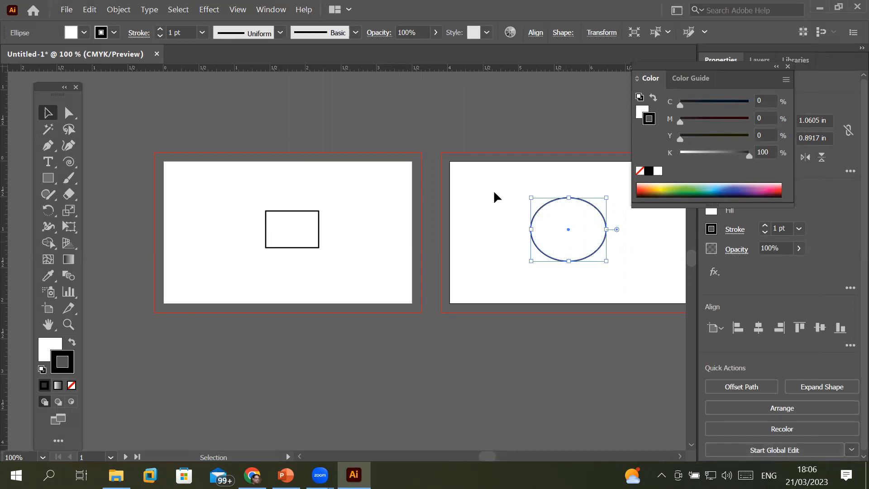
- Set Undo Counts to 50 in the Performance preferences and accept the change
left_click(85, 10)
mouse_move(208, 404)
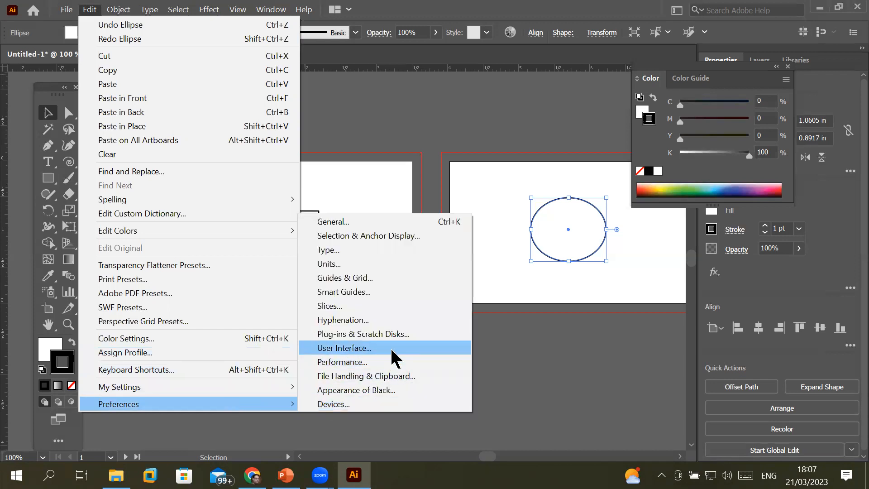
left_click(379, 362)
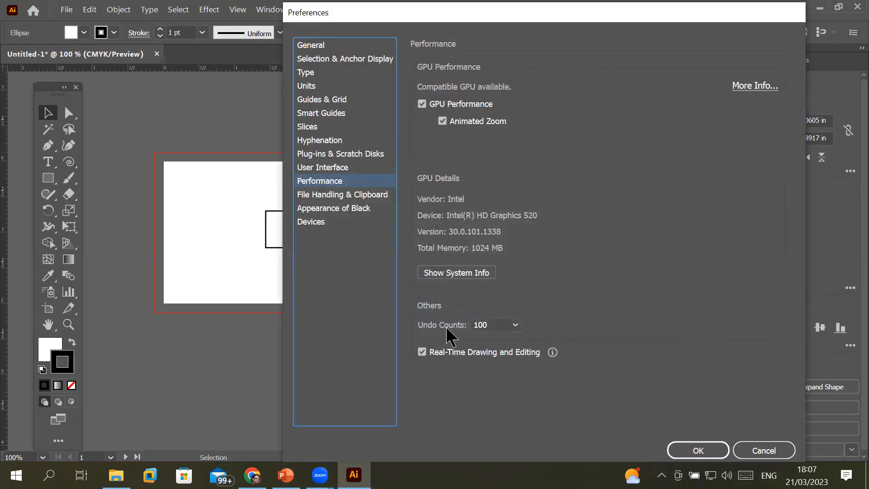
left_click(515, 326)
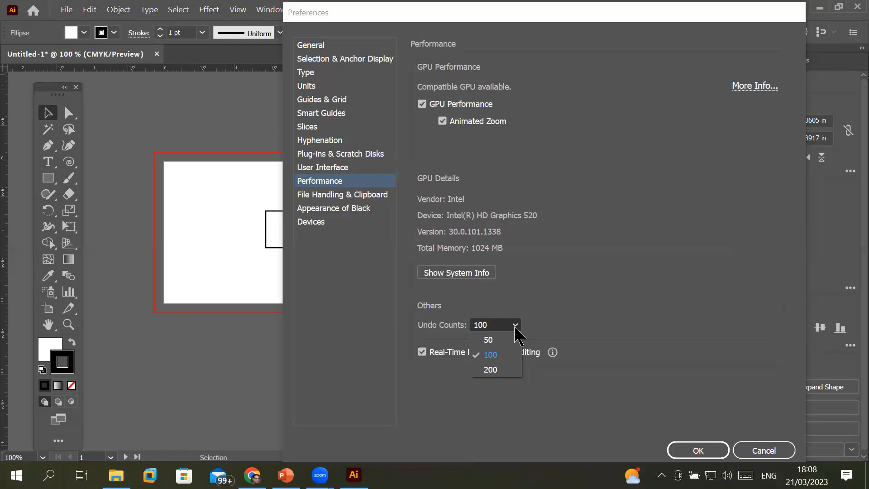
left_click(498, 342)
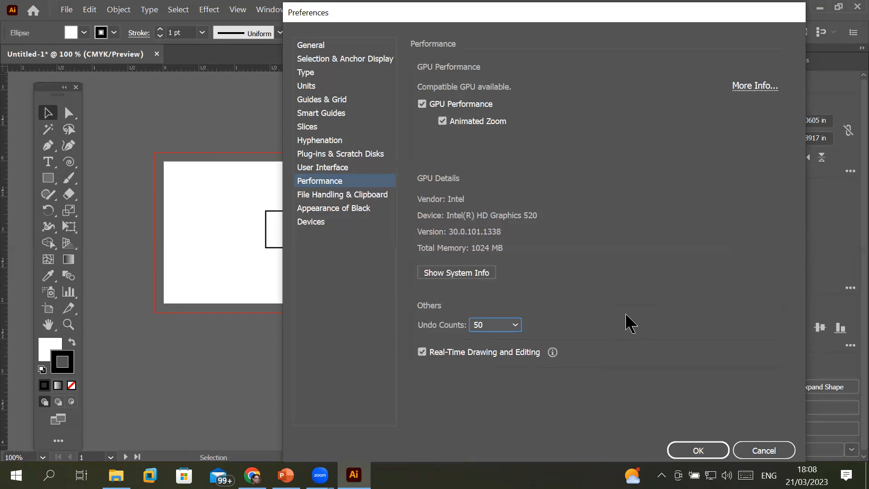
left_click(516, 333)
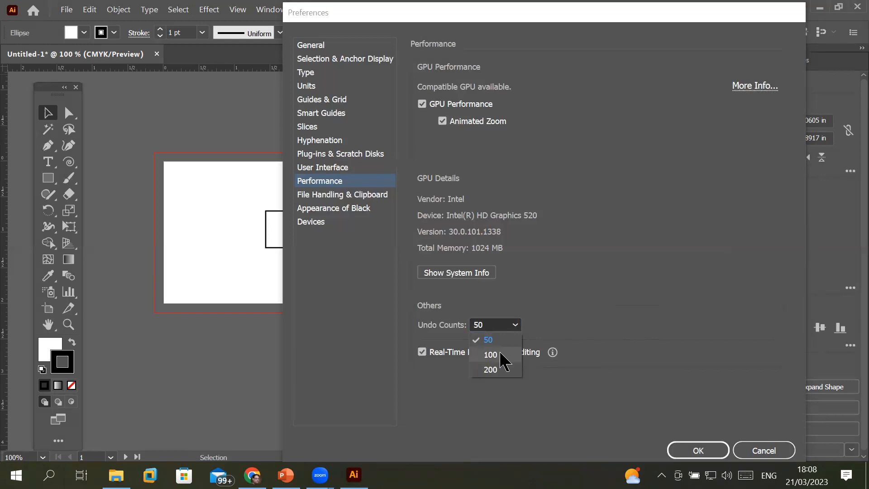
left_click(616, 305)
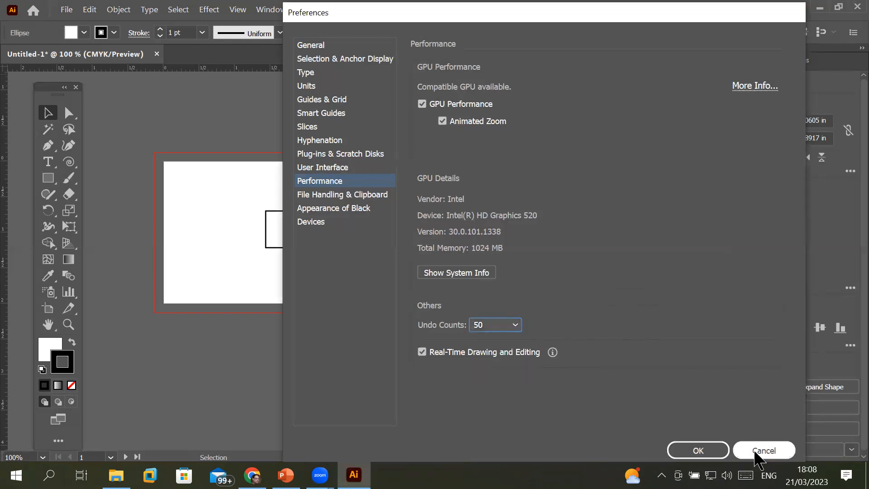
left_click(703, 450)
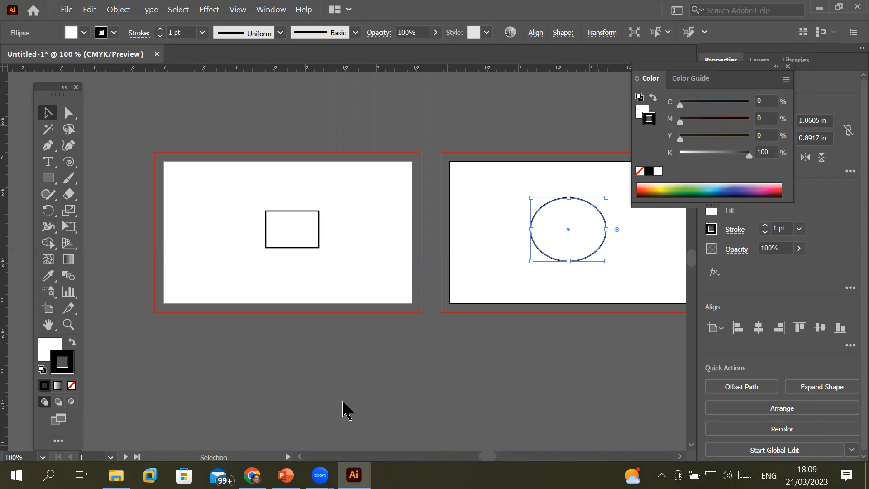
- Draw three nested rectangles around the first artboard's rectangle, about 1.41 × 0.96 in, 1.94 × 1.40 in and 2.52 × 1.74 in
left_click(67, 326)
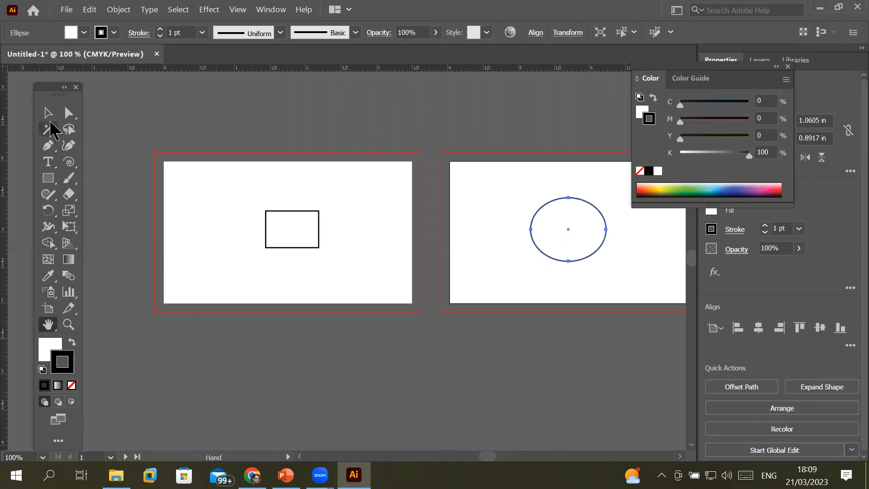
left_click(50, 118)
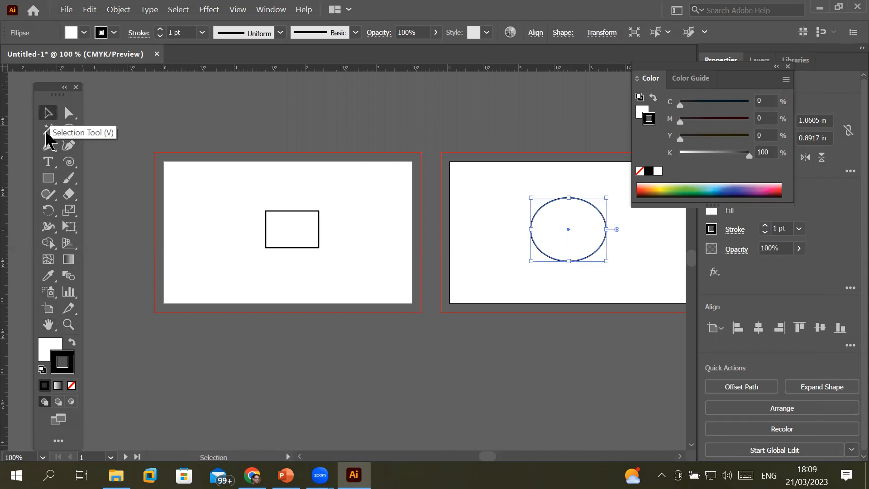
left_click(50, 180)
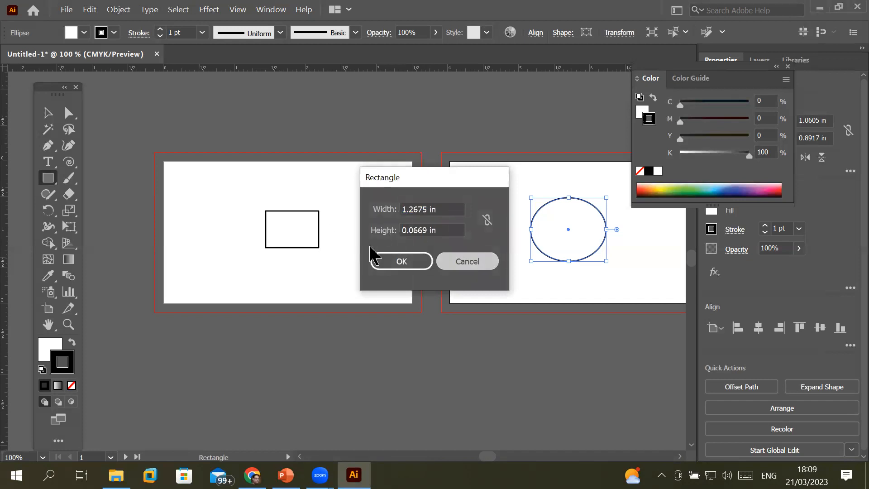
key("Escape")
left_click_drag(247, 200, 348, 267)
left_click_drag(231, 185, 372, 287)
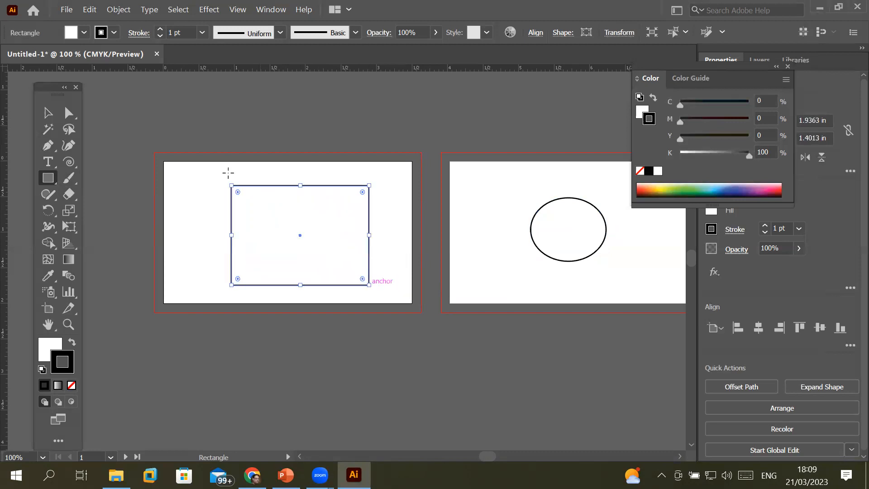
left_click_drag(208, 173, 387, 296)
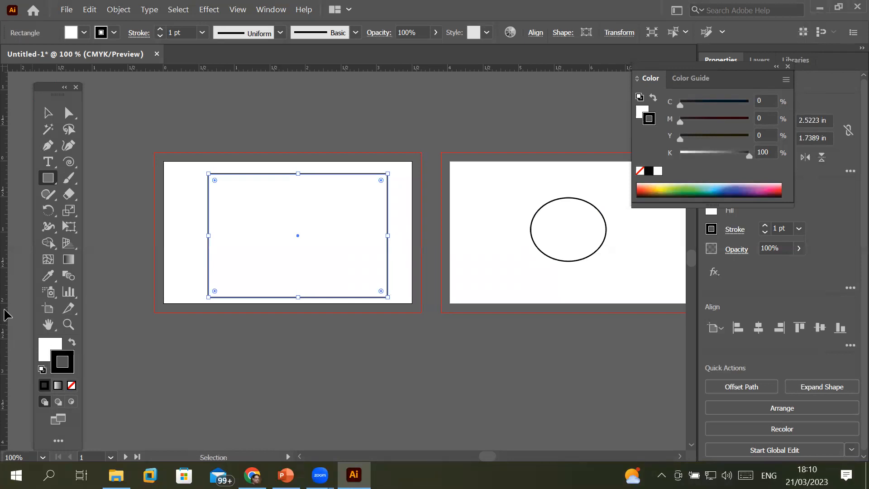
- Move the floating tool palette closer to the first artboard and set the outermost rectangle's fill to None
left_click_drag(64, 89, 119, 91)
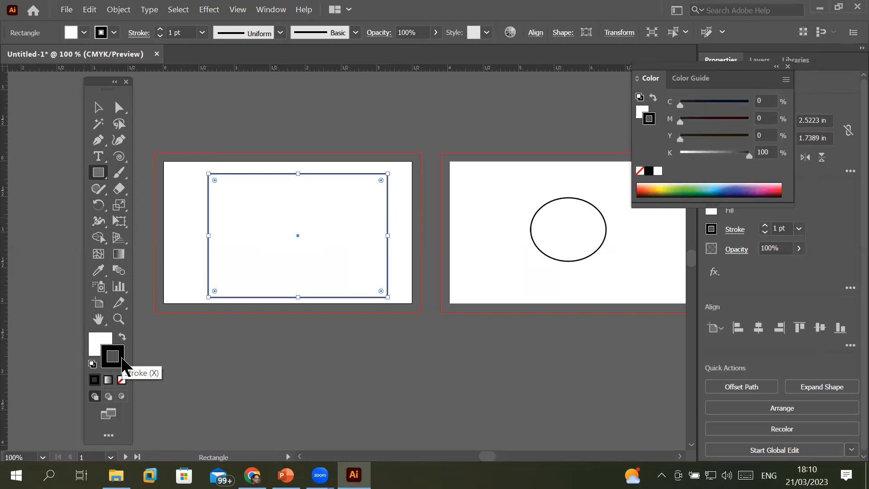
left_click(95, 336)
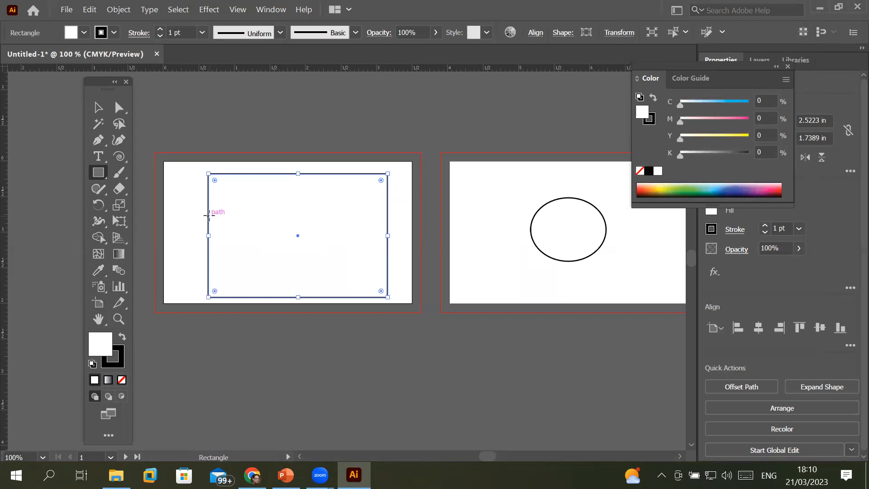
left_click(100, 33)
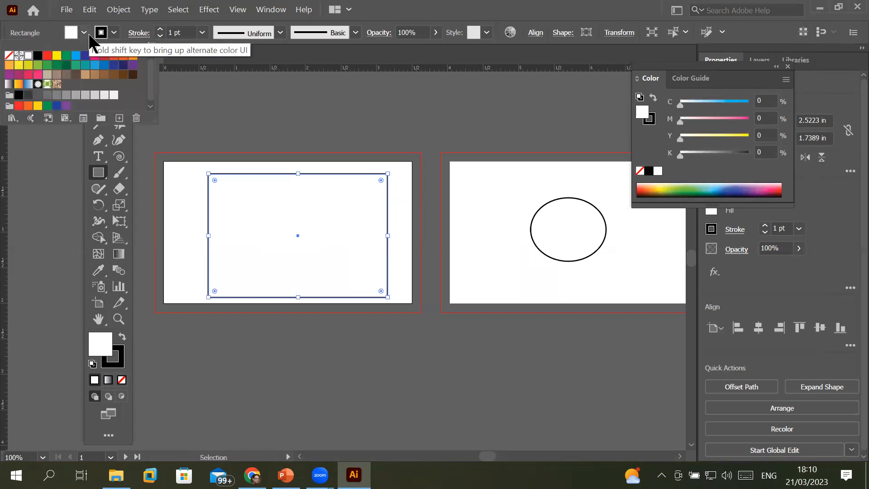
left_click(9, 56)
mouse_move(252, 475)
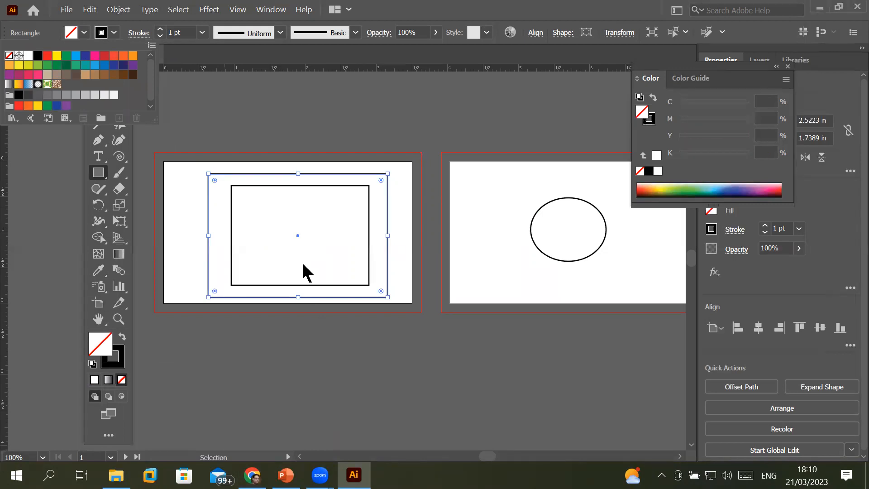
left_click(368, 232)
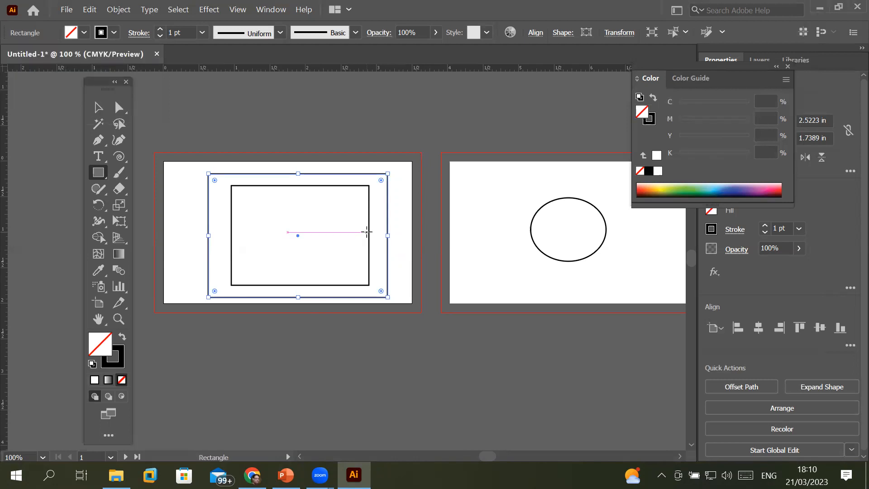
- Set the fill of the two middle nested rectangles to None, starting with the larger one
left_click(98, 107)
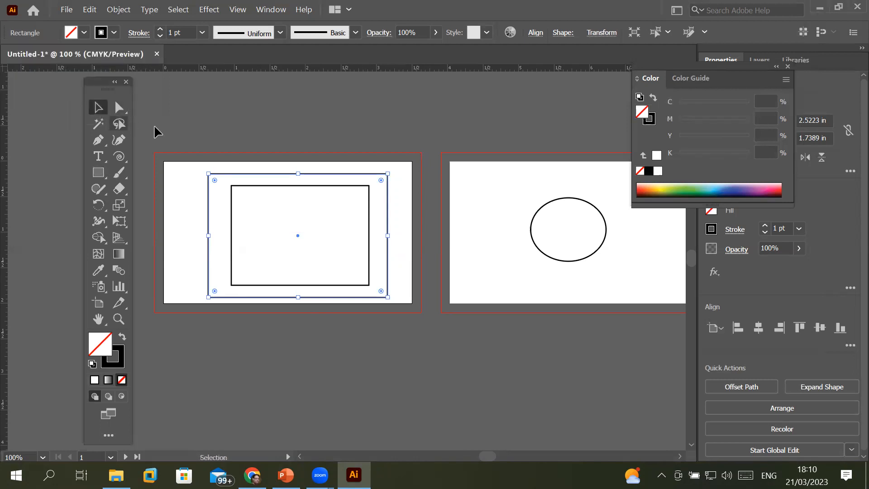
left_click(341, 184)
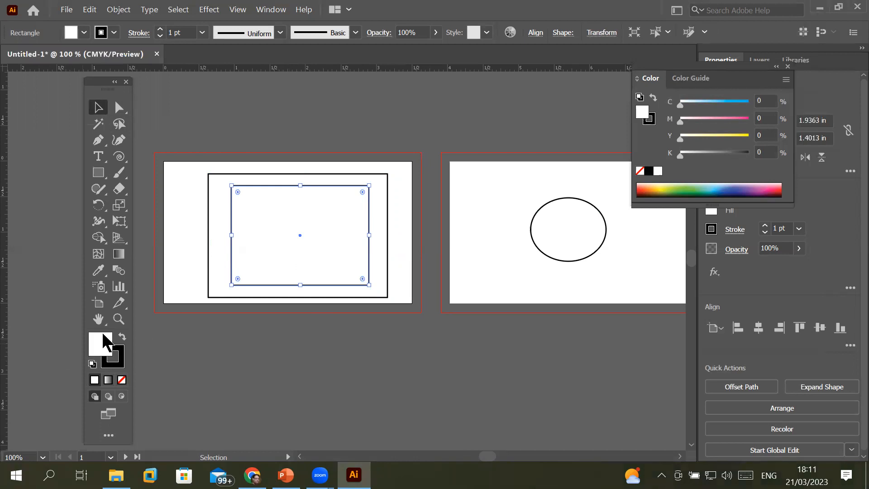
left_click(209, 259)
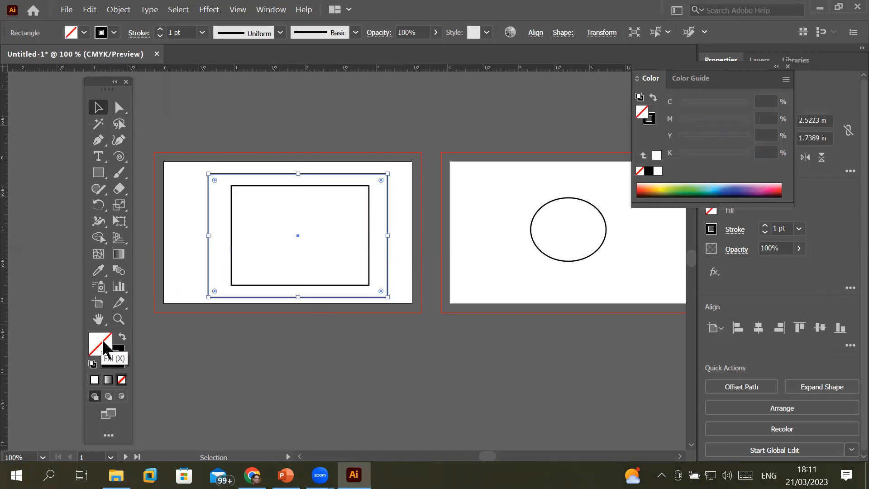
left_click(246, 286)
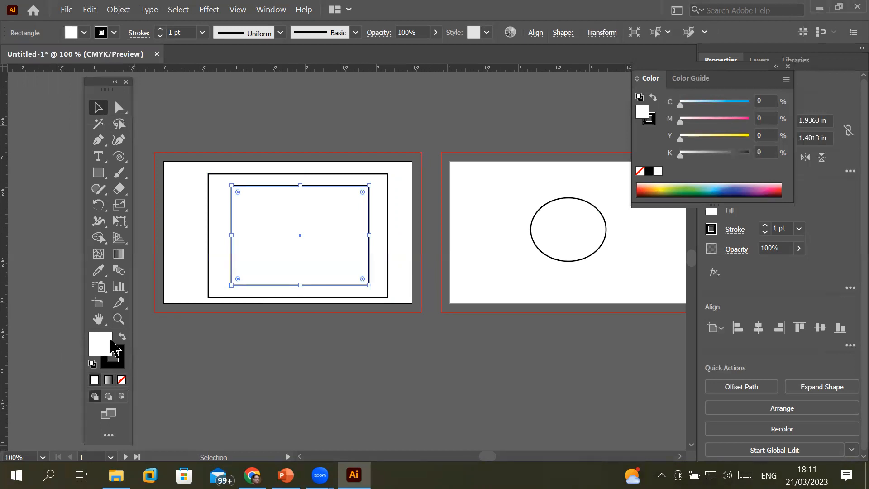
left_click(121, 380)
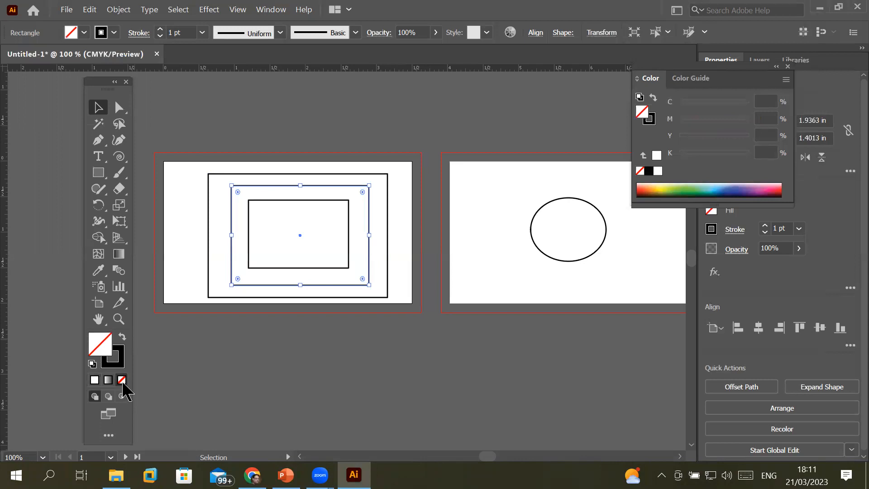
left_click(302, 200)
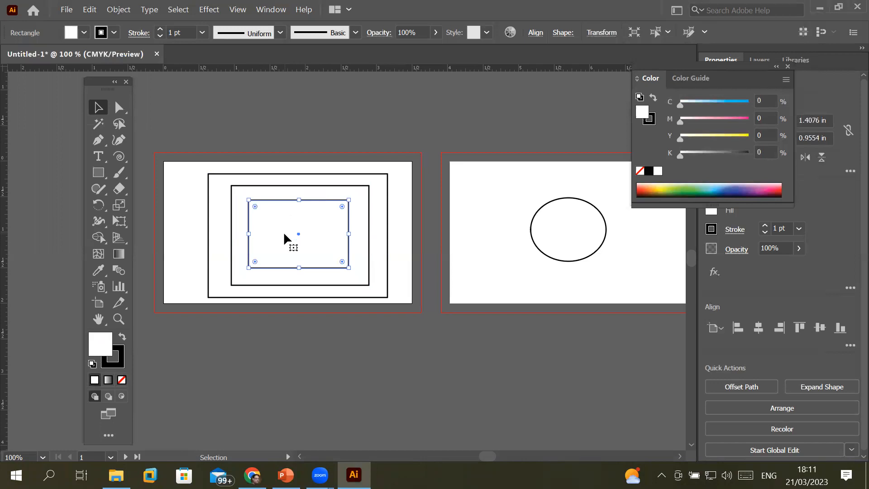
left_click(122, 380)
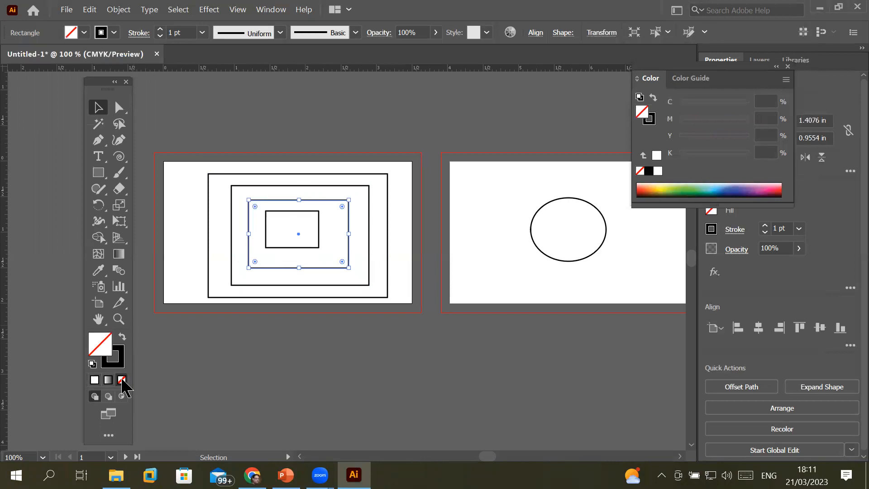
- Shift the innermost rectangle slightly toward the centre of the nested frames and recolour its stroke to cyan, C 100, M 0, Y 0, K 0
left_click(312, 216)
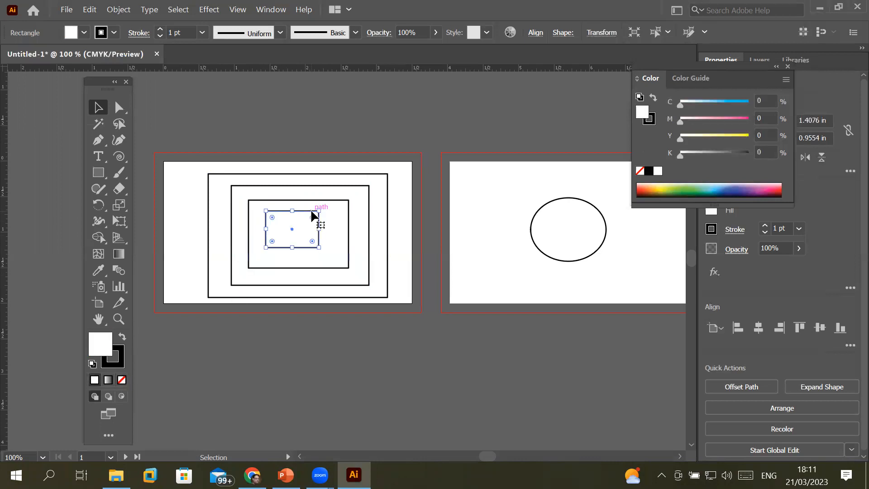
mouse_move(312, 216)
left_mouse_down()
mouse_move(342, 304)
mouse_move(333, 247)
mouse_move(325, 223)
mouse_move(350, 379)
mouse_move(331, 240)
mouse_move(317, 216)
left_mouse_up()
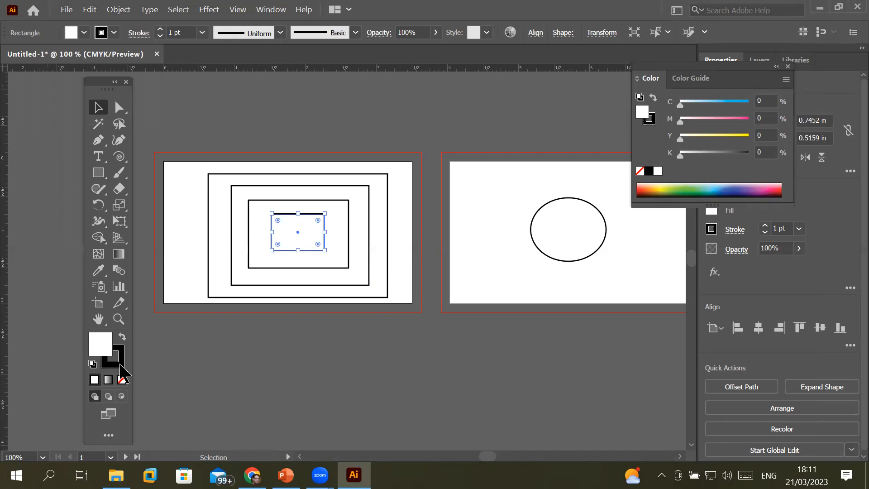
scroll(303, 212, "up", 3, "alt")
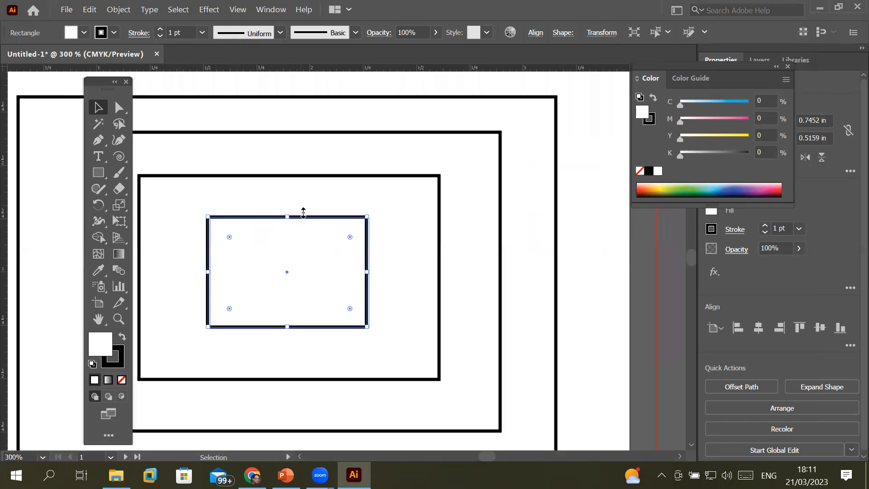
scroll(303, 212, "up", 4, "alt")
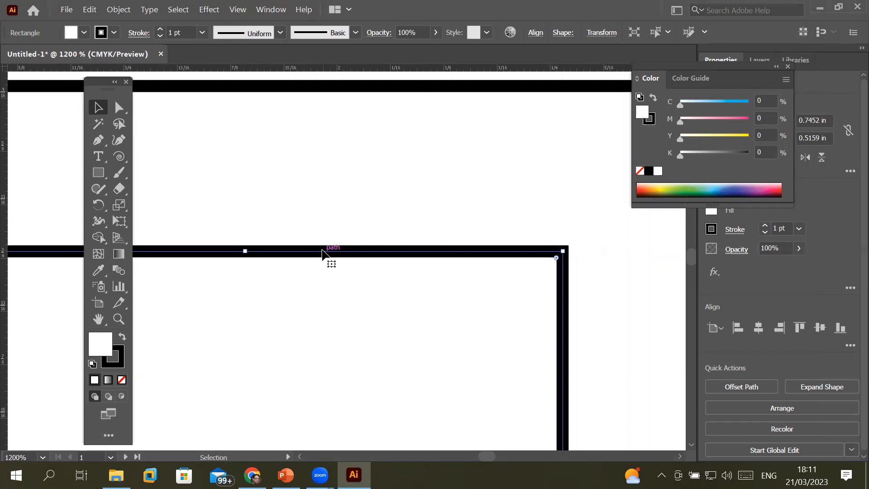
left_click(118, 357)
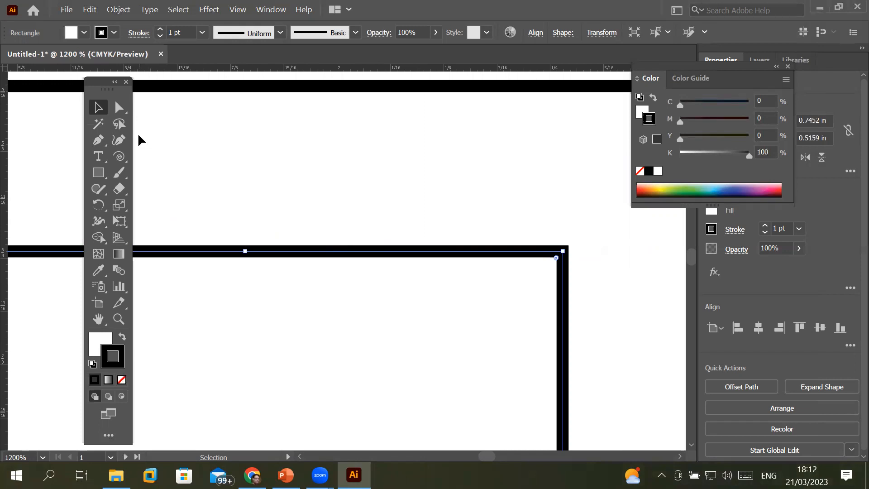
left_click(114, 34)
left_click(105, 57)
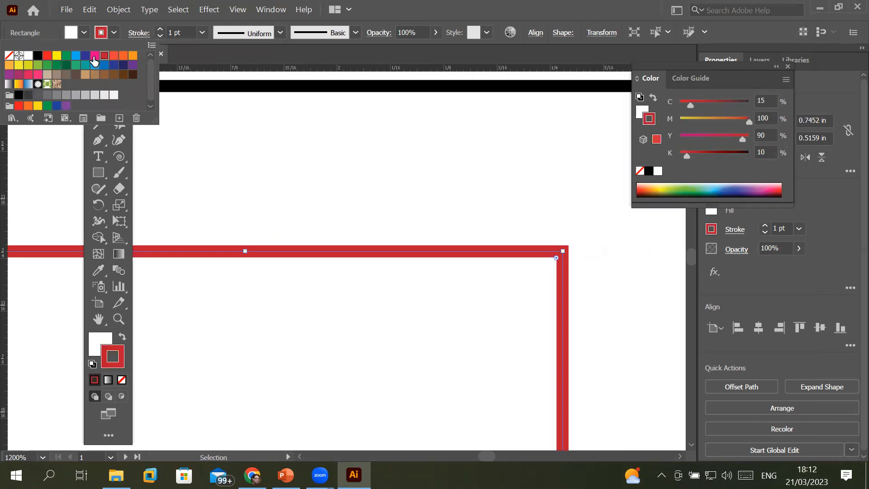
left_click(91, 58)
left_click(76, 57)
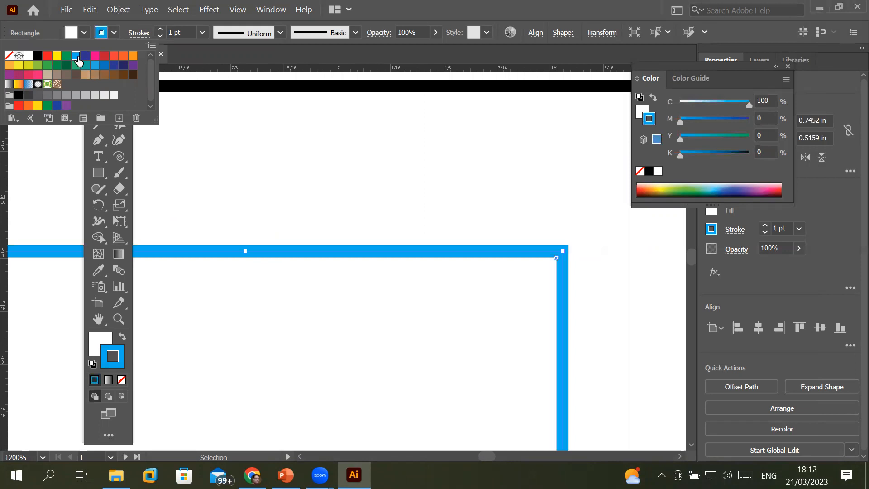
- Fill the innermost rectangle with the green swatch
left_click(84, 33)
left_click(85, 33)
left_click(66, 57)
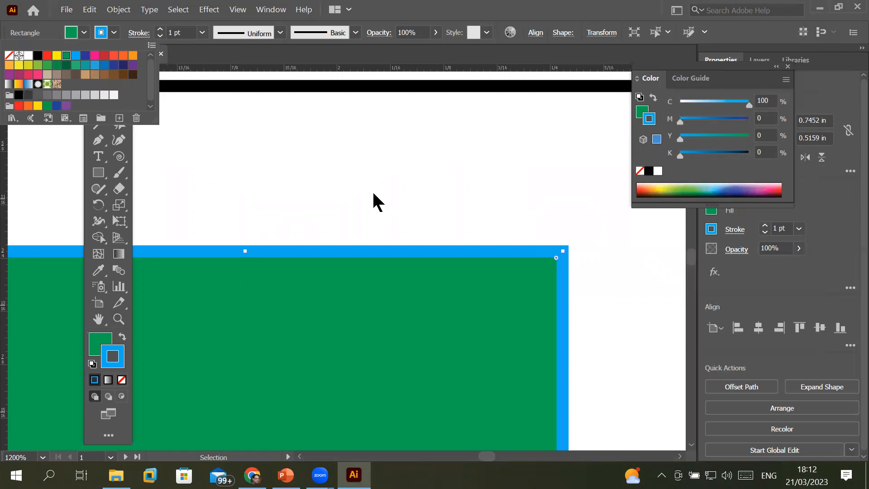
- Select the three unfilled black frames in turn to examine the fill and stroke settings of each
scroll(368, 201, "down", 4)
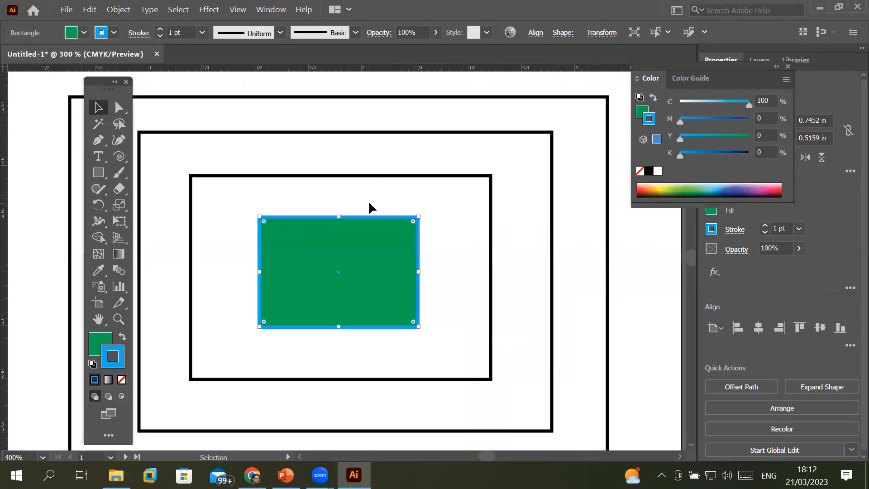
left_click(420, 176)
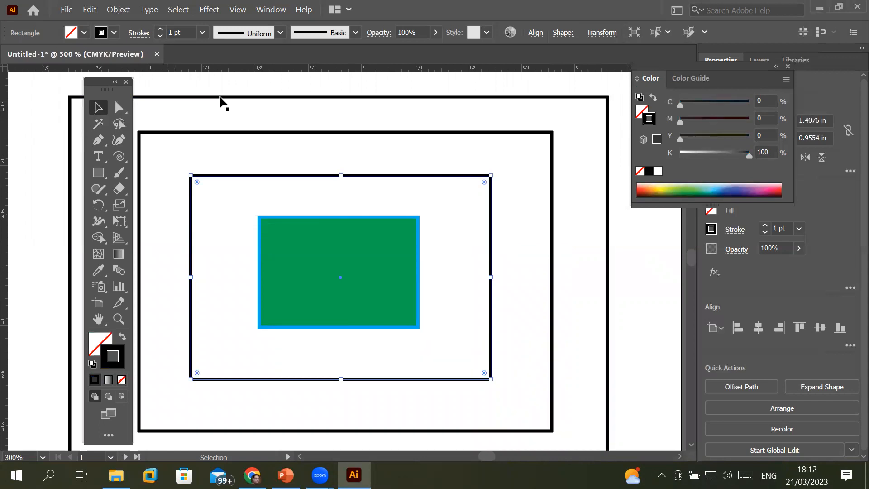
left_click(244, 136)
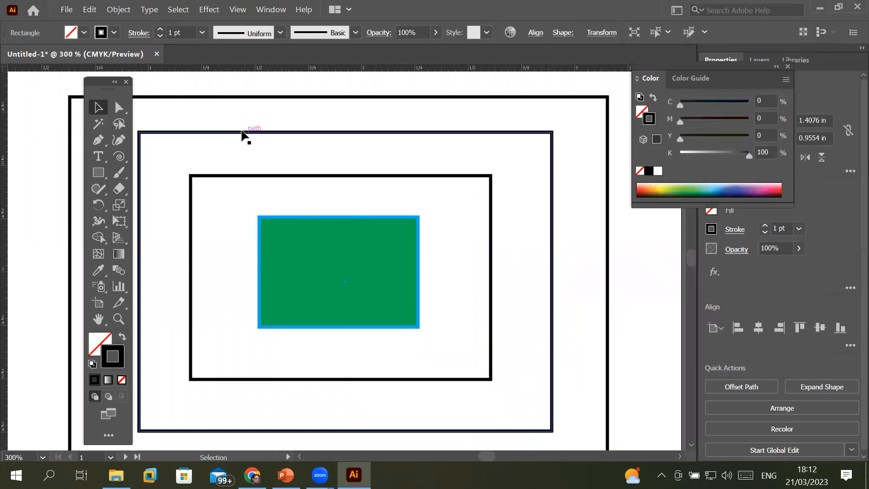
left_click(257, 97)
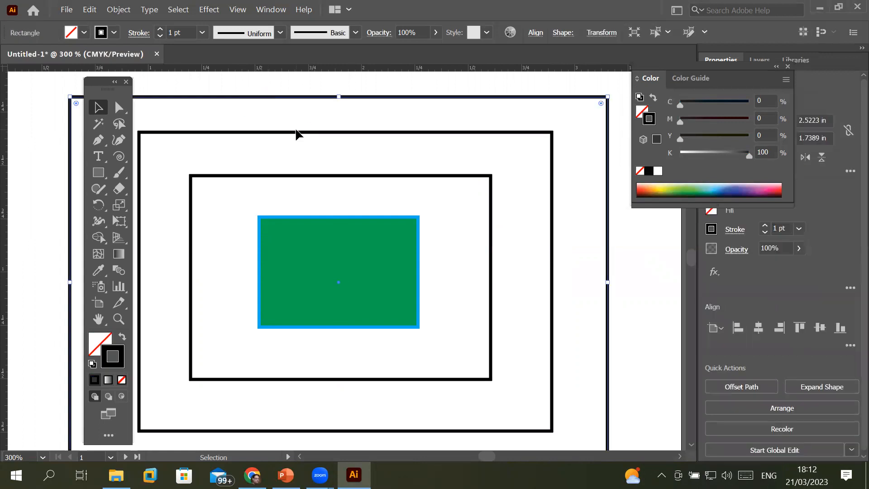
left_click(299, 154)
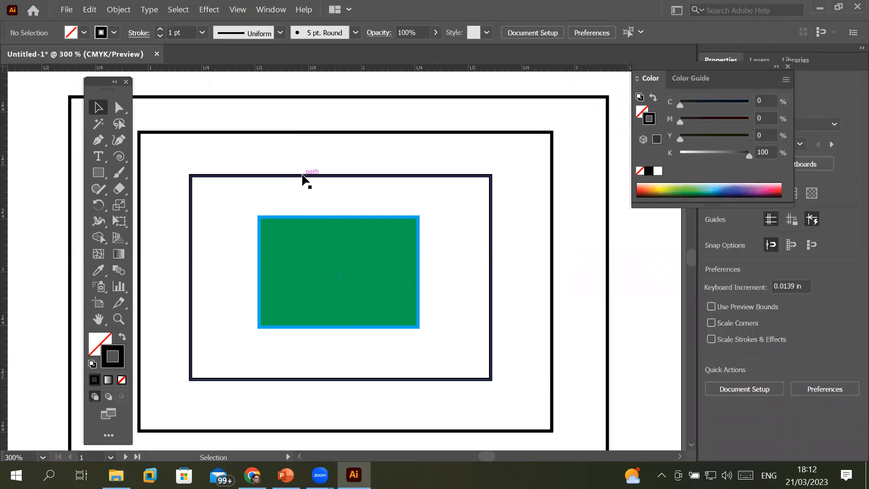
left_click(308, 176)
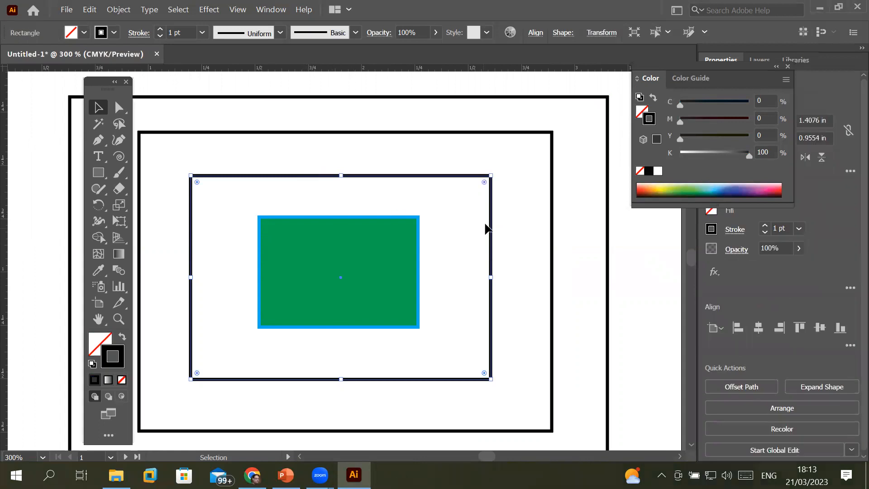
scroll(502, 173, "up", 3)
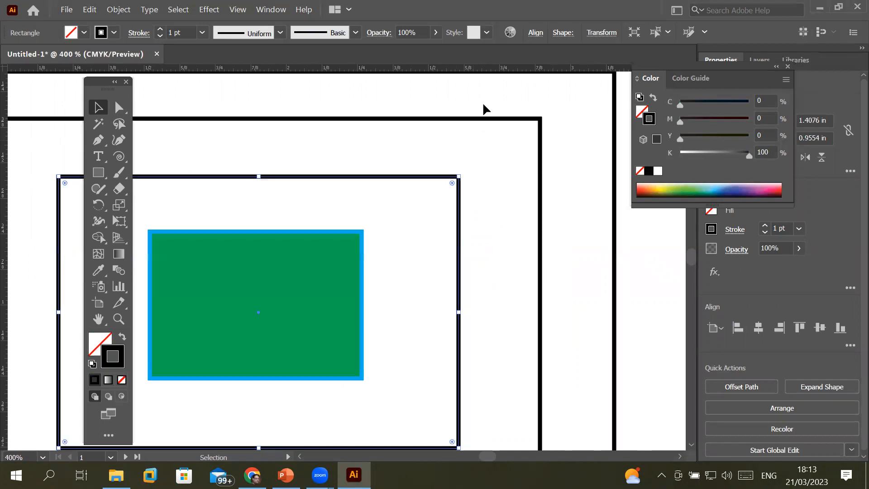
left_click(479, 120)
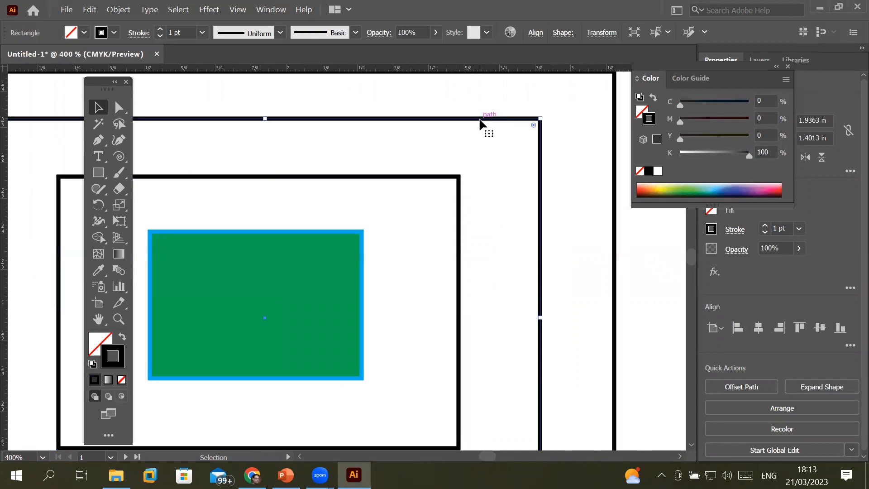
- Try red, yellow, green, cyan and blue swatches on the stroke of the frame around the green rectangle, settling on magenta, M 100
left_click(443, 177)
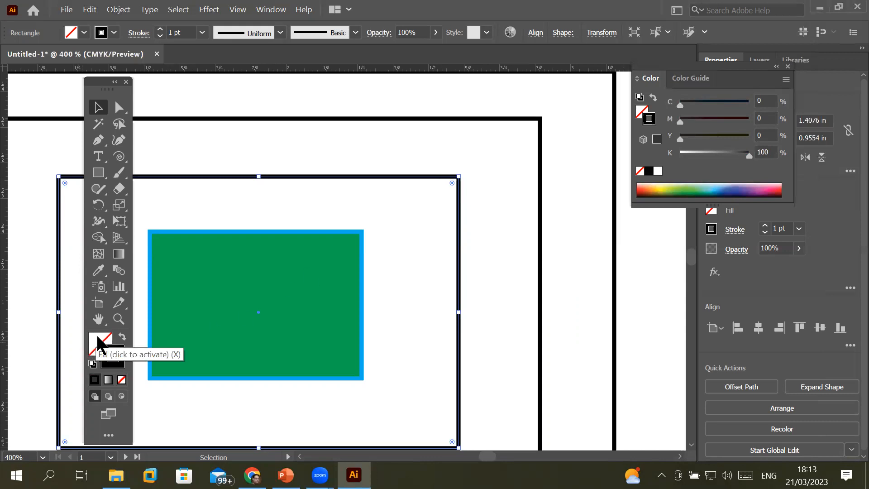
left_click(113, 361)
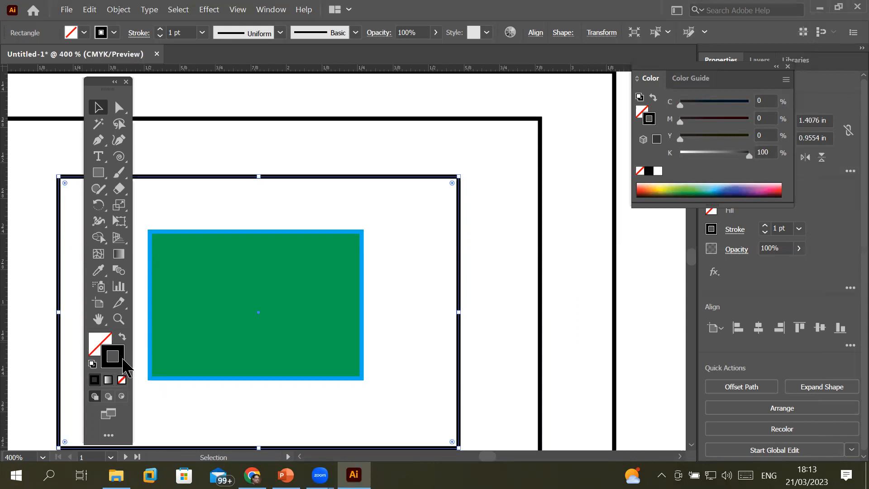
left_click(114, 32)
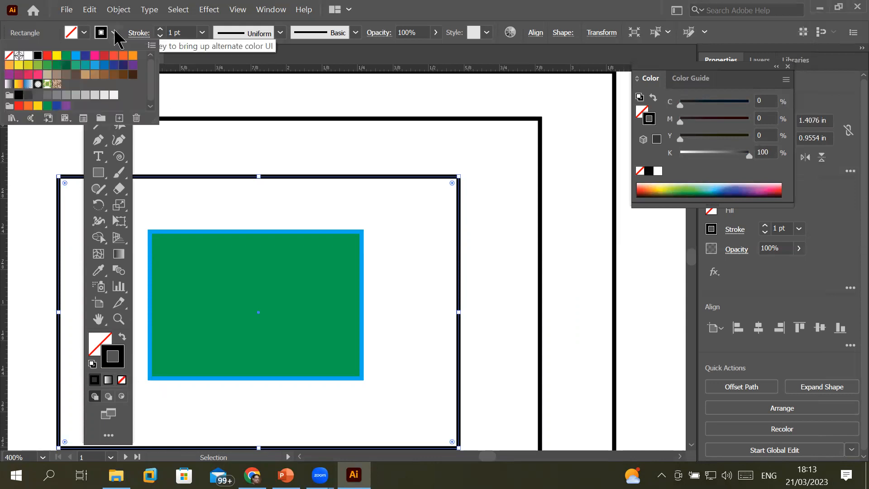
left_click(19, 75)
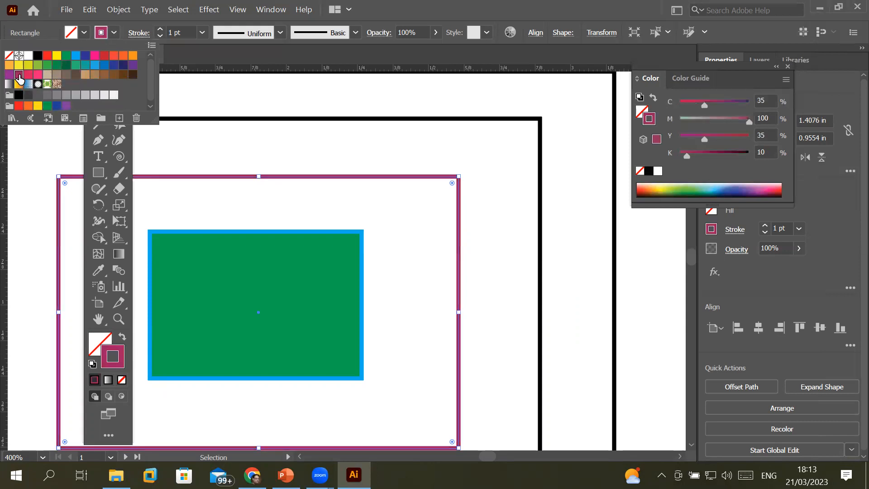
left_click(47, 55)
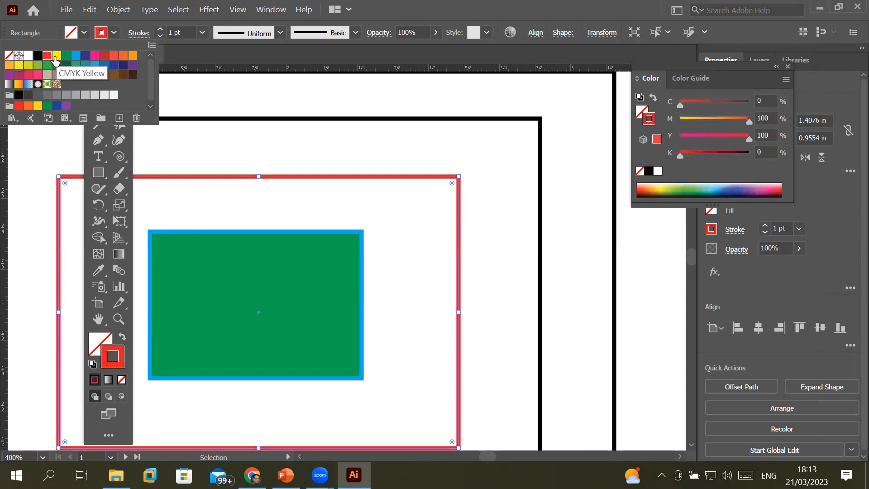
left_click(57, 60)
left_click(66, 57)
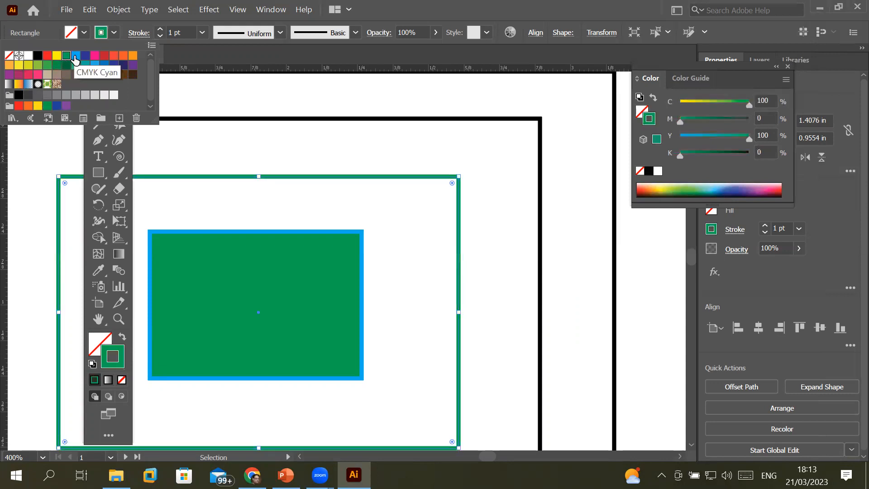
left_click(75, 56)
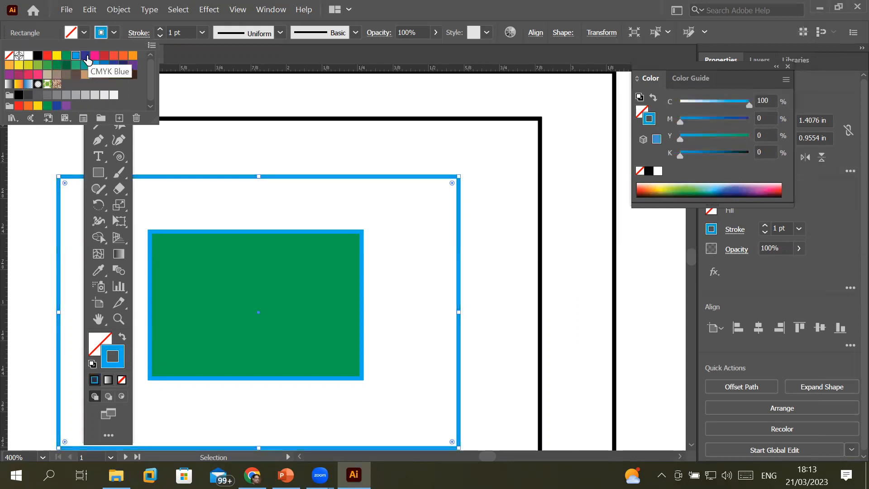
left_click(85, 57)
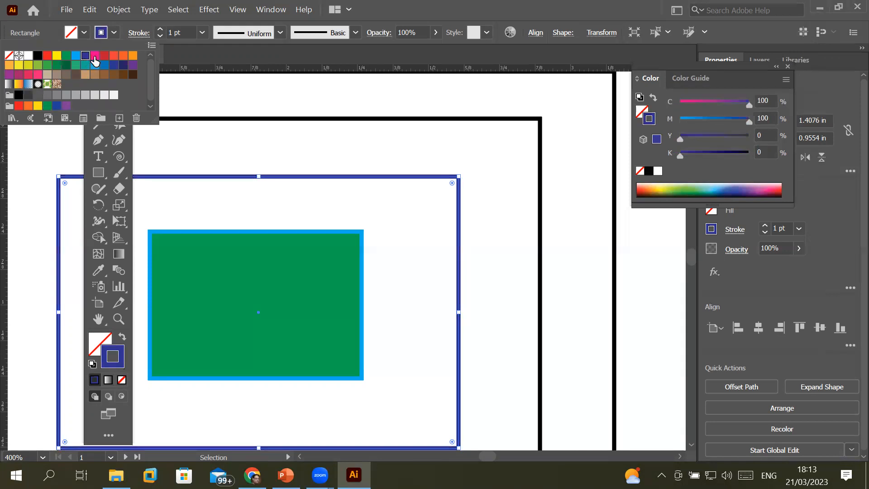
left_click(94, 56)
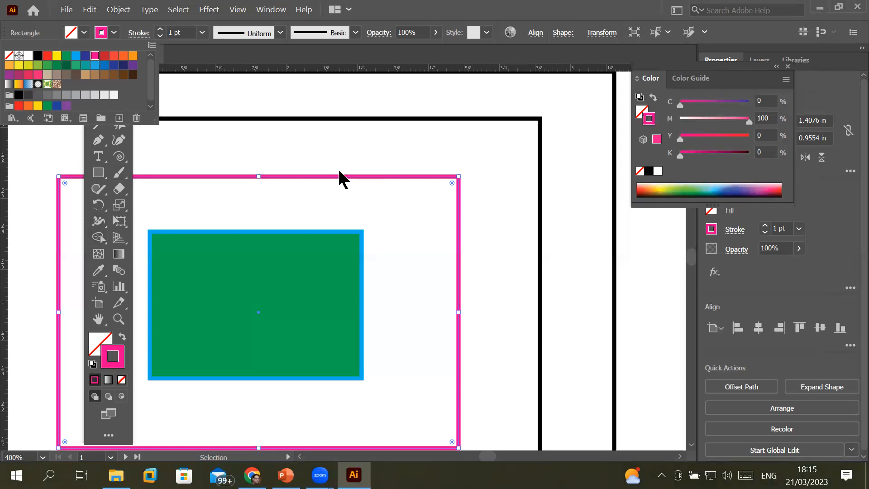
left_click(57, 57)
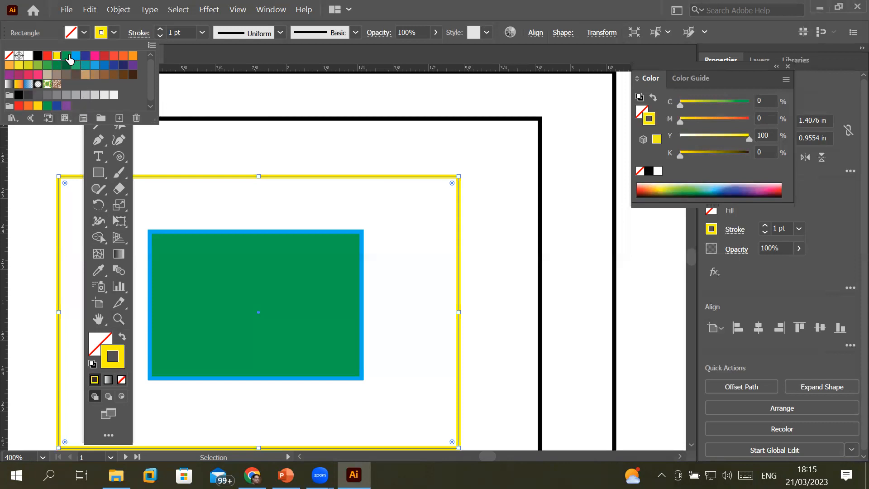
left_click(94, 55)
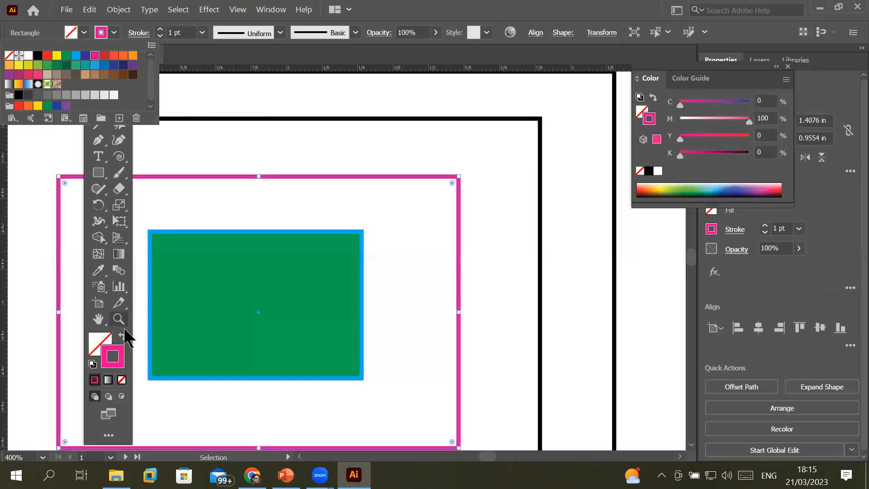
- Give the magenta-outlined frame a solid magenta fill and replace it with the green swatch, C 100, M 0, Y 100, K 0
left_click(92, 340)
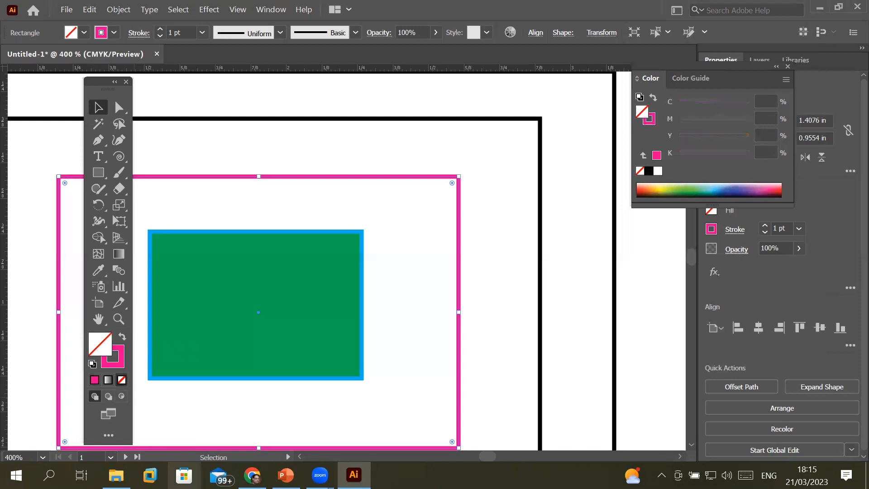
left_click(120, 364)
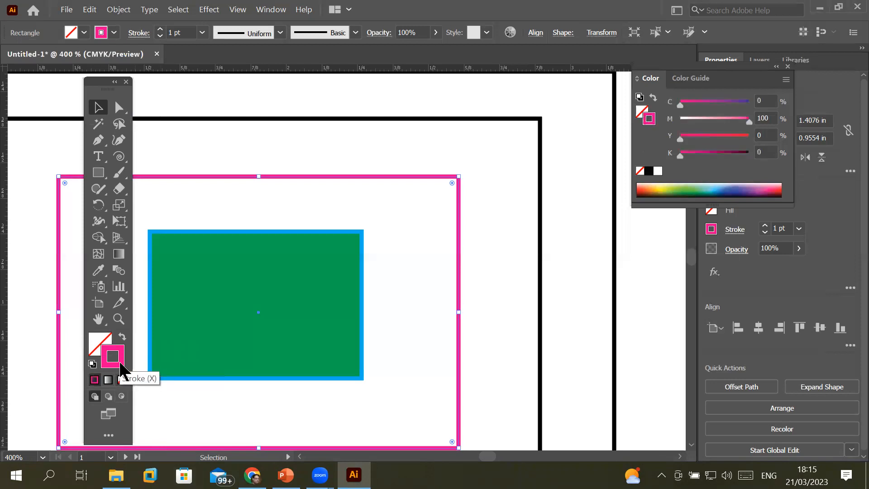
left_click(96, 340)
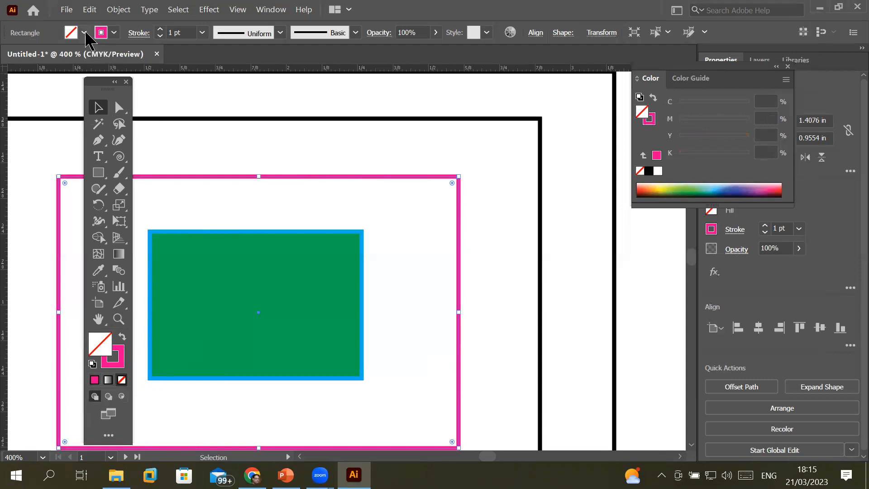
left_click(85, 33)
left_click(85, 34)
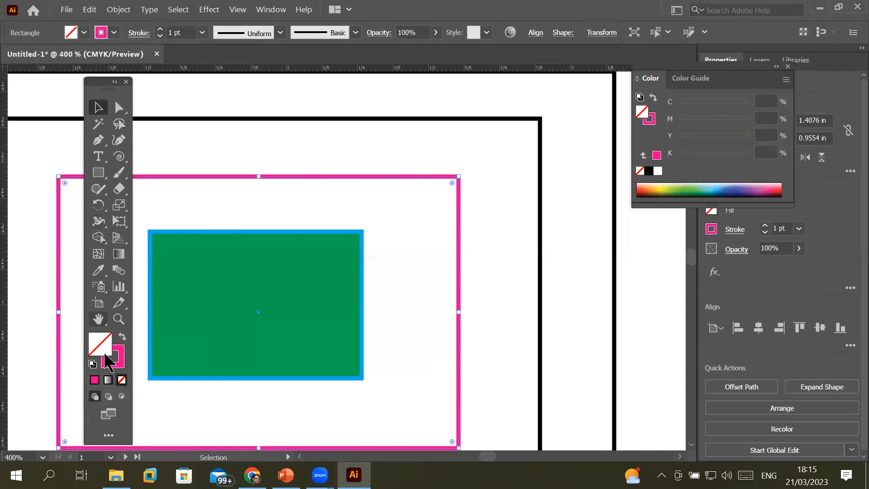
left_click(95, 381)
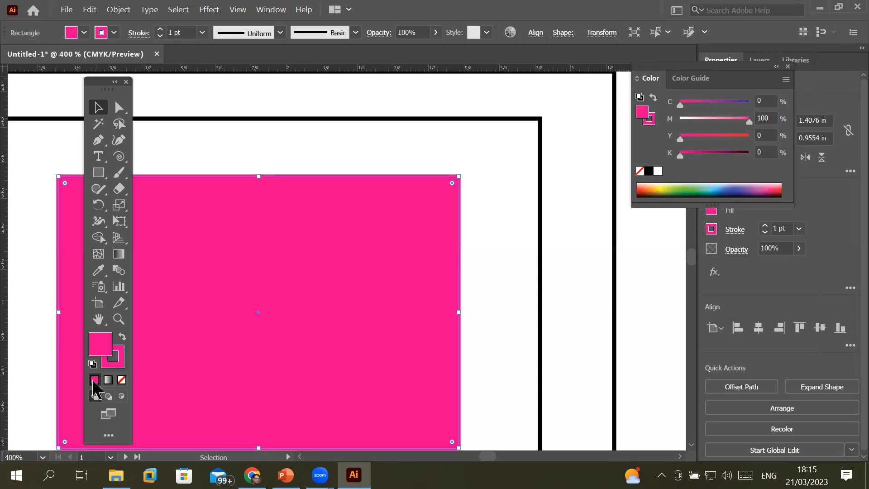
left_click(84, 33)
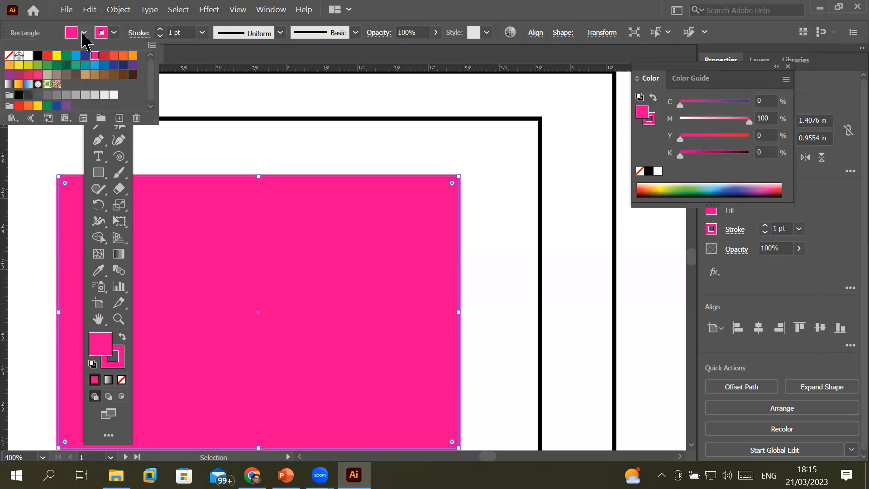
left_click(66, 56)
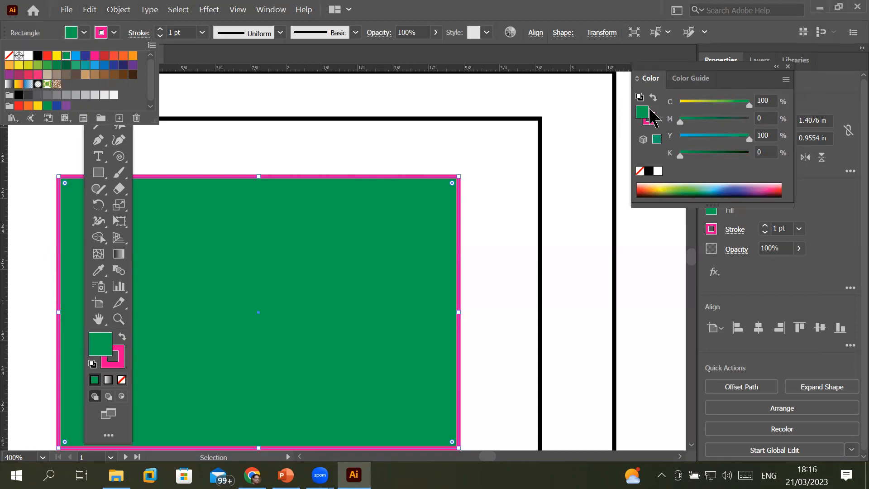
- Close the floating Color panel, reopen it and place it clear of the green rectangle
left_click(722, 84)
left_click_drag(674, 74, 450, 124)
left_click(561, 128)
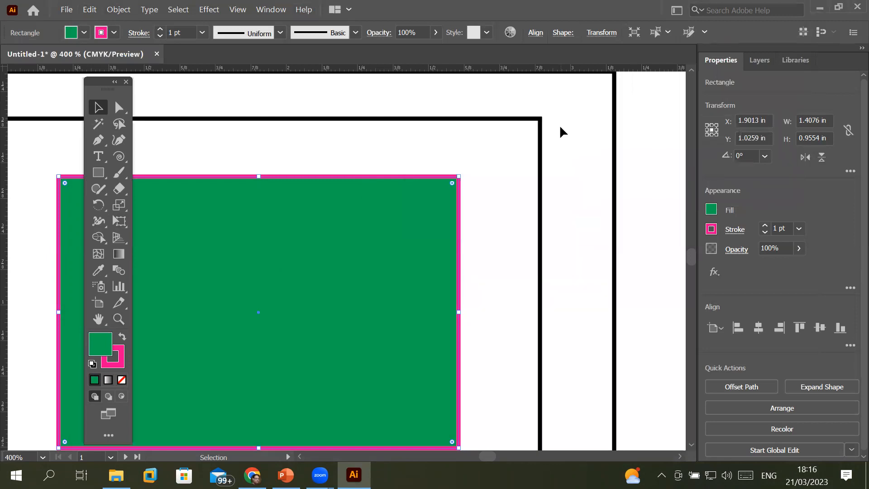
left_click(277, 12)
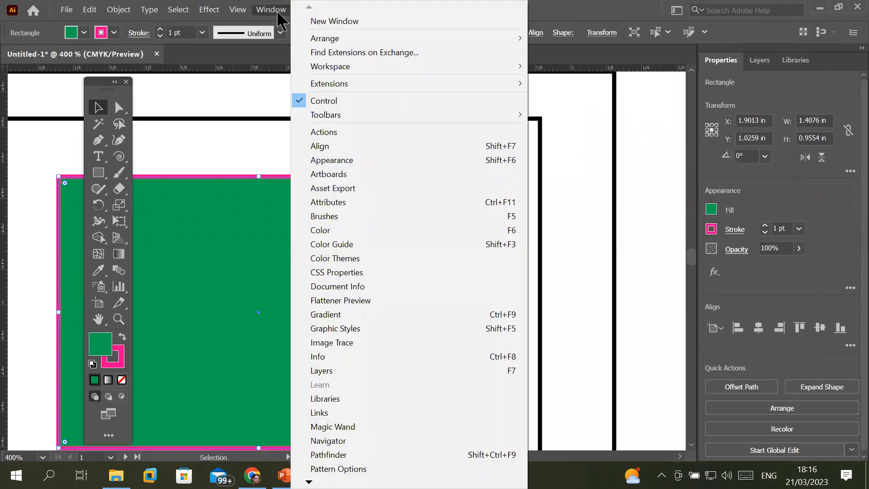
left_click(387, 235)
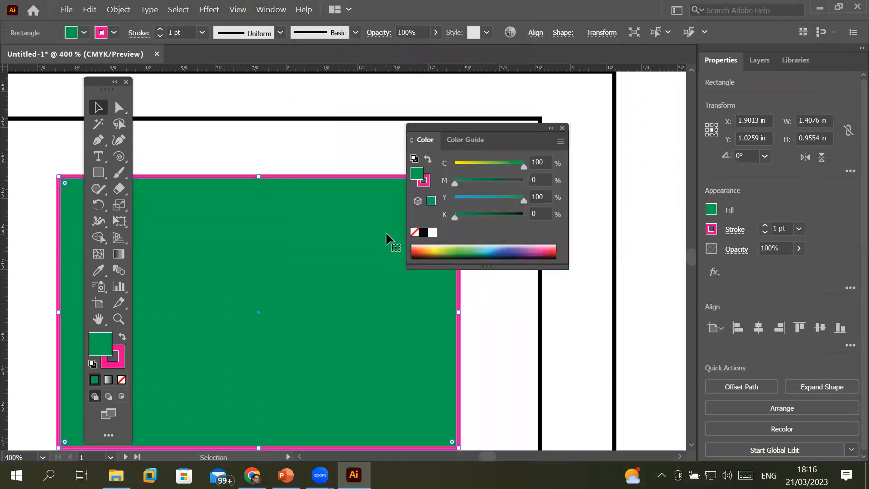
left_click_drag(500, 132, 610, 128)
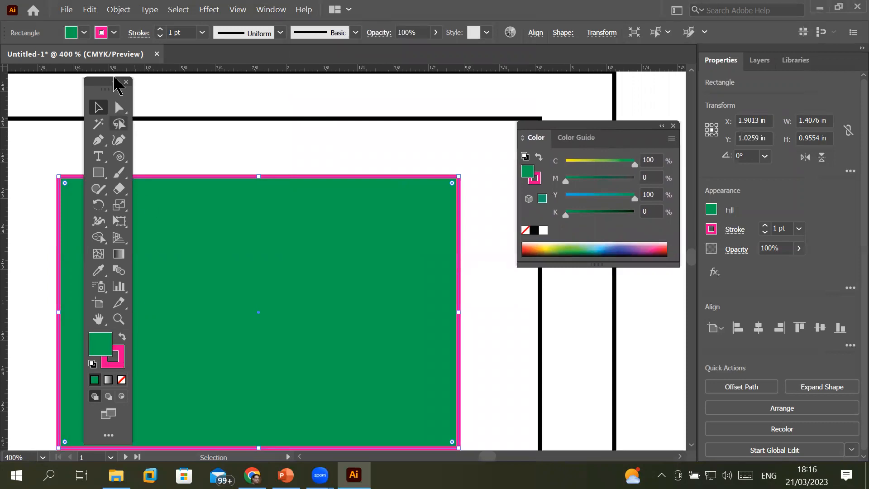
- Recolour the green rectangle's stroke from the colour spectrum to dark red, C 27.45, M 100, Y 86.27, K 30.98
left_click(539, 183)
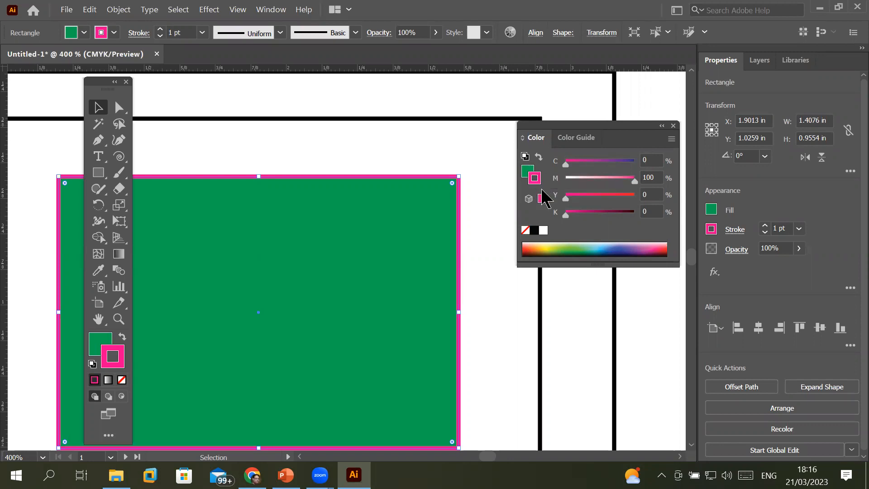
left_click(603, 245)
mouse_move(579, 245)
left_mouse_down()
mouse_move(548, 245)
mouse_move(664, 247)
left_mouse_up()
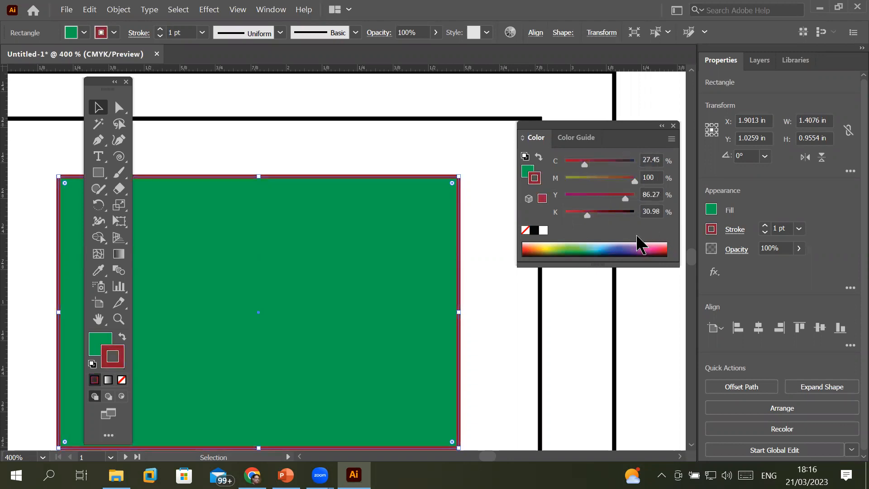
- Recolour the red-outlined rectangle's fill from the colour spectrum, trying blue and green before settling on violet-blue, C 79.61, M 77.65, Y 0, K 0
left_click(525, 172)
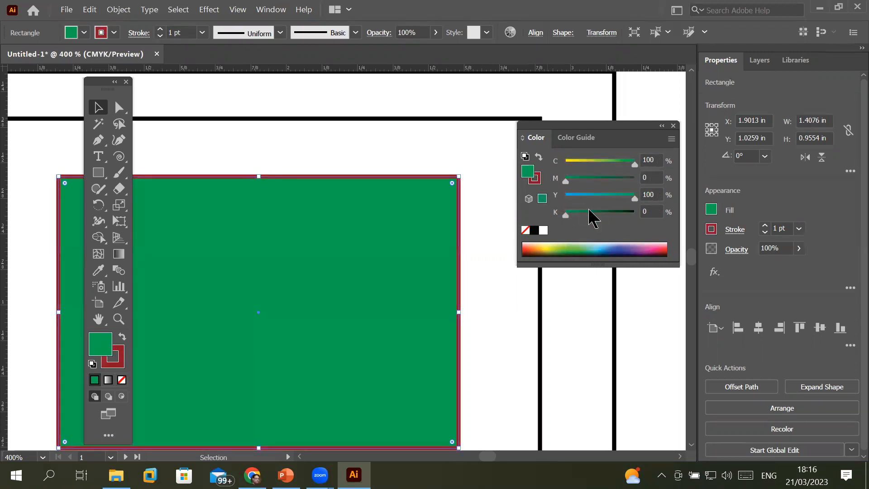
left_click(620, 245)
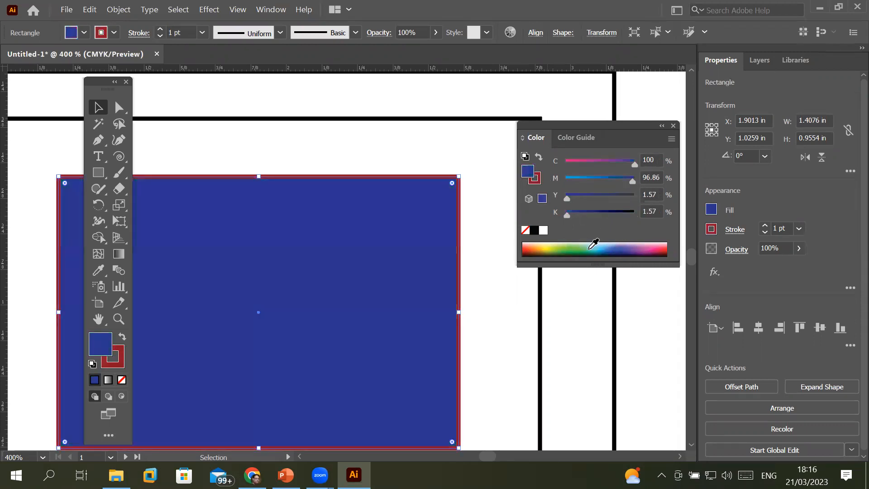
left_click(583, 242)
left_click(560, 244)
left_click(616, 248)
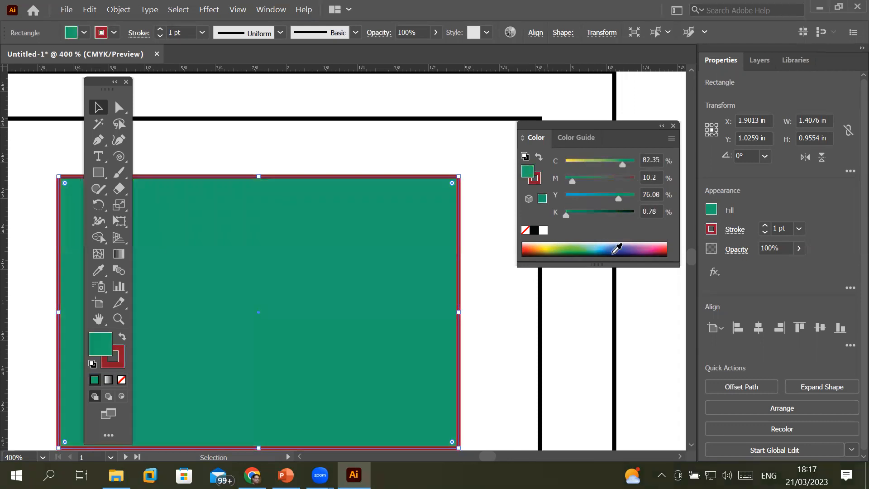
left_click(630, 243)
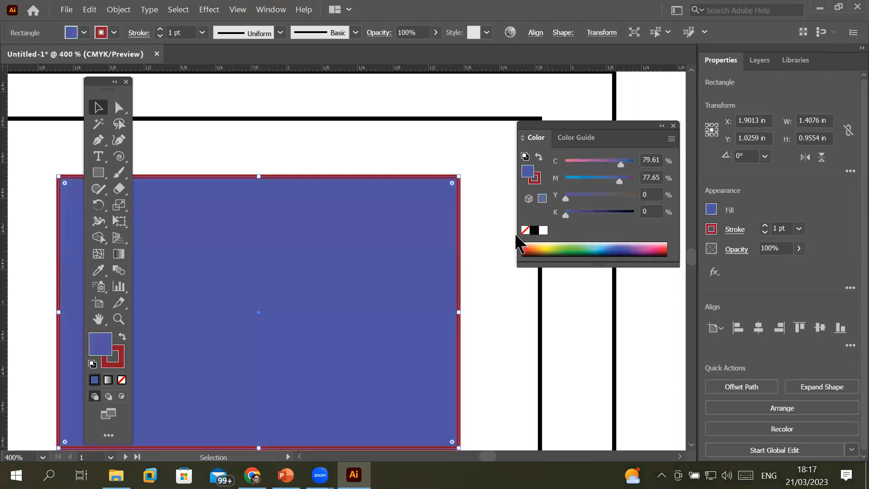
- Remove the red-outlined rectangle's fill and refill it with blue from the colour spectrum, C 88.63, M 85.49, Y 0, K 0
left_click(526, 232)
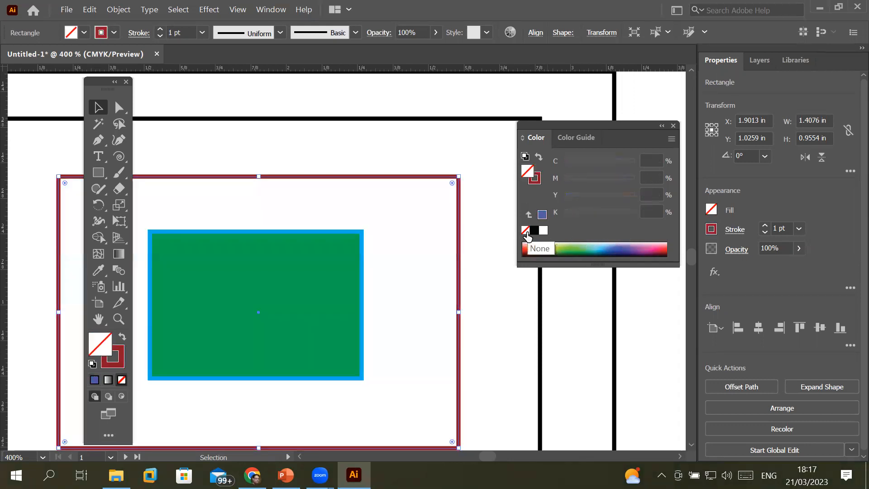
left_click(578, 241)
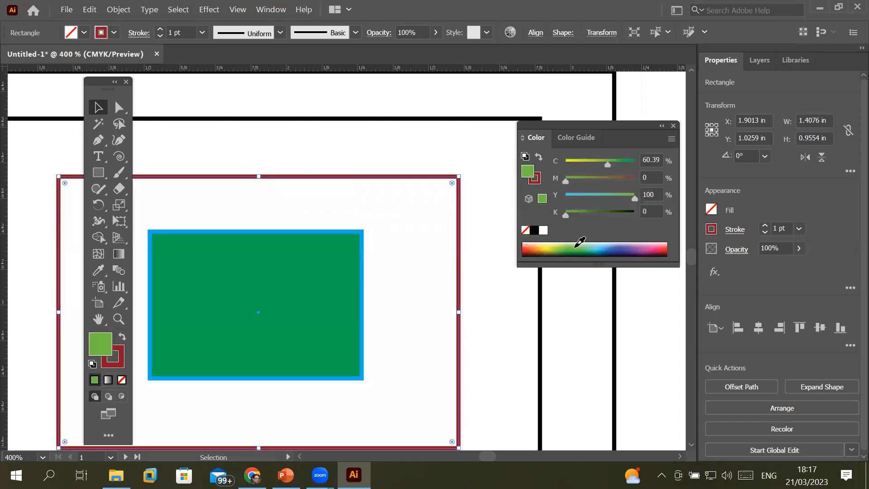
left_click(626, 243)
left_click(623, 242)
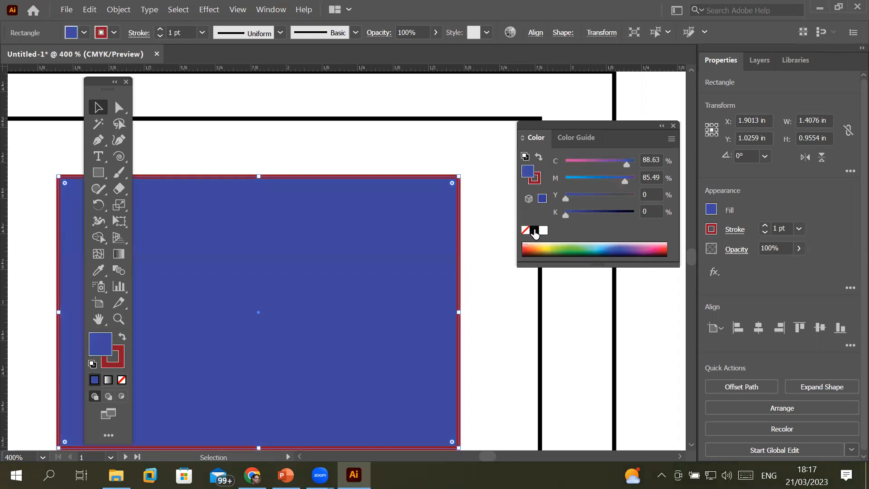
- Try black, white and no fill on the red-outlined rectangle, ending with a black fill, K 100
left_click(534, 231)
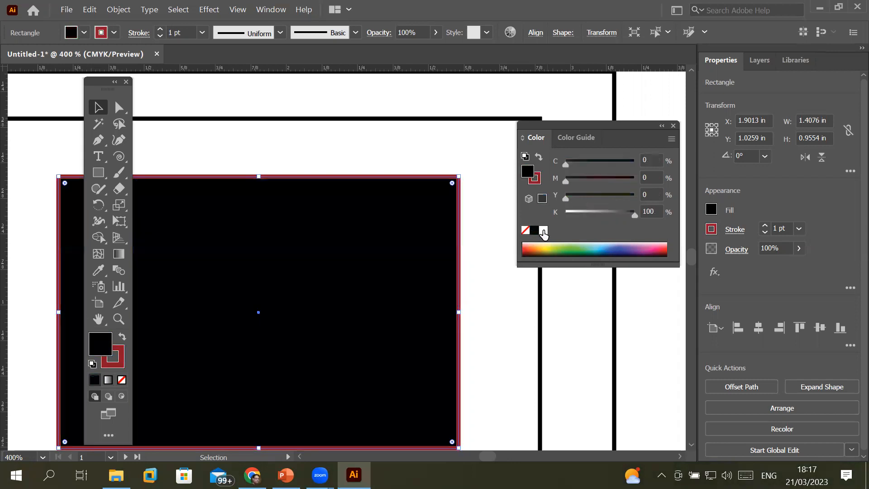
left_click(543, 231)
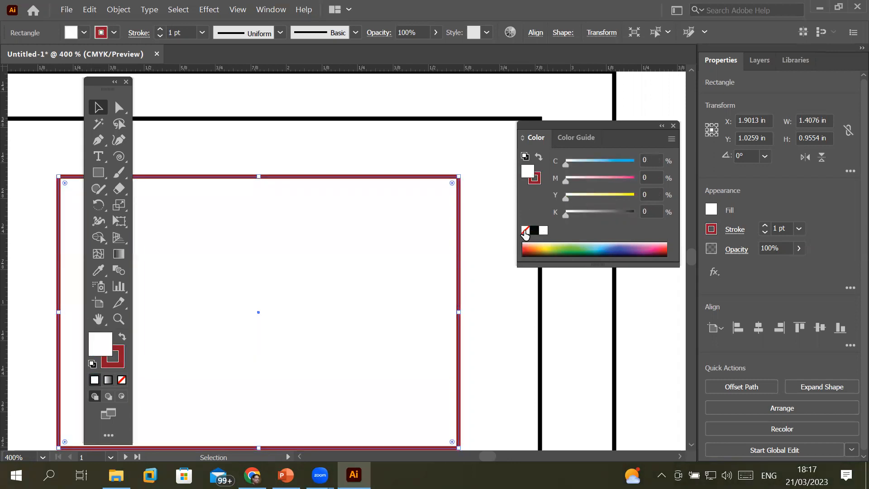
left_click(525, 231)
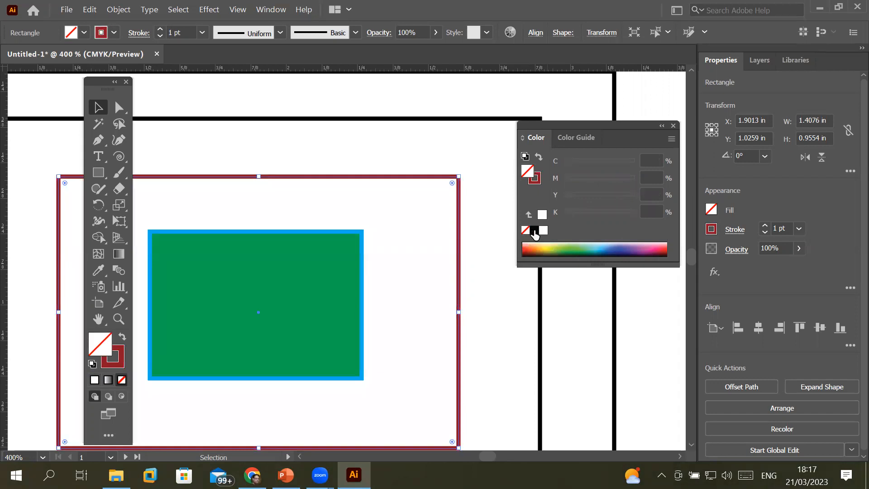
left_click(535, 231)
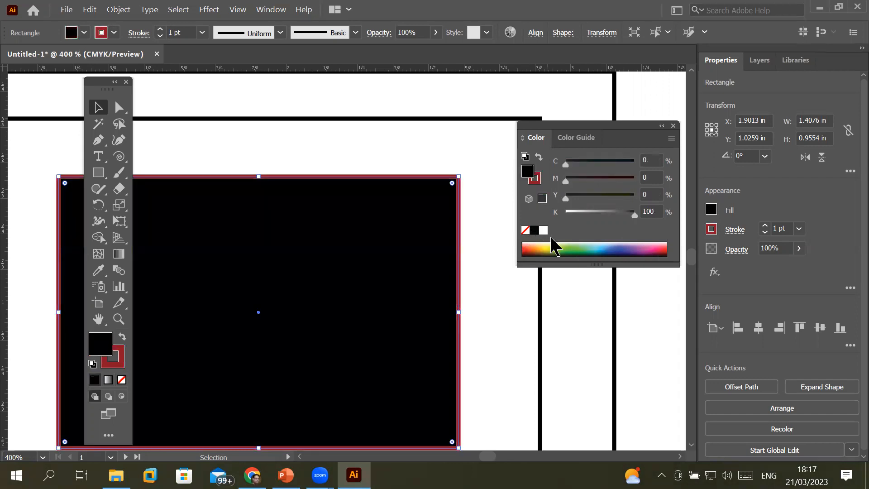
- Replace the black fill with navy from the colour spectrum, C 100, M 99.22, Y 16.86, K 23.53
left_click(570, 247)
left_click(613, 247)
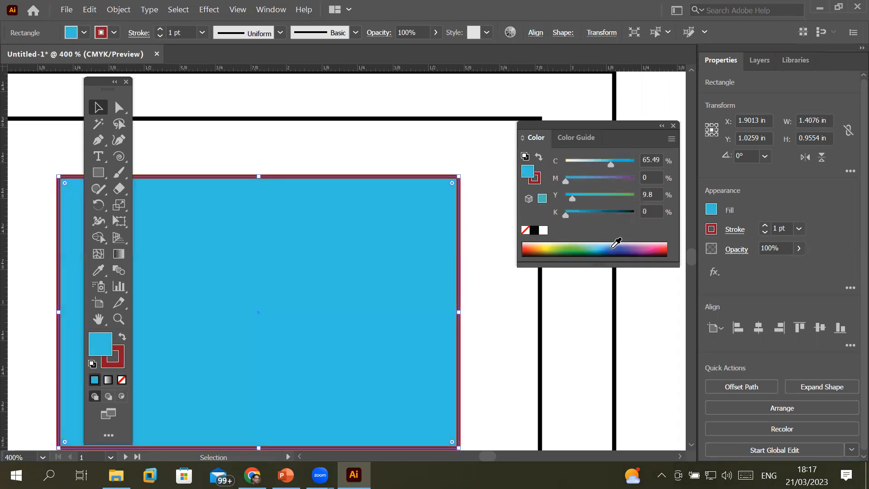
left_click(624, 246)
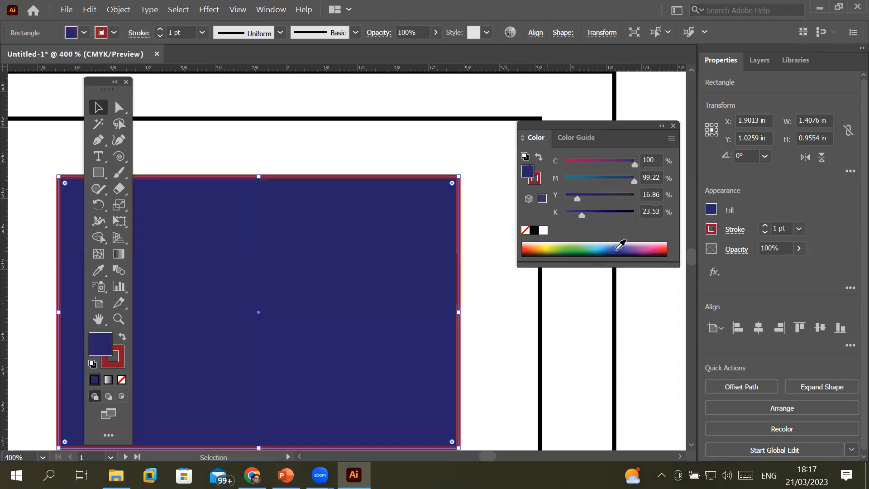
- Swap the rectangle's fill and stroke colours back and forth several times, ending with a dark red fill and a navy stroke
scroll(445, 167, "up", 4)
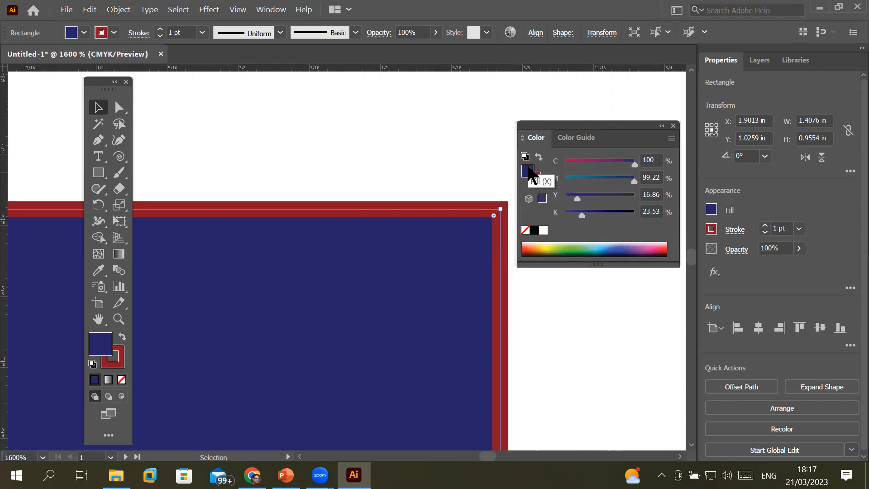
left_click(121, 339)
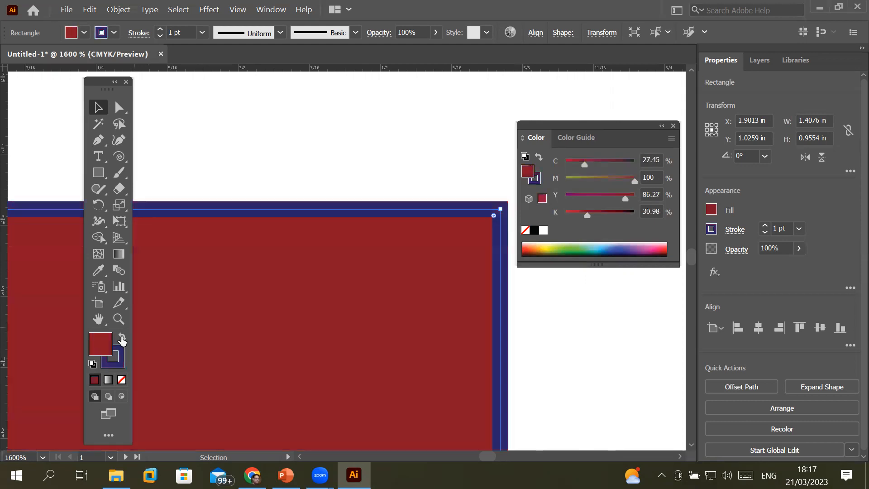
left_click(122, 339)
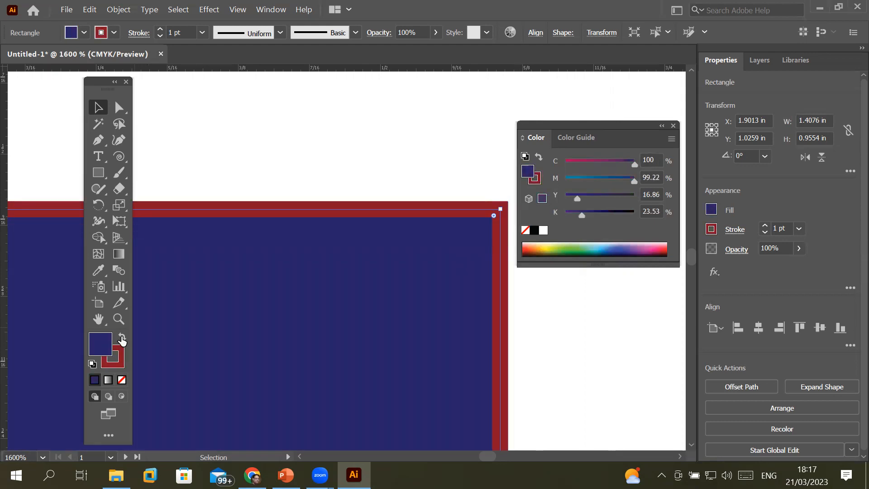
left_click(122, 340)
left_click(122, 339)
left_click(122, 339)
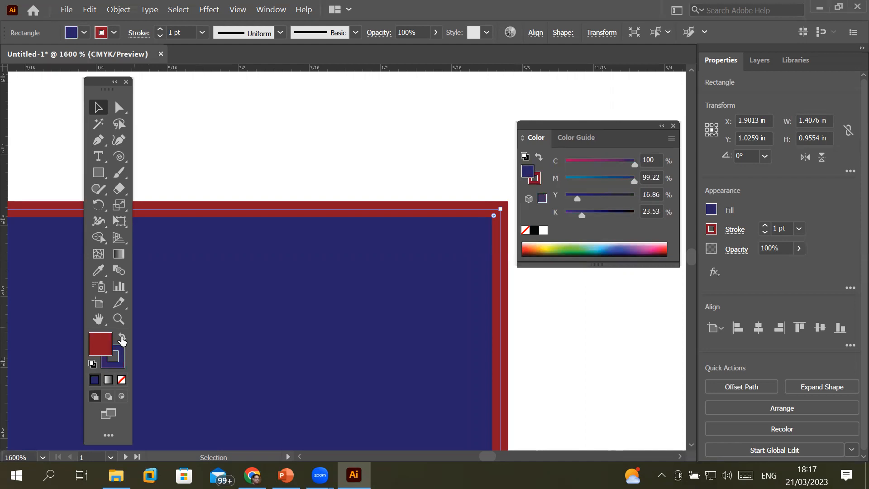
left_click(121, 339)
left_click(121, 339)
left_click(122, 339)
left_click(124, 341)
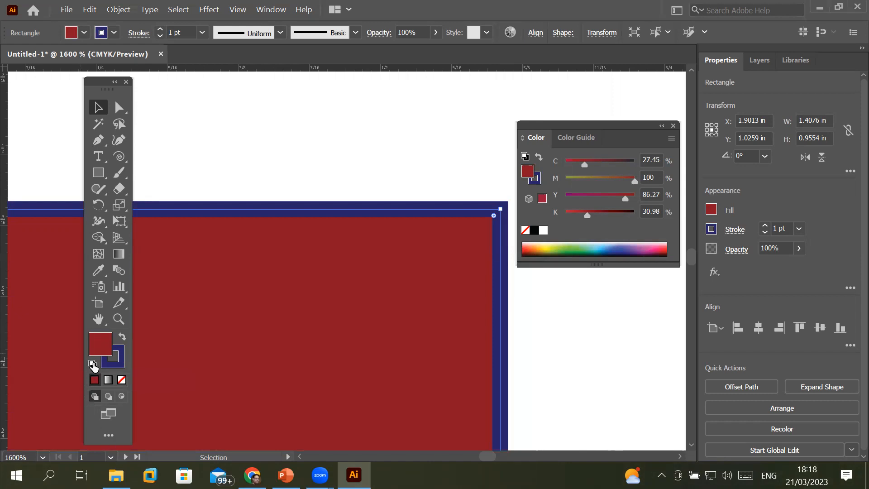
- Reset the rectangle to the default fill and stroke and swap them repeatedly, ending with a white fill and a black stroke
left_click(91, 364)
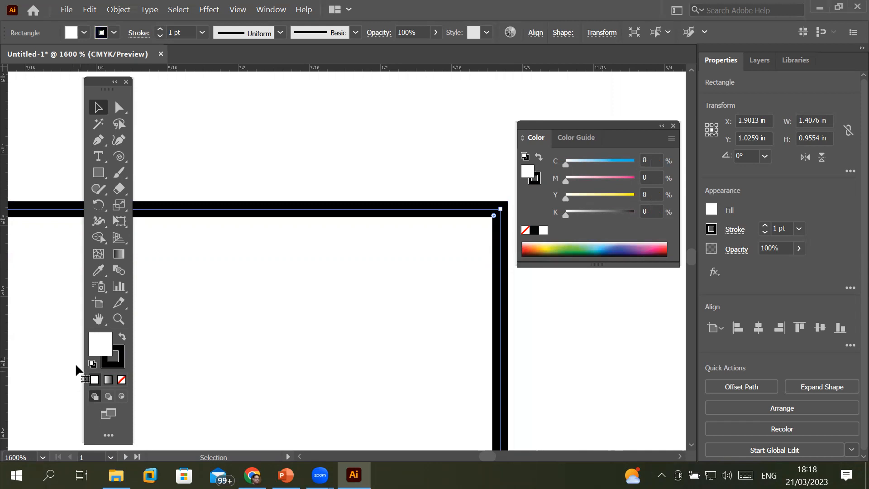
left_click(121, 338)
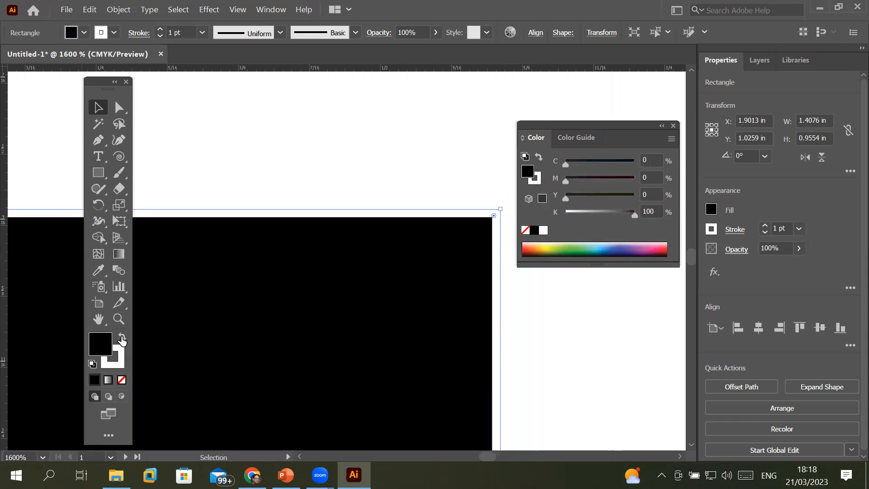
left_click(122, 338)
left_click(122, 340)
left_click(122, 339)
left_click(123, 339)
left_click(122, 339)
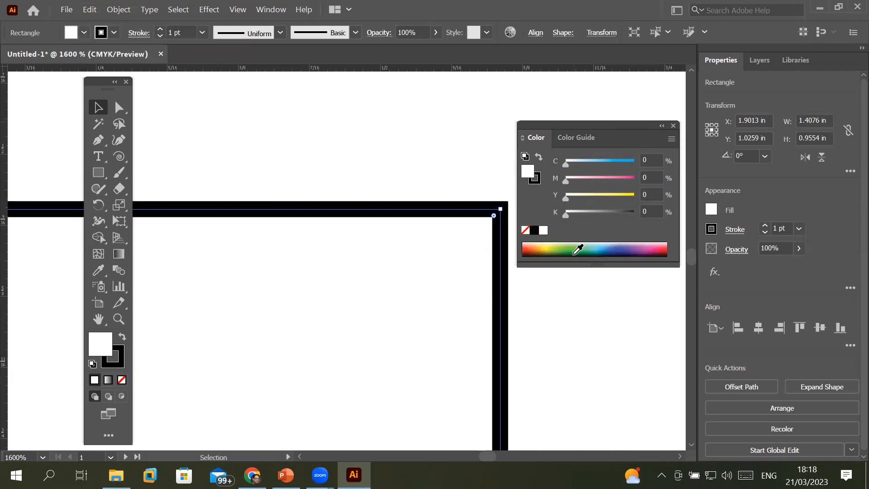
- Open the Color Picker for the rectangle's fill and try blue, green, yellow and orange hues, ending on magenta, #E418EA
left_click(540, 180)
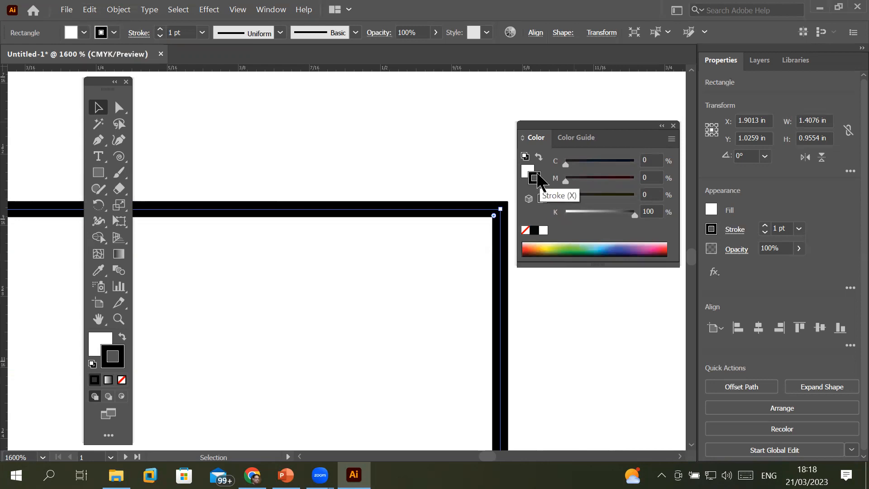
left_click(526, 173)
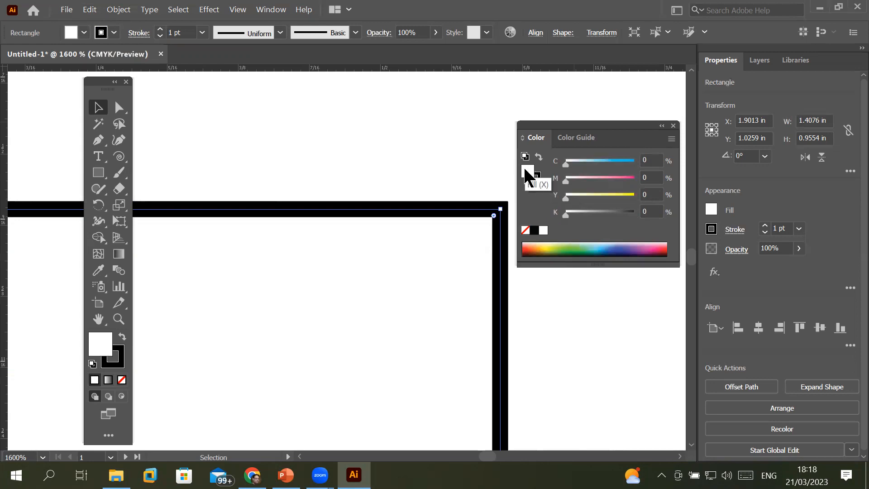
double_click(93, 343)
left_click(379, 172)
left_click(335, 184)
left_click(384, 200)
left_click(411, 160)
left_click(451, 201)
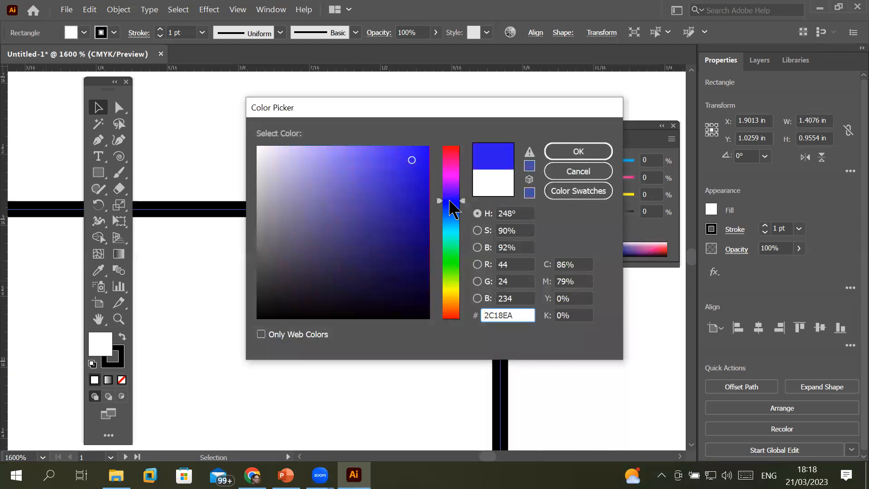
left_click(451, 232)
left_click(451, 248)
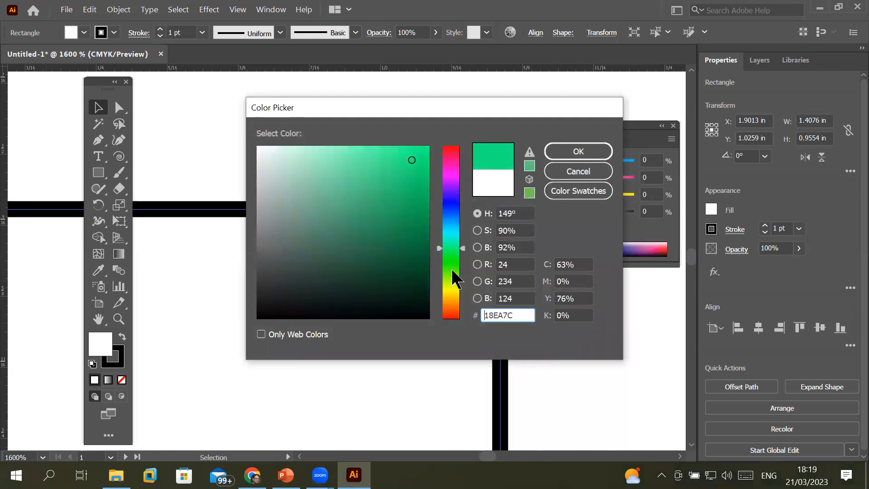
left_click(449, 289)
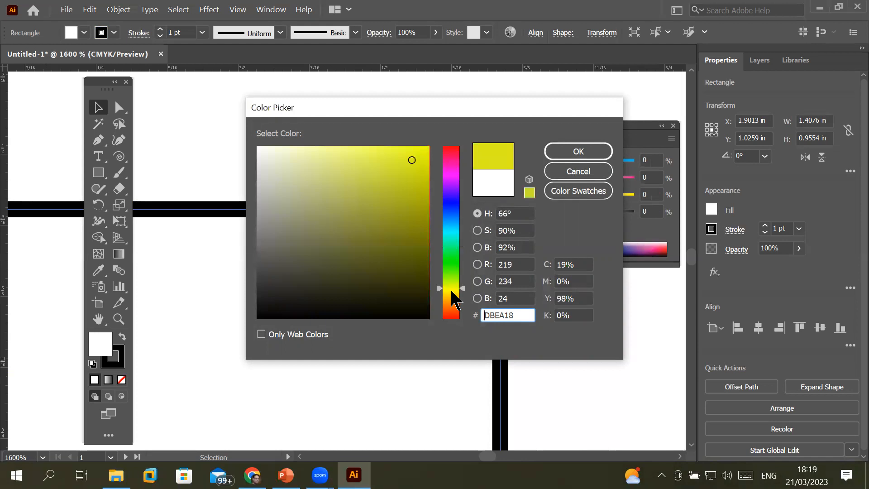
left_click(450, 310)
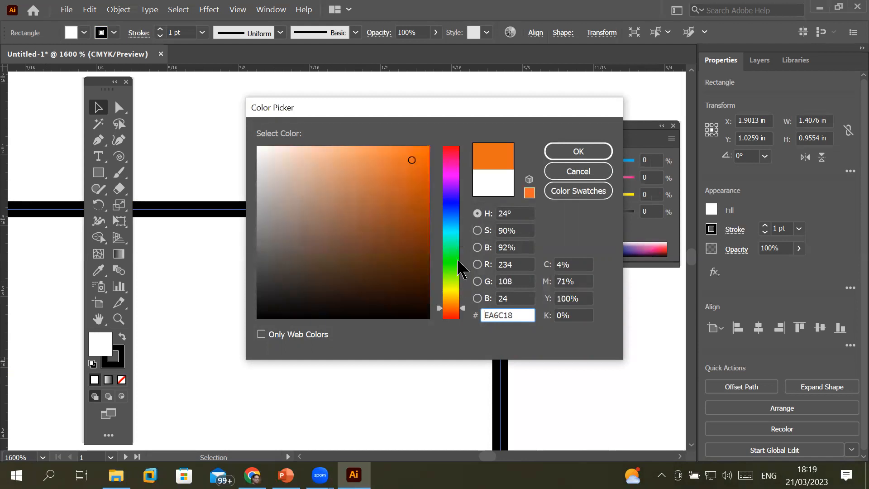
left_click(454, 176)
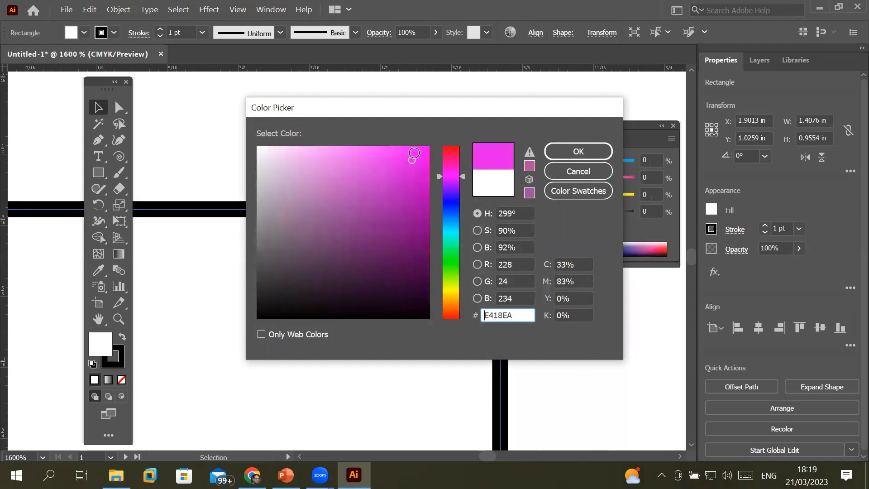
- Explore lighter, darker and more saturated shades of the magenta hue and apply #EB00F2 as the rectangle's fill
mouse_move(410, 156)
left_mouse_down()
mouse_move(265, 149)
mouse_move(374, 150)
mouse_move(410, 162)
left_mouse_up()
mouse_move(256, 155)
left_mouse_down()
mouse_move(429, 170)
mouse_move(250, 159)
mouse_move(446, 163)
mouse_move(230, 151)
mouse_move(425, 165)
mouse_move(422, 232)
mouse_move(428, 147)
mouse_move(428, 244)
mouse_move(433, 148)
mouse_move(430, 258)
mouse_move(434, 143)
mouse_move(315, 118)
mouse_move(428, 165)
mouse_move(343, 124)
mouse_move(424, 148)
mouse_move(275, 150)
mouse_move(429, 150)
left_mouse_up()
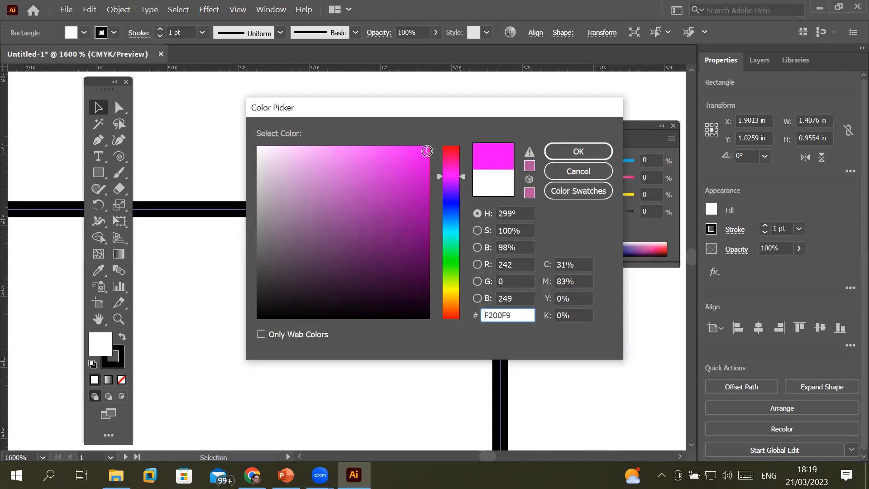
left_click_drag(426, 151, 433, 260)
mouse_move(435, 299)
left_mouse_down()
mouse_move(434, 320)
mouse_move(459, 185)
mouse_move(441, 144)
left_mouse_up()
mouse_move(427, 150)
left_mouse_down()
mouse_move(430, 256)
mouse_move(428, 154)
mouse_move(443, 149)
mouse_move(261, 123)
mouse_move(384, 127)
mouse_move(402, 134)
mouse_move(253, 126)
left_mouse_up()
mouse_move(330, 132)
left_mouse_down()
mouse_move(427, 150)
mouse_move(422, 248)
mouse_move(433, 153)
left_mouse_up()
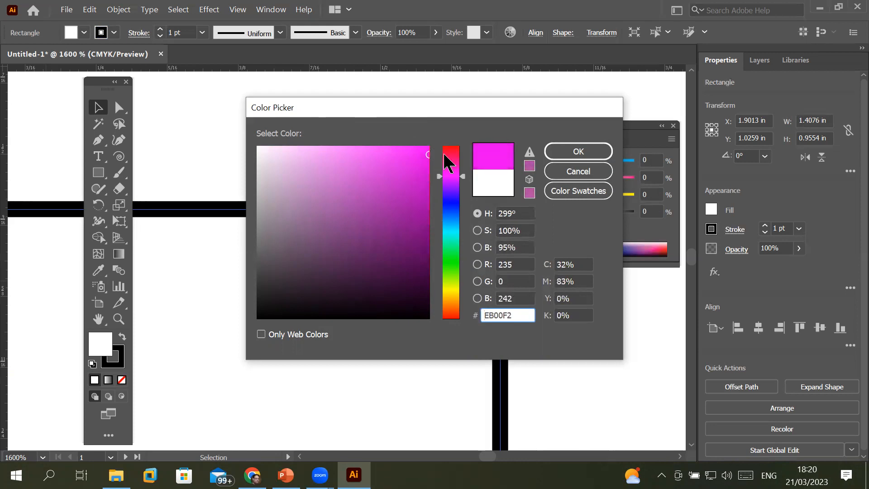
left_click(568, 156)
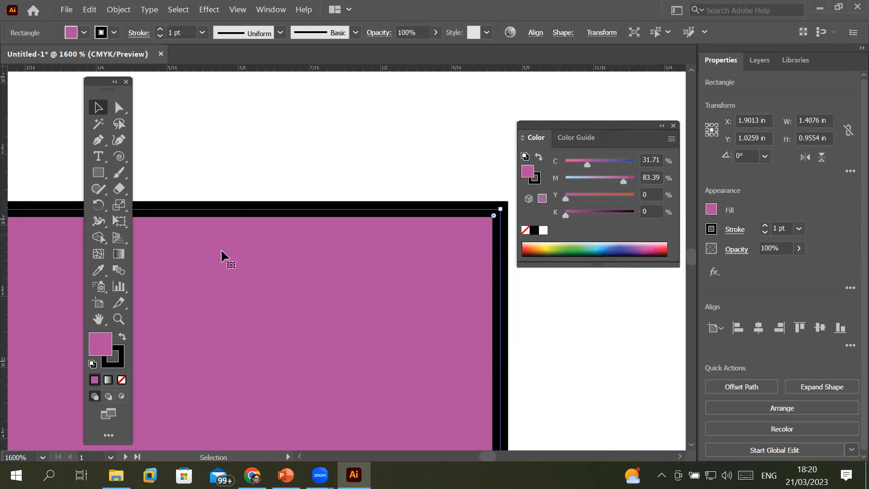
- Change the rectangle's magenta fill to a saturated blue, #0024F7, with the Color Picker
double_click(103, 349)
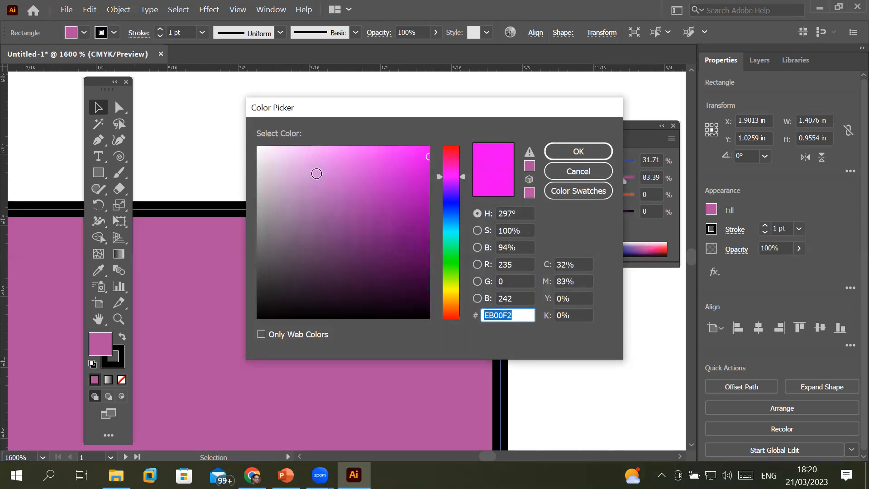
left_click(455, 209)
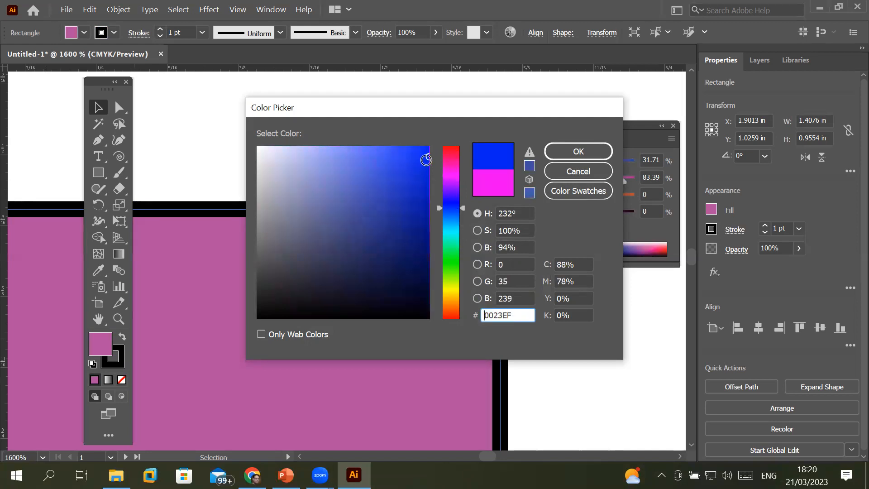
left_click(421, 157)
mouse_move(422, 157)
left_mouse_down()
mouse_move(330, 143)
mouse_move(426, 139)
mouse_move(427, 258)
mouse_move(461, 122)
mouse_move(417, 149)
mouse_move(427, 138)
mouse_move(428, 236)
mouse_move(428, 144)
mouse_move(349, 130)
mouse_move(423, 138)
mouse_move(429, 148)
mouse_move(424, 271)
mouse_move(426, 141)
mouse_move(426, 149)
mouse_move(314, 136)
mouse_move(427, 148)
mouse_move(426, 251)
mouse_move(440, 149)
mouse_move(469, 156)
left_mouse_up()
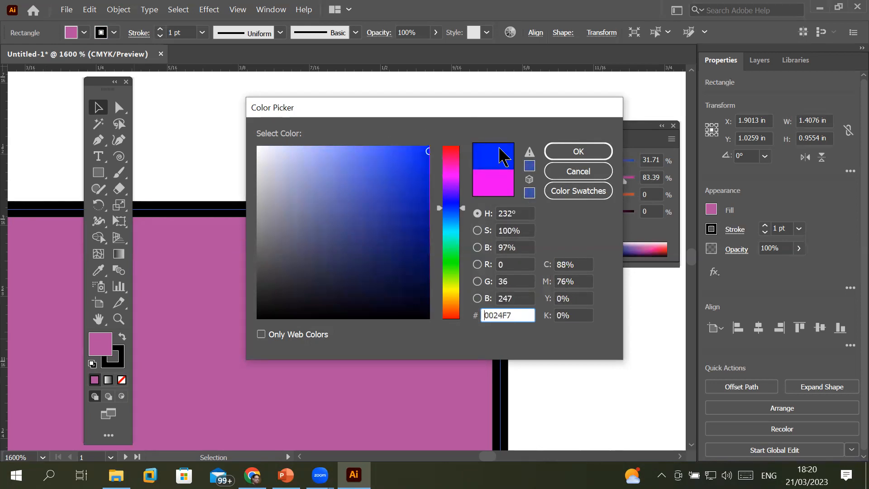
left_click(568, 150)
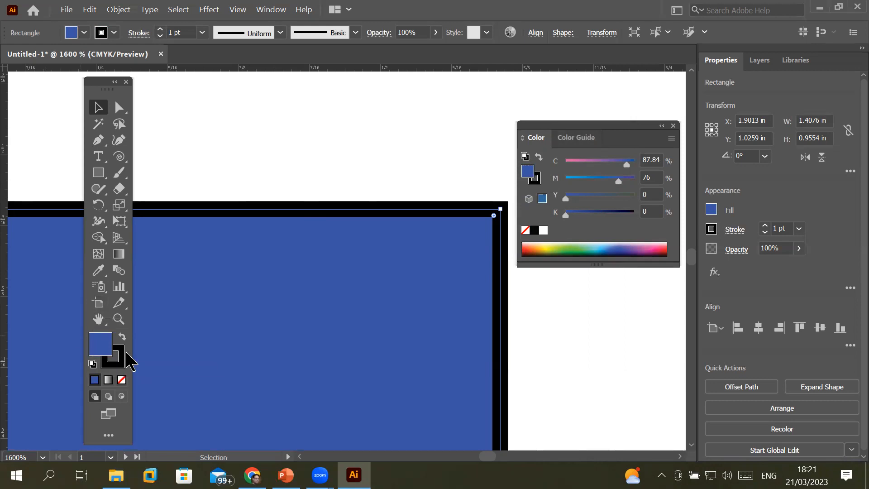
- Change the inner rectangle's stroke to a dark saturated blue, #0400BF, with the Color Picker
left_click(123, 359)
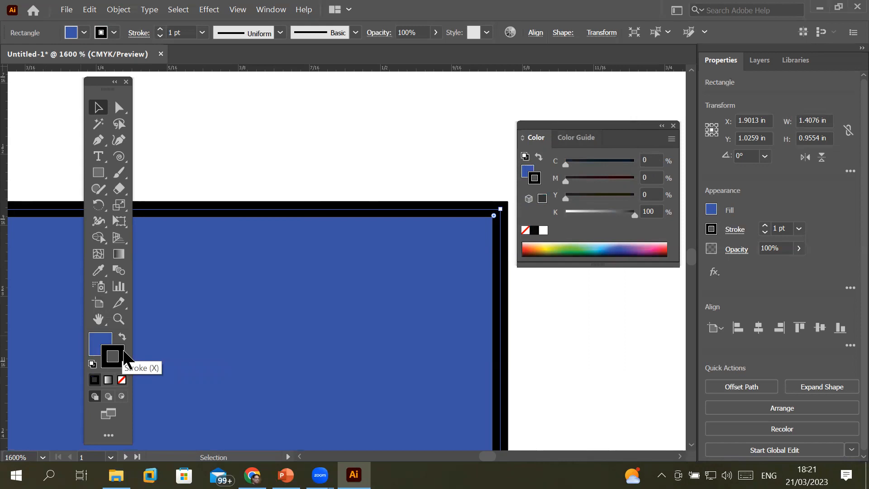
double_click(125, 352)
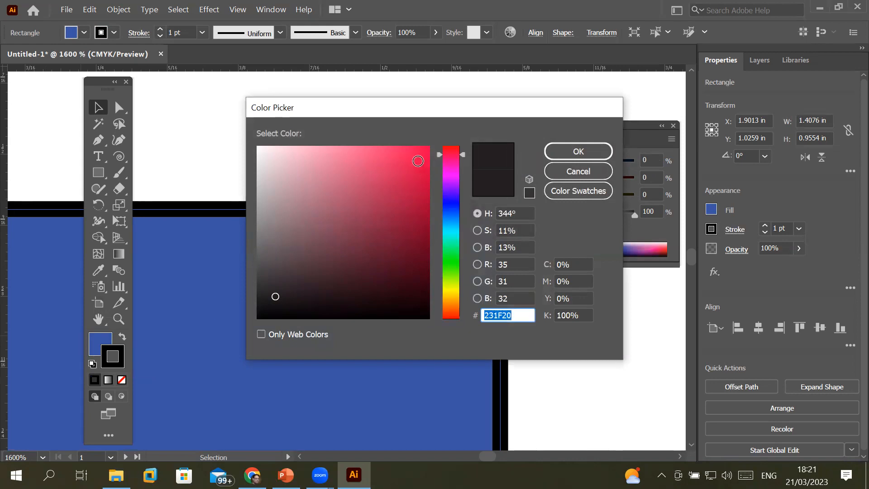
mouse_move(274, 295)
left_mouse_down()
mouse_move(369, 198)
mouse_move(258, 149)
mouse_move(414, 152)
mouse_move(239, 133)
mouse_move(422, 140)
mouse_move(235, 133)
mouse_move(242, 161)
mouse_move(273, 136)
mouse_move(258, 147)
left_mouse_up()
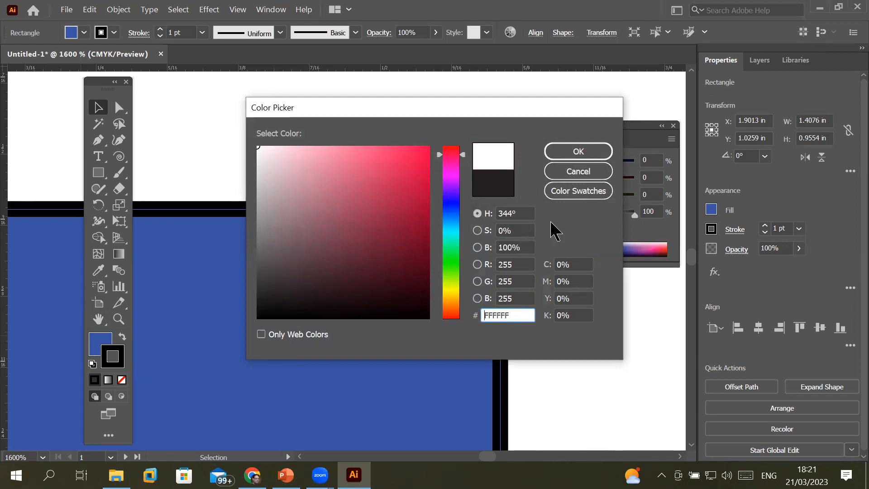
mouse_move(258, 147)
left_mouse_down()
mouse_move(443, 157)
mouse_move(446, 143)
left_mouse_up()
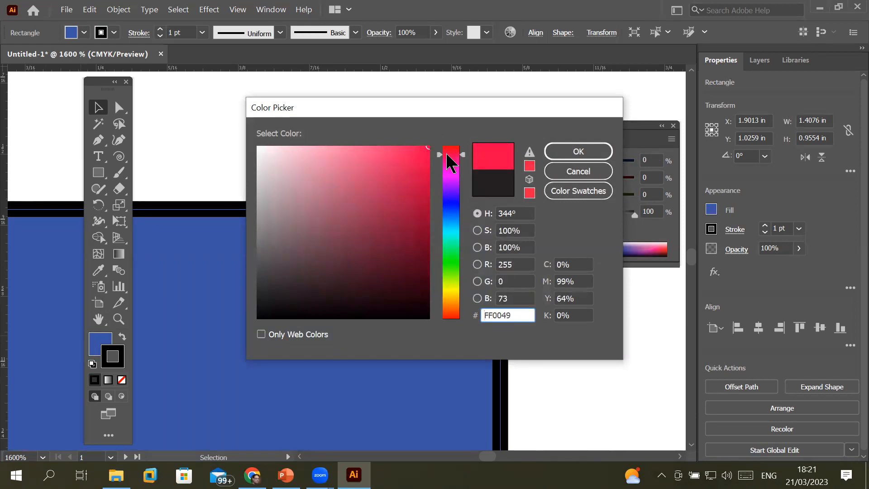
left_click(451, 203)
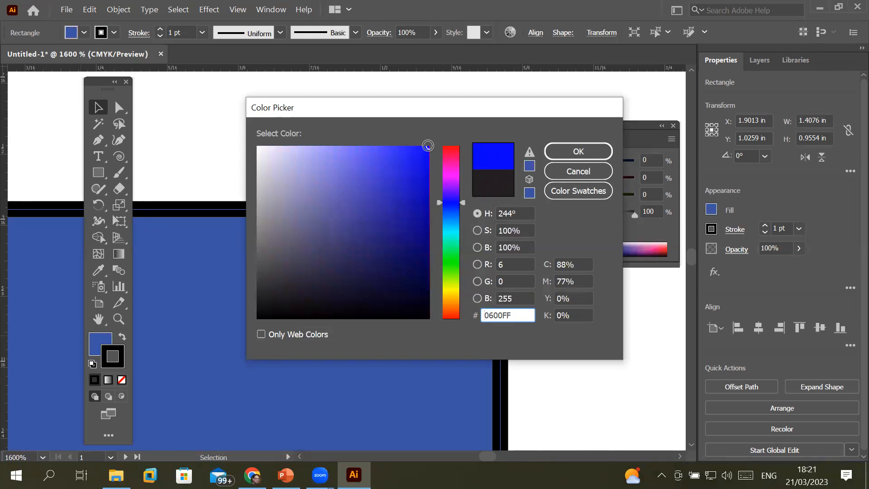
mouse_move(427, 145)
left_mouse_down()
mouse_move(285, 142)
mouse_move(425, 145)
mouse_move(422, 216)
mouse_move(427, 189)
left_mouse_up()
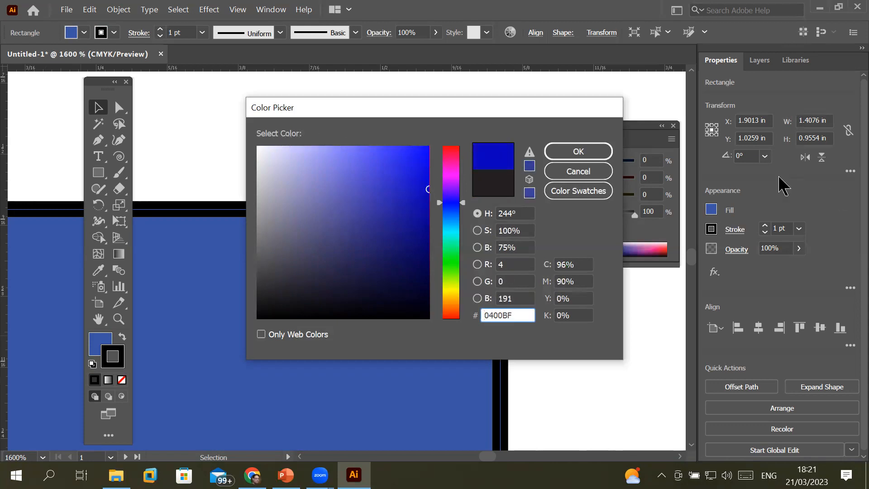
left_click(562, 155)
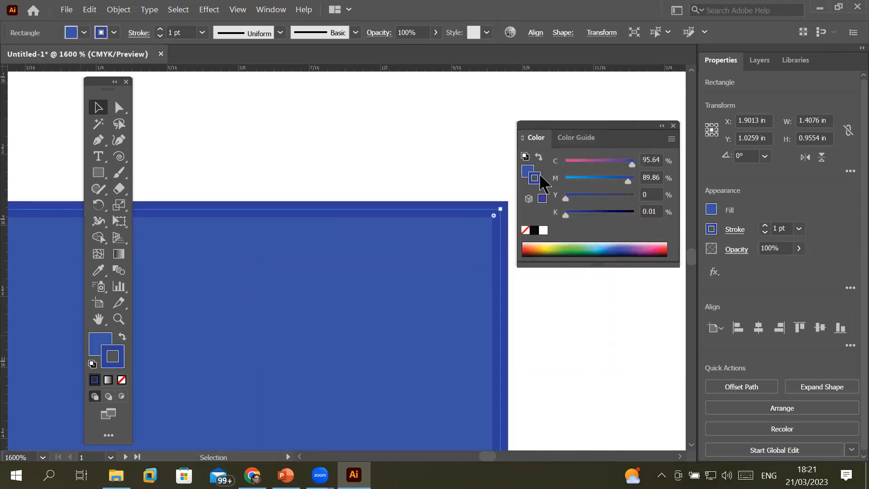
- Recolour the inner rectangle from the colour spectrum, giving it a light blue stroke and trying a green fill before a dark navy one
left_click(593, 245)
left_click(626, 246)
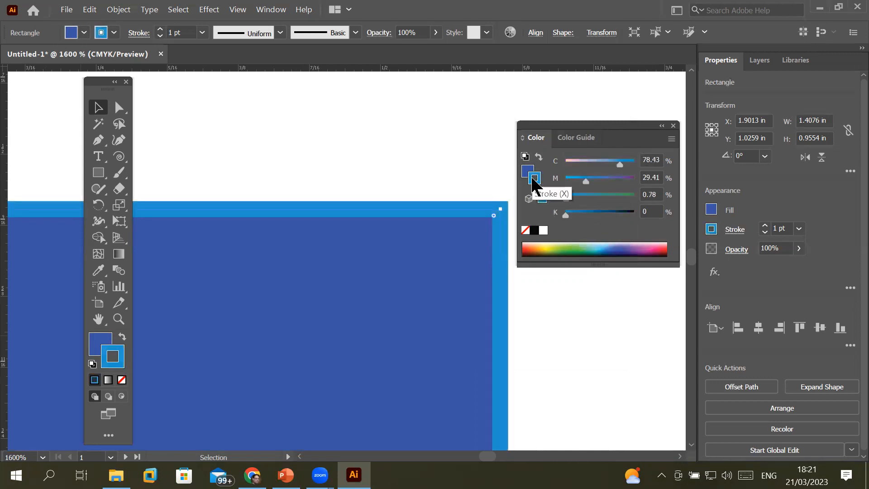
left_click(527, 175)
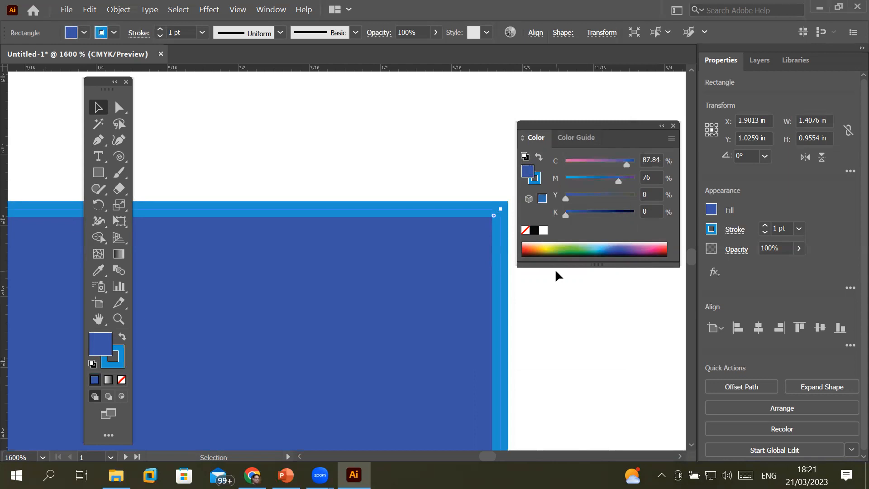
left_click(575, 248)
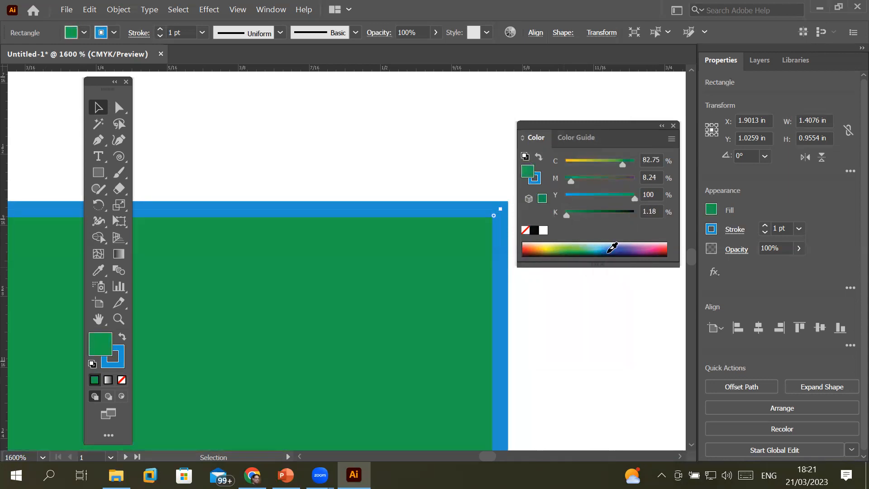
left_click(626, 247)
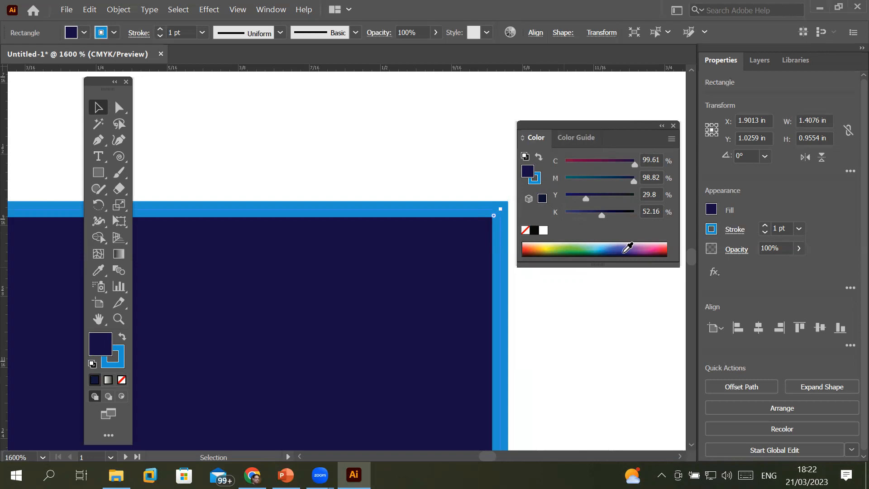
- Fill the middle rectangle with the beige swatch, C 25, M 25, Y 40, K 0
key("ctrl+minus")
key("ctrl+minus")
key("ctrl+minus")
key("ctrl+minus")
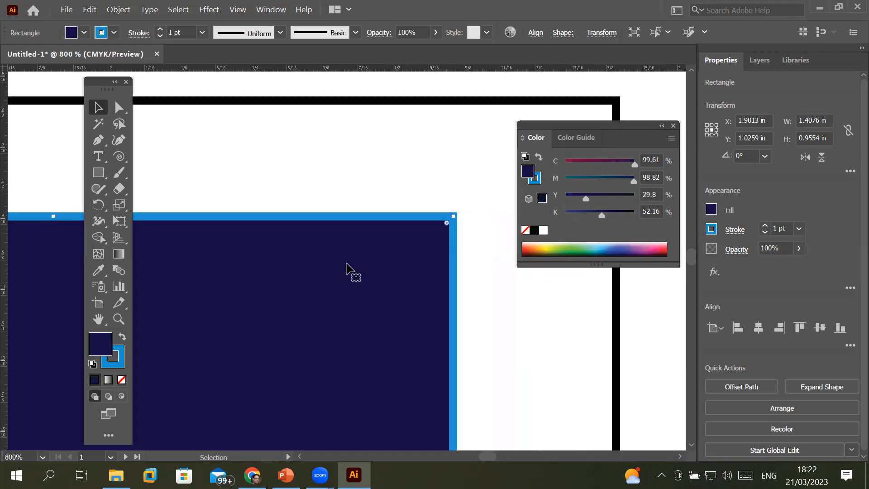
key("ctrl+minus")
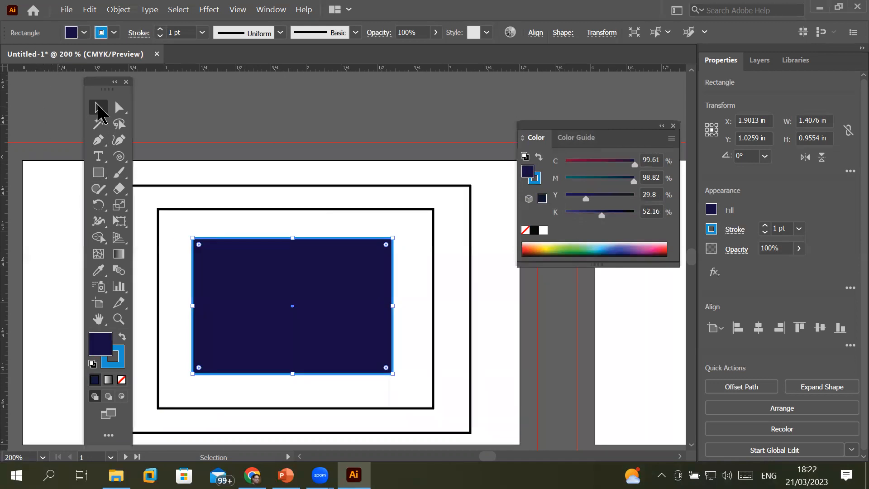
left_click(334, 185)
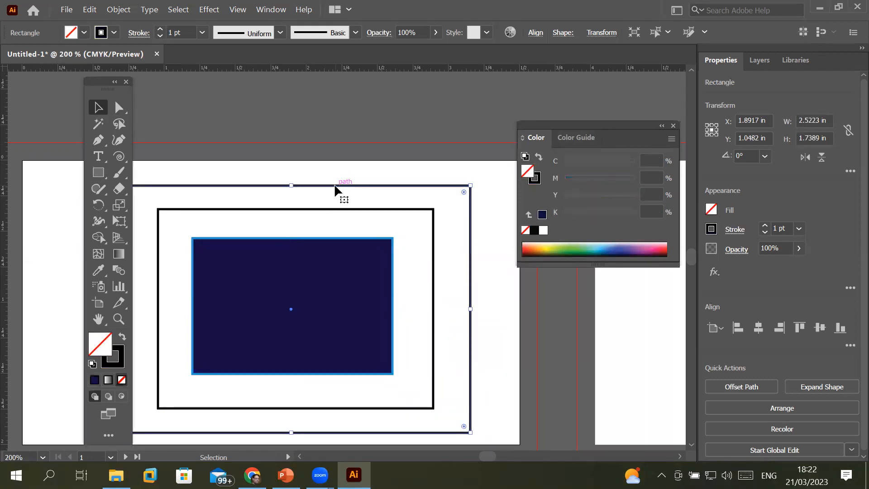
left_click(335, 208)
left_click(333, 209)
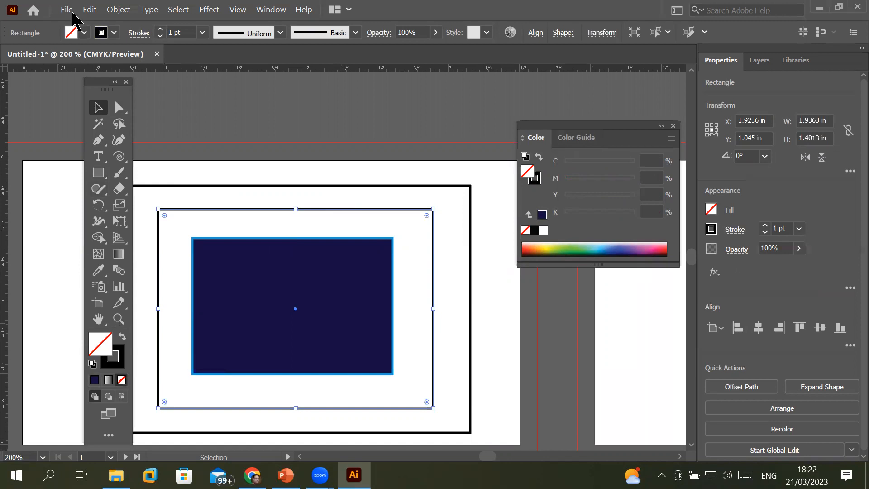
left_click(84, 33)
left_click(85, 33)
left_click(83, 33)
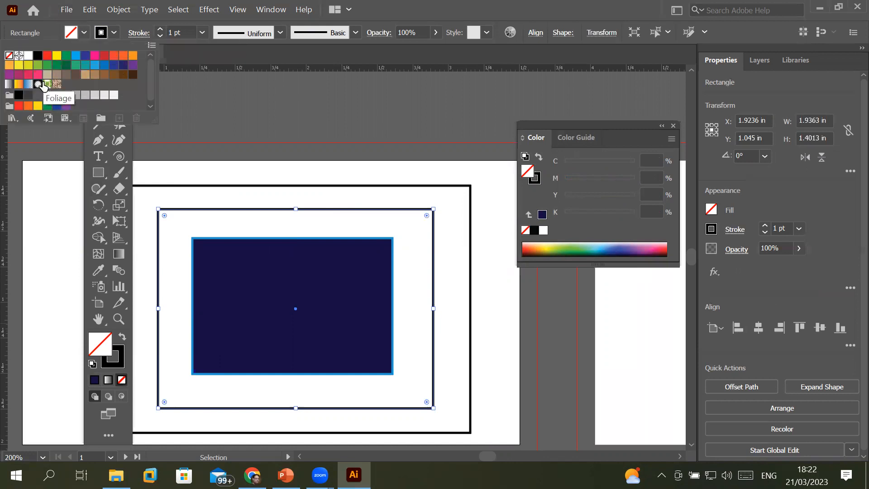
left_click(46, 74)
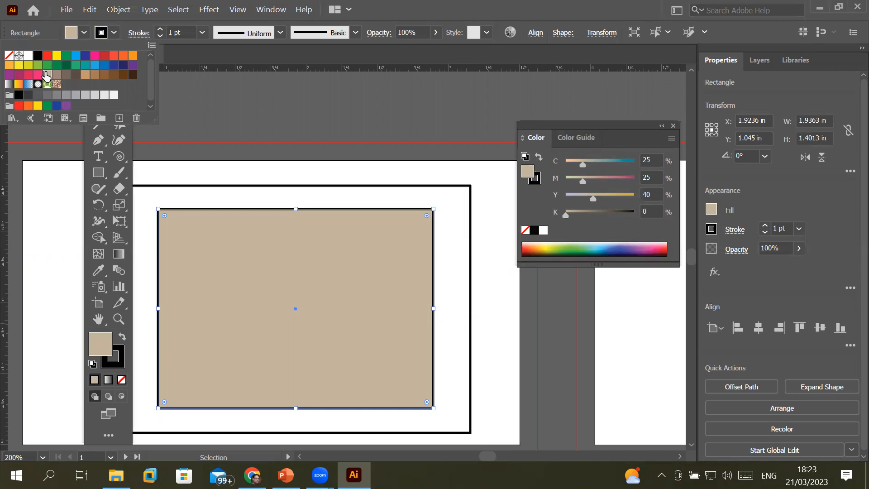
- Send the beige middle rectangle backward, behind the navy inner rectangle
left_click(300, 228)
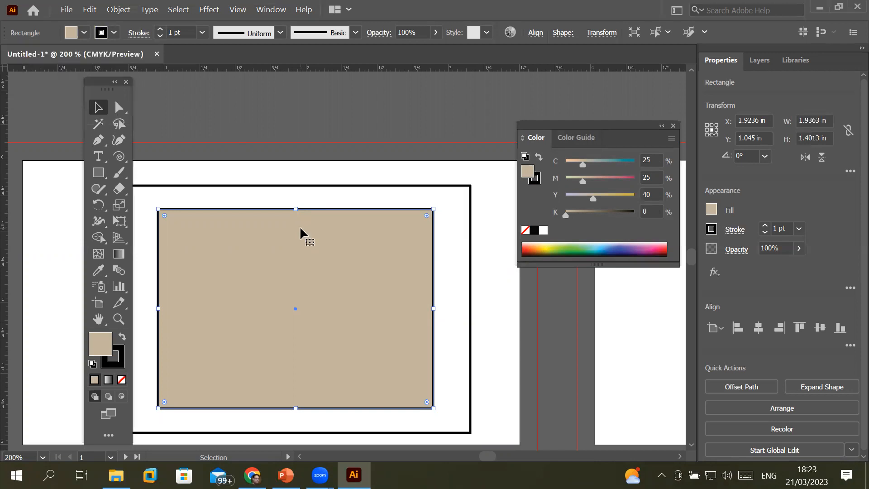
right_click(301, 229)
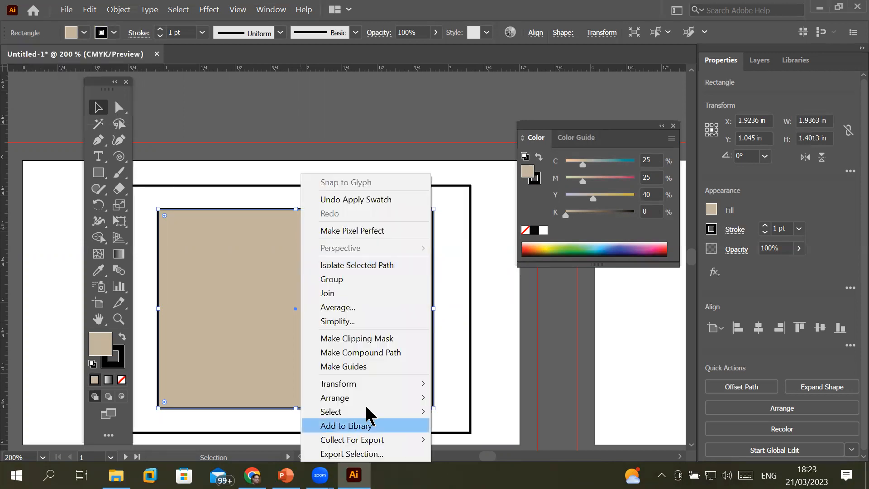
mouse_move(374, 397)
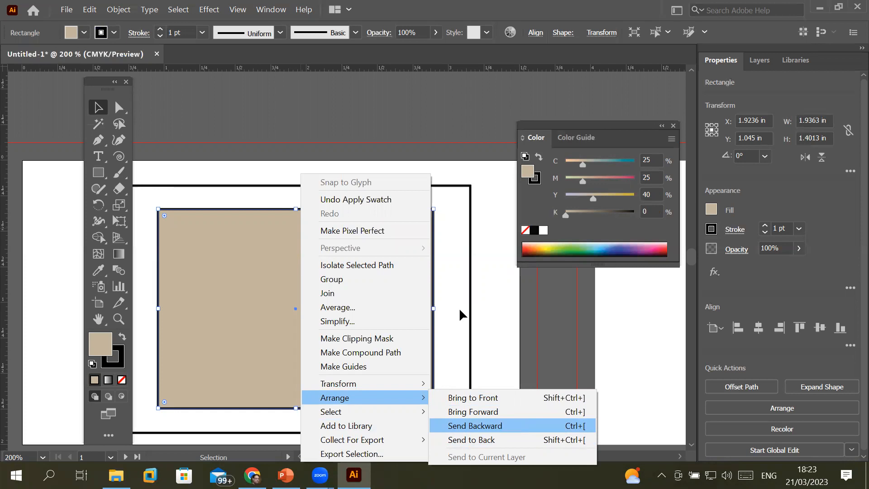
left_click(510, 426)
- Fill the outer rectangle with the magenta-pink swatch, C 0, M 100, Y 0, K 0
left_click(470, 188)
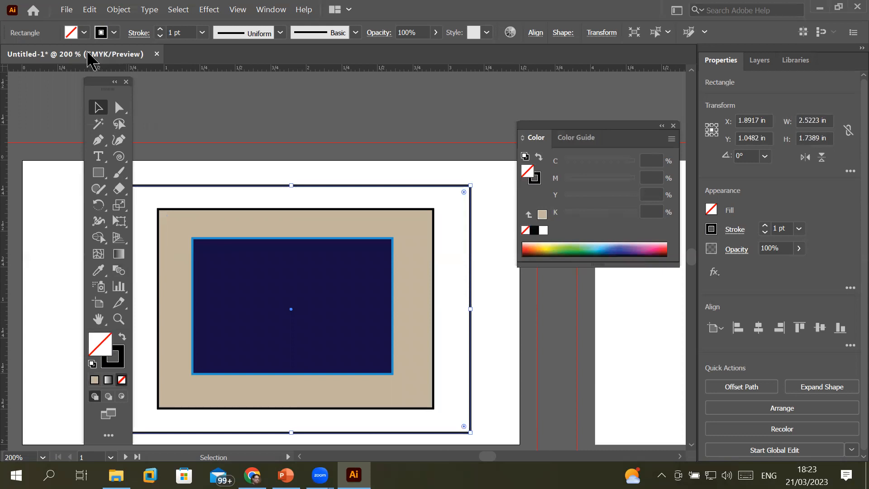
left_click(84, 33)
left_click(95, 55)
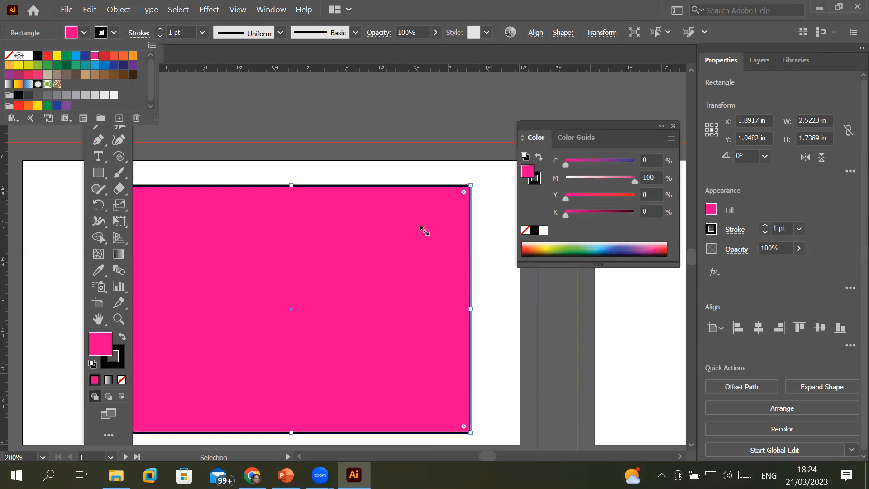
left_click(89, 143)
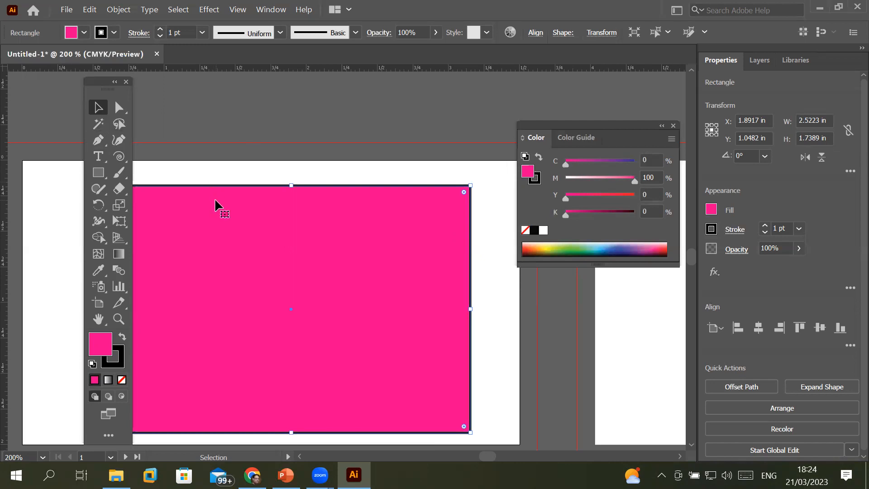
- Send the pink outer rectangle to the back of the stack and deselect it
right_click(231, 206)
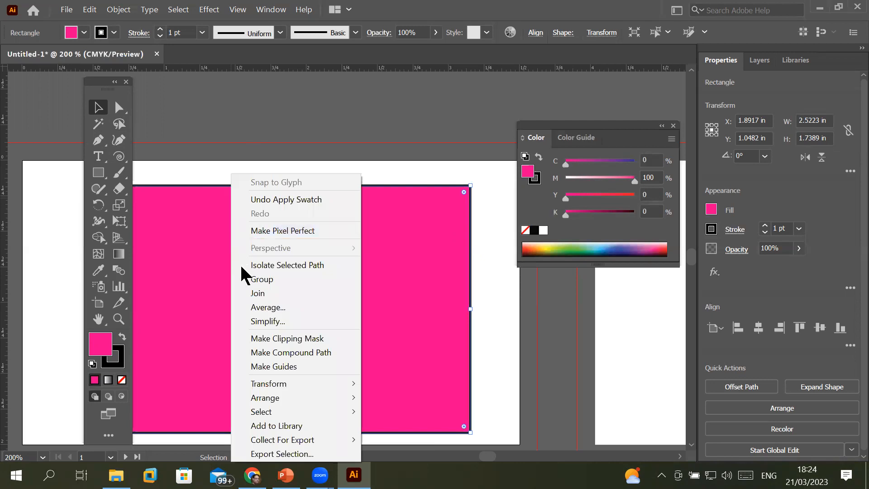
mouse_move(273, 401)
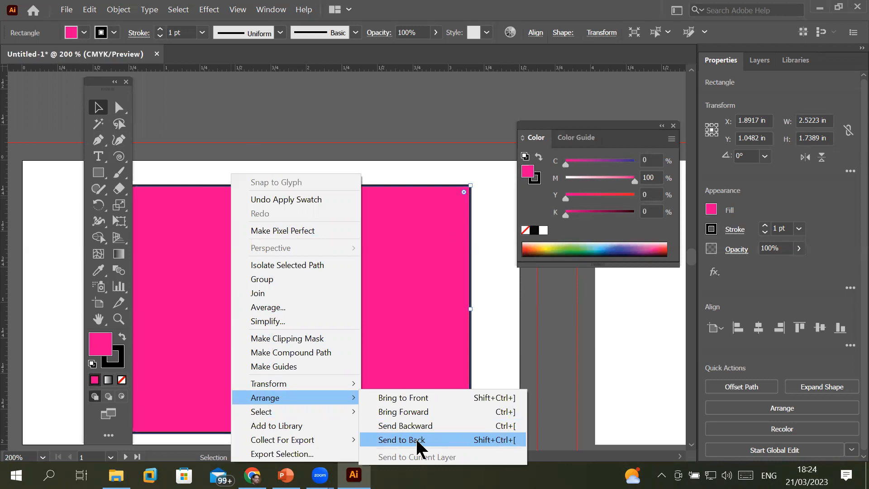
left_click(479, 439)
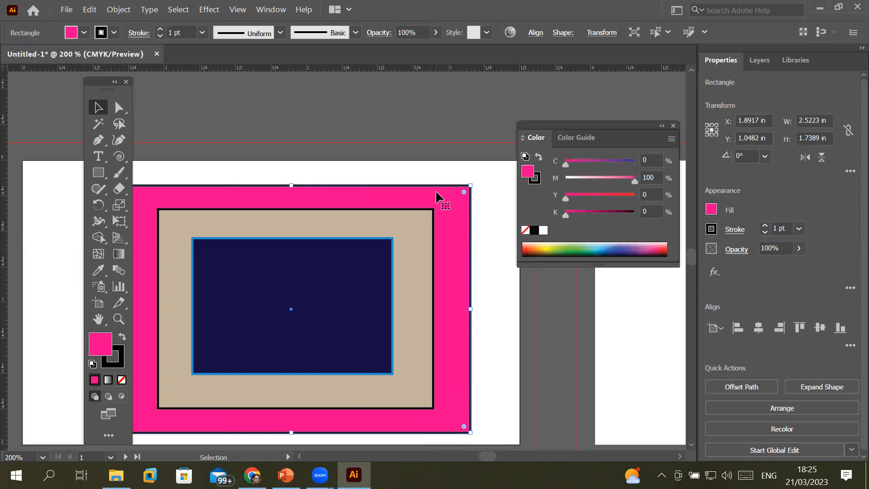
left_click(454, 153)
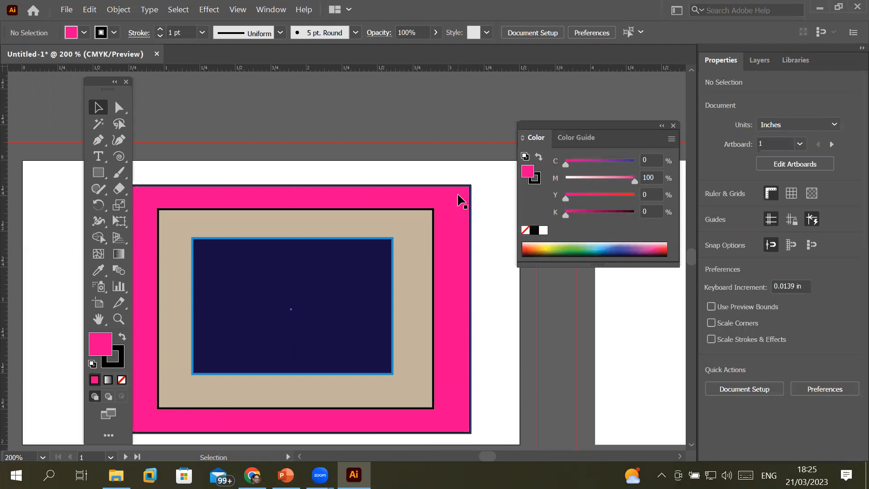
- Review the stacking-order commands and their shortcuts for the pink outer rectangle without applying any
left_click(457, 195)
right_click(458, 195)
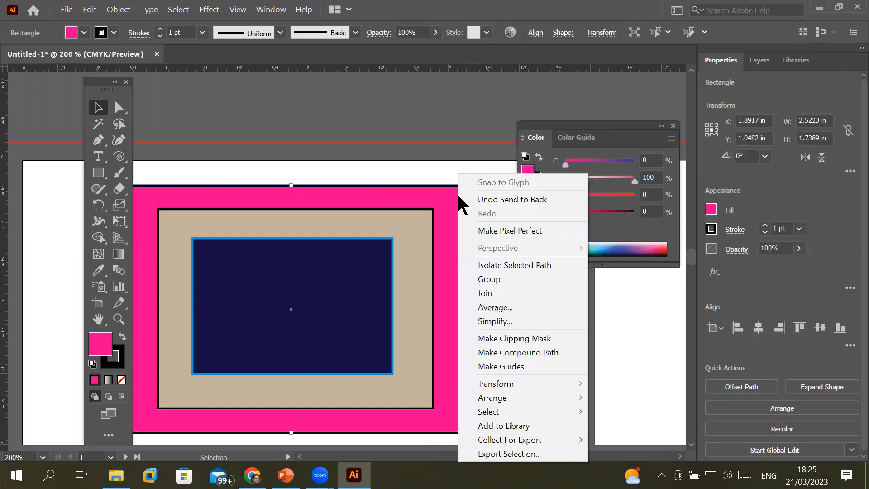
mouse_move(520, 398)
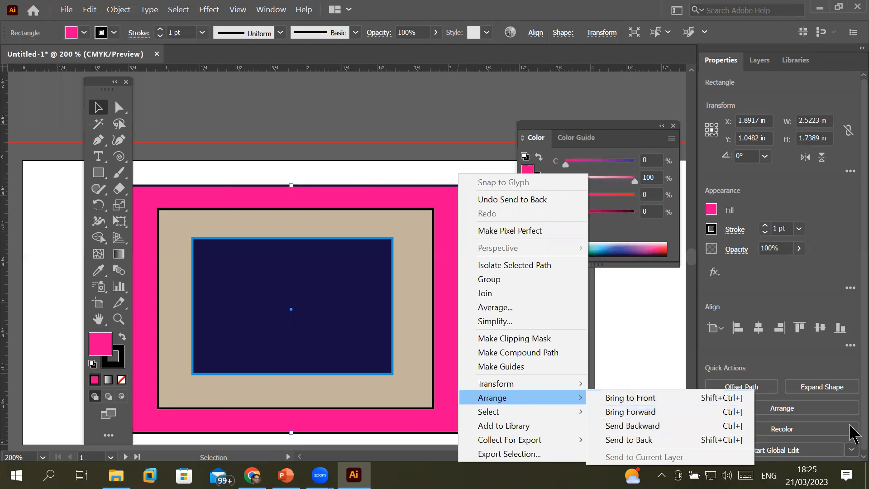
left_click(399, 218)
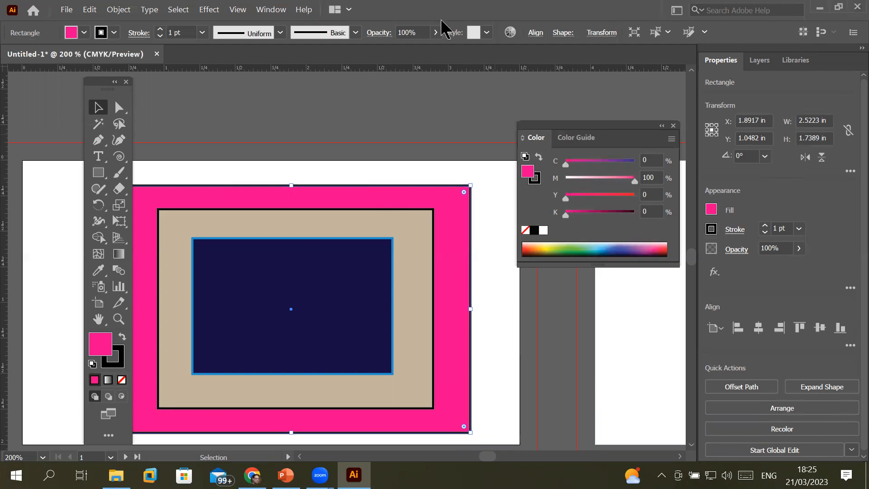
- Reselect the pink outer rectangle, bring it forward two levels and send it backward one level
left_click(417, 167)
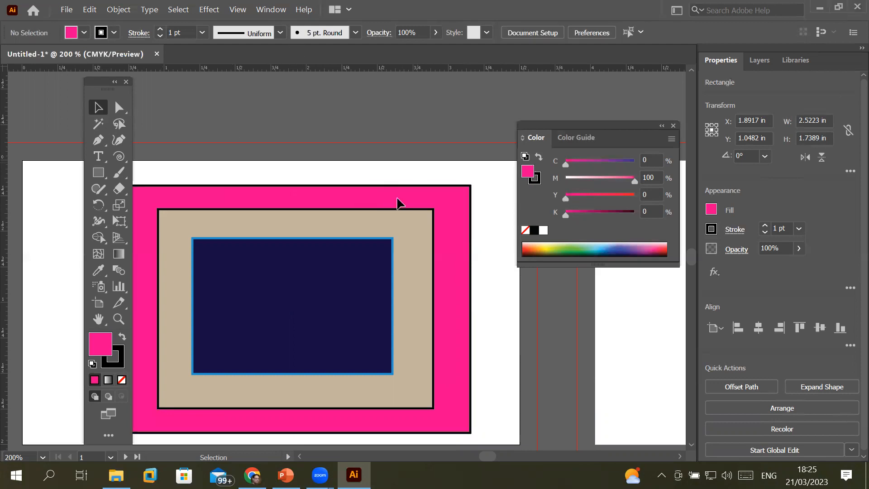
left_click(402, 194)
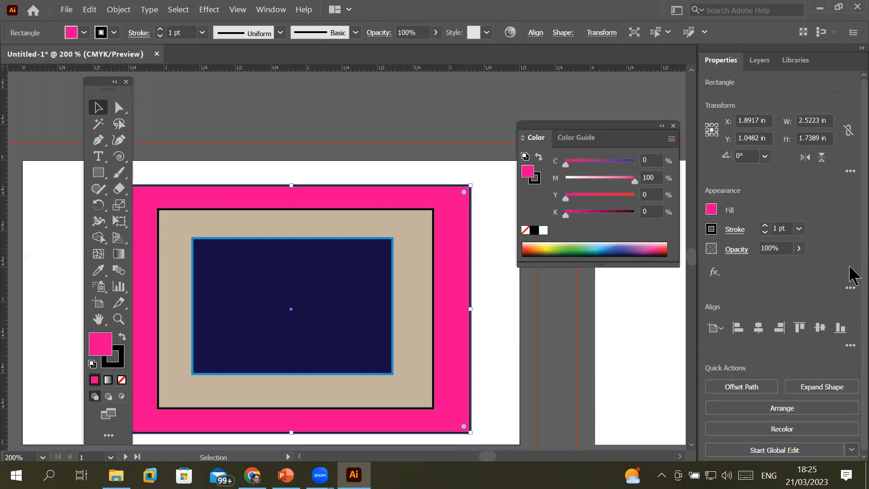
key("ctrl+]")
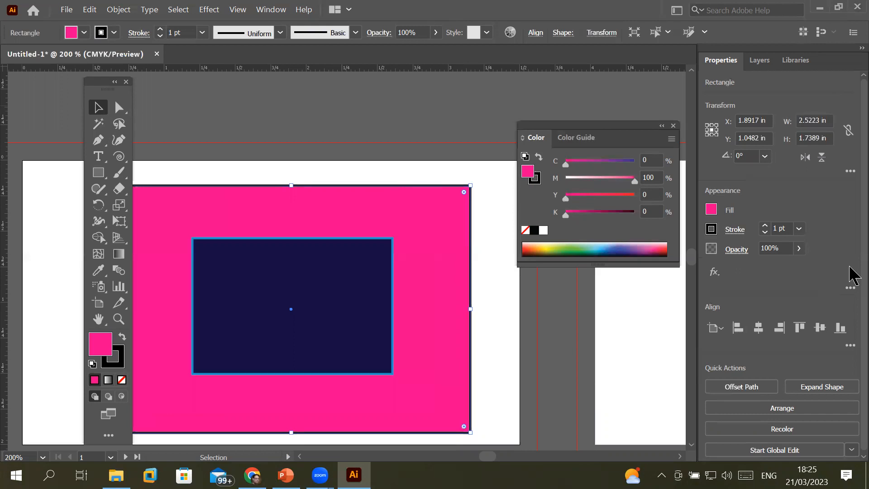
key("ctrl+]")
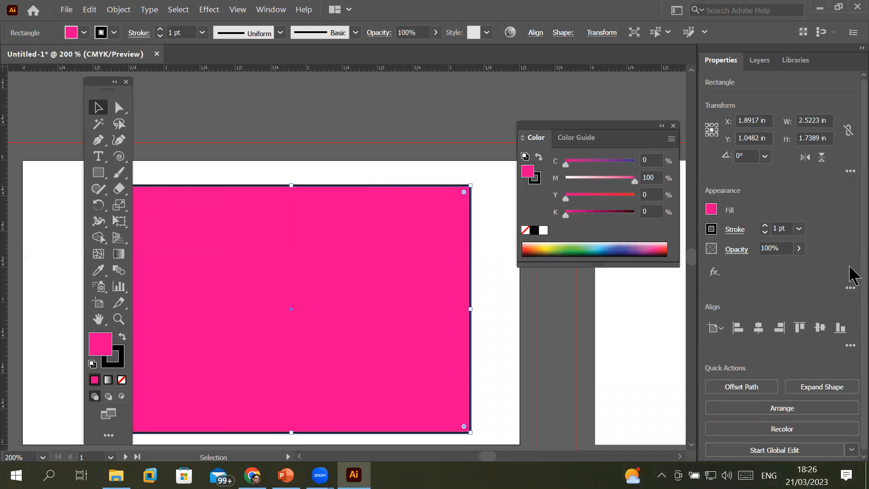
key("ctrl+[")
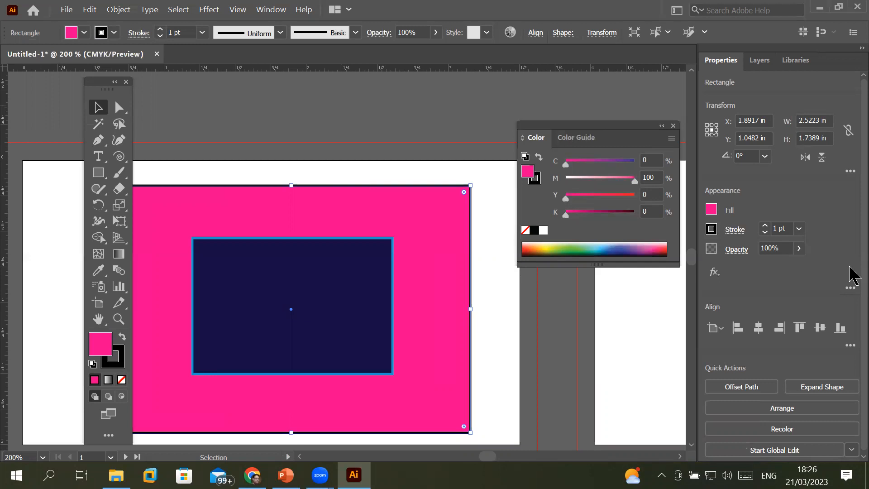
- Send the pink outer rectangle backward one level behind the beige rectangle and check the Bring to Front shortcut
key("ctrl+[")
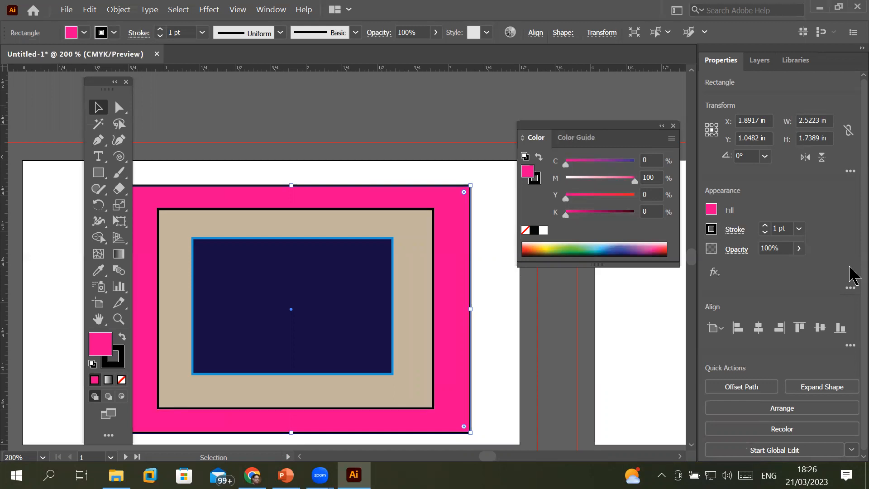
right_click(449, 198)
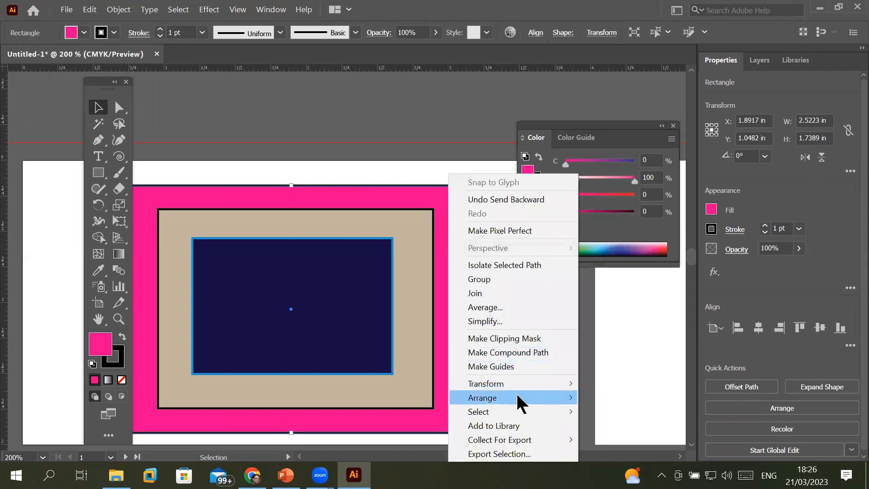
mouse_move(516, 398)
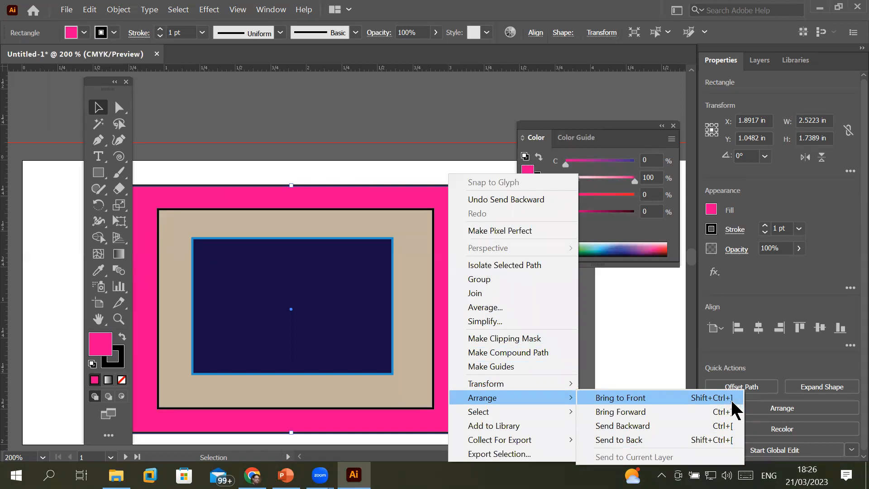
left_click(399, 191)
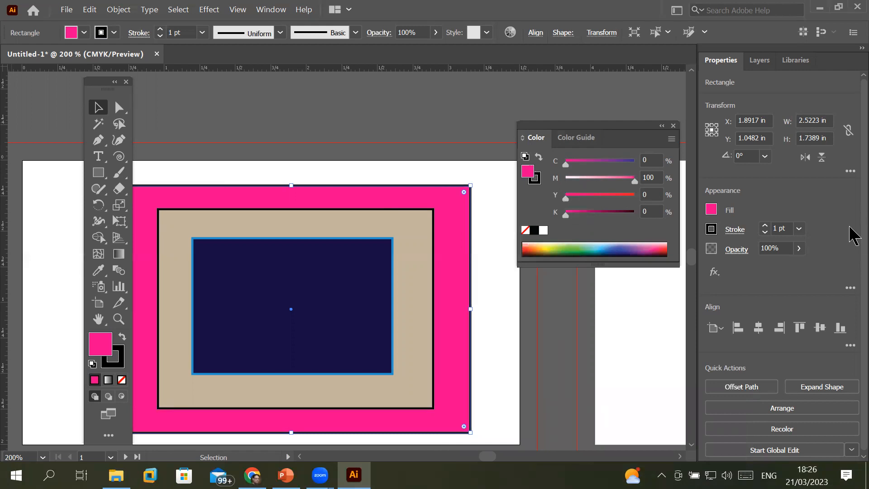
- Try bringing the pink outer rectangle to the front of the stack, and undo that change
key("ctrl+shift+bracketright")
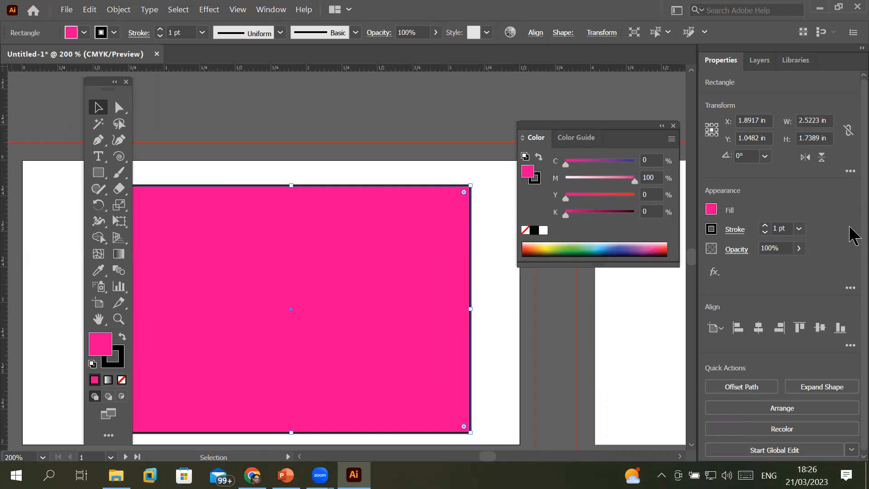
key("ctrl+z")
key("ctrl+shift+z")
key("ctrl+z")
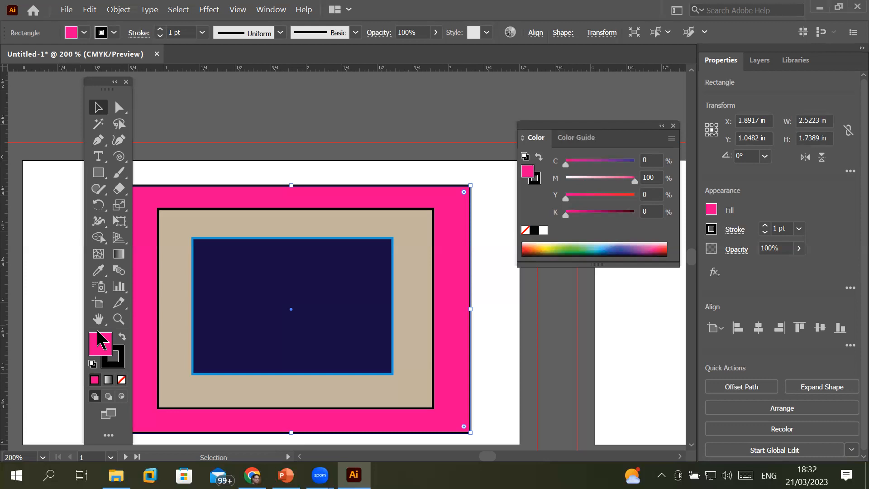
- Start saving the document and browse to the _Graphics folder on Local Disk (D:)
left_click(66, 9)
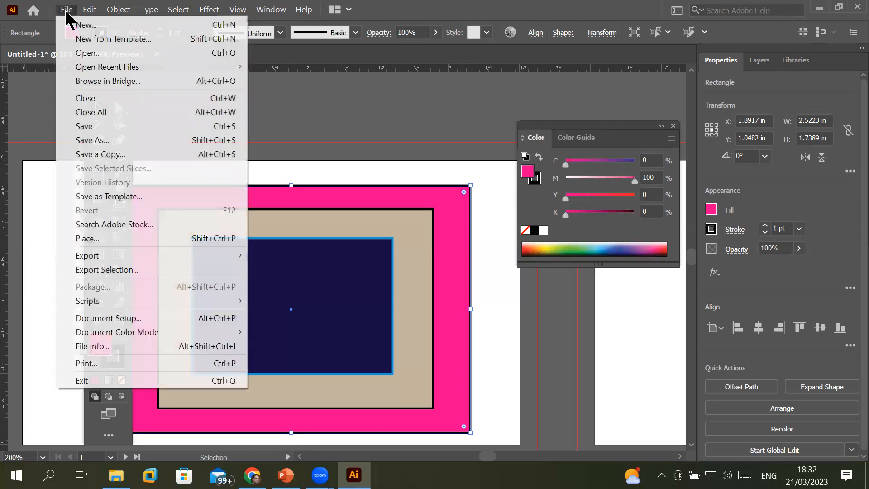
left_click(112, 128)
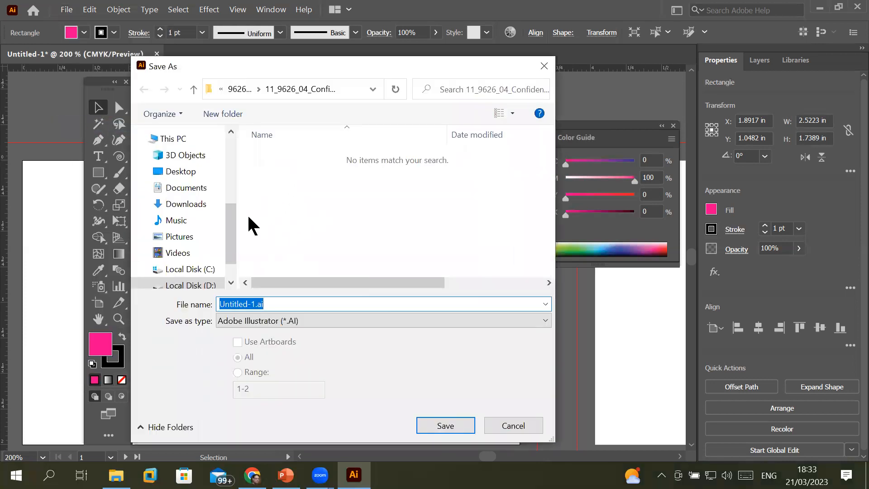
left_click_drag(230, 214, 231, 175)
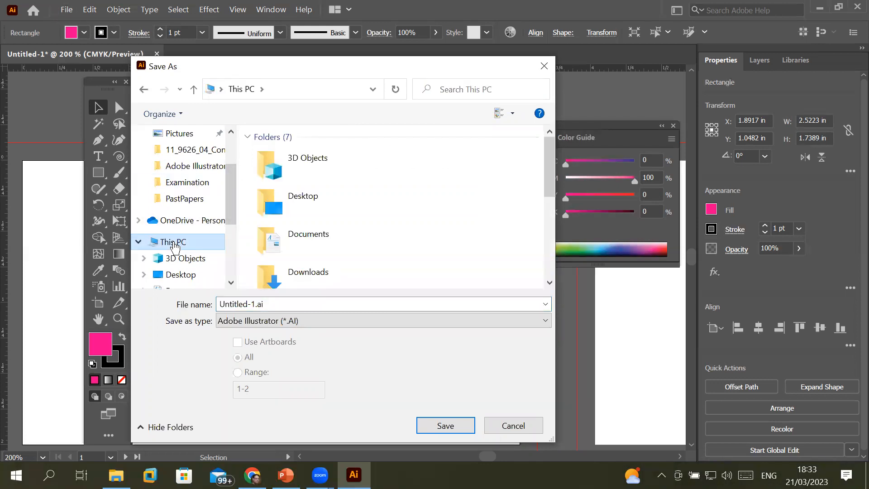
left_click_drag(552, 199, 551, 259)
double_click(339, 273)
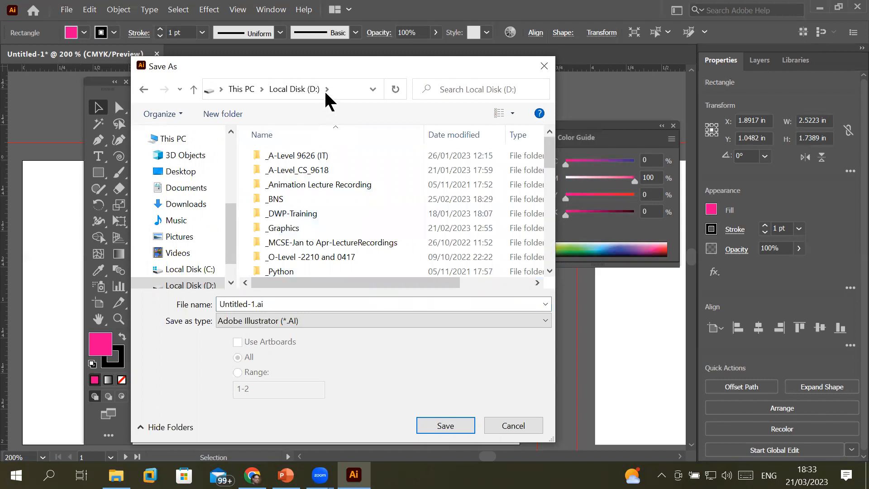
double_click(284, 228)
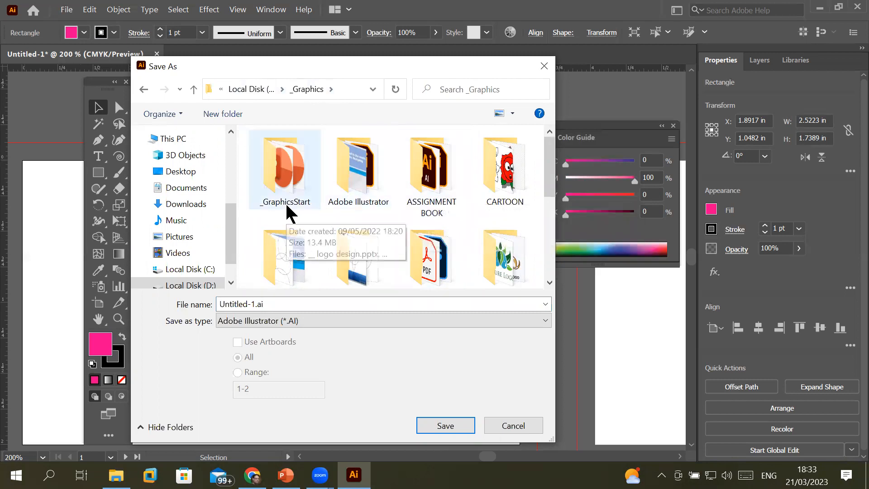
- Create a folder named after the client inside _Graphics and open it as the save location
left_click(220, 114)
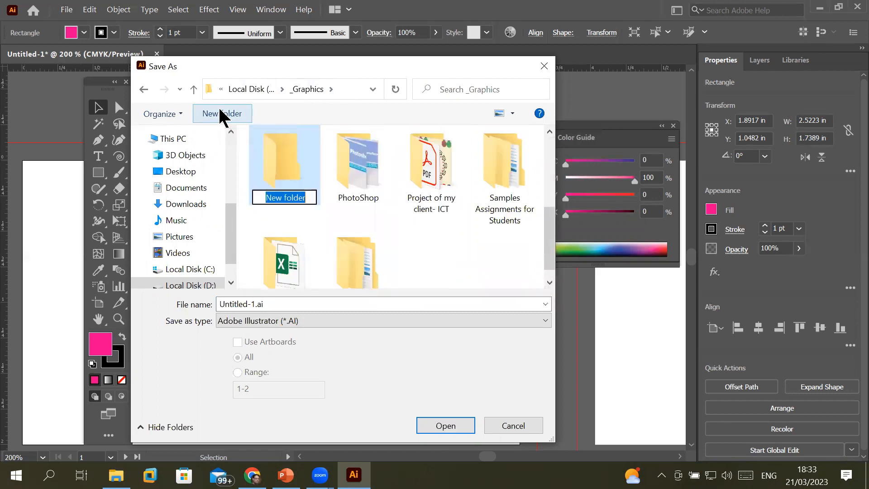
type("Mr Iqbal")
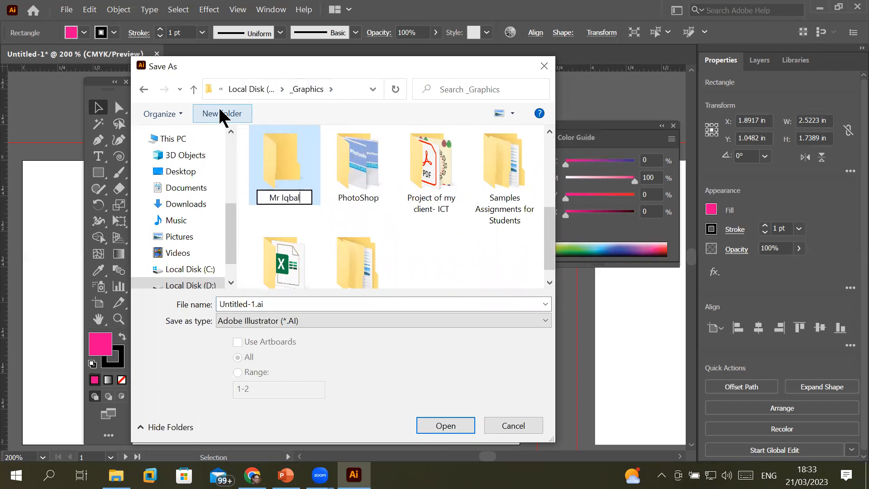
key("Return")
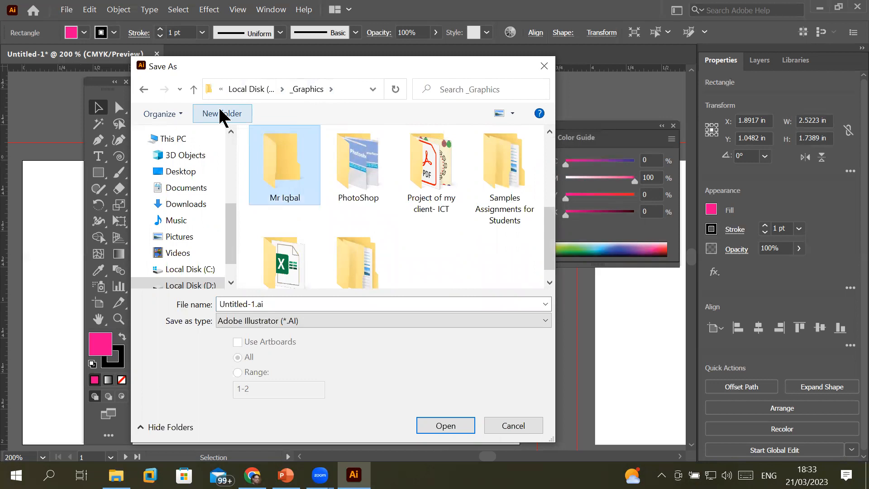
key("Return")
- Save the document as an Adobe Illustrator (*.AI) file named "Business card of" plus the client's name, accepting the default options
left_click(224, 303)
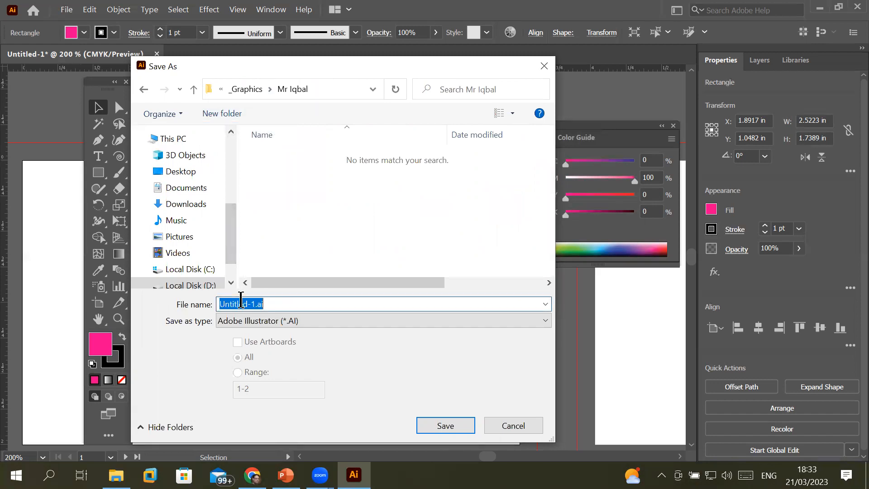
type("Business card of Mr Iqbal")
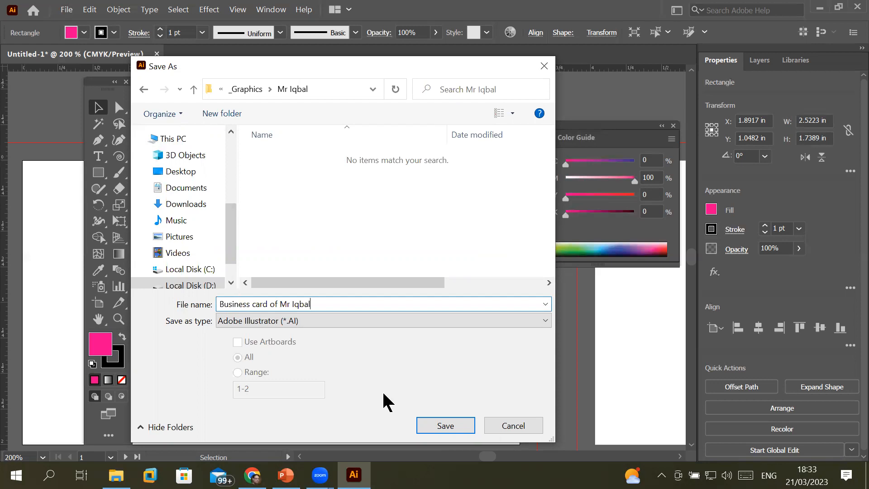
left_click(435, 426)
left_click(500, 431)
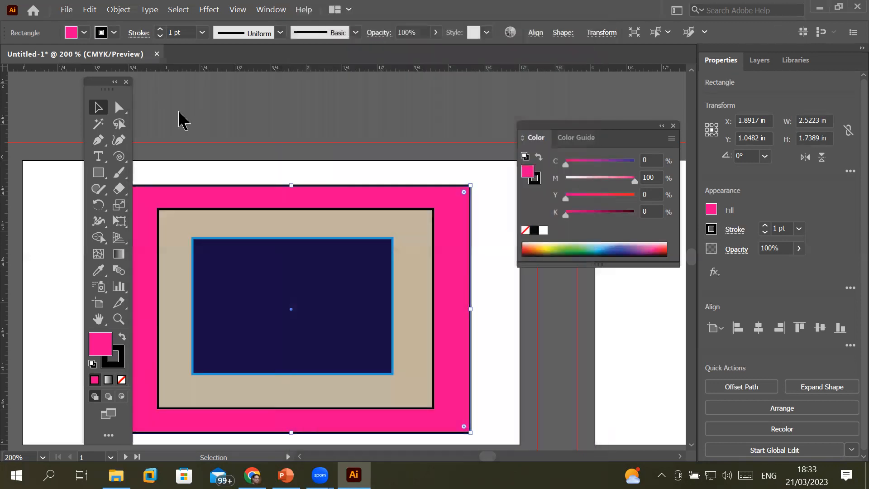
- Close the saved business card document and return to the home screen
left_click(66, 9)
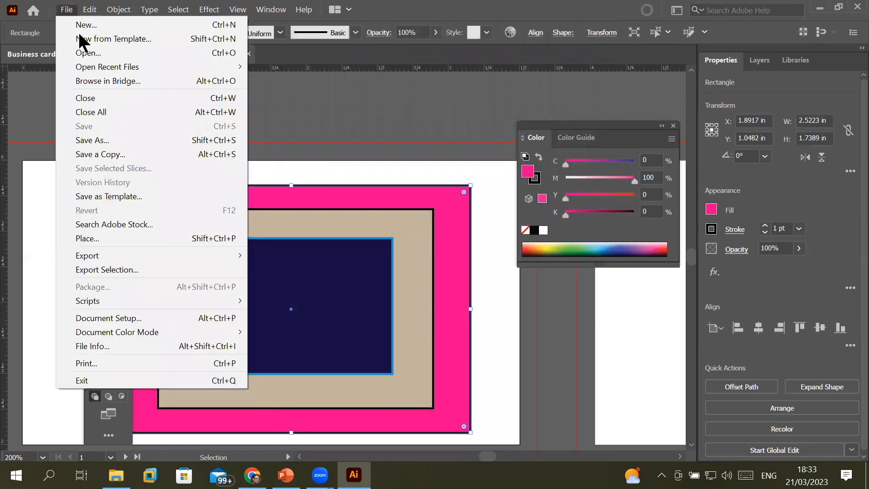
left_click(93, 102)
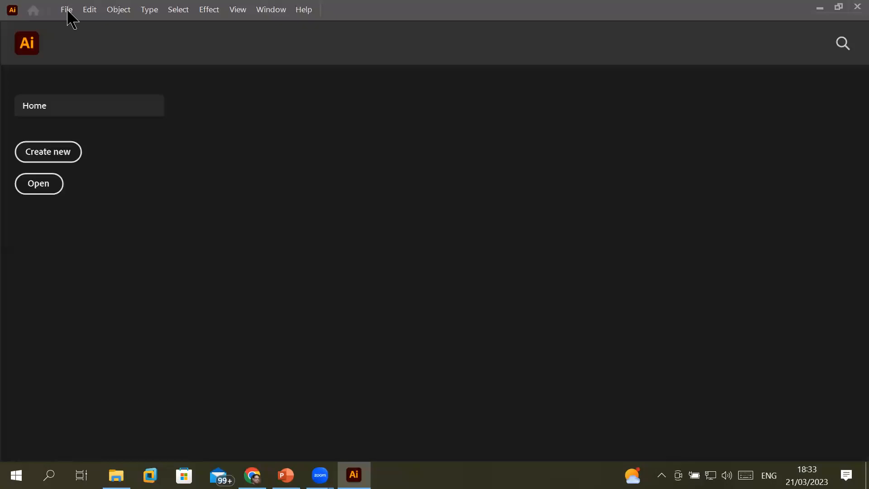
left_click(67, 9)
left_click(32, 188)
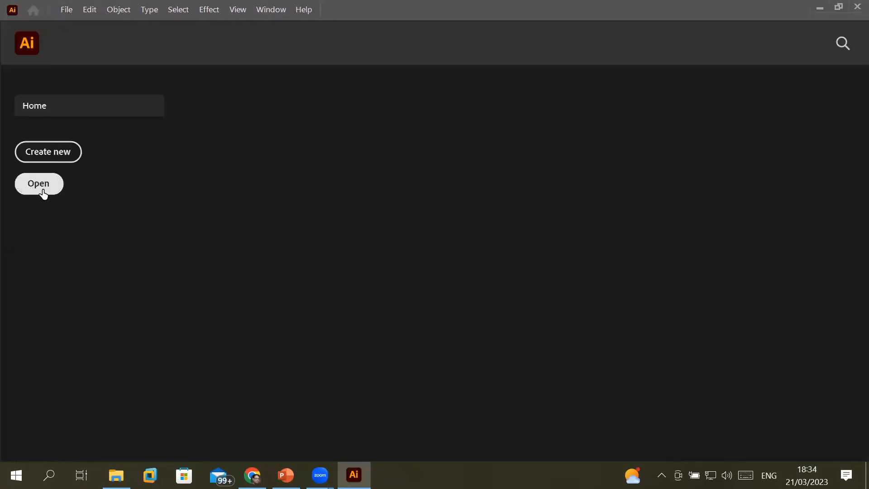
- Start opening an existing file and browse through This PC and Local Disk (D:) to the _Graphics folder
left_click(66, 10)
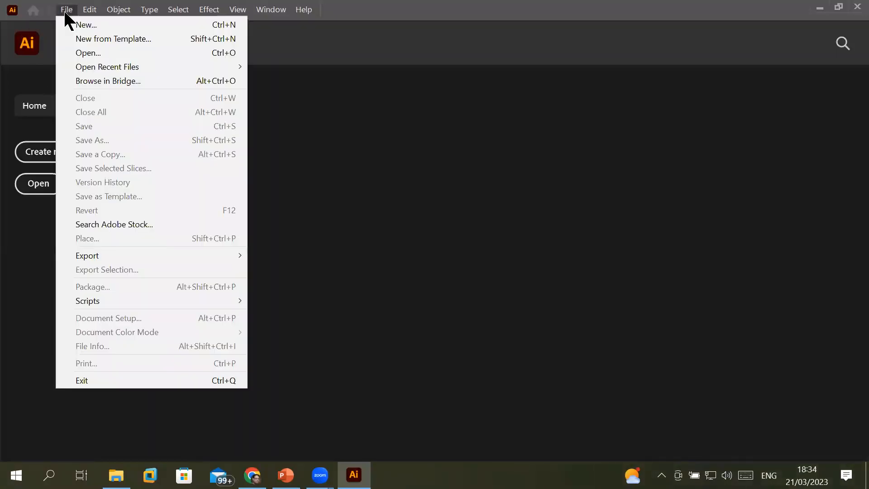
left_click(149, 53)
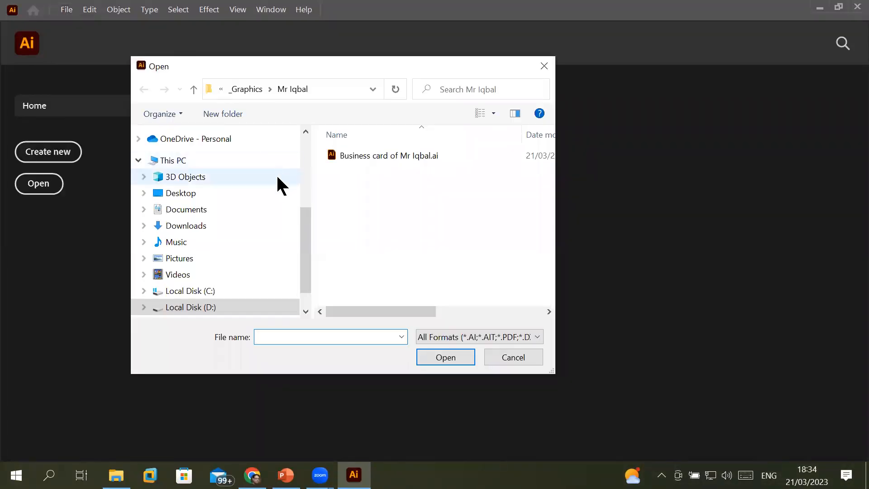
left_click(181, 160)
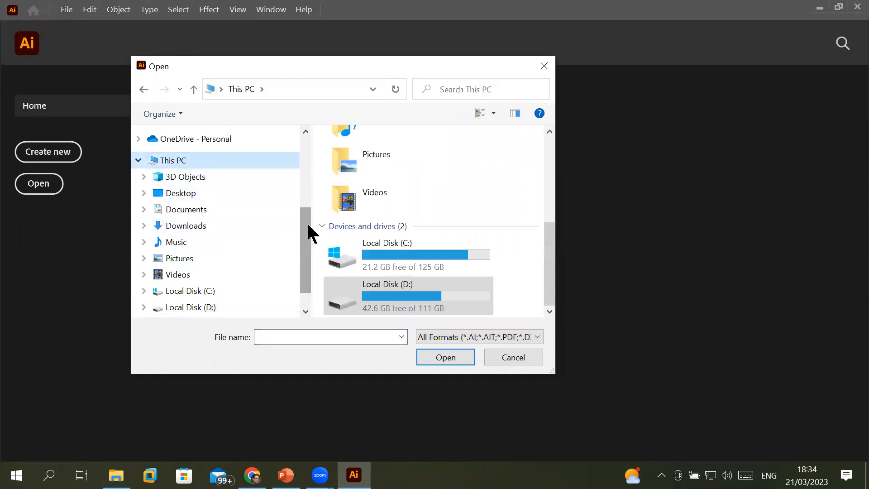
left_click_drag(307, 222, 316, 150)
left_click(174, 162)
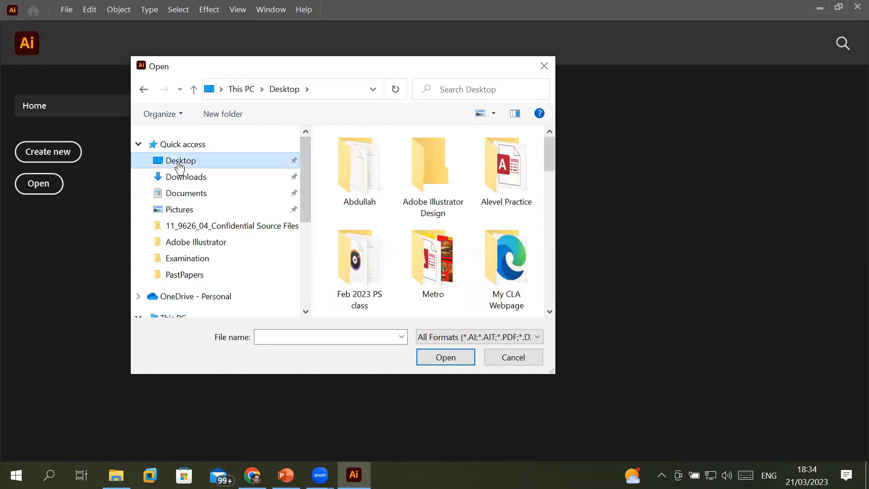
left_click_drag(302, 202, 306, 243)
left_click(193, 224)
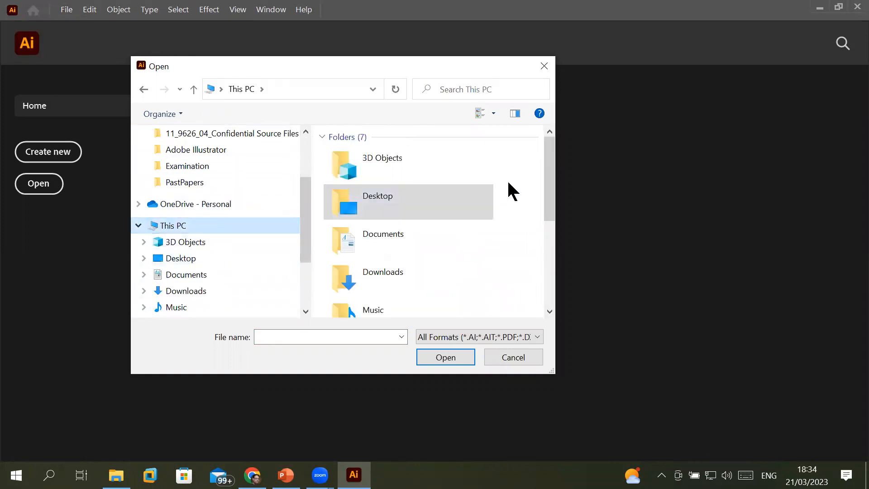
left_click_drag(550, 193, 539, 275)
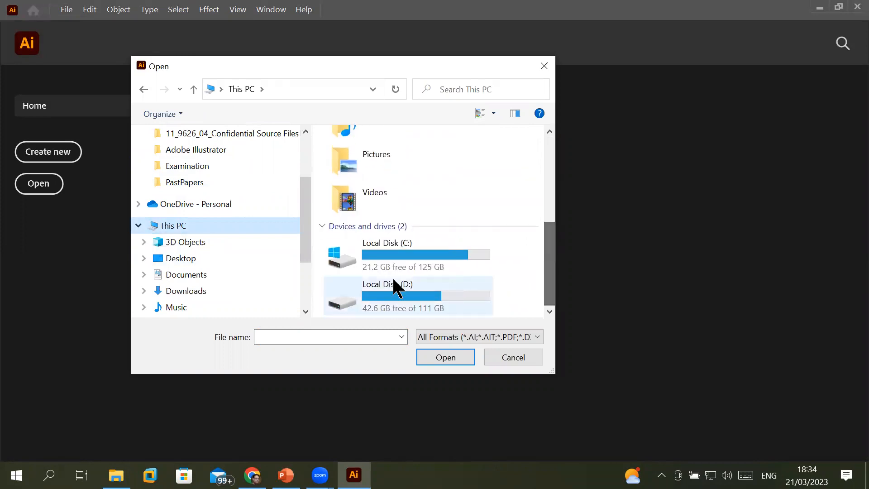
double_click(381, 293)
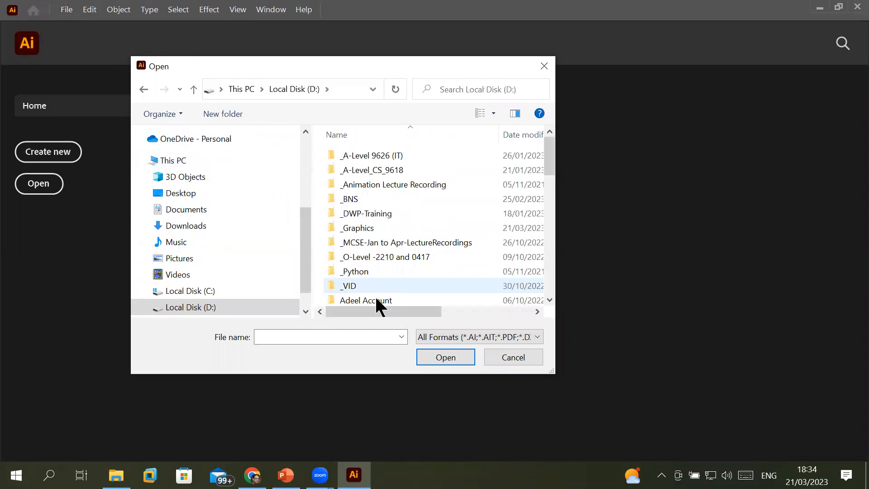
double_click(365, 227)
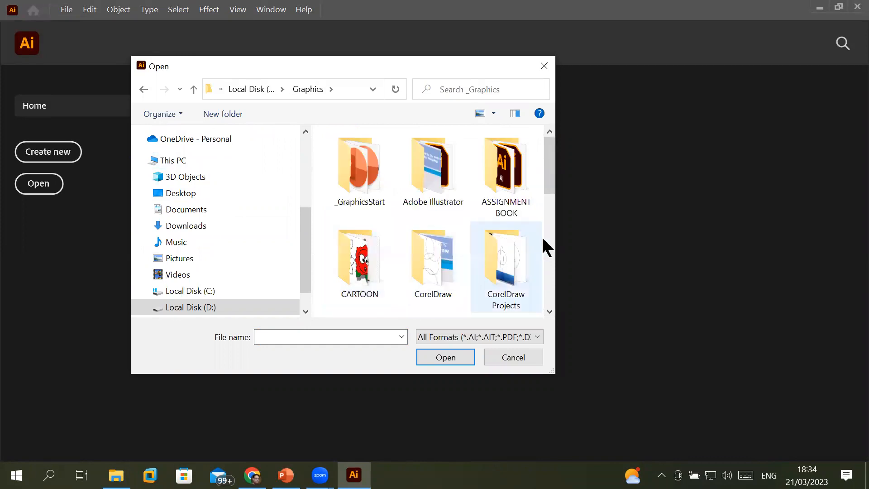
- Open the saved business card .ai file from the client's folder inside _Graphics
left_click_drag(544, 173, 552, 227)
left_click(512, 211)
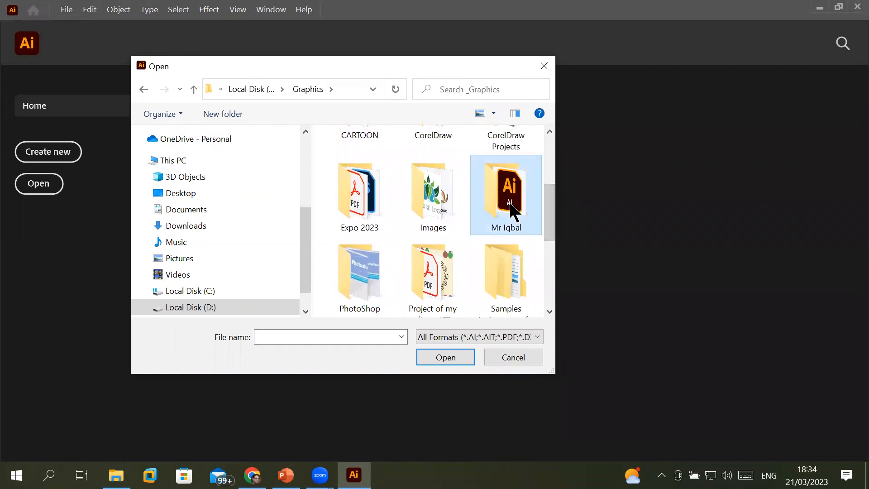
double_click(510, 204)
left_click(407, 161)
left_click(436, 348)
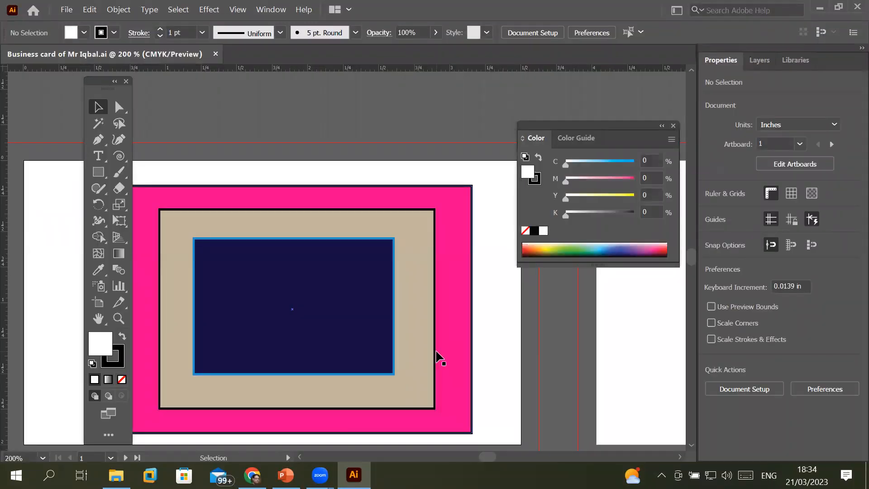
- Review the commands for exiting the program and close Illustrator
left_click(63, 10)
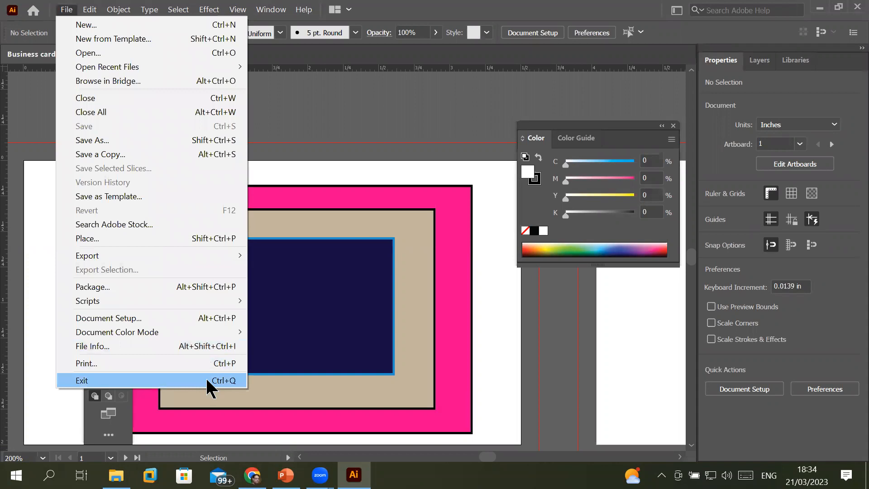
left_click(12, 10)
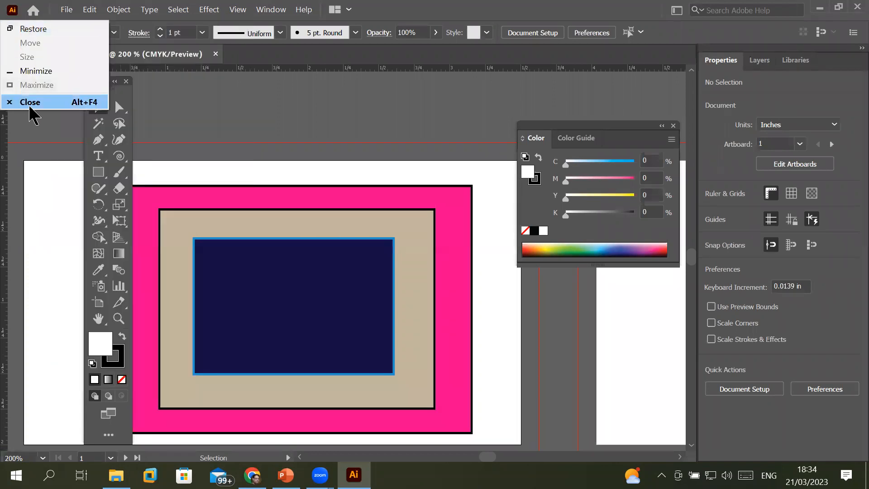
left_click(13, 14)
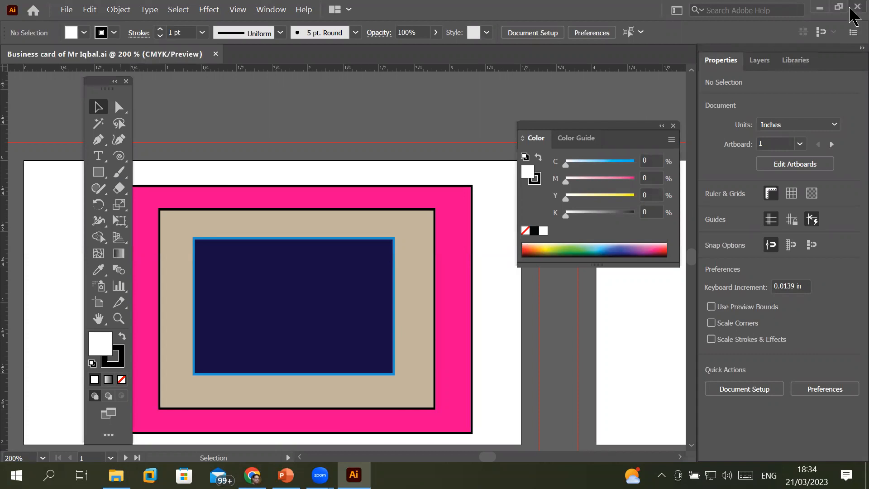
left_click(850, 10)
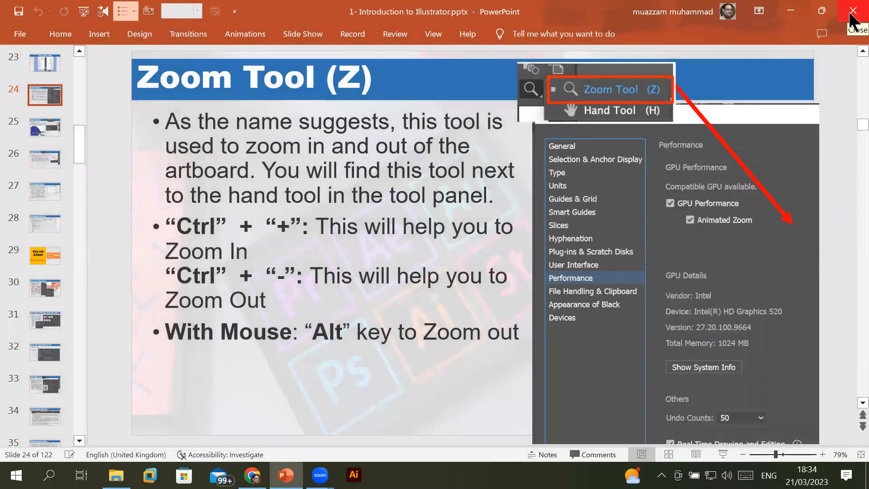